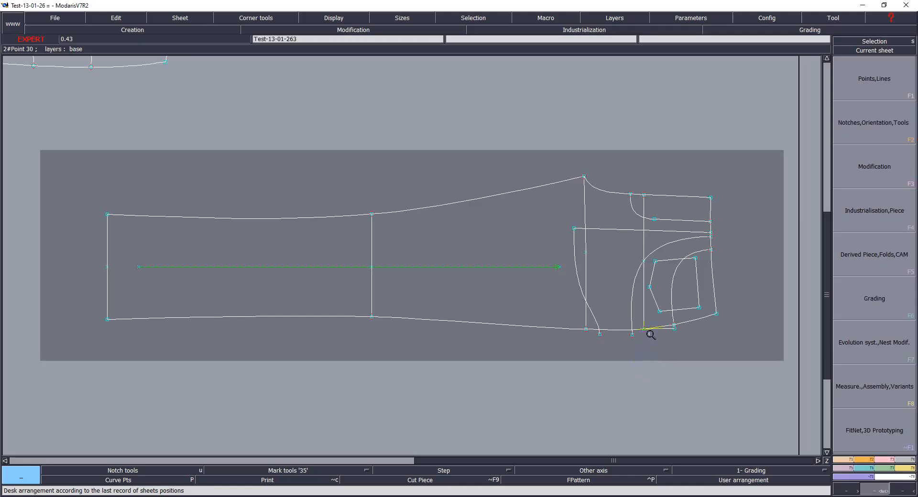
Step: Browse the pattern sheets on the desk, zooming into each sheet to inspect its pieces
scroll(650, 334, down, 3)
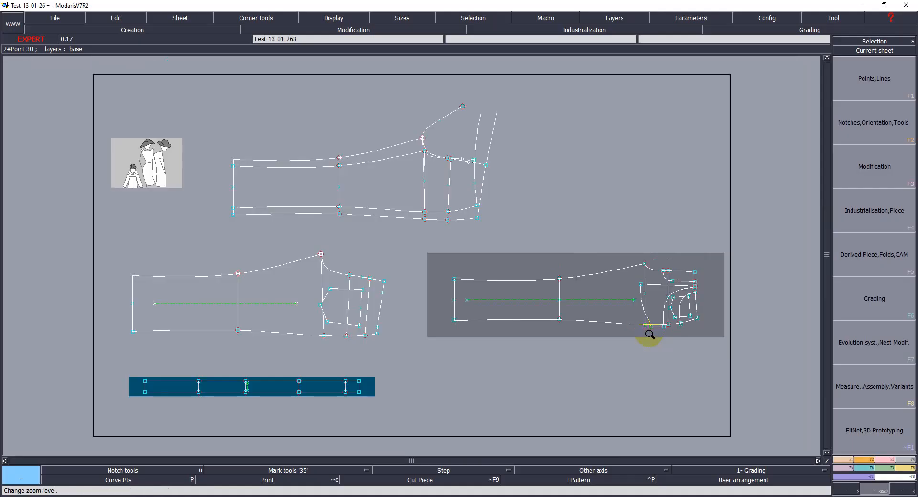
click(262, 308)
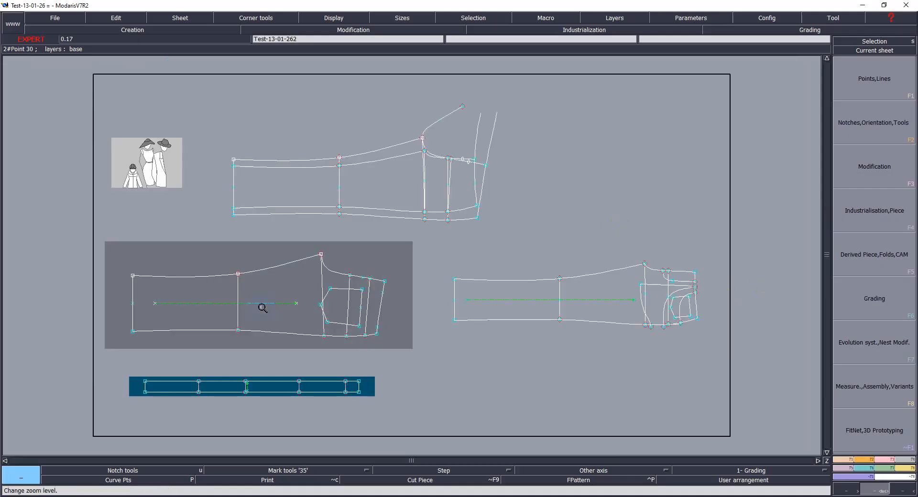
middle_click(261, 308)
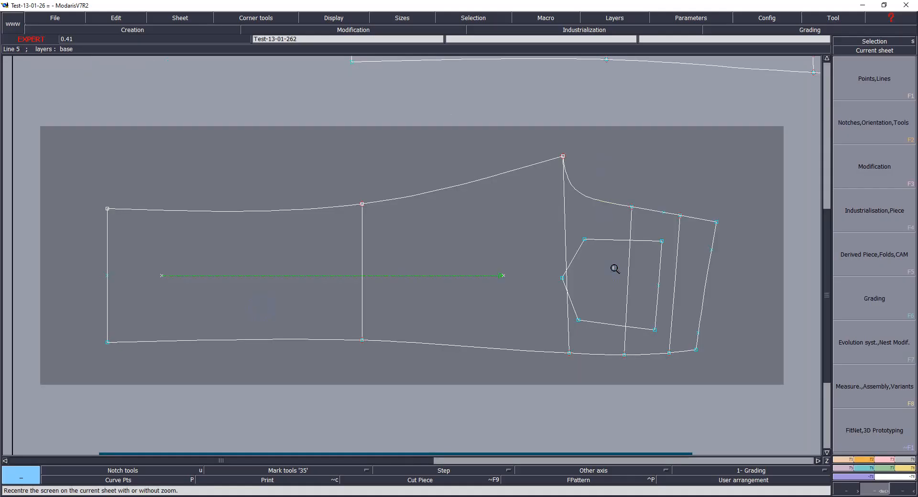
scroll(603, 277, down, 3)
click(595, 284)
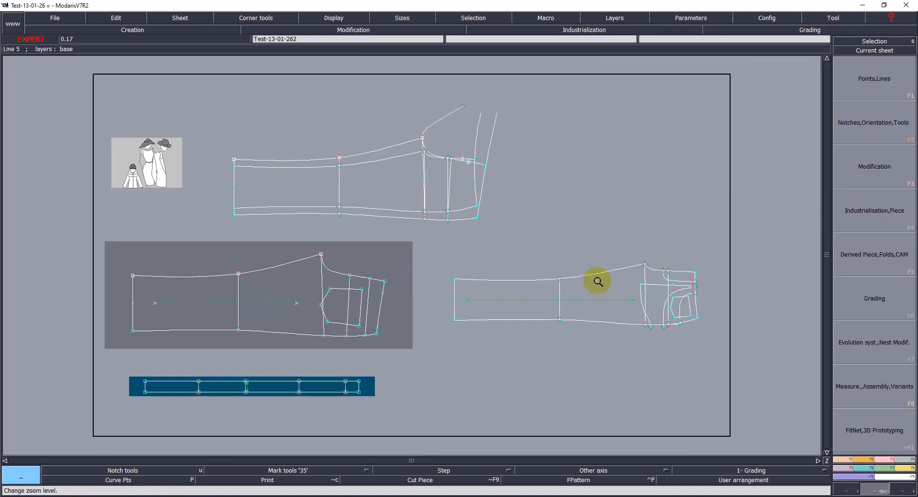
middle_click(595, 291)
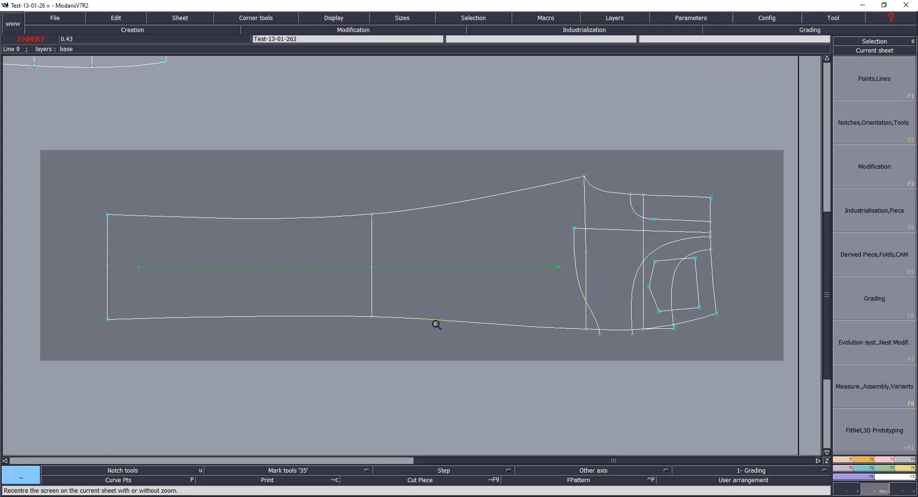
scroll(440, 314, down, 3)
click(259, 395)
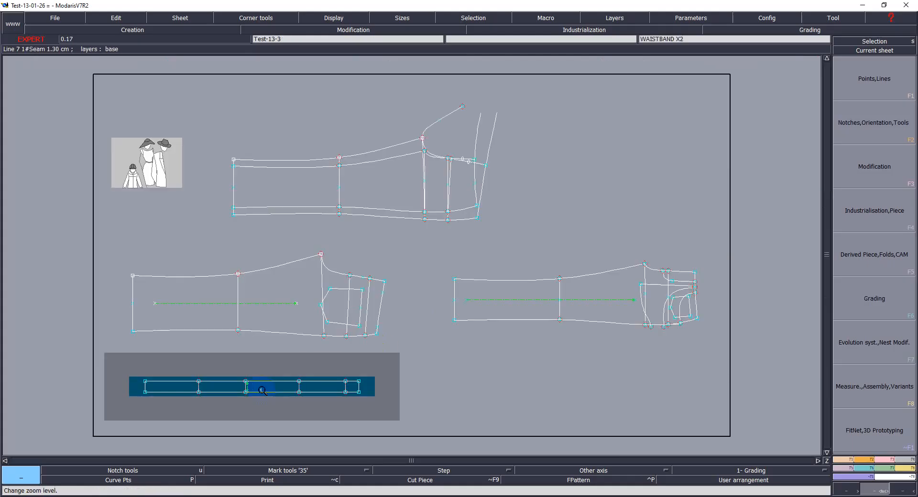
click(430, 371)
click(558, 320)
click(338, 322)
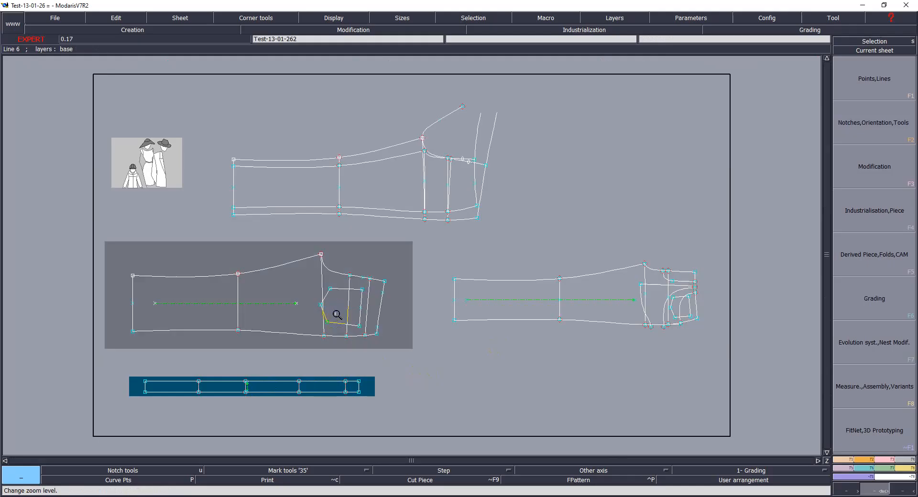
click(442, 180)
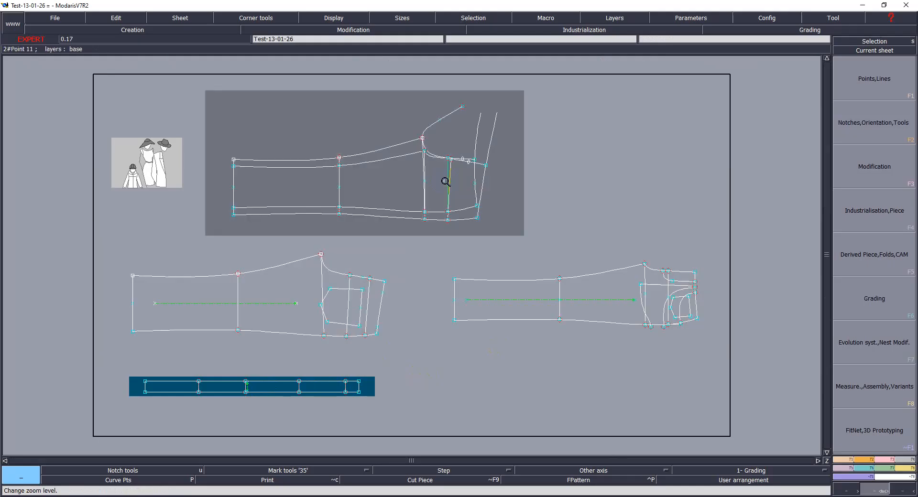
click(313, 295)
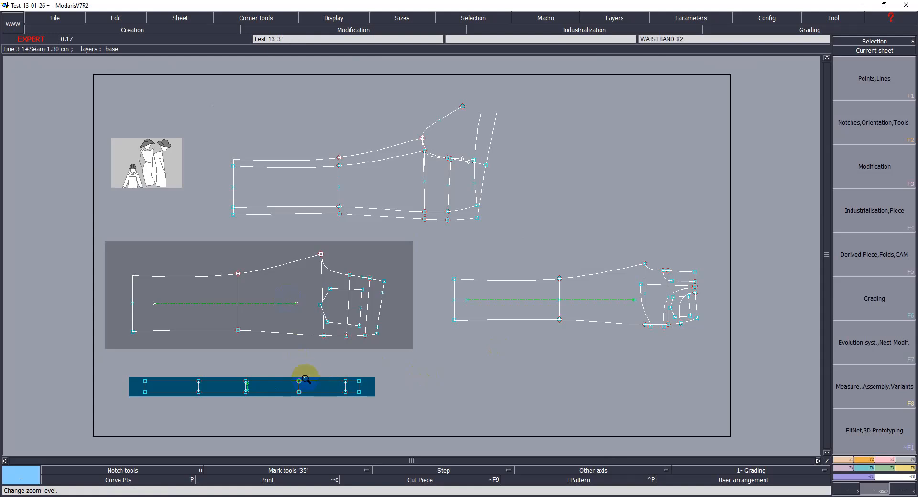
key(Home)
click(355, 263)
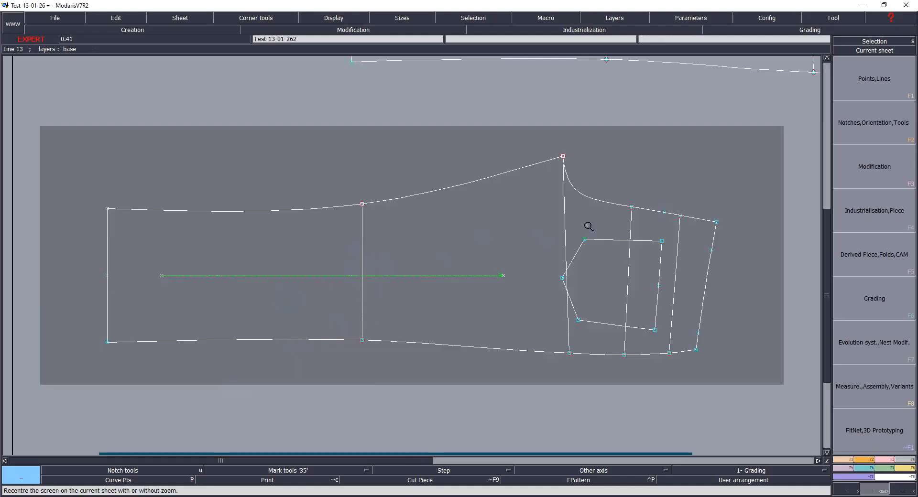
Step: Select the front trouser pattern's lines and enable Extraction with dependency in the piece seam extraction options
drag(67, 116, 740, 376)
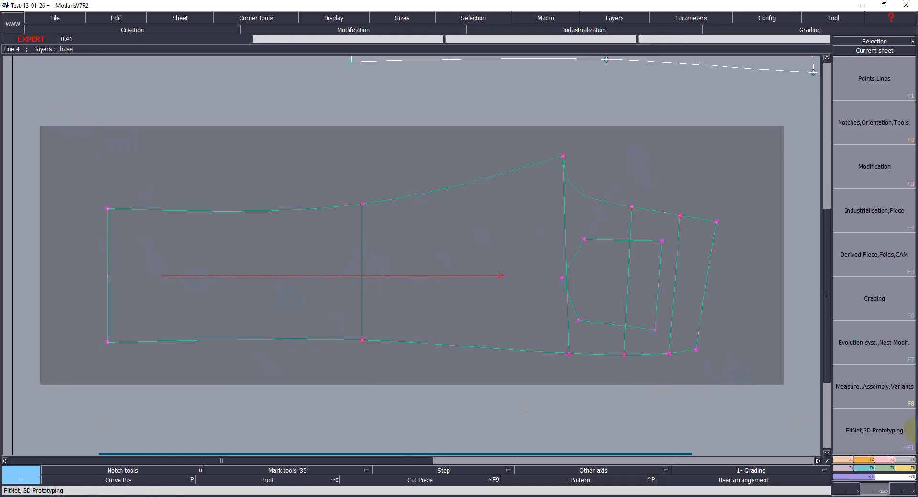
click(898, 208)
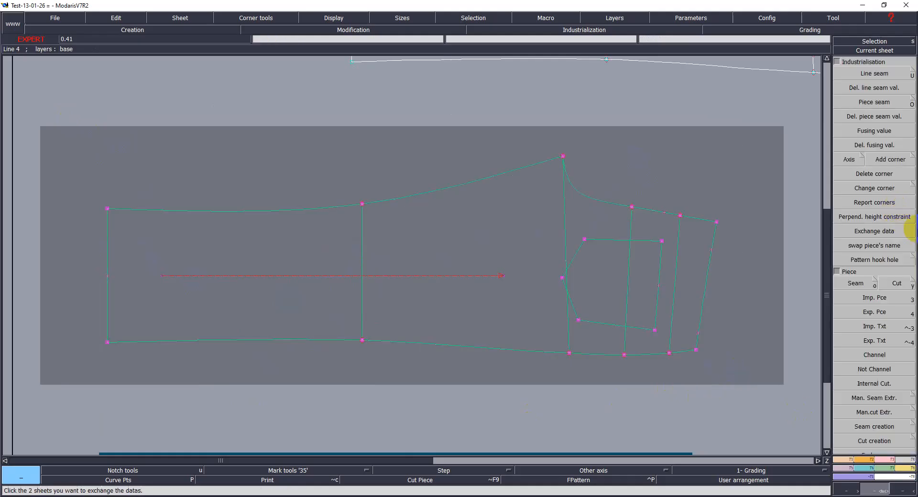
click(876, 282)
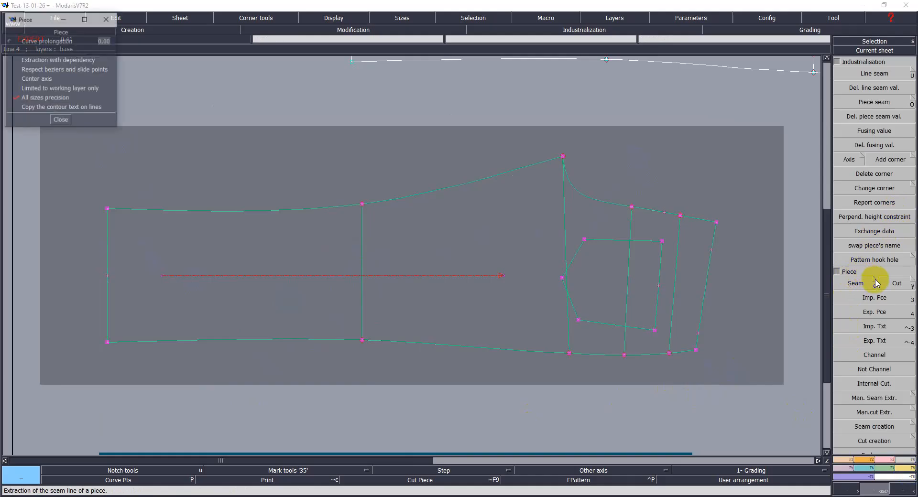
click(48, 61)
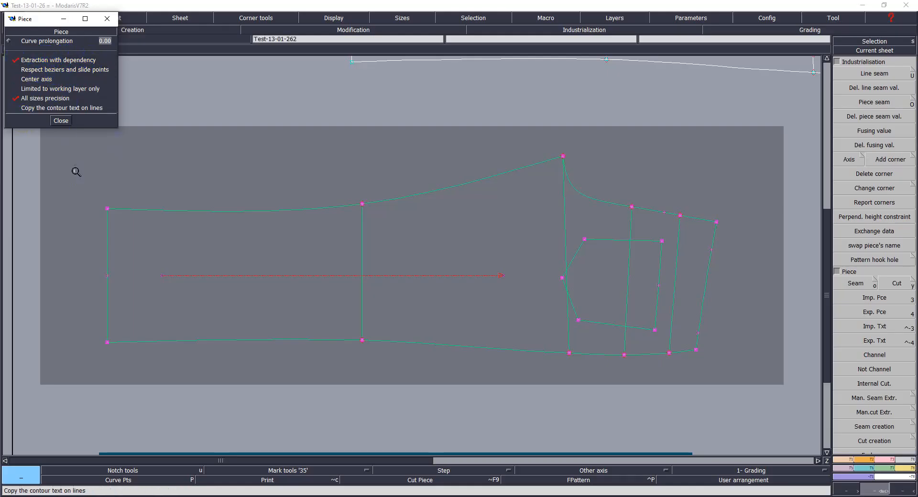
click(61, 121)
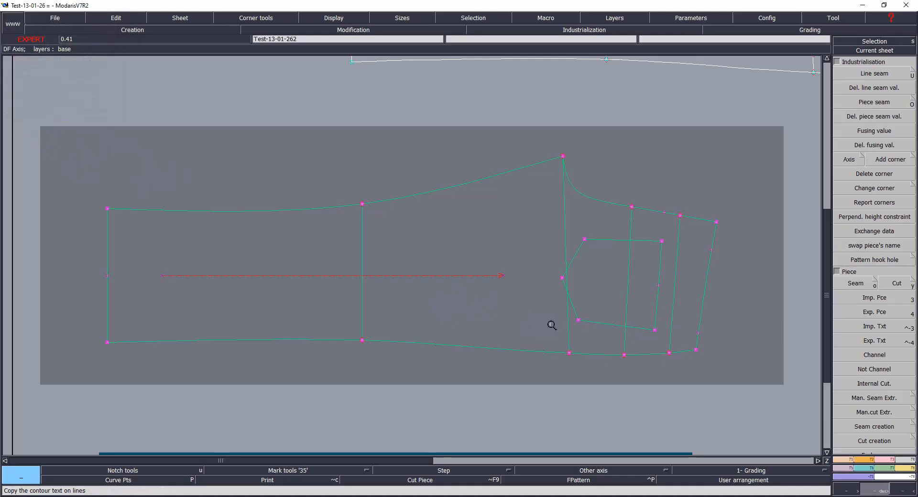
Step: Extract seam pieces from the front trouser pattern with the Seam tool
click(856, 283)
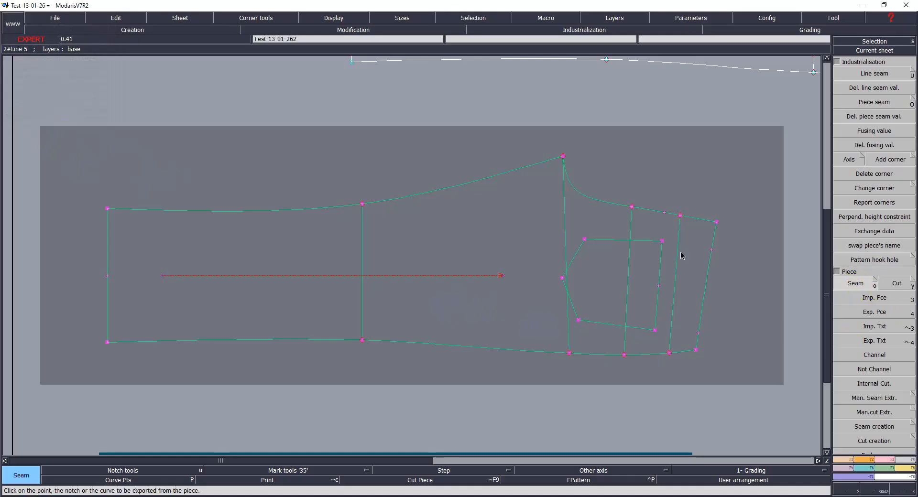
mouse_move(231, 272)
mouse_down()
mouse_move(596, 264)
mouse_move(592, 302)
mouse_move(550, 289)
mouse_move(578, 313)
mouse_move(629, 297)
mouse_move(674, 254)
mouse_up()
click(688, 262)
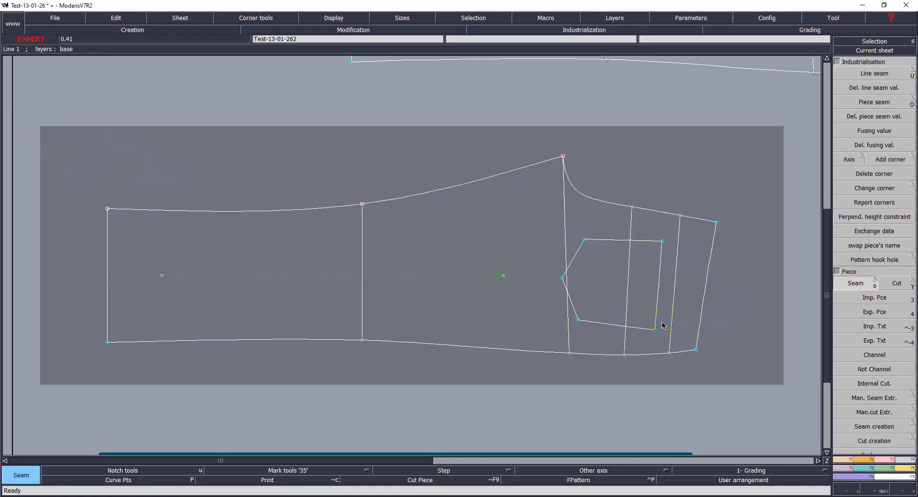
key(j)
click(452, 312)
click(530, 247)
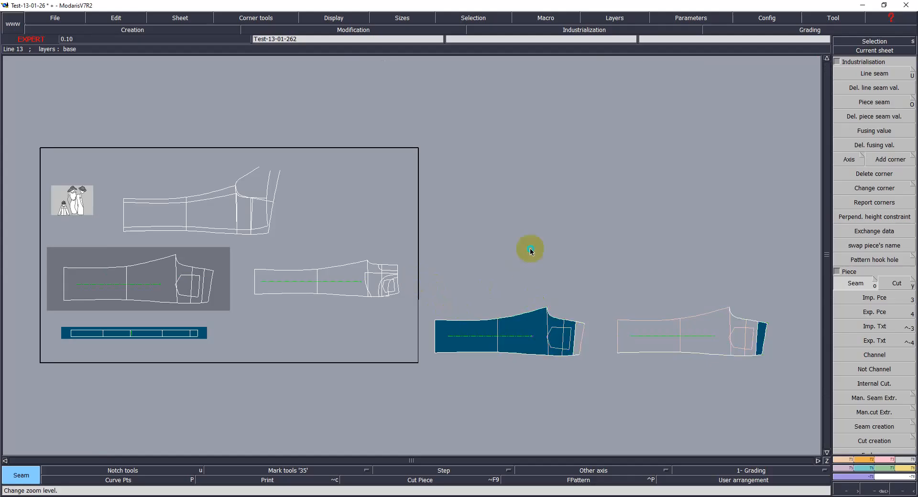
Step: Arrange the extracted piece sheets below the front trouser pattern on the desk
key(7)
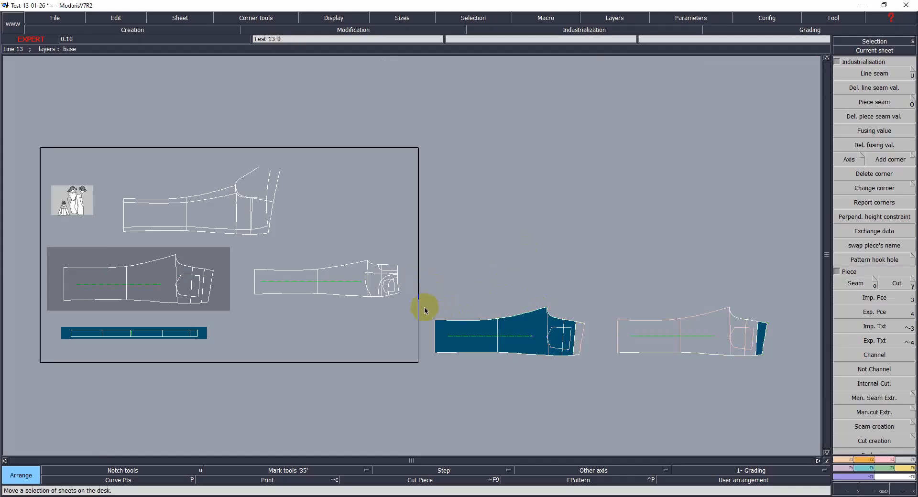
click(220, 283)
click(555, 202)
click(531, 314)
click(543, 243)
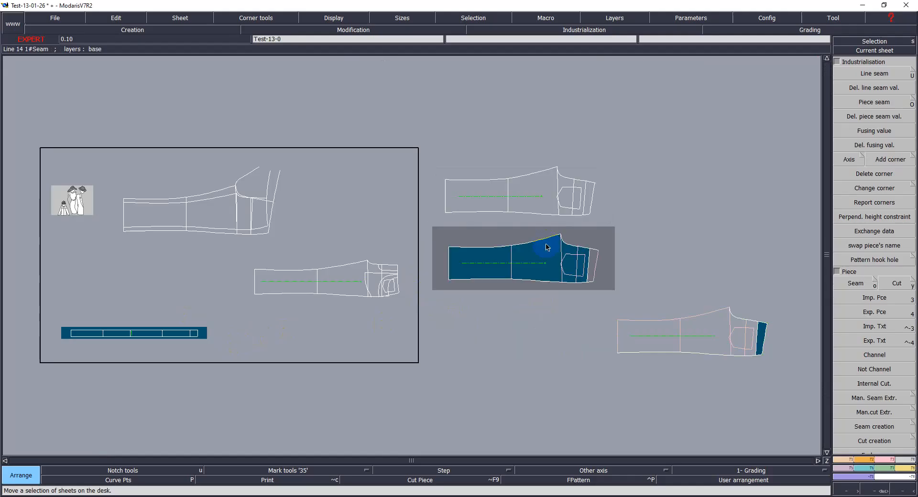
click(719, 328)
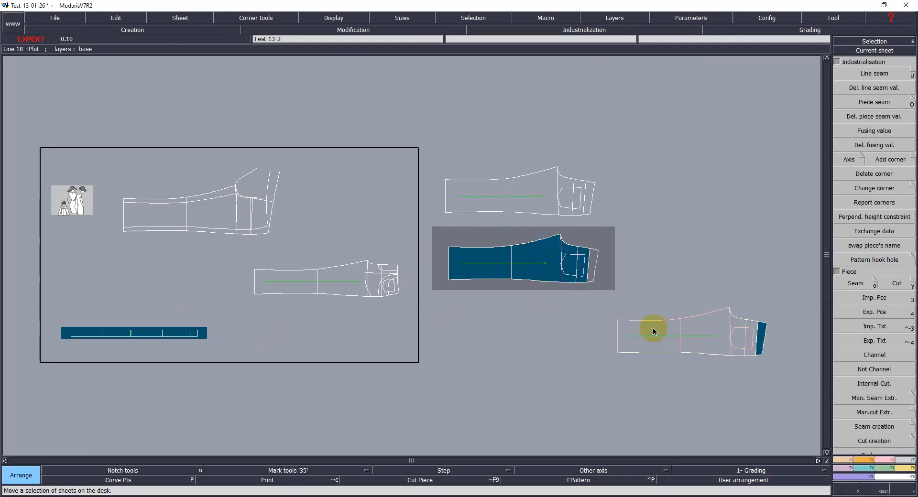
click(553, 325)
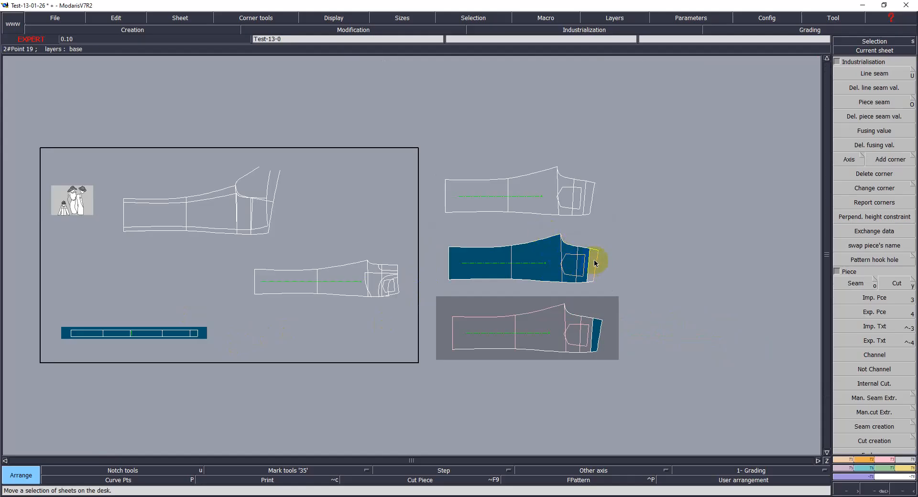
key(Return)
Step: Undo the seam piece extraction
drag(418, 154, 635, 369)
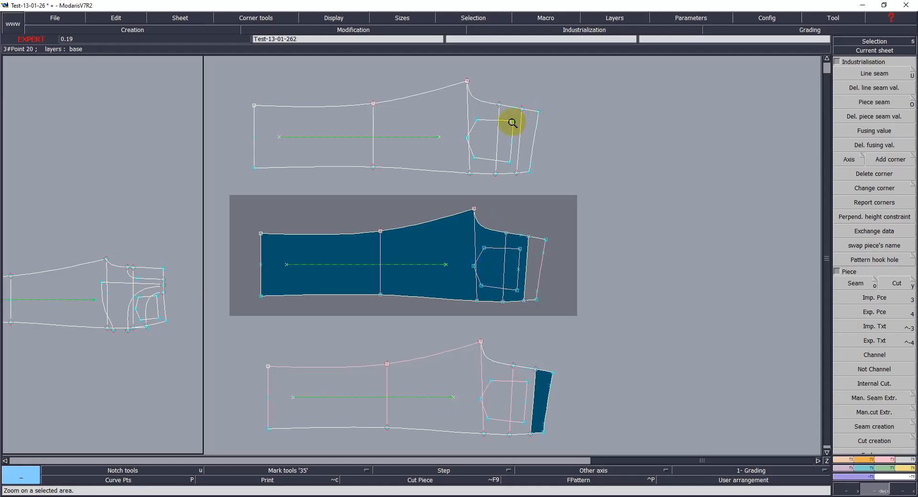
key(Return)
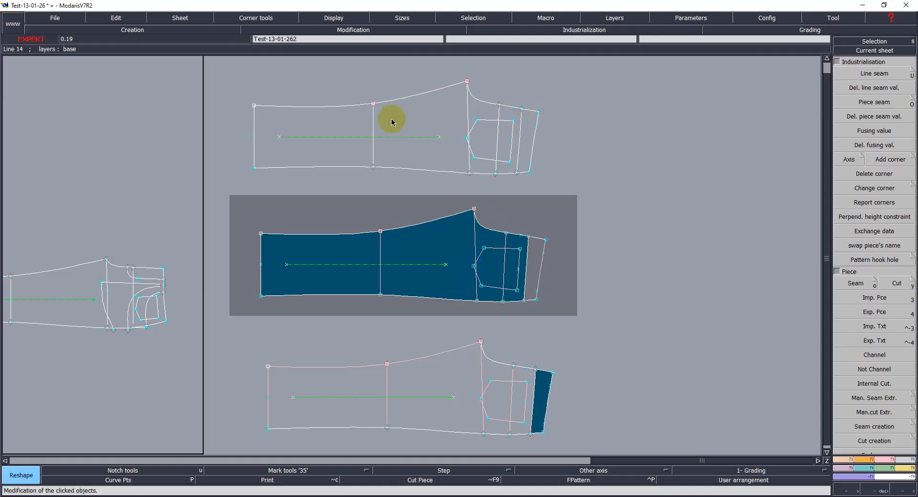
click(255, 106)
click(252, 91)
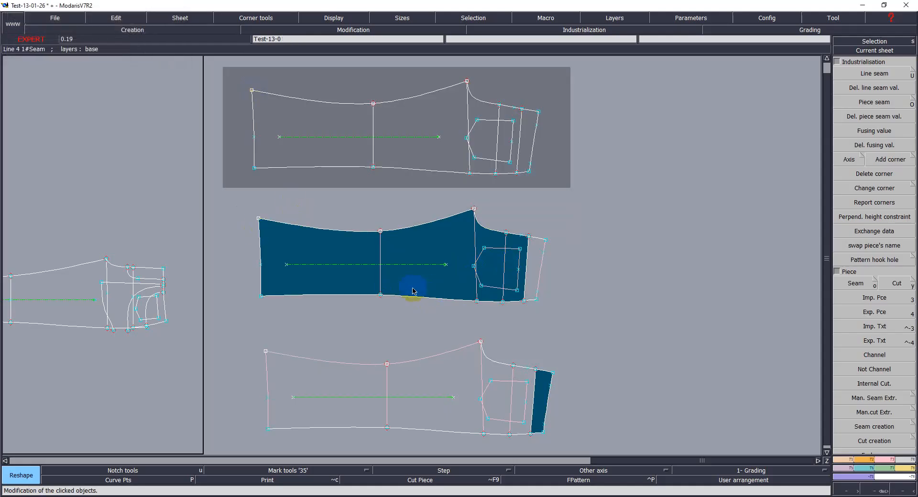
click(362, 235)
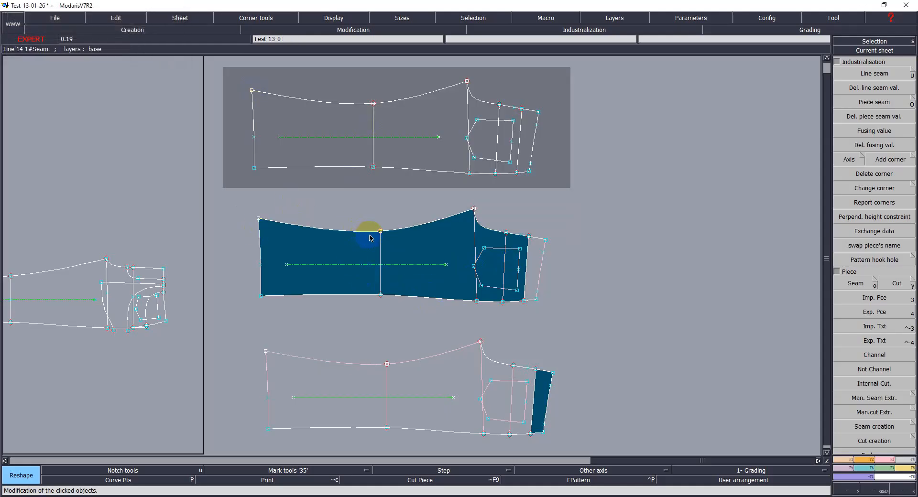
key(ctrl+z)
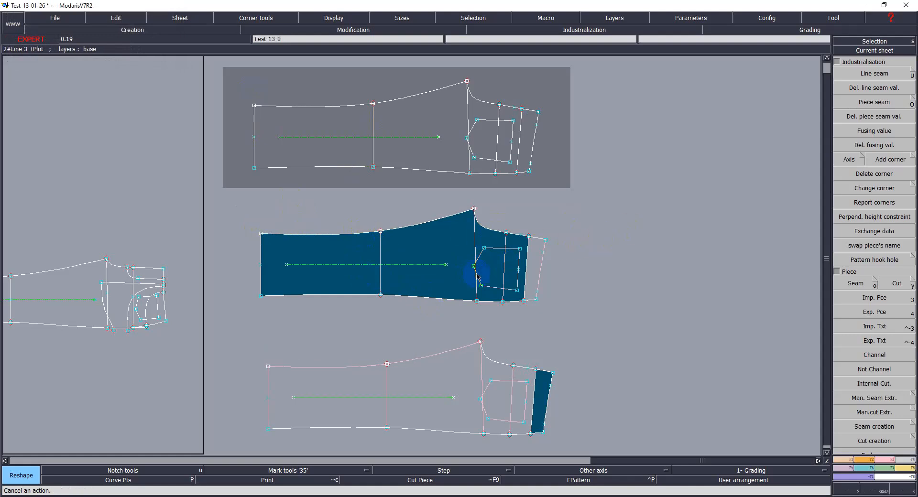
key(ctrl+z)
key(ctrl+z)
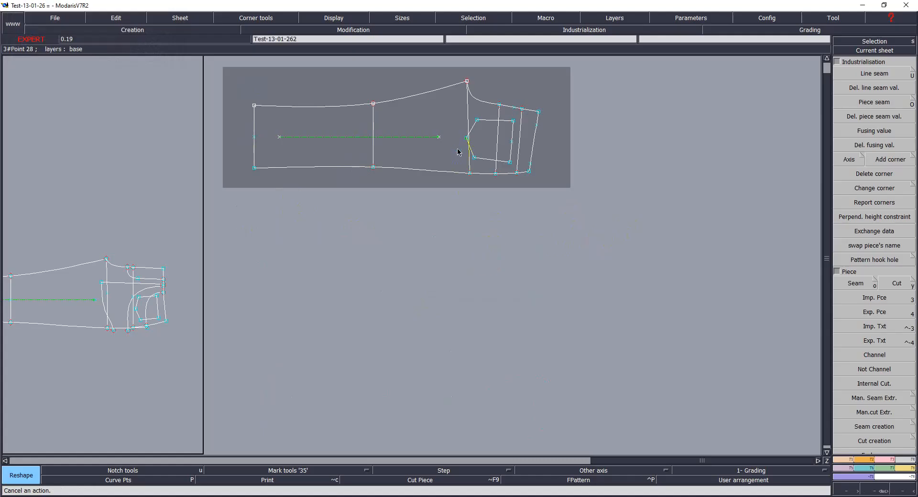
Step: Select the knee line, the front rise line and the pocket lines on the front trouser pattern
key(Home)
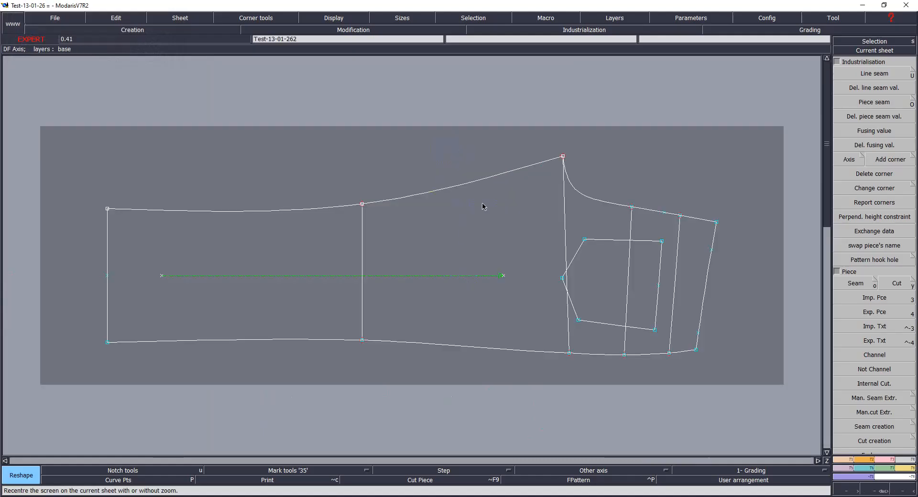
click(364, 249)
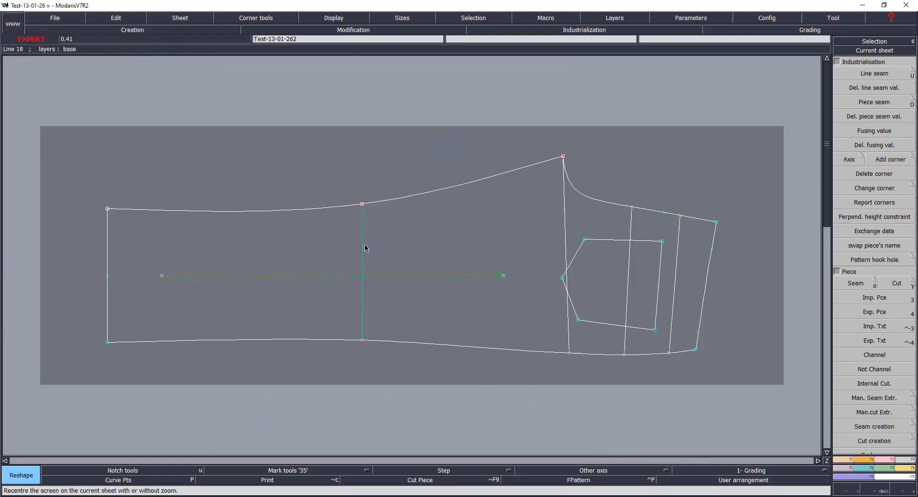
click(565, 218)
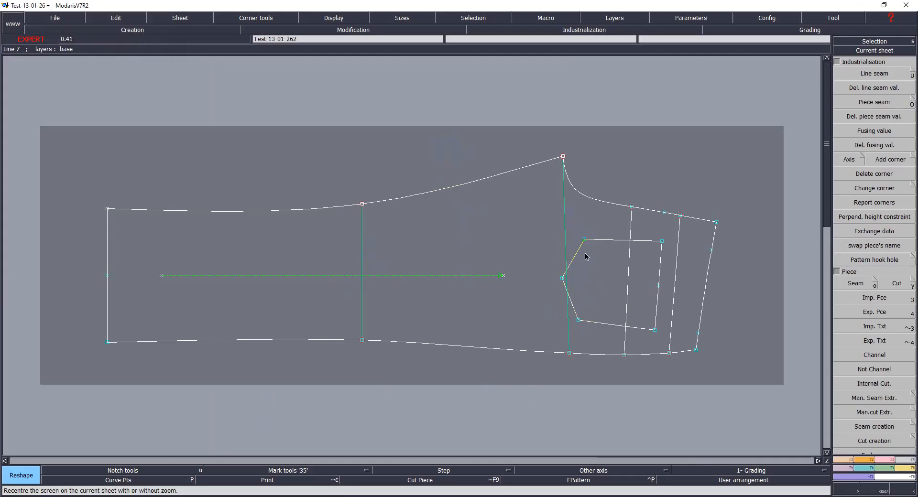
click(578, 252)
click(572, 304)
click(593, 321)
click(627, 302)
click(656, 307)
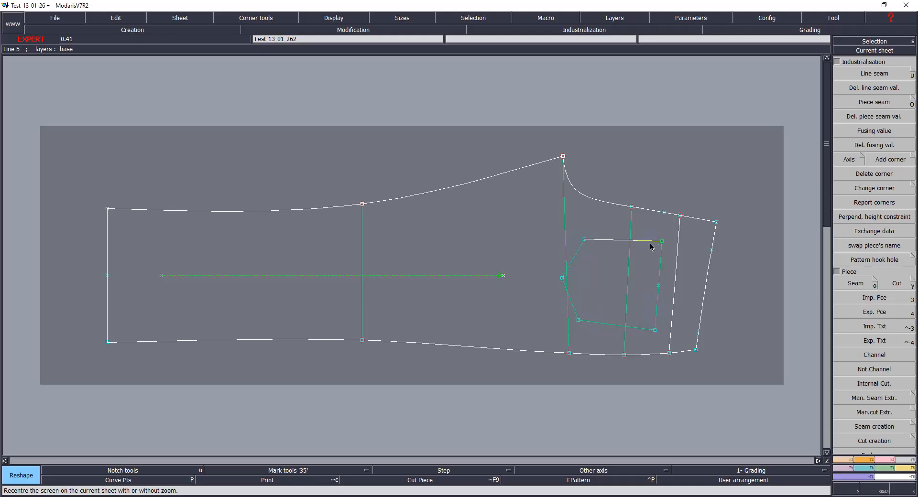
click(650, 242)
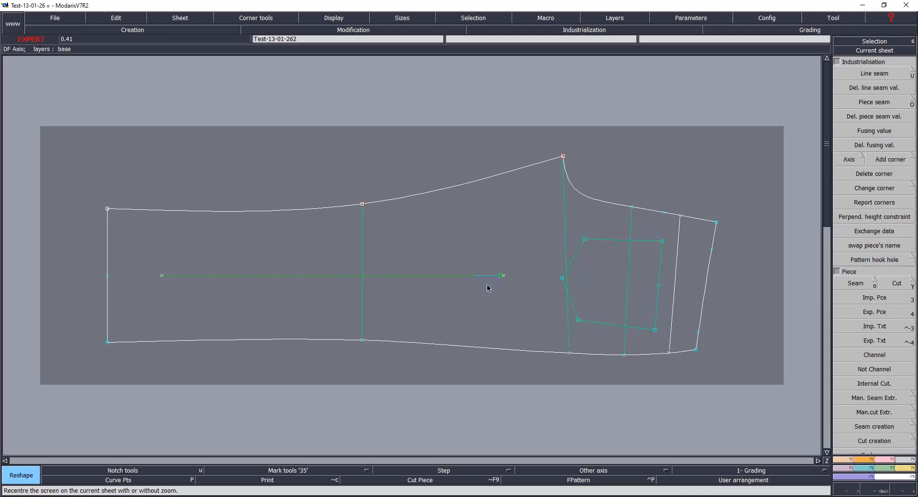
Step: Extract the seam pieces again from the front trouser pattern with the Seam tool
key(o)
mouse_move(222, 263)
mouse_down()
mouse_move(659, 254)
mouse_move(649, 233)
mouse_move(604, 311)
mouse_move(555, 310)
mouse_move(622, 339)
mouse_up()
click(689, 289)
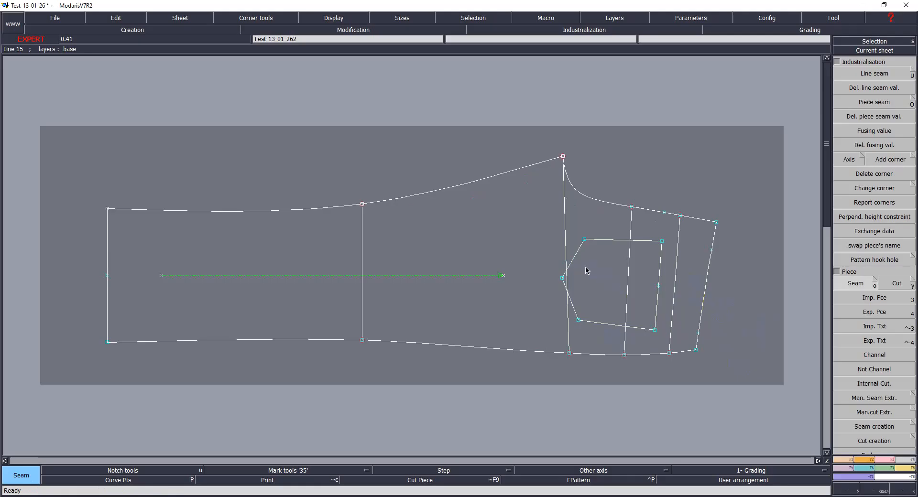
click(565, 283)
drag(566, 283, 647, 281)
key(j)
click(555, 290)
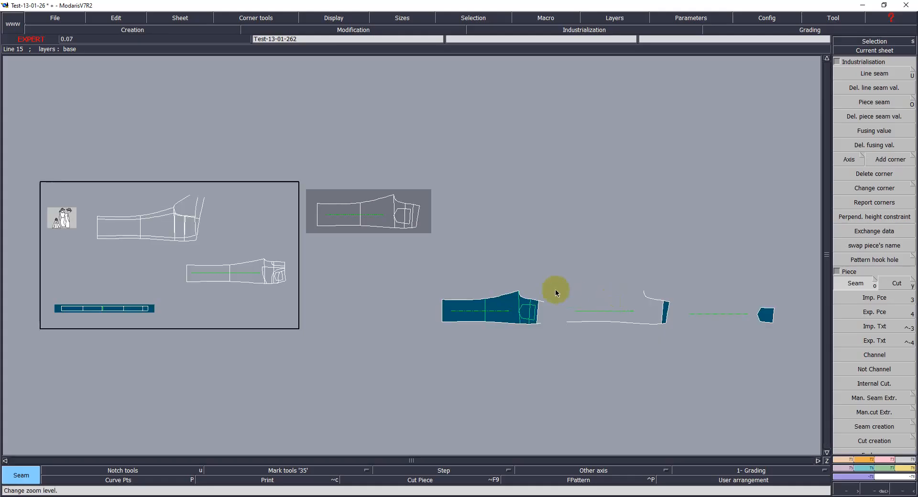
Step: Arrange the extracted seam piece sheets below the front trouser pattern on the desk
click(556, 332)
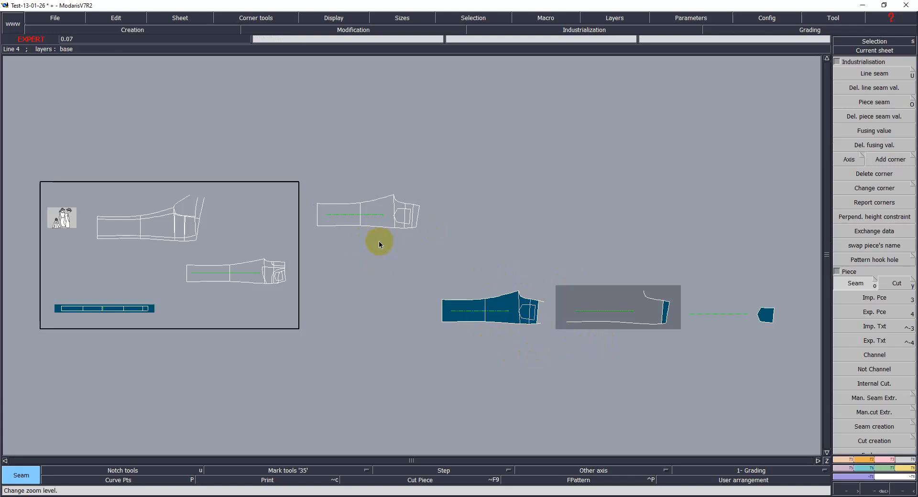
key(q)
drag(380, 194, 393, 177)
drag(462, 309, 349, 243)
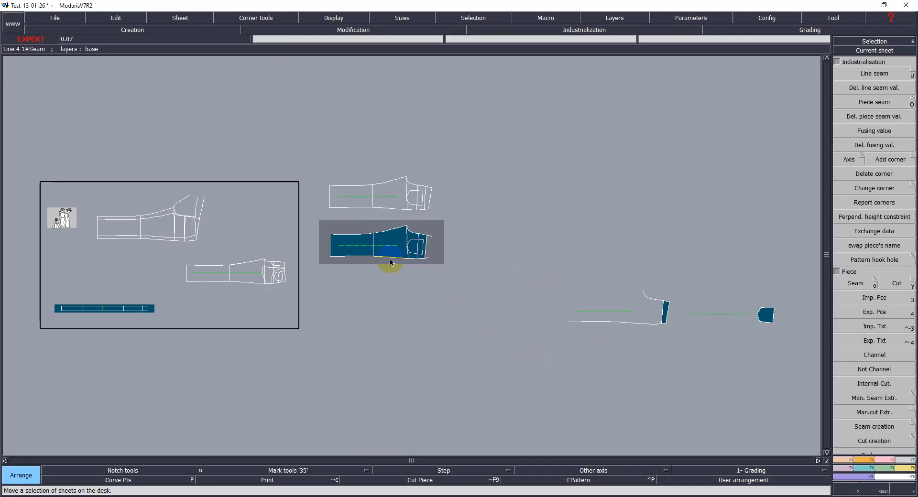
drag(619, 303, 387, 289)
drag(744, 318, 518, 241)
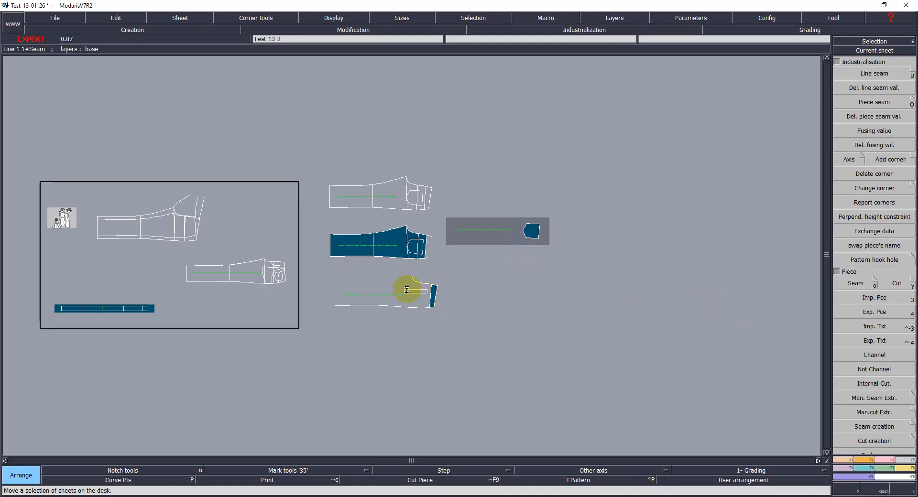
Step: Undo the sheet arrangement and the seam piece extraction
click(382, 311)
key(ctrl+z)
key(ctrl+z)
key(ctrl+z)
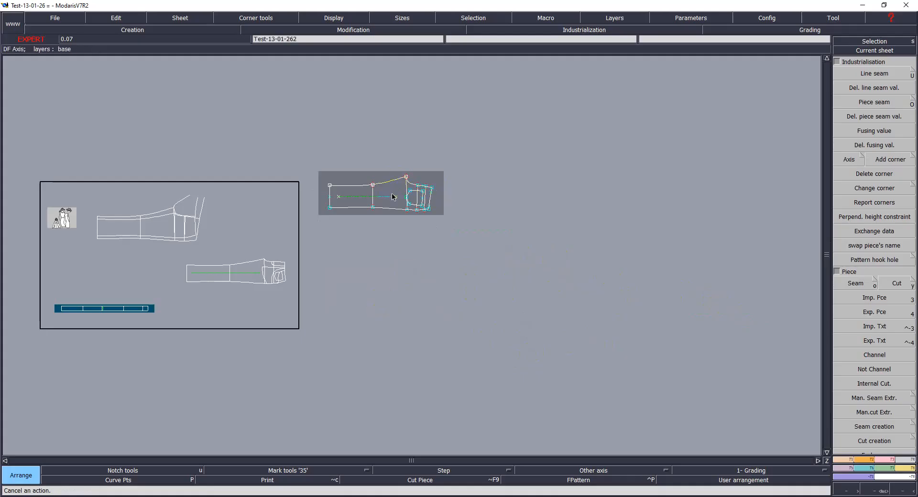
Step: Select all lines of the front trouser pattern and give them a 1.1 cm line seam
key(Home)
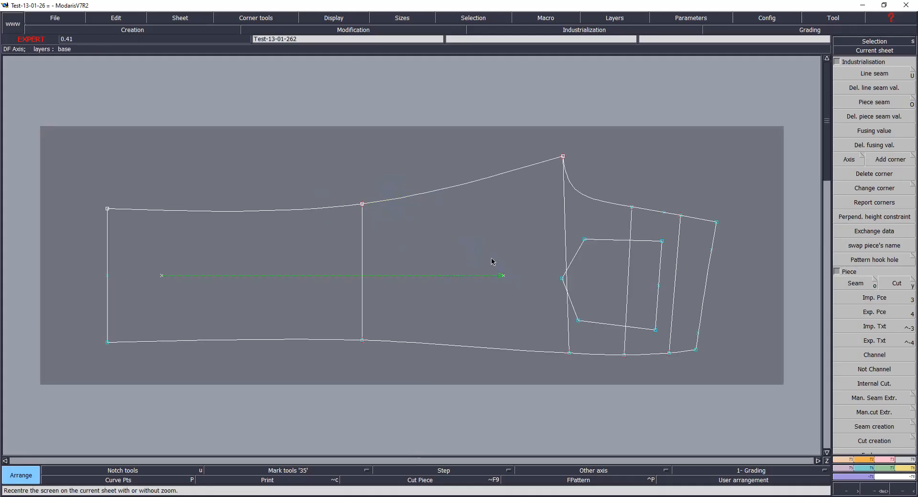
drag(66, 126, 774, 397)
key(u)
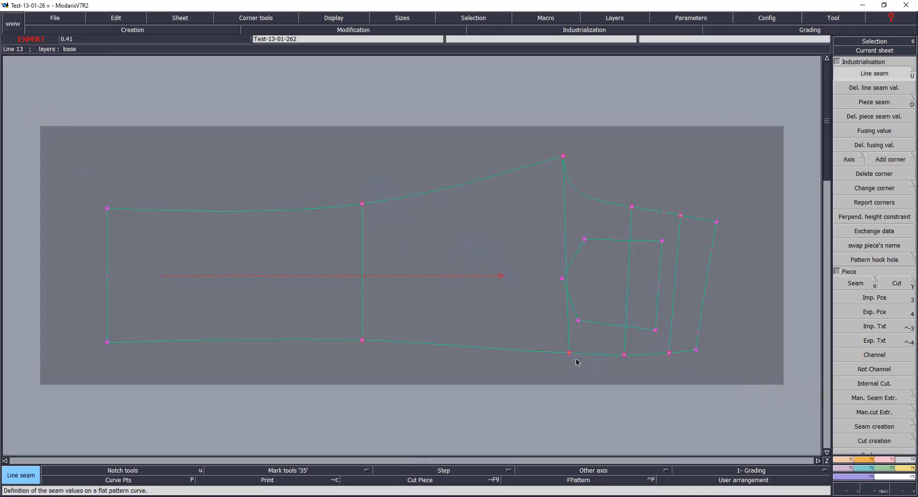
click(548, 355)
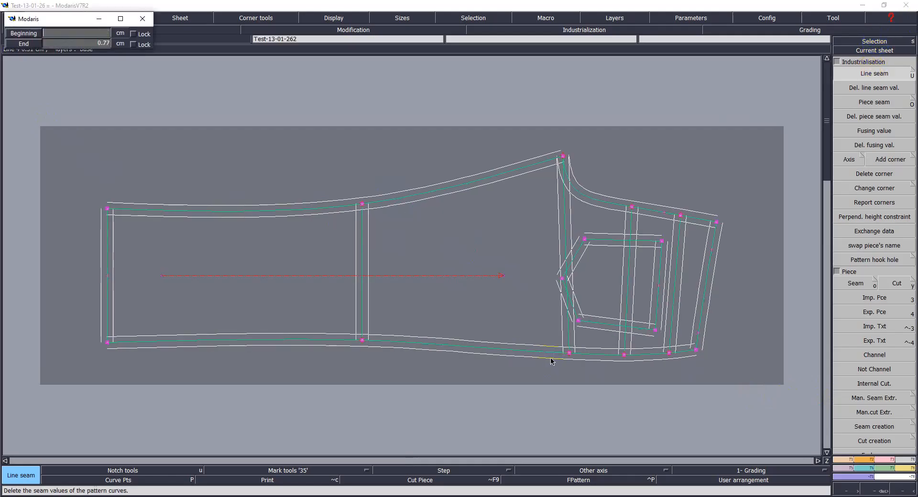
key(Down)
text(1.1)
key(Return)
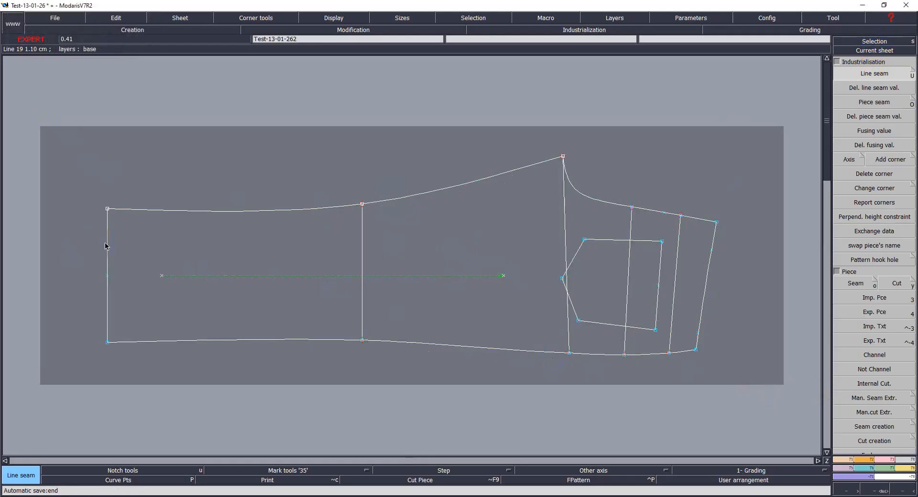
Step: Set the hem line's seam to 2.9 cm at both ends and confirm the upper side line's seam values
click(106, 246)
text(2.9)
key(Down)
text(2.9)
key(Return)
click(463, 185)
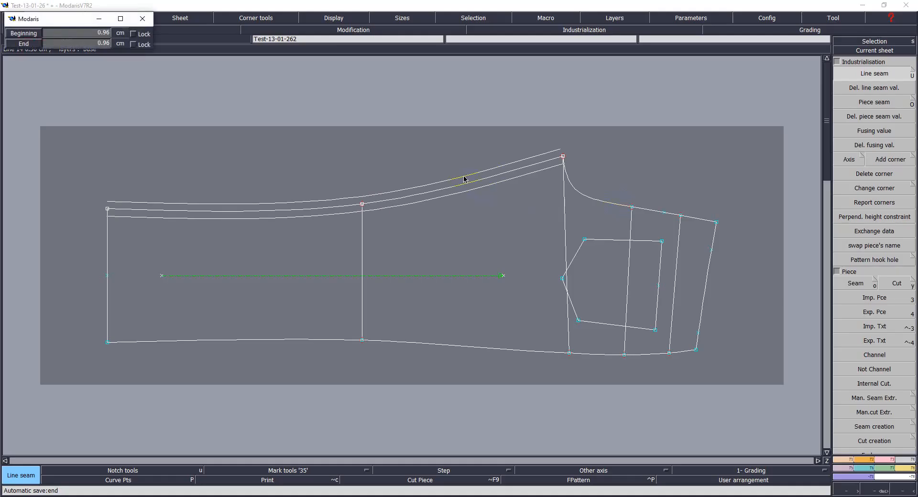
key(Return)
key(Return)
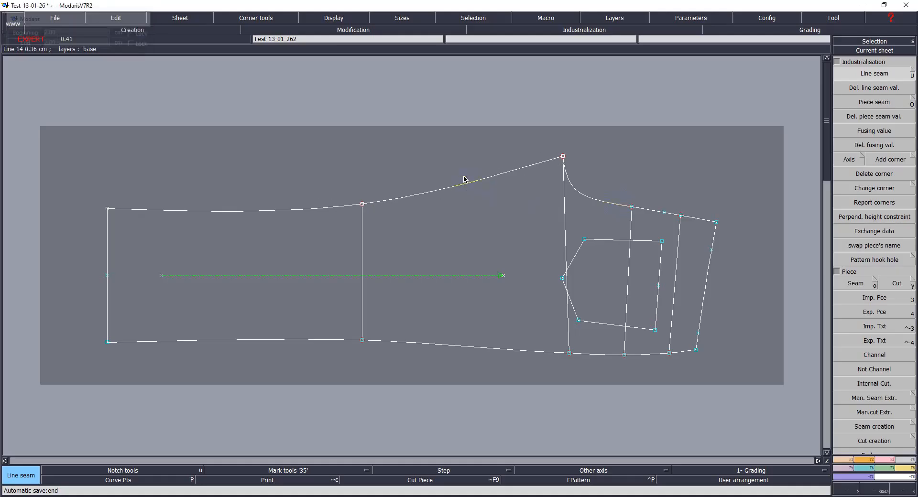
Step: Set the front rise curve's seam to 1.6 cm at both ends
click(604, 200)
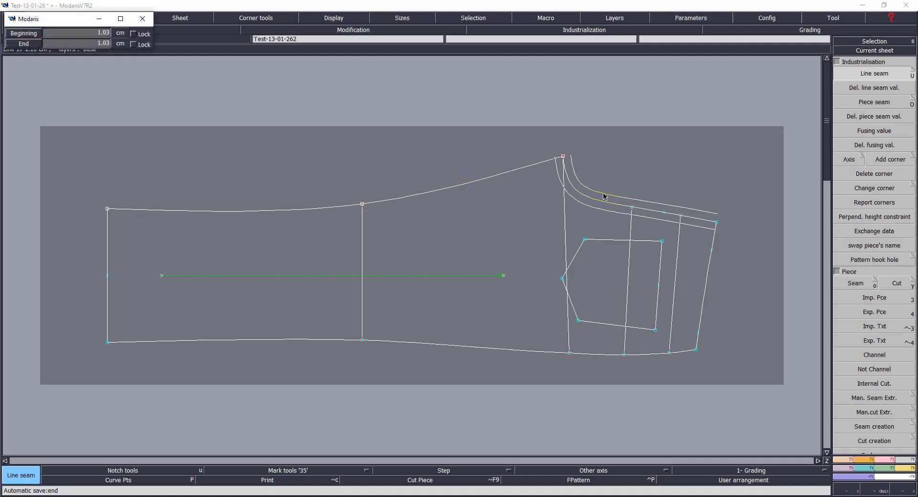
text(2.00)
text(1.6)
key(Tab)
text(1.6)
key(Return)
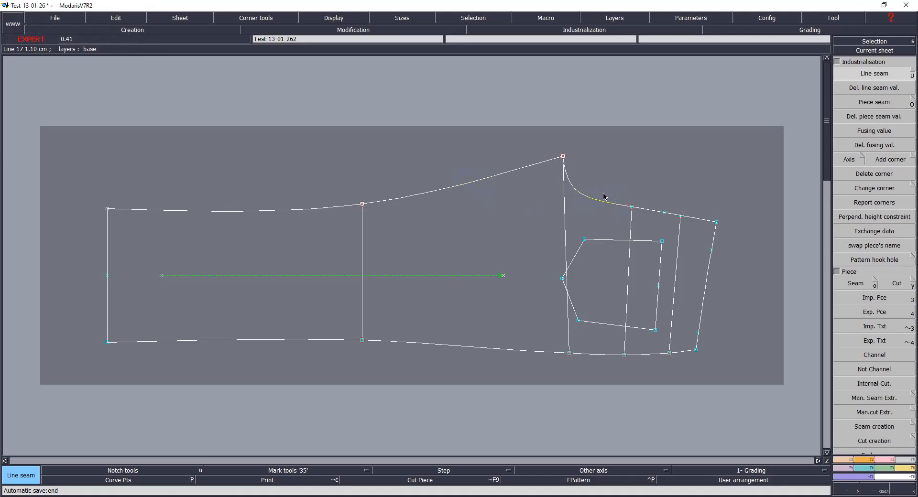
Step: Set the seam of the vertical pocket line near the waist to 0
click(675, 288)
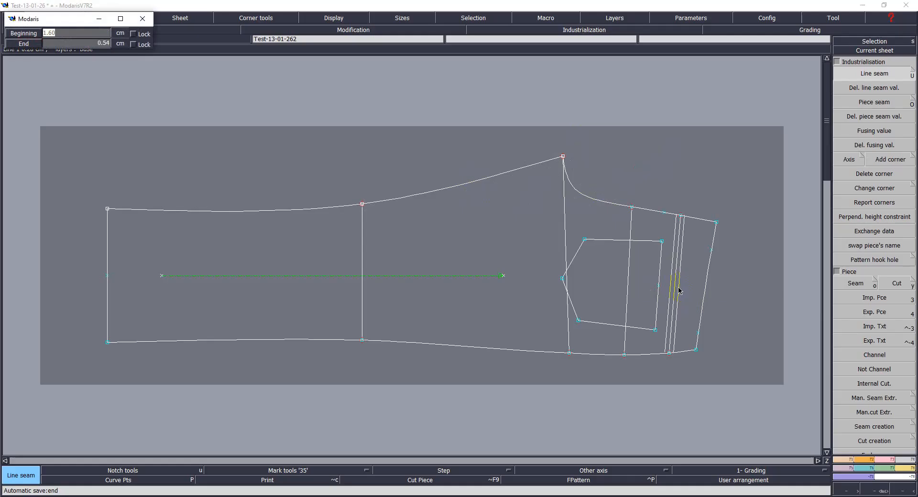
text(0)
key(Return)
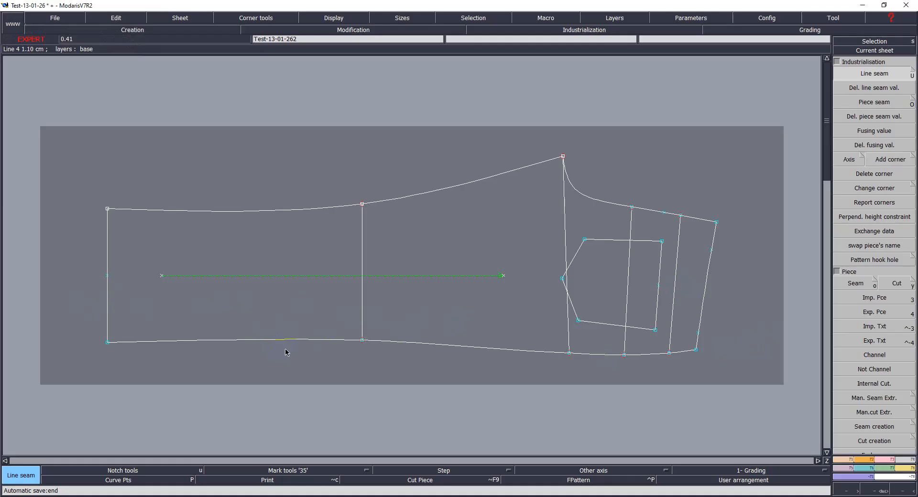
Step: Display the title block and confirm the model access paths dialog
key(ctrl+u)
key(ctrl+a)
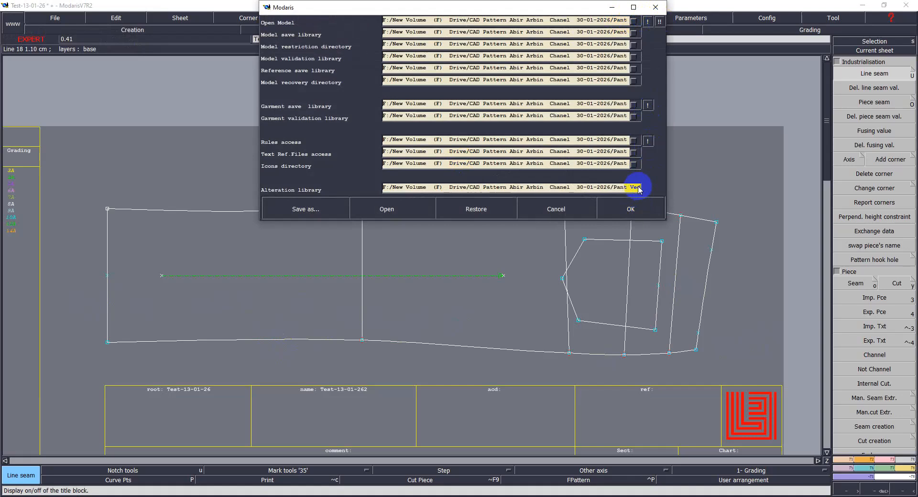
click(616, 210)
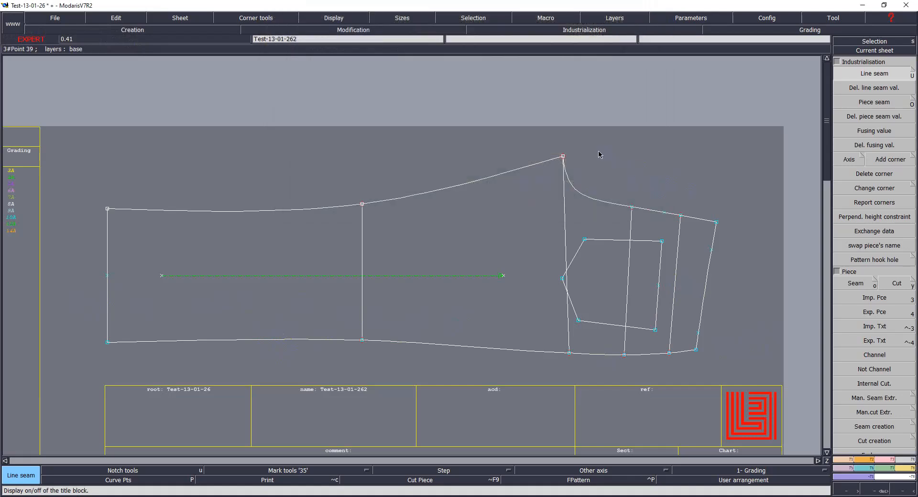
Step: Save the model to the save library
key(ctrl+s)
click(413, 307)
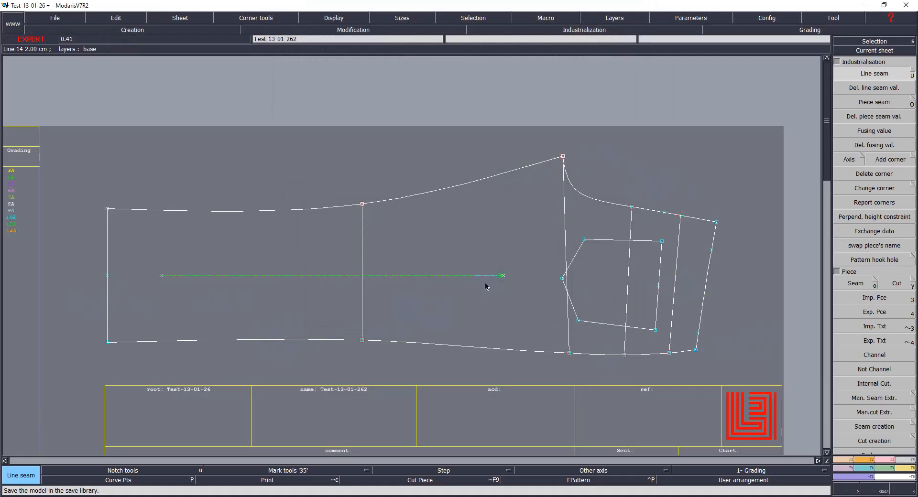
Step: Extract the seam pieces from the front trouser pattern again with the Seam tool
key(z)
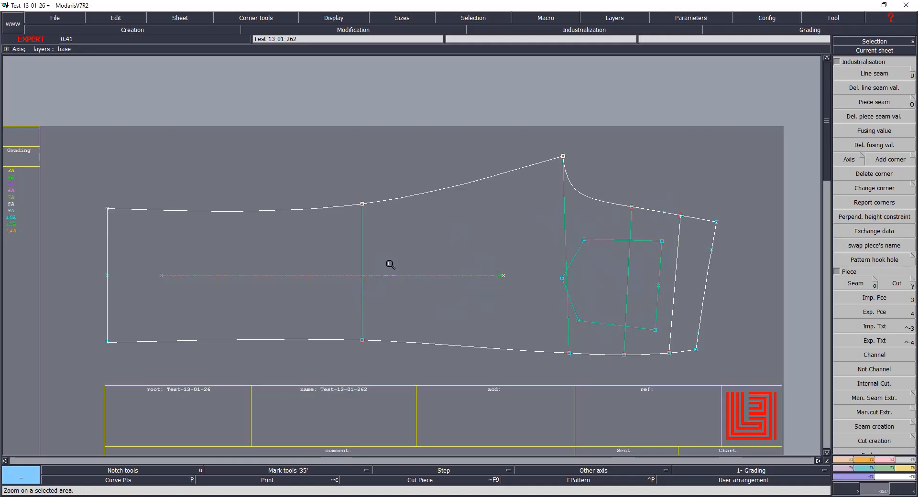
key(o)
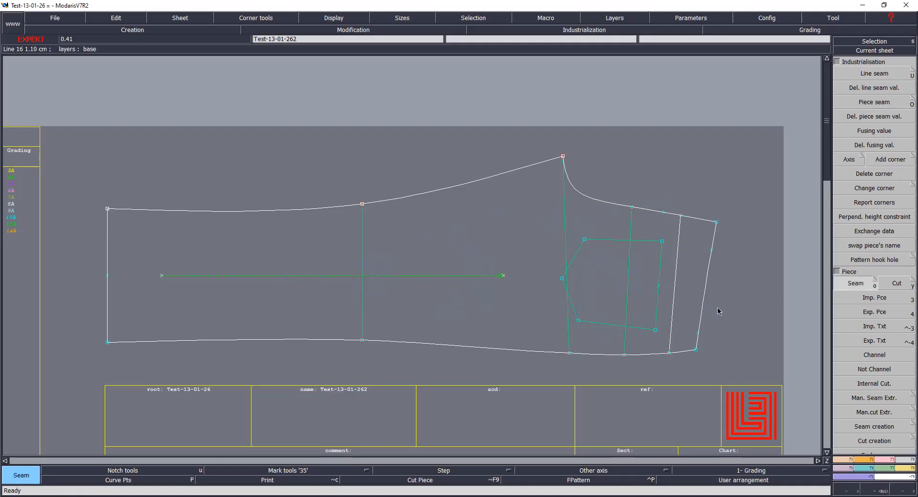
mouse_move(233, 244)
mouse_down()
mouse_move(611, 254)
mouse_move(568, 280)
mouse_move(569, 312)
mouse_move(616, 321)
mouse_move(670, 275)
mouse_move(695, 275)
mouse_up()
mouse_move(607, 284)
mouse_down()
mouse_move(573, 281)
mouse_move(641, 283)
mouse_move(629, 281)
mouse_up()
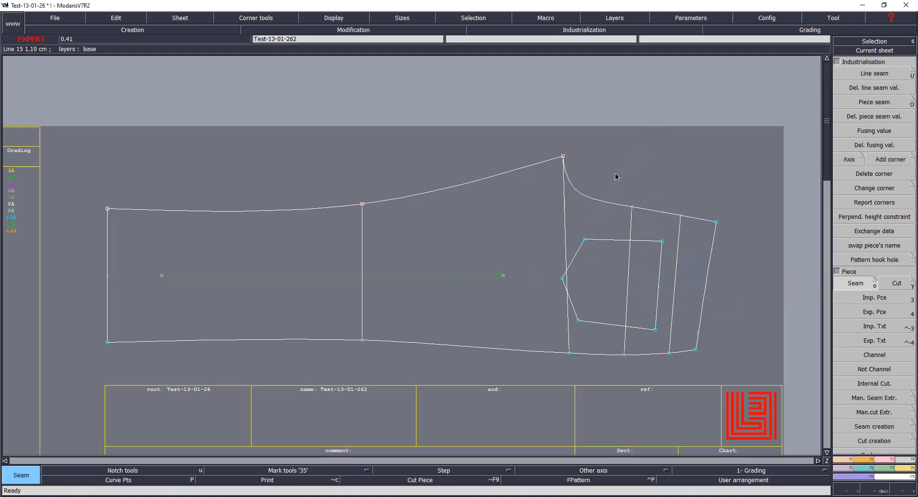
Step: Hide the title block and arrange the extracted seam piece sheets beneath the front trouser pattern
key(ctrl+u)
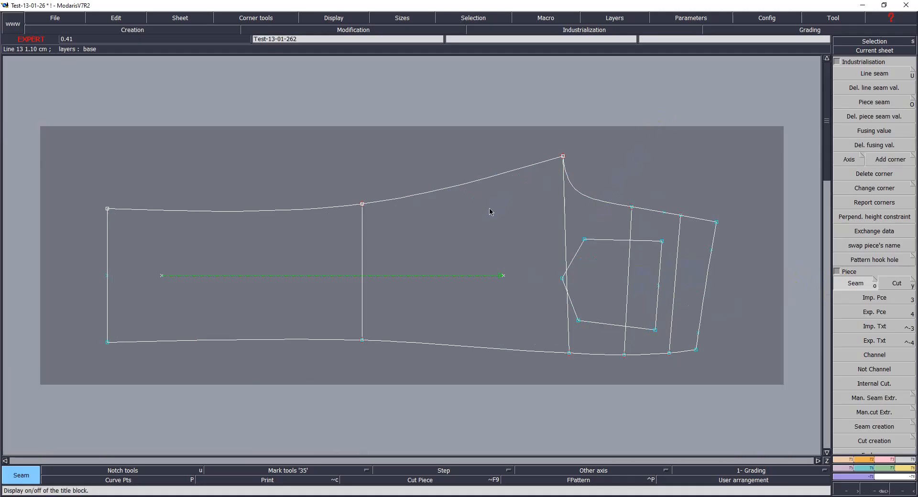
key(j)
click(509, 287)
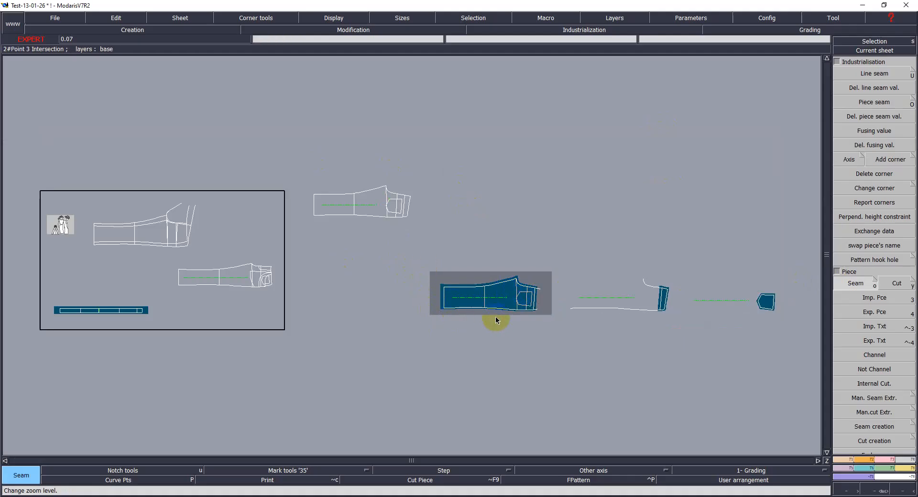
key(a)
click(498, 291)
click(369, 248)
click(606, 304)
click(376, 297)
click(765, 299)
click(501, 294)
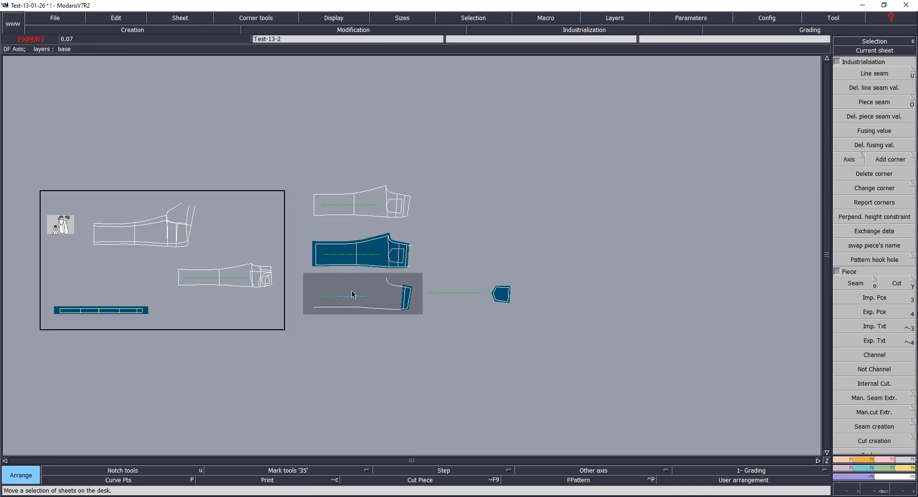
Step: Set the piece seam of the waist edge on the extracted front piece to 1.1 cm
key(Return)
drag(298, 171, 543, 342)
click(357, 328)
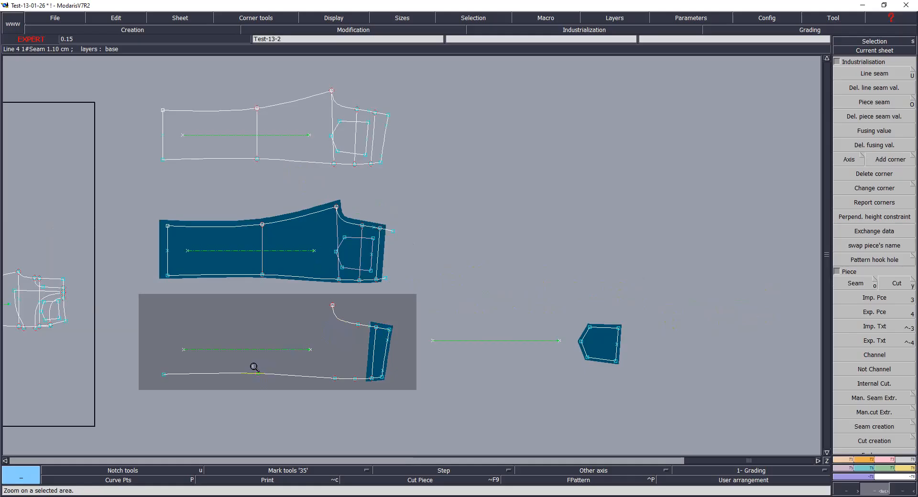
drag(334, 193, 428, 377)
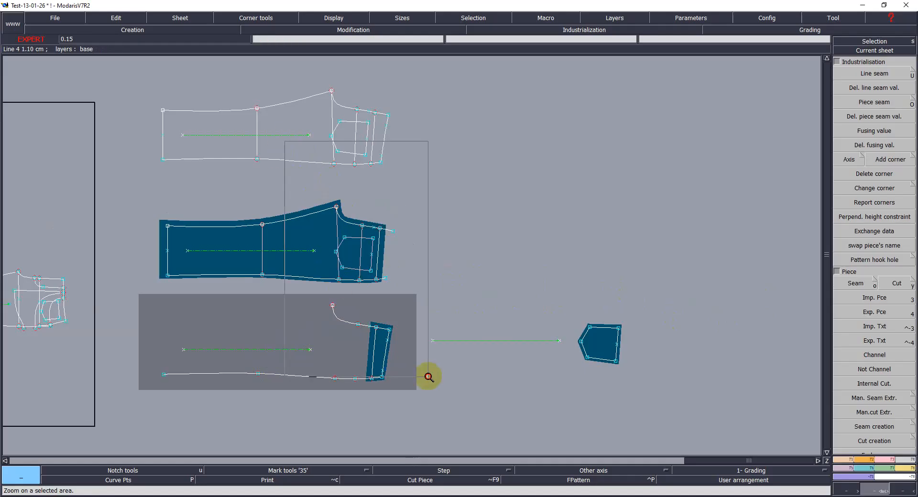
click(409, 288)
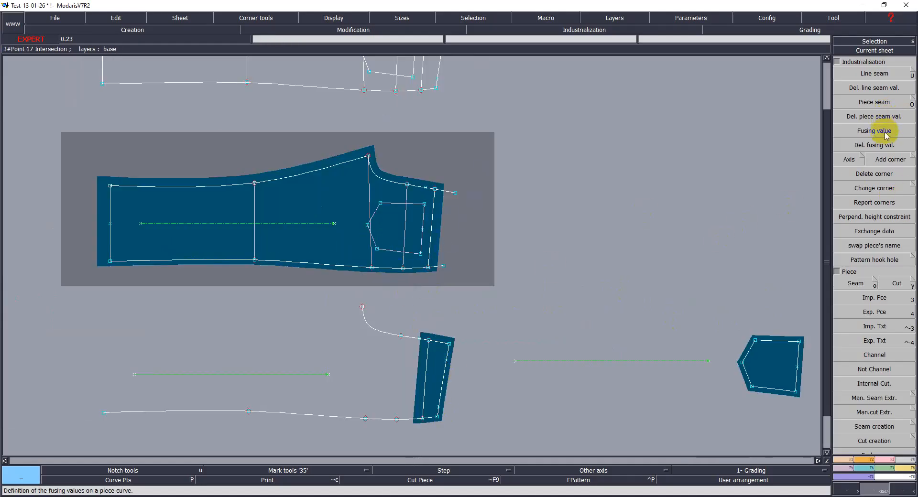
click(875, 102)
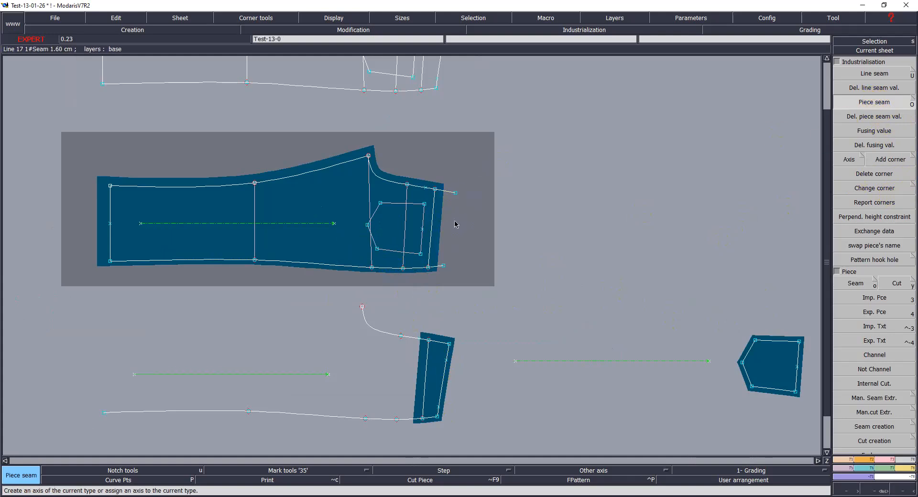
click(439, 222)
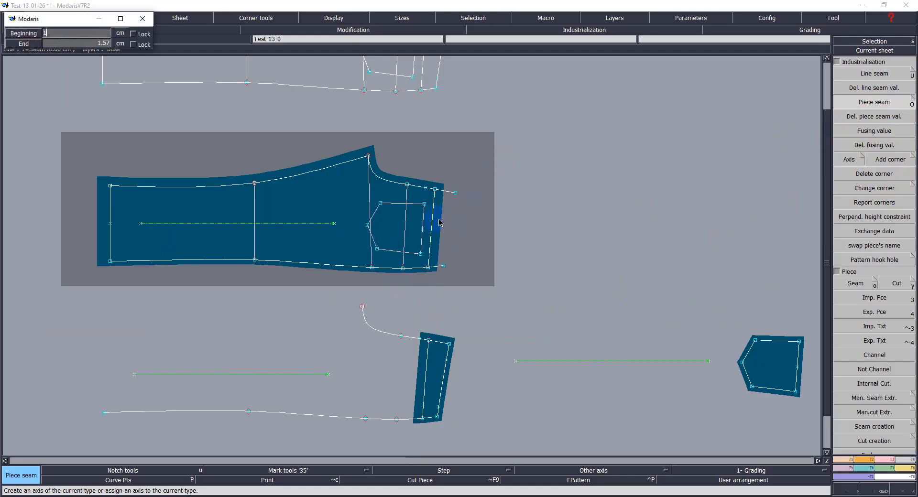
key(Down)
text(1.1)
key(Return)
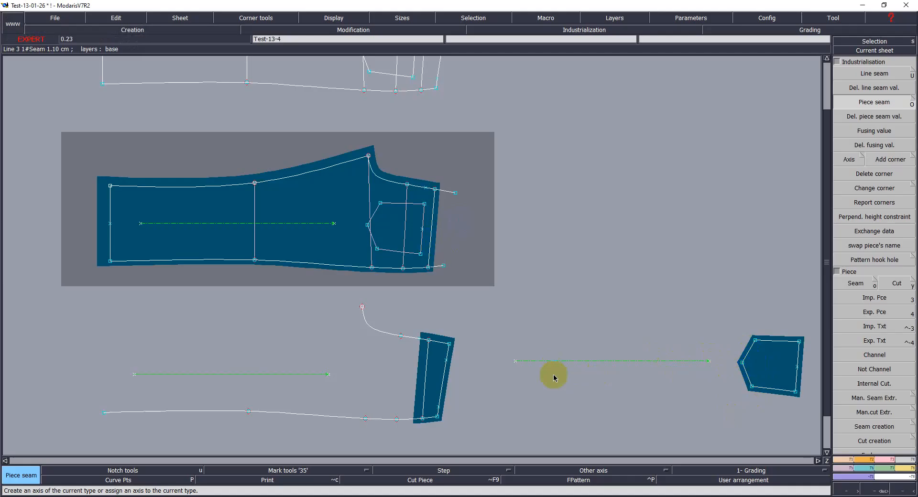
Step: Delete the grain line on the side pocket piece sheet
click(270, 380)
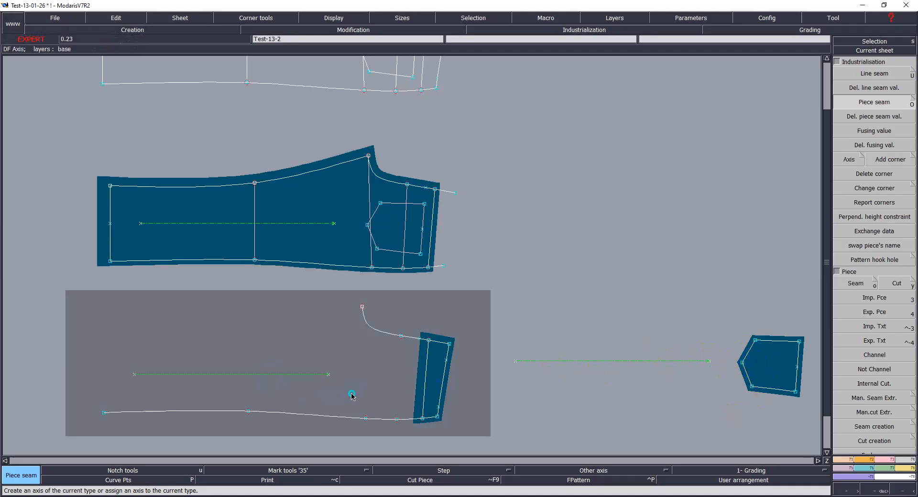
key(Delete)
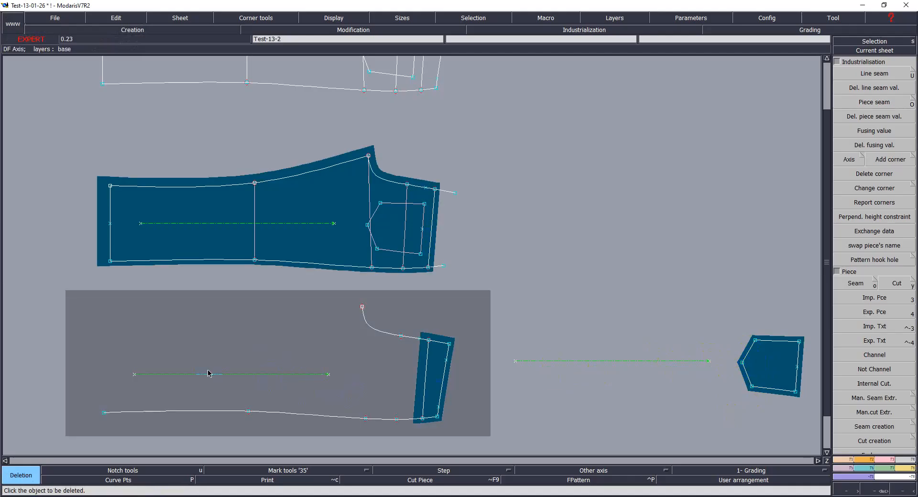
click(627, 362)
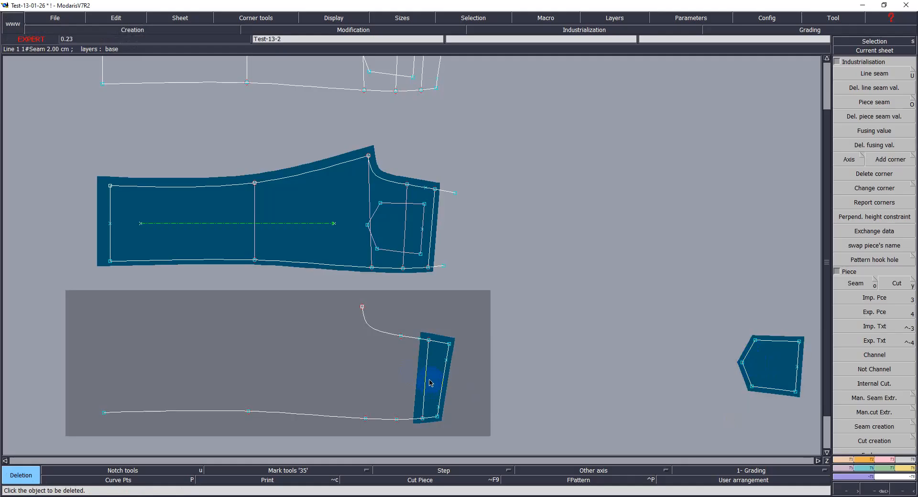
Step: Create a horizontal grain line axis across the narrow waist facing piece
key(Return)
drag(368, 311, 482, 430)
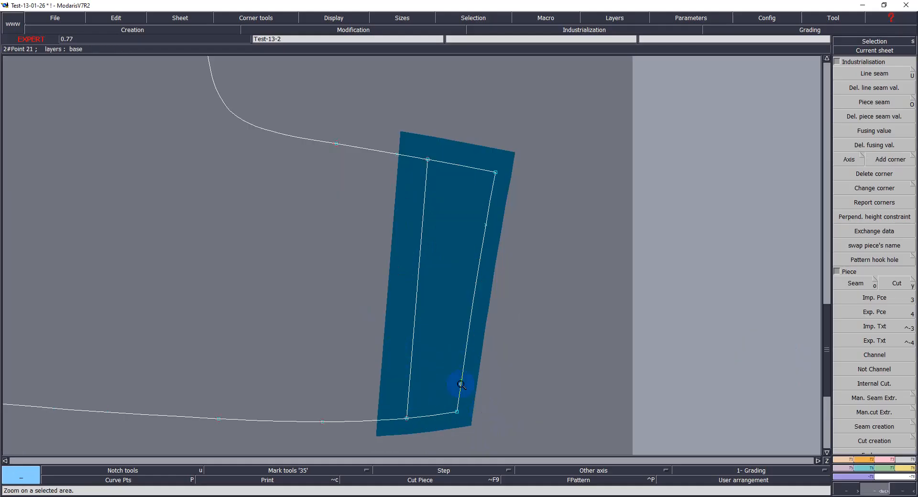
key(d)
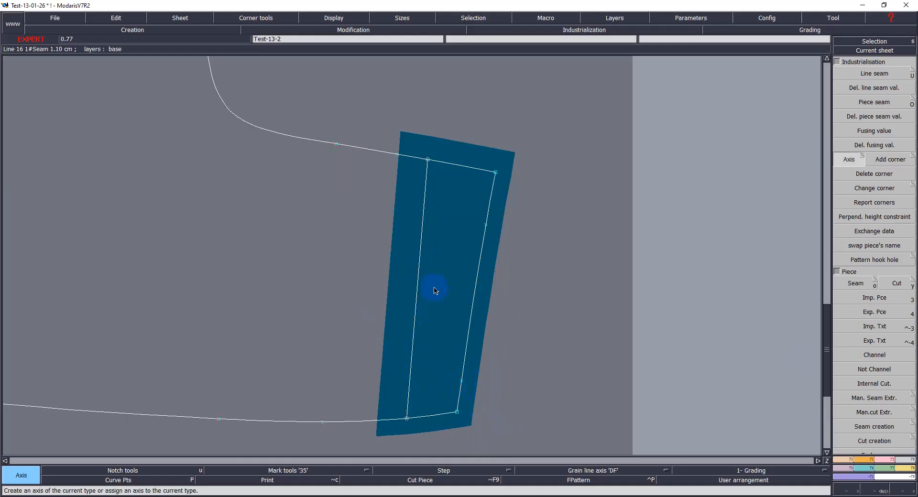
click(429, 277)
click(467, 278)
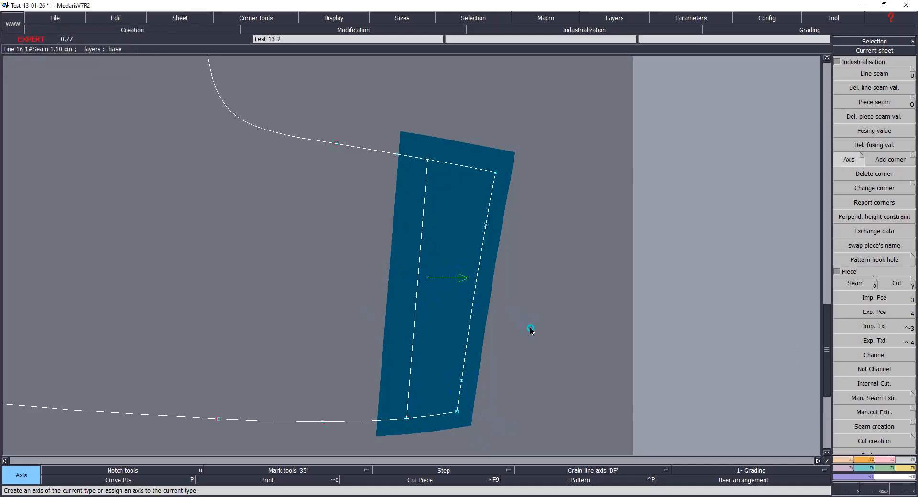
key(j)
click(768, 310)
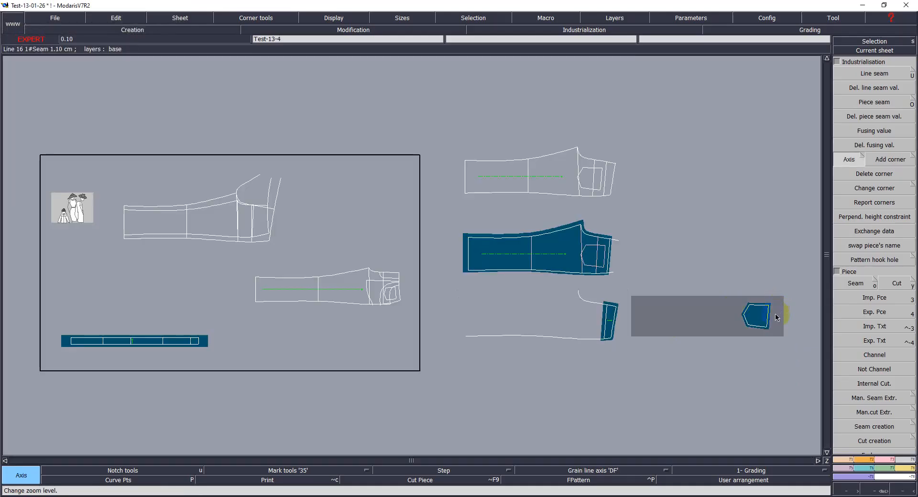
Step: Move the small pocket piece sheet up beside the upper extracted pattern piece on the desk
click(729, 315)
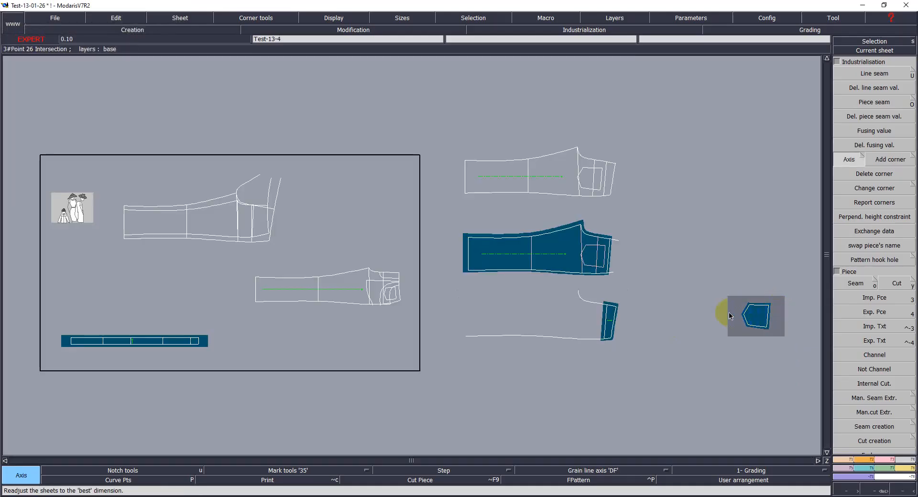
key(q)
click(764, 319)
click(663, 186)
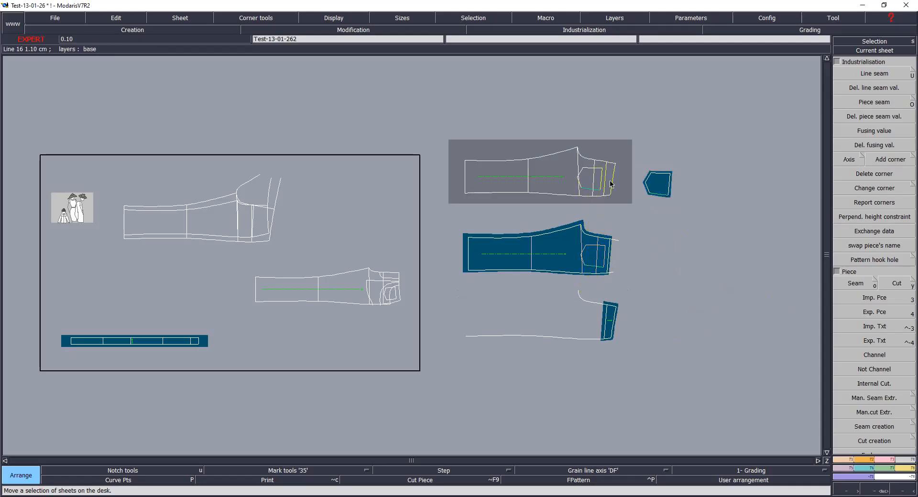
Step: Rotate the small pocket piece by two points so its centre line becomes horizontal
click(601, 223)
key(Home)
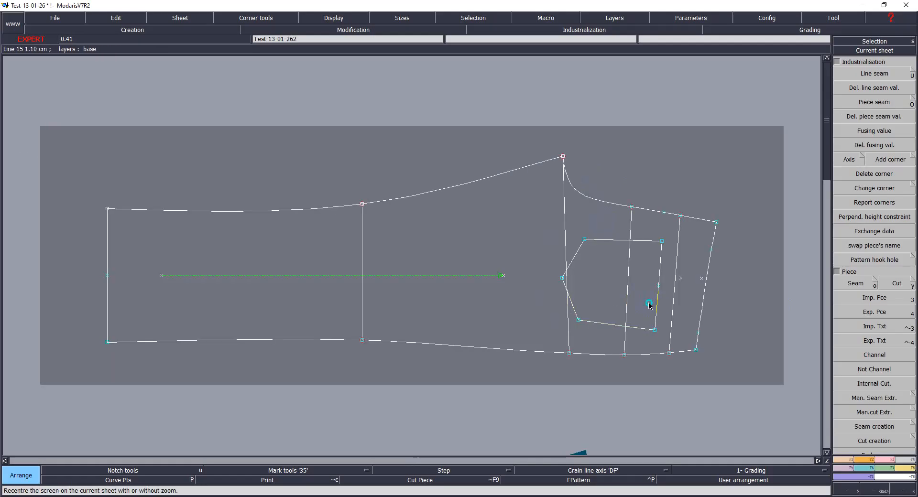
click(564, 425)
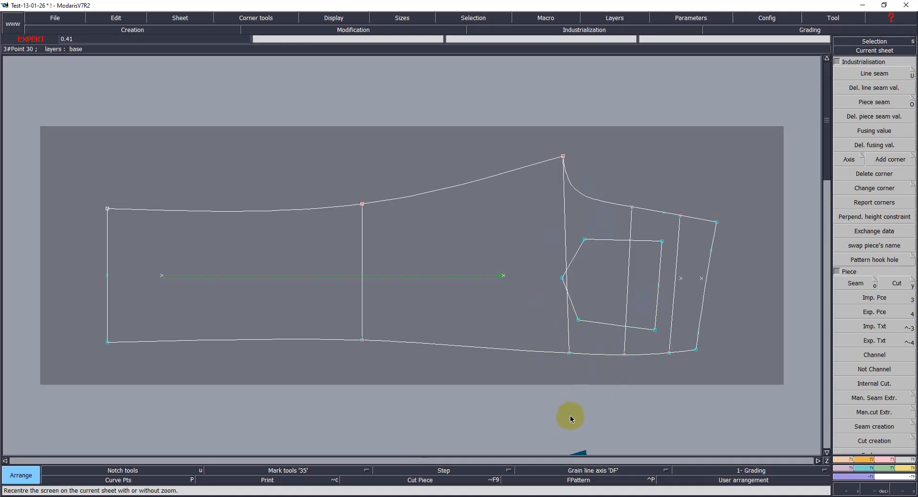
key(j)
click(719, 179)
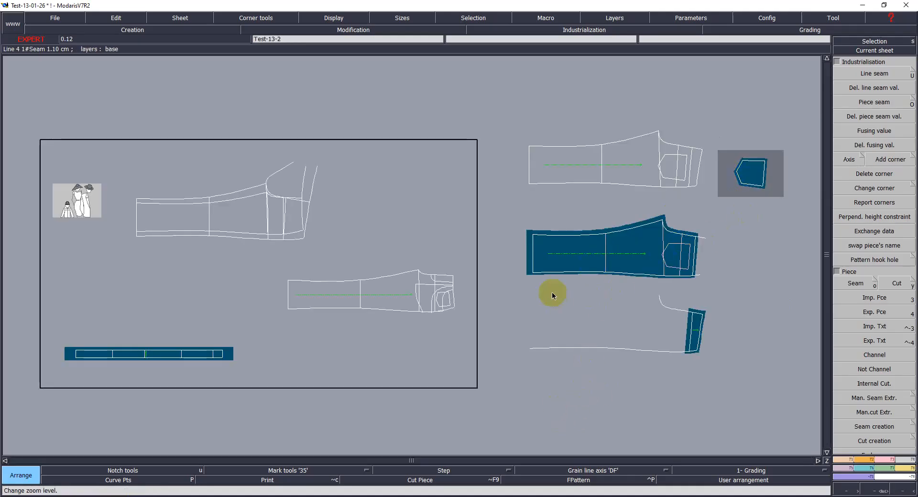
key(Home)
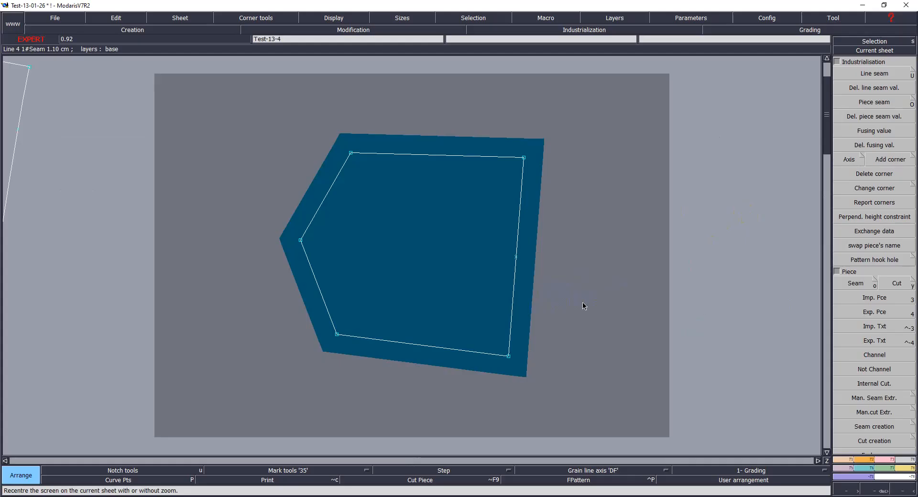
key(F4)
click(893, 314)
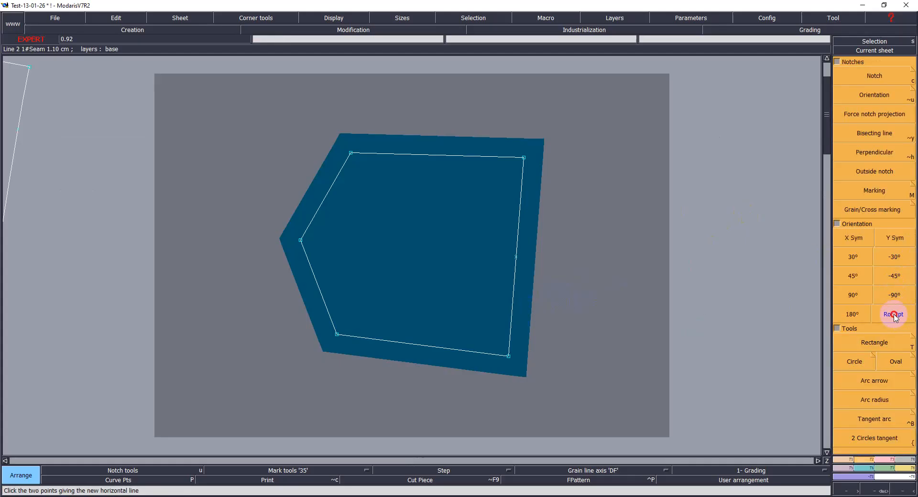
click(315, 263)
click(413, 262)
click(516, 260)
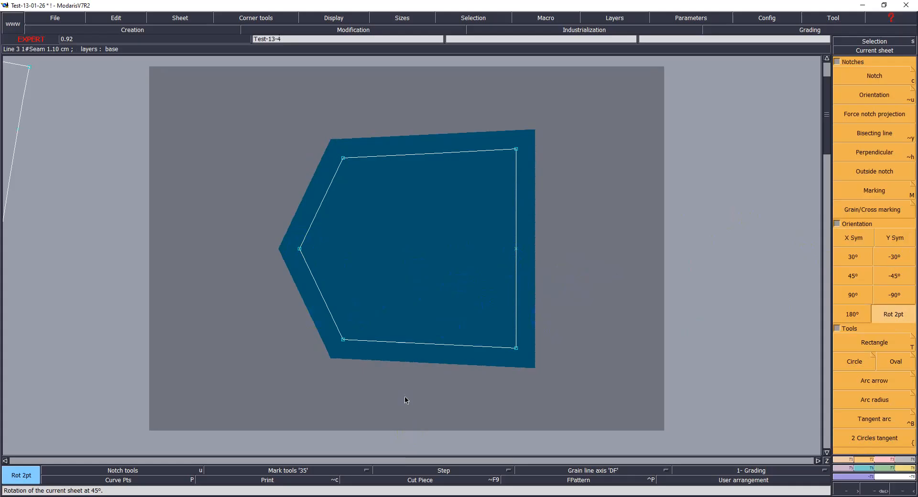
Step: Create a horizontal grain line axis ('DF') across the small pocket piece
key(F4)
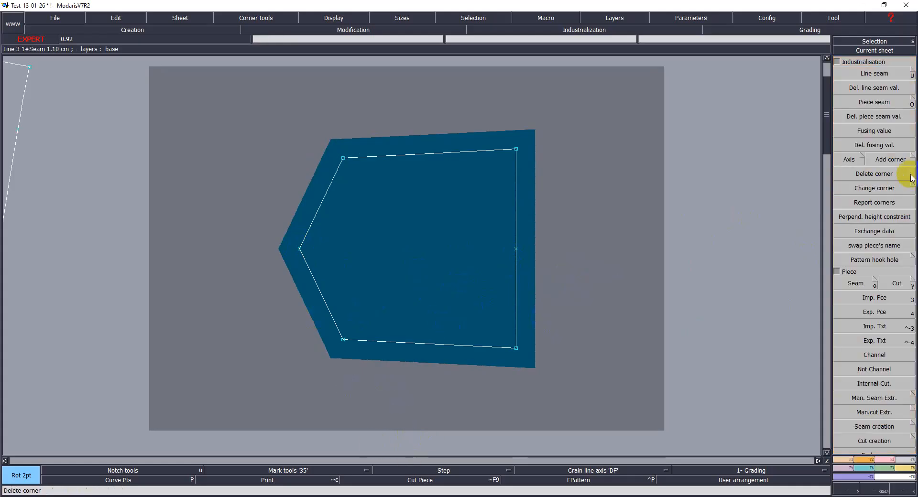
click(862, 159)
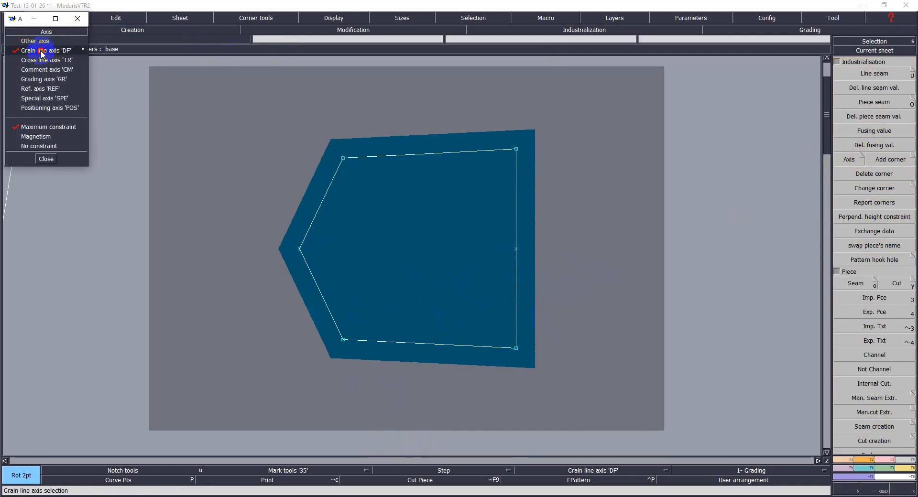
click(42, 52)
click(333, 253)
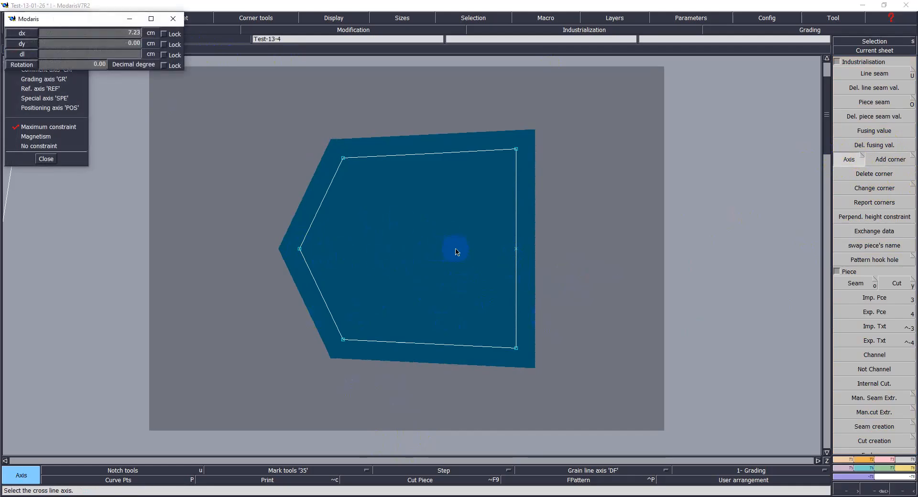
click(478, 251)
click(46, 158)
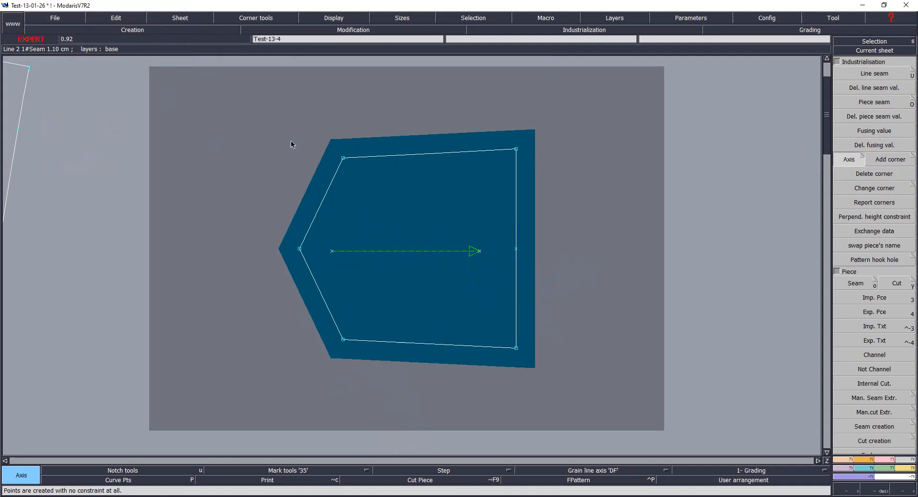
Step: Set the seam allowance of the pocket piece to 1.5 cm
click(879, 103)
drag(234, 101, 595, 385)
click(502, 356)
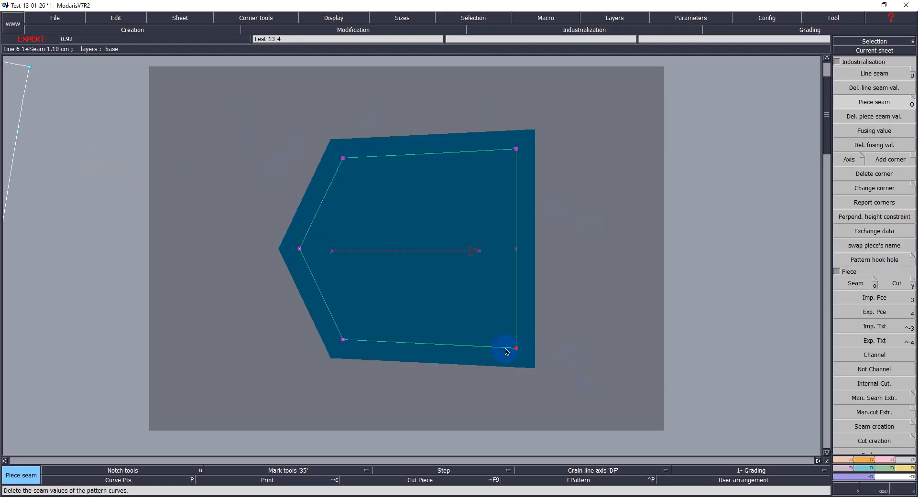
key(u)
click(467, 353)
text(2.00)
text(1)
key(Tab)
text(1)
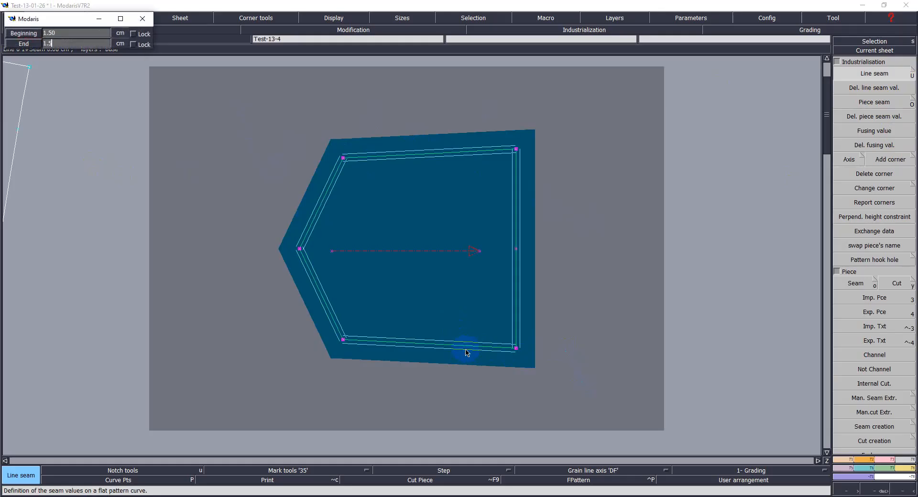
text(.5)
key(Return)
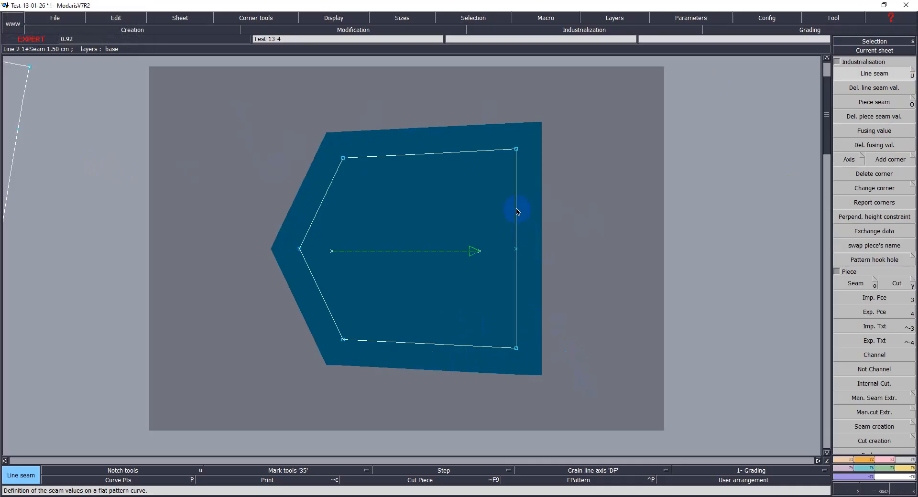
Step: Set the seam on the pocket piece's right edge to 2.5 cm
click(517, 211)
text(2.5)
key(Tab)
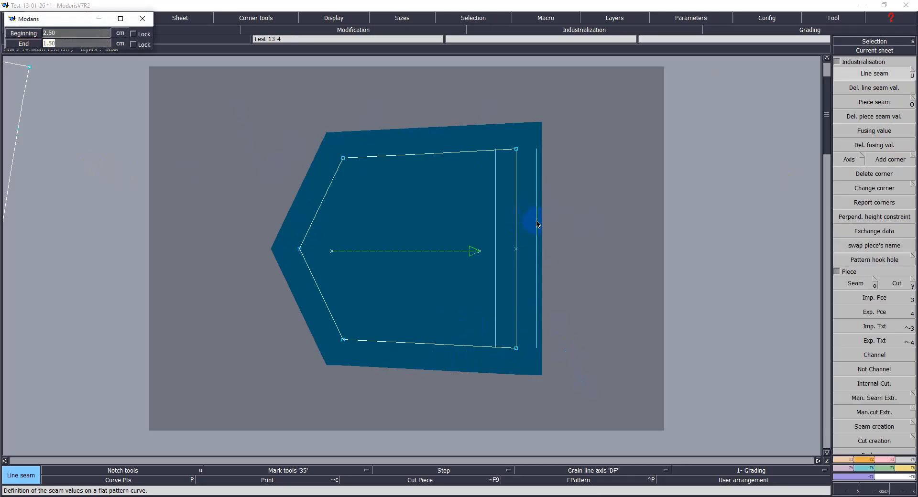
key(Return)
Step: Set the top and bottom edge seams of the pocket piece to taper from 2.3 cm to 1.5 cm
click(471, 154)
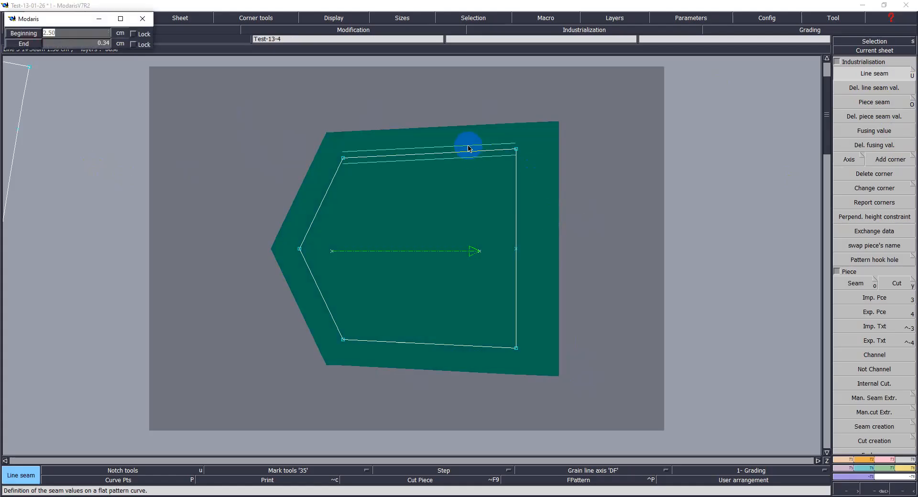
text(2.3)
key(Tab)
text(1.5)
key(Return)
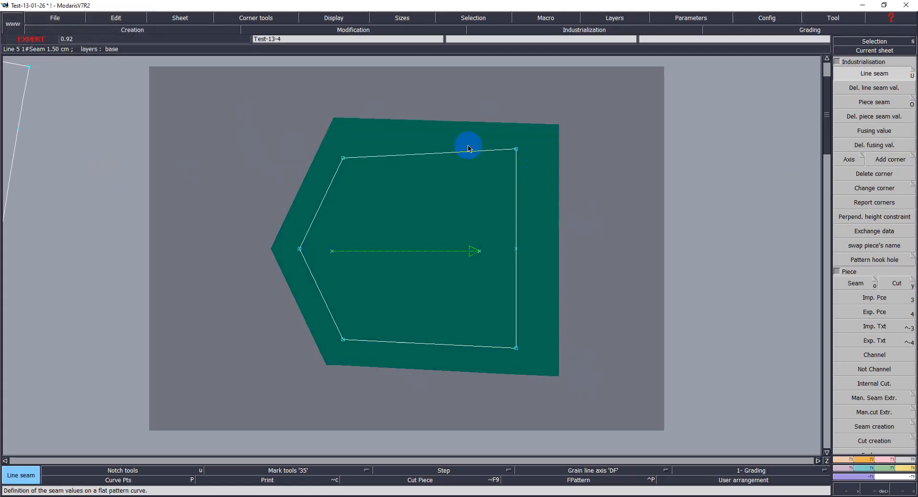
click(426, 345)
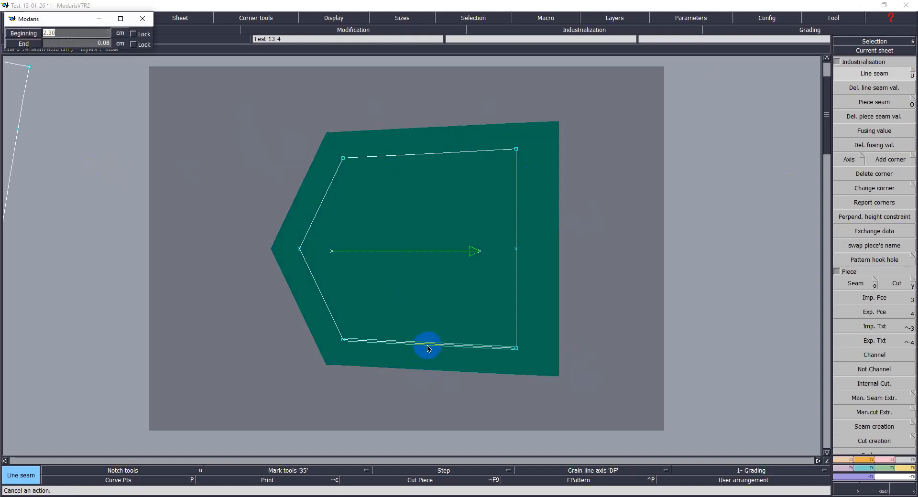
key(Return)
Step: Reverse the top edge seam to 1.5 cm at the beginning and 2.3 cm at the end
click(417, 146)
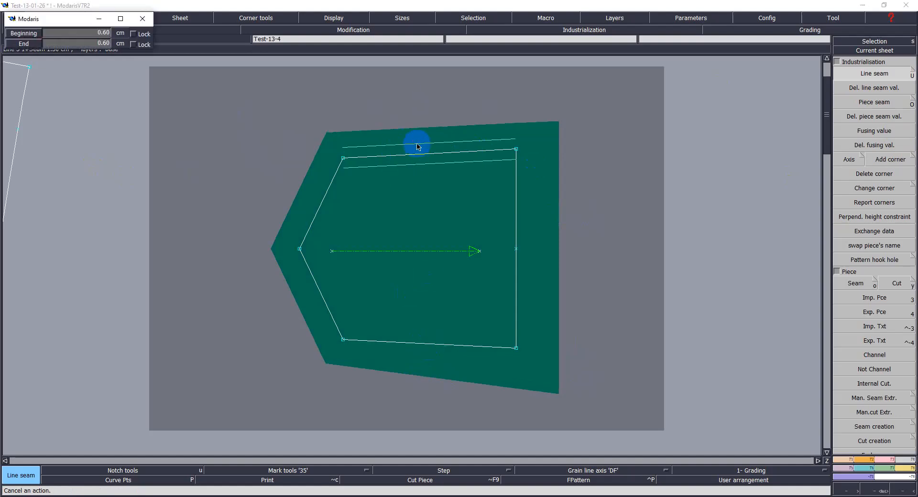
text(1.5)
key(Tab)
text(2.3)
key(Return)
Step: Save the model
click(635, 267)
click(467, 250)
key(ctrl+s)
click(430, 308)
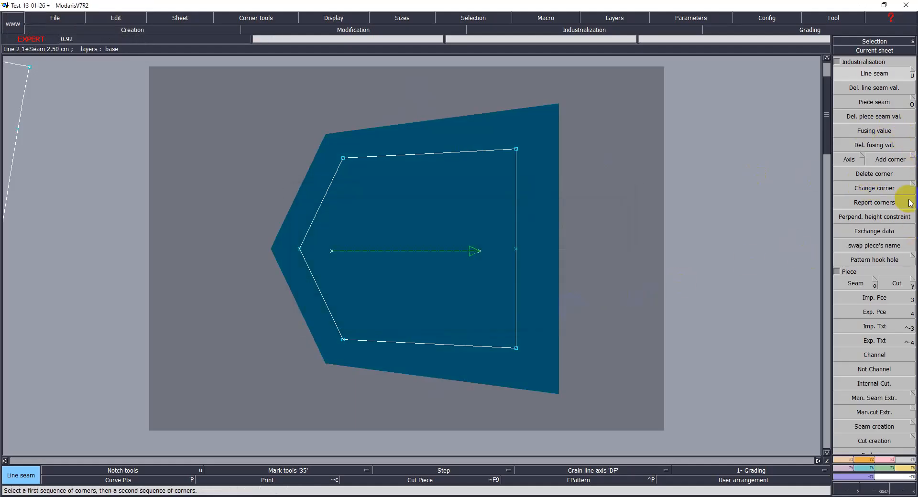
Step: Change the two right-hand seam corners of the pocket piece to Bevel corners
click(894, 188)
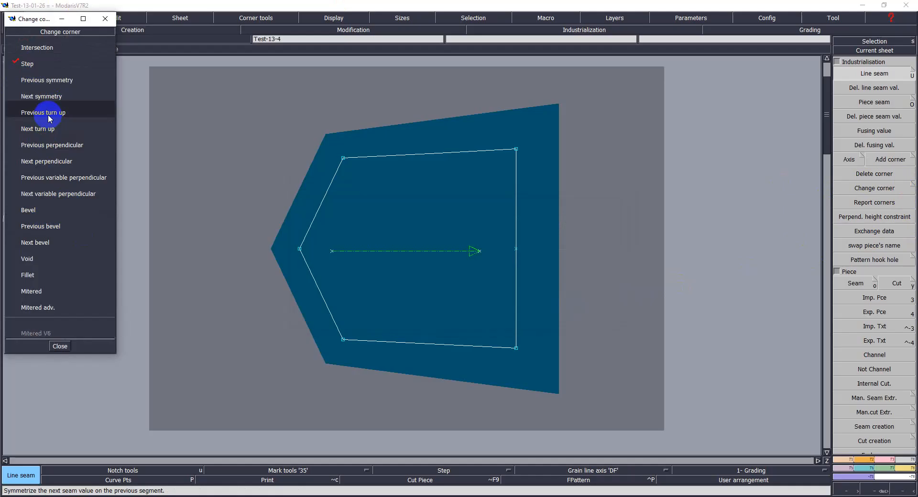
click(28, 210)
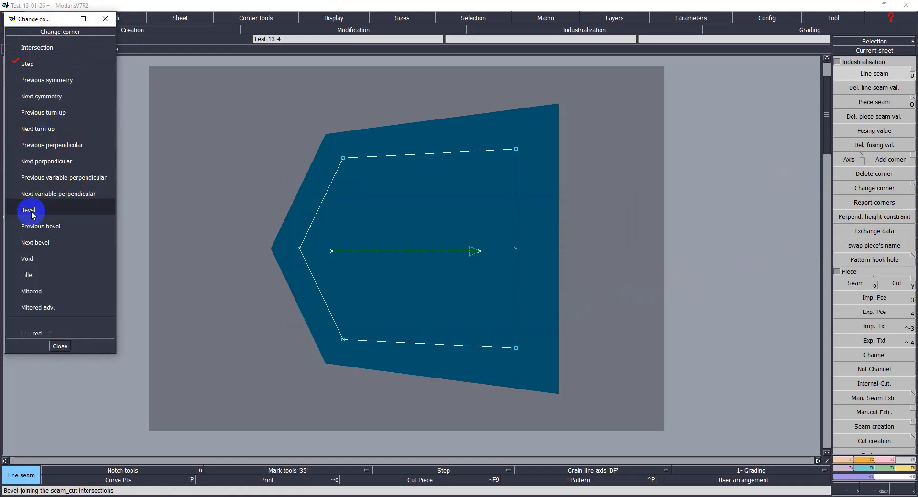
click(516, 149)
click(519, 350)
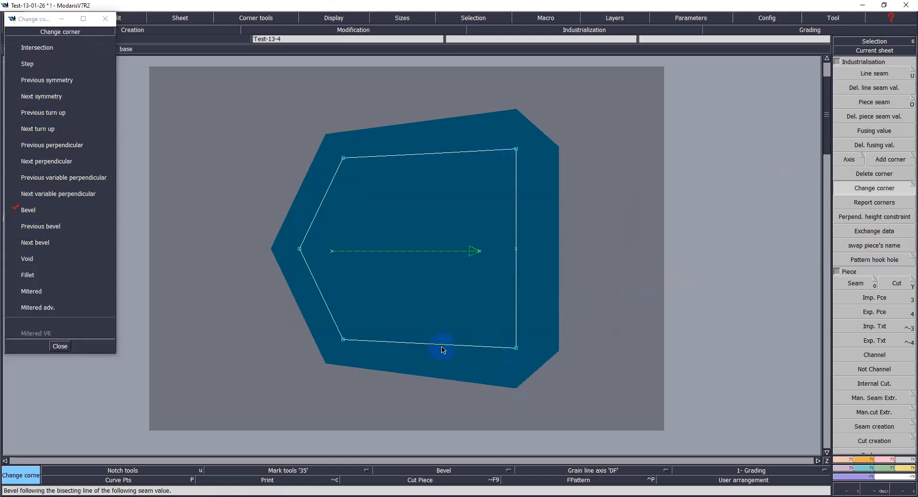
click(29, 355)
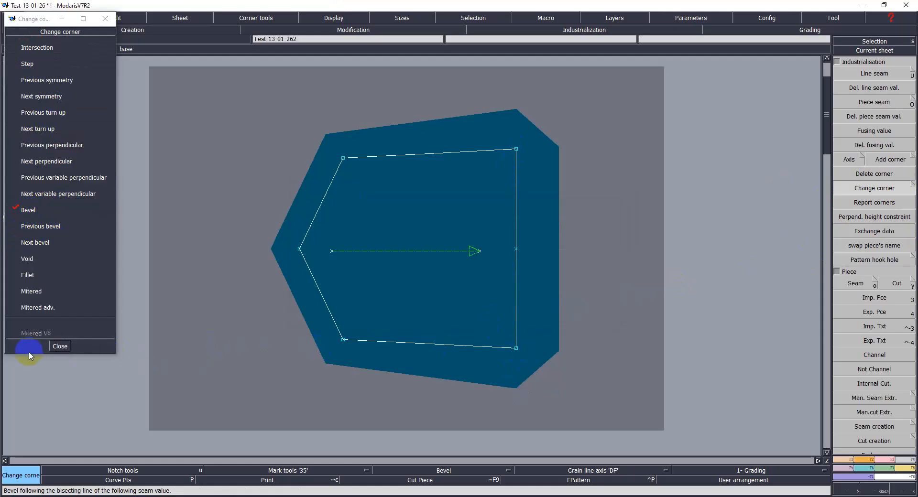
click(59, 346)
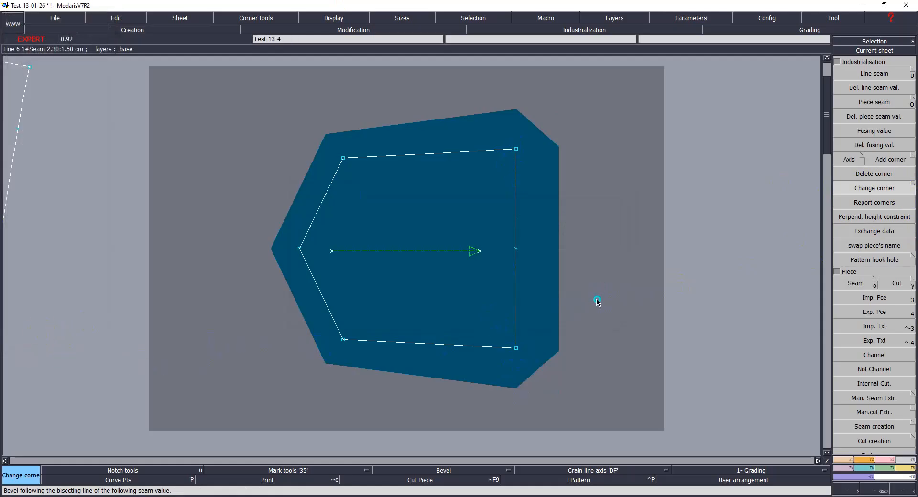
Step: Show the pocket piece's title block and enter the comment BK PKT X2
key(Home)
click(449, 303)
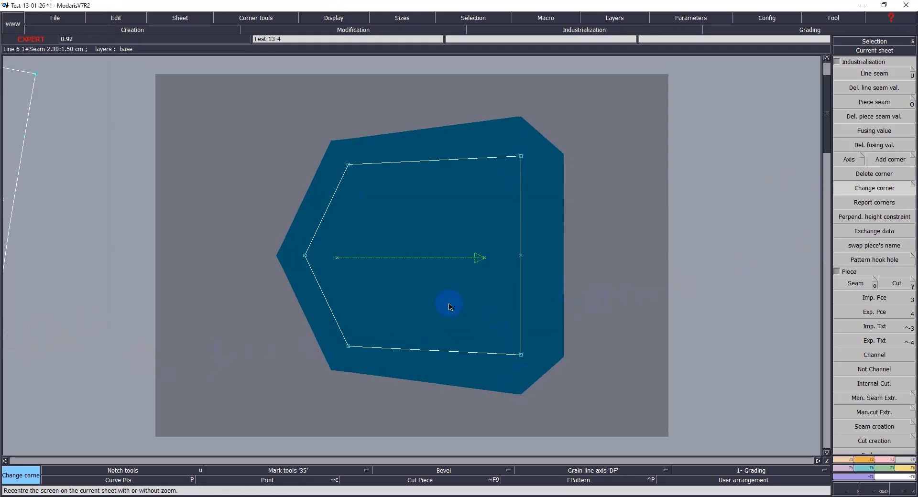
key(t)
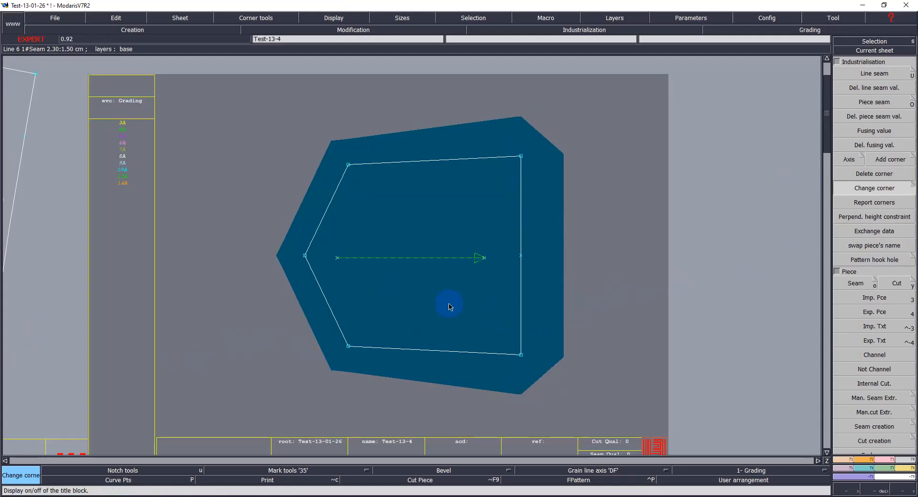
key(Home)
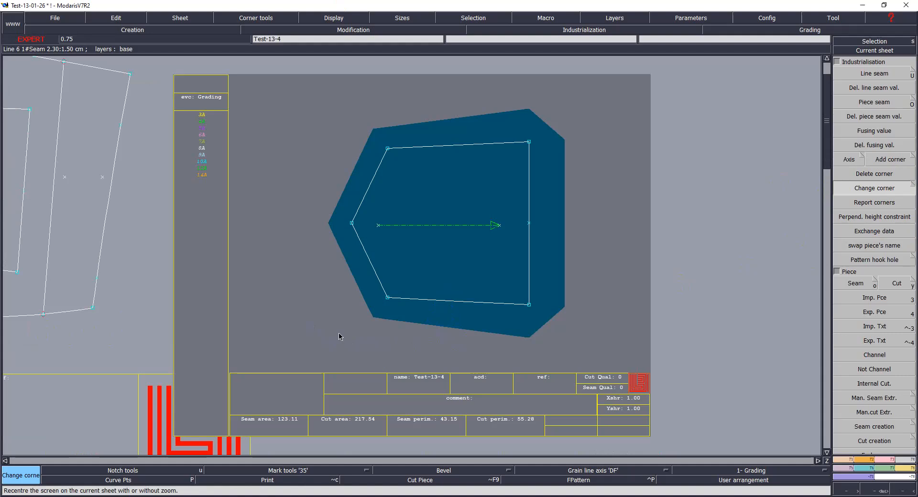
click(114, 20)
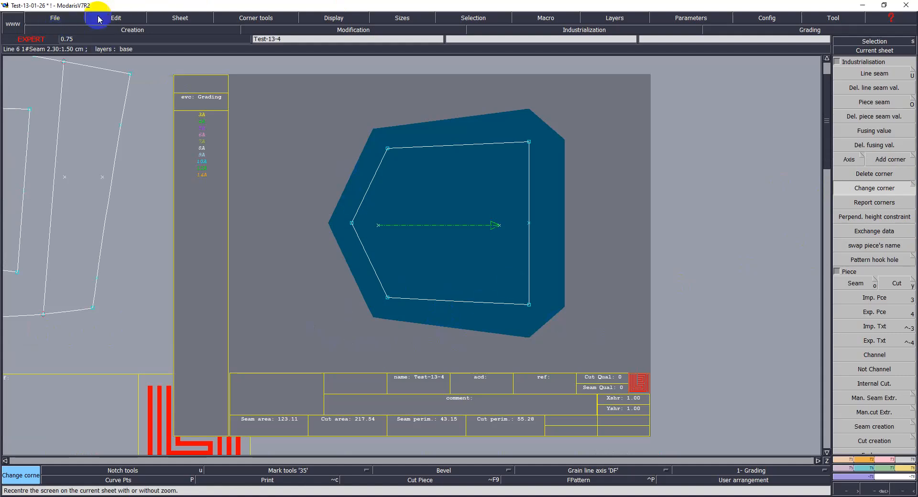
click(106, 29)
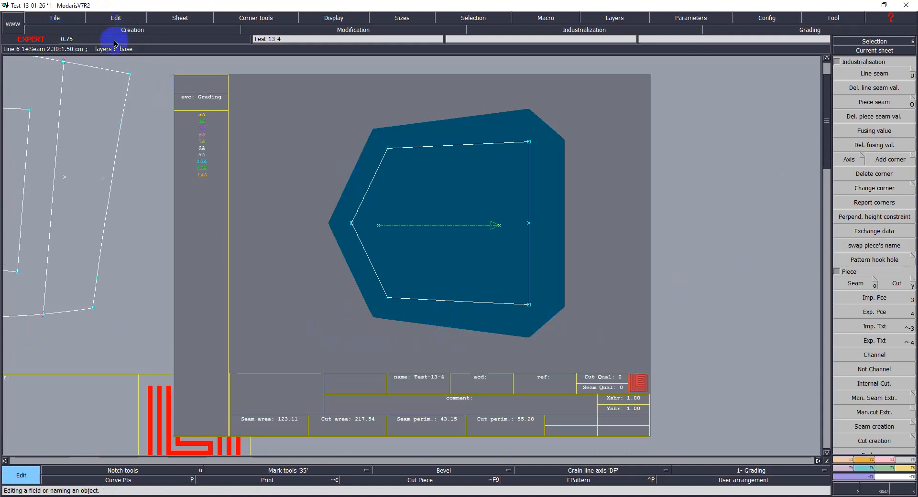
click(472, 401)
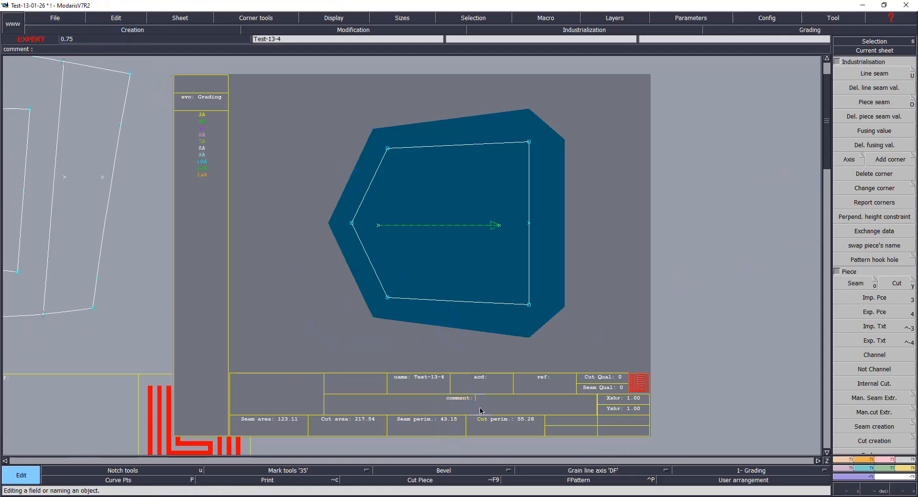
text(B)
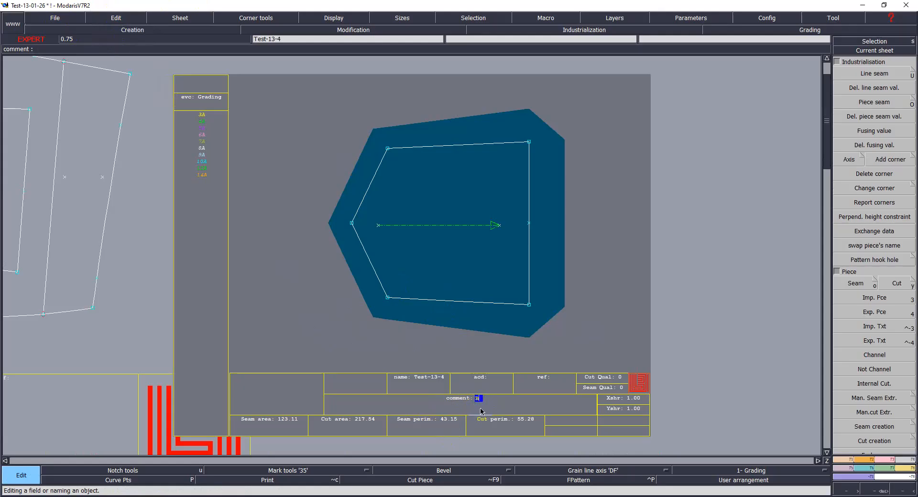
text(AK PL)
text(KT)
text( X2)
key(Return)
Step: Save the model, continuing past the validation warning, and hide the title block
key(ctrl+s)
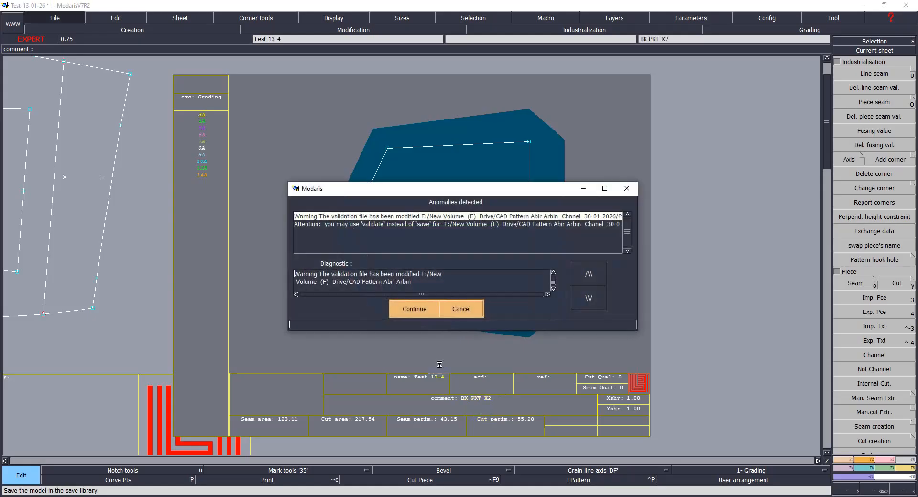
click(407, 309)
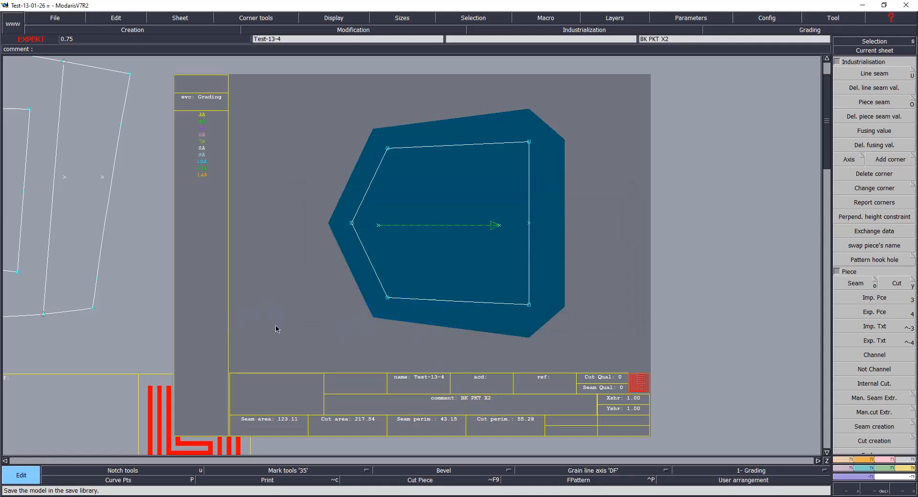
key(ctrl+u)
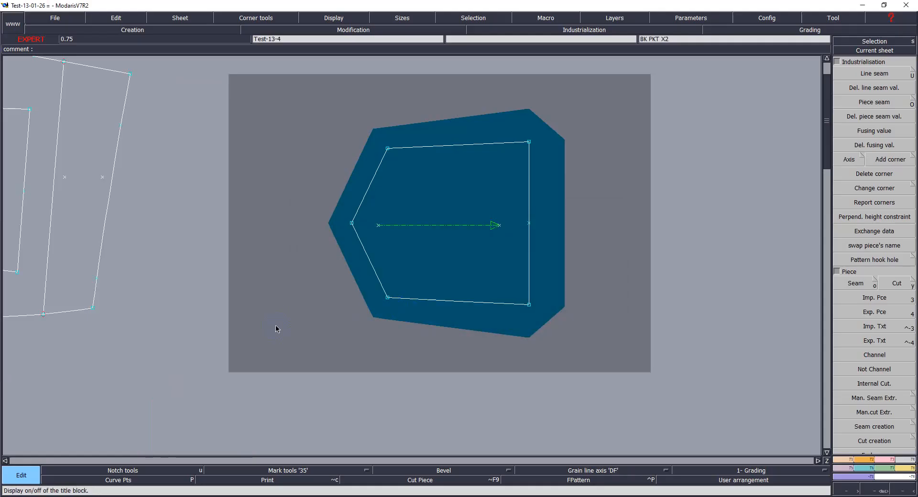
Step: Open the back trouser piece, show its title block and enter the comment BACK X2
key(j)
click(678, 242)
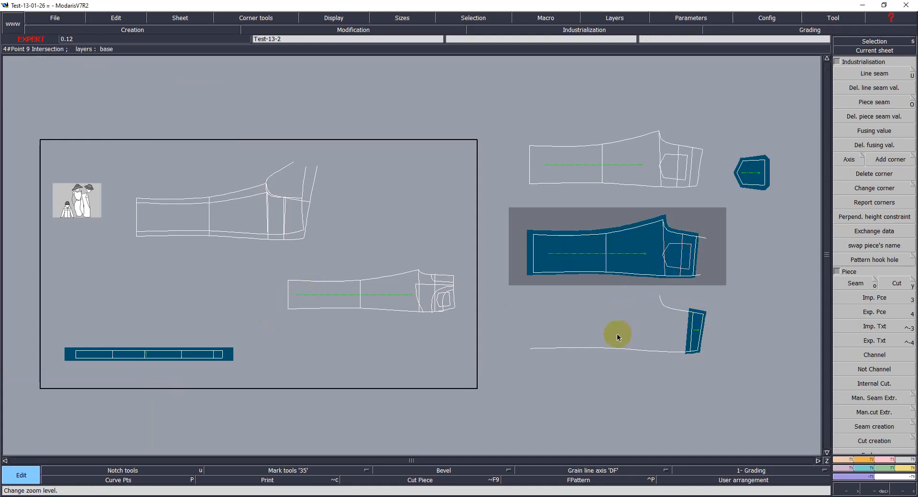
key(Home)
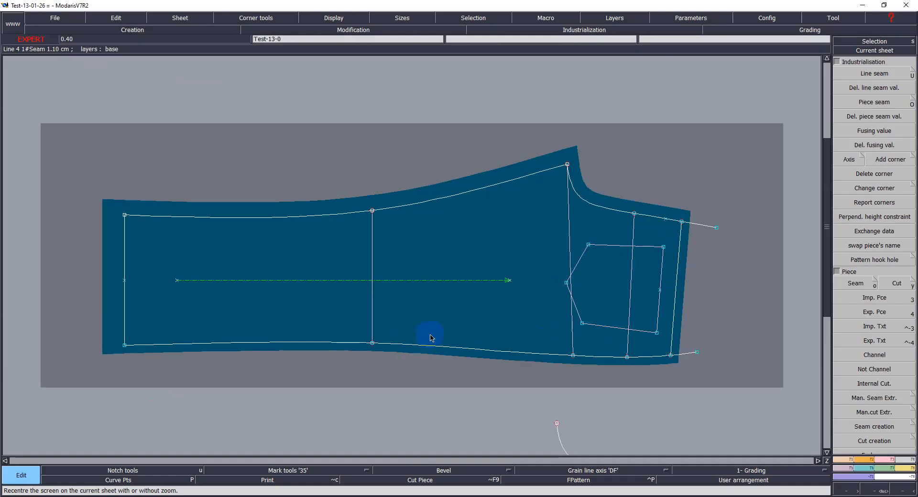
key(ctrl+u)
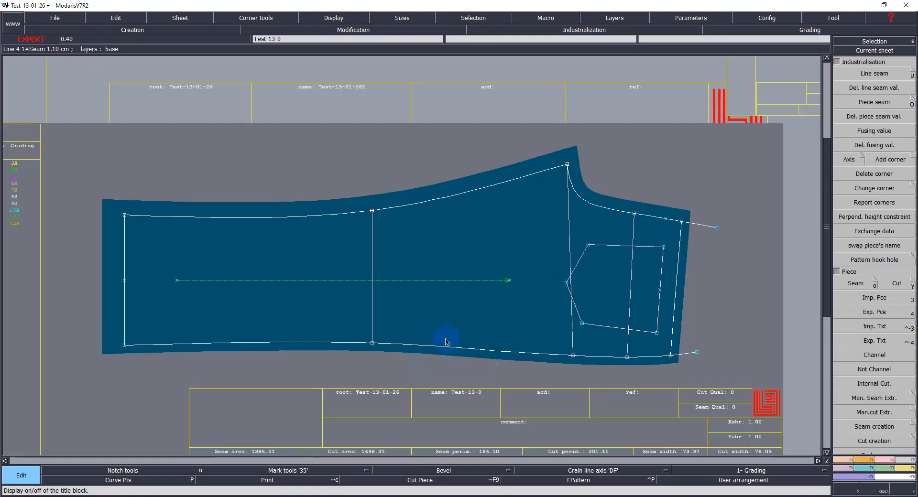
key(e)
click(534, 421)
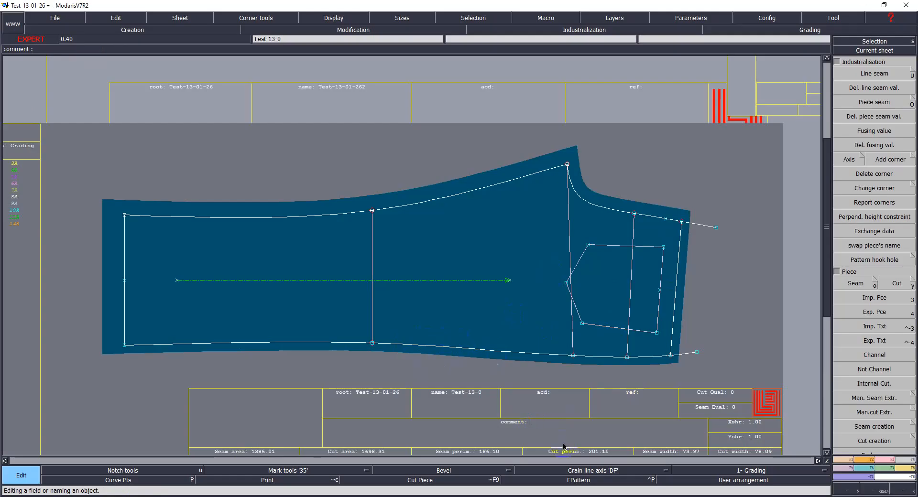
text(BACK X2)
key(Return)
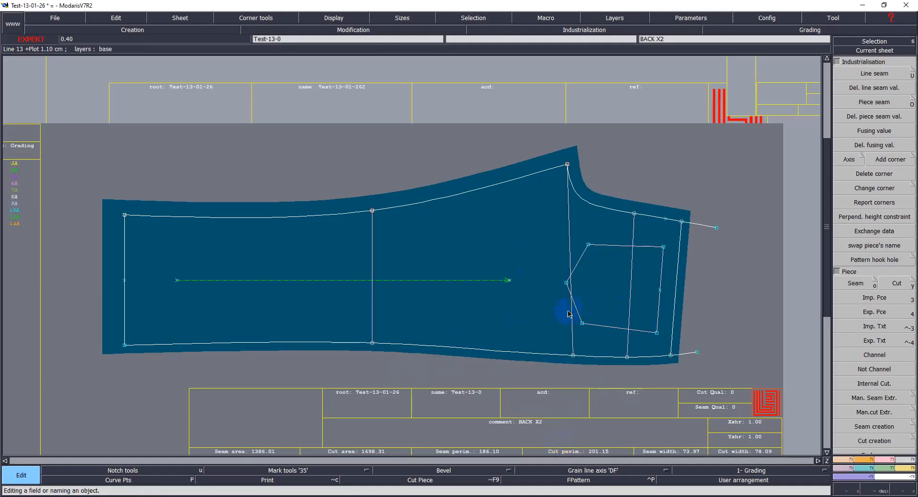
Step: Open the yoke piece and enter the comment YOKE X2 in its title block
key(j)
click(644, 373)
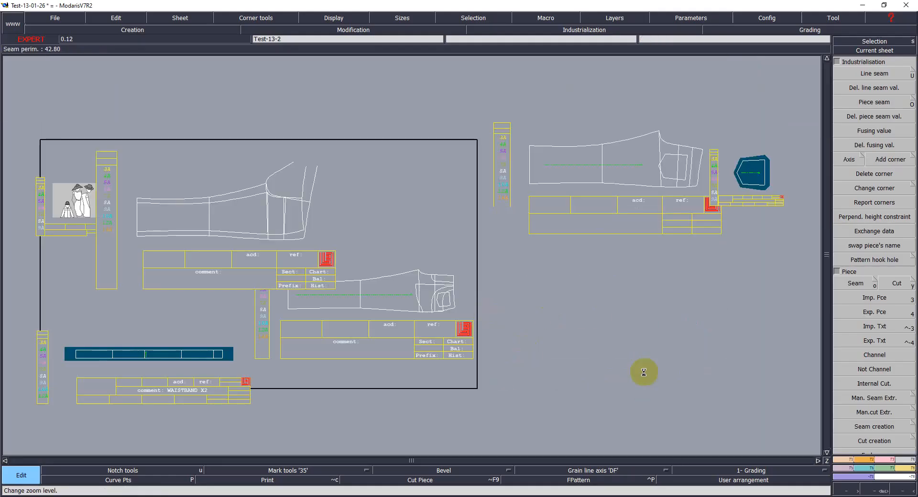
key(Home)
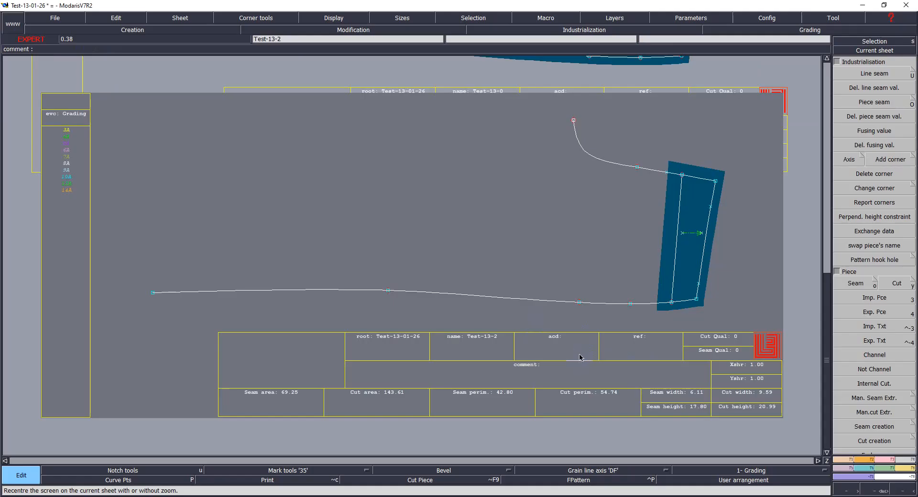
click(548, 373)
text(YOKE X2)
key(Return)
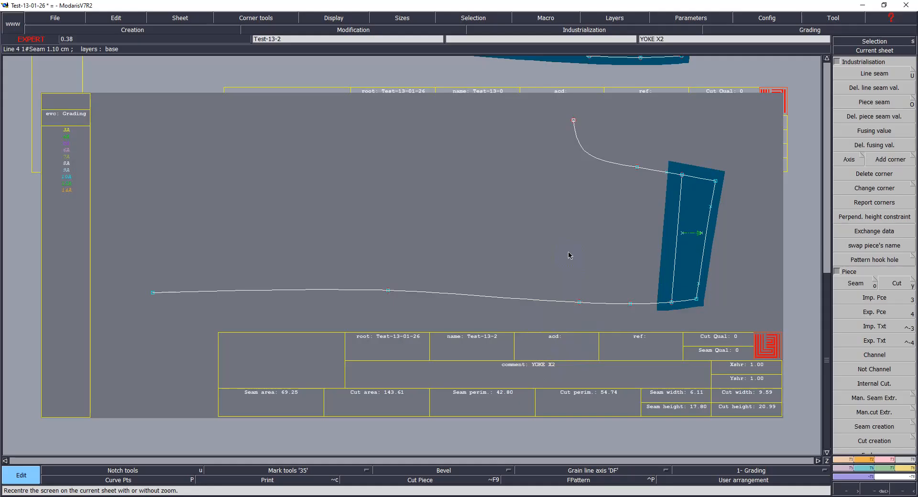
Step: Save the model, continuing past the anomalies warning, and hide the title block
key(ctrl+s)
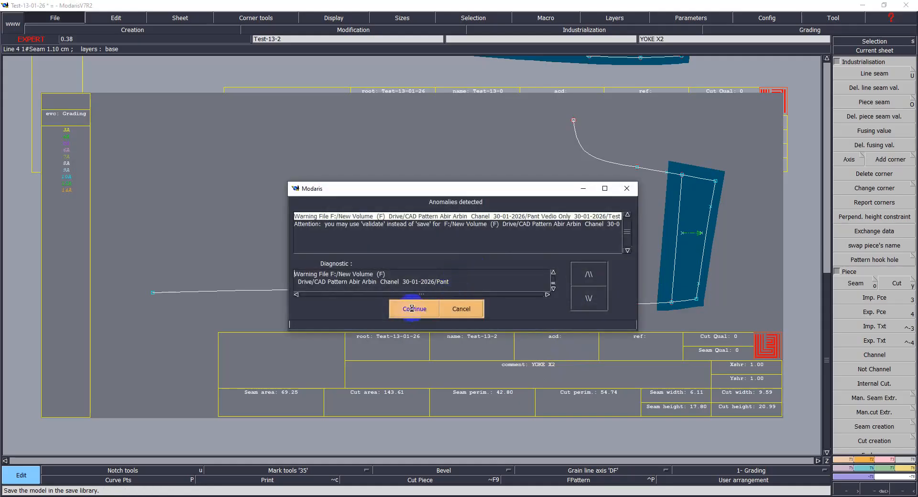
key(Return)
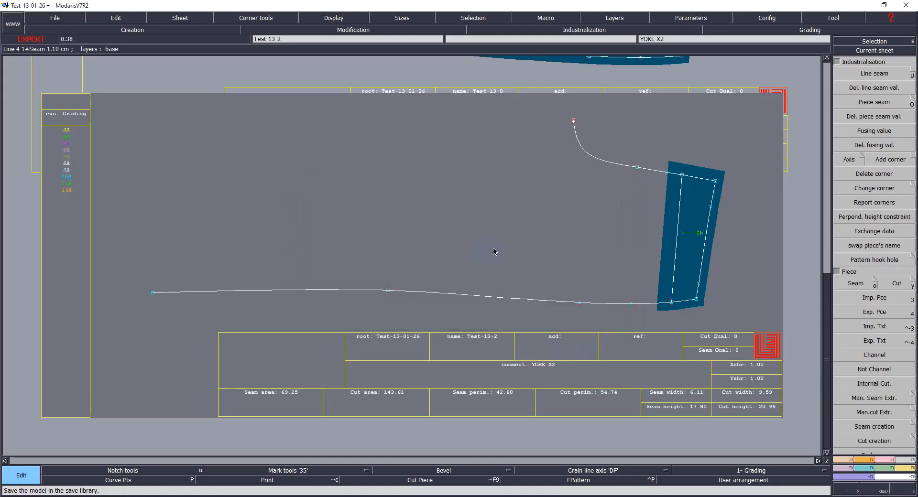
key(ctrl+u)
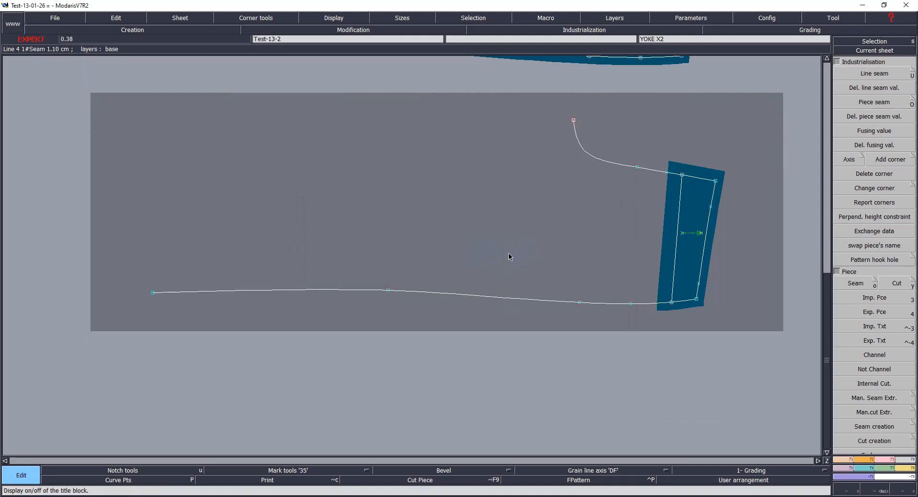
Step: Rearrange the desk, moving the original front pattern sheet to the upper left and the back piece sheet upward
key(j)
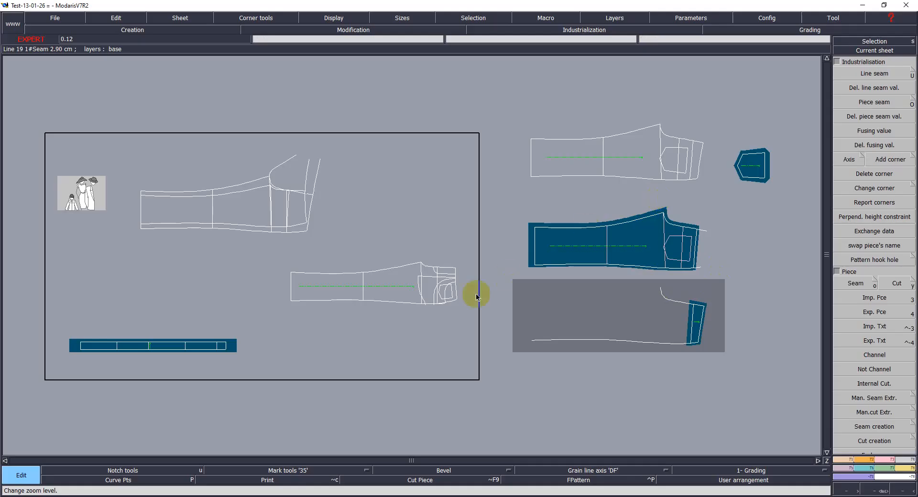
drag(653, 143, 243, 98)
drag(657, 227, 635, 196)
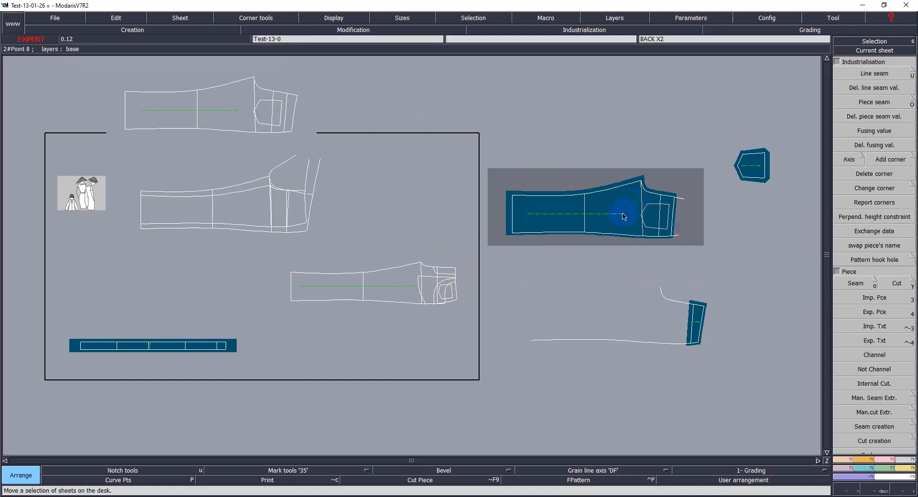
Step: Copy the back trouser piece onto a new sheet placed above it
key(c)
click(564, 219)
click(572, 139)
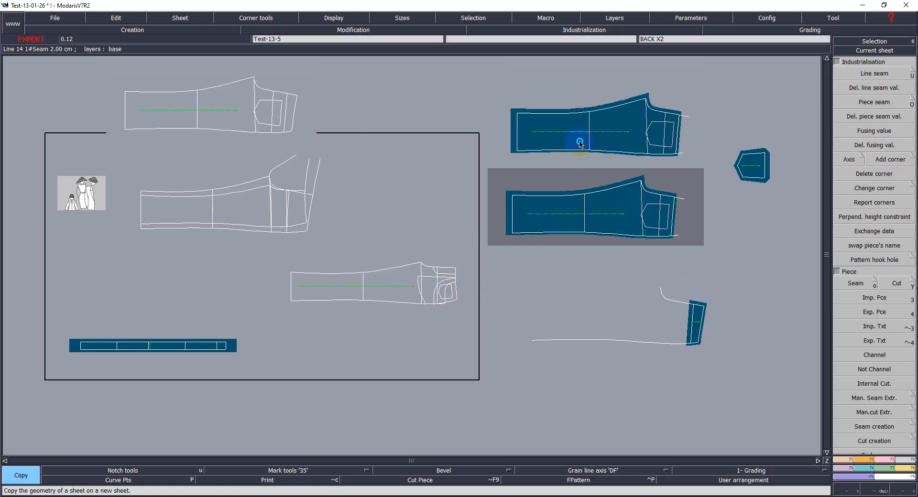
Step: Mirror the copied back piece horizontally with X Sym
key(F2)
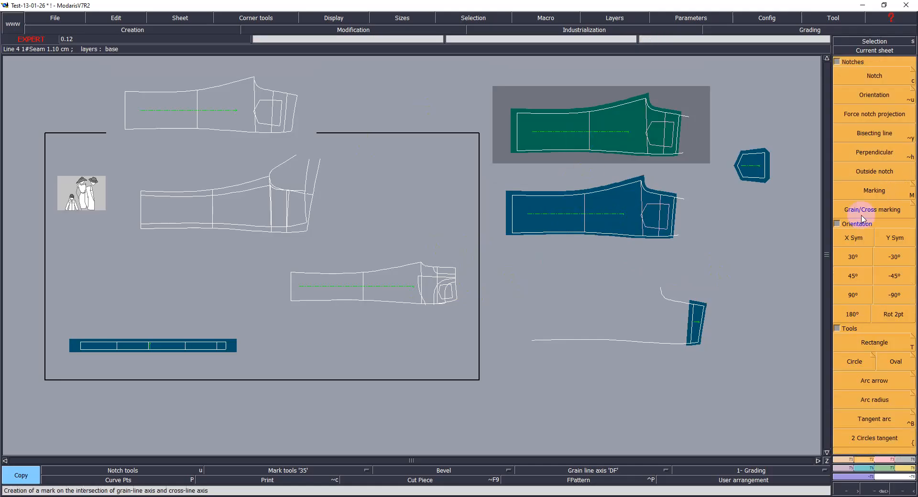
click(854, 239)
click(666, 166)
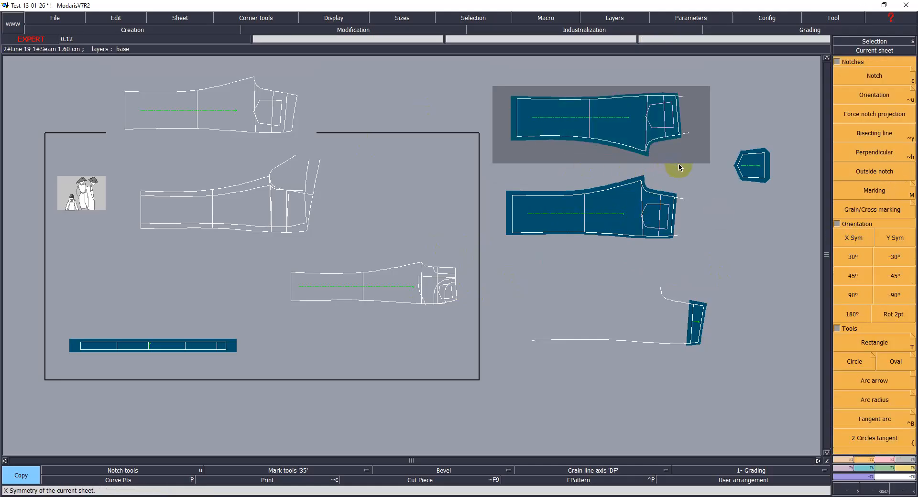
key(Return)
Step: Try setting the copied piece's crotch curve seam to 1.6 cm at the beginning and 1.1 cm at the end
drag(605, 62, 720, 254)
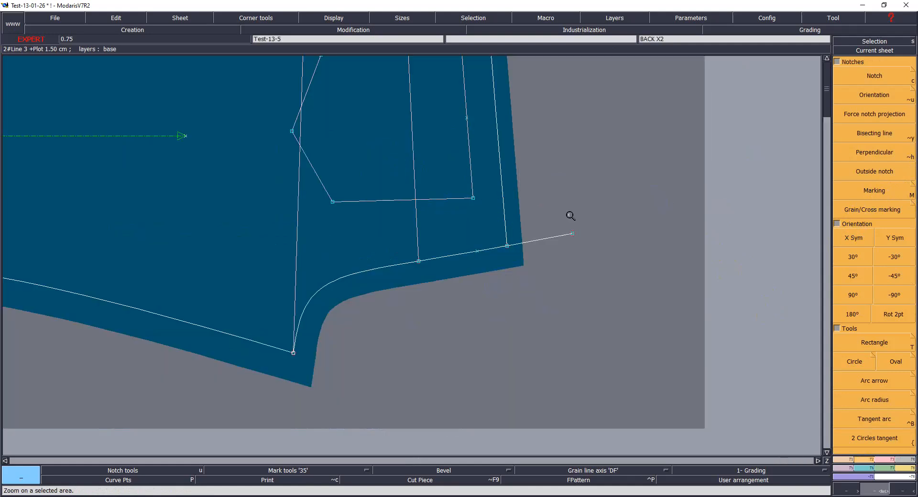
click(462, 251)
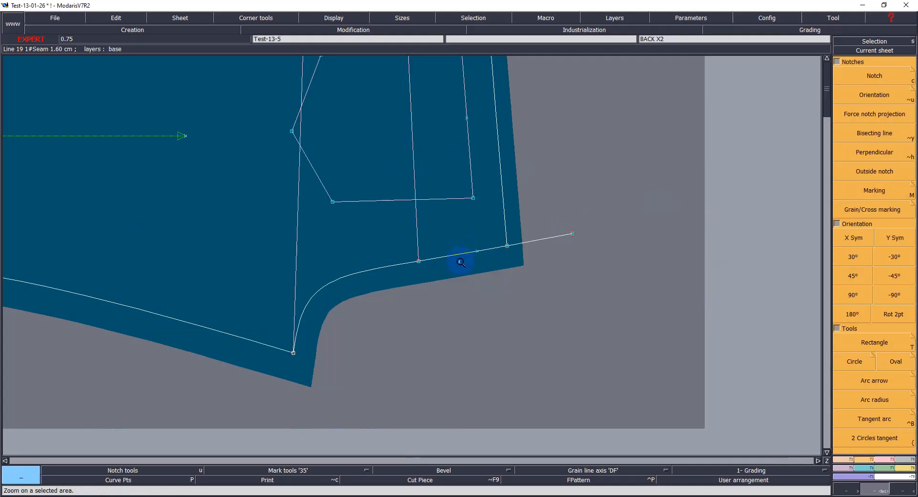
click(413, 287)
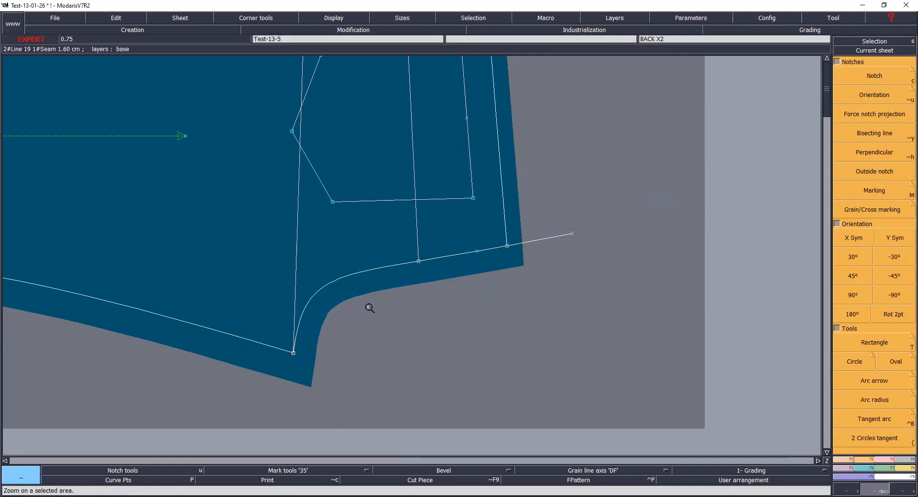
key(e)
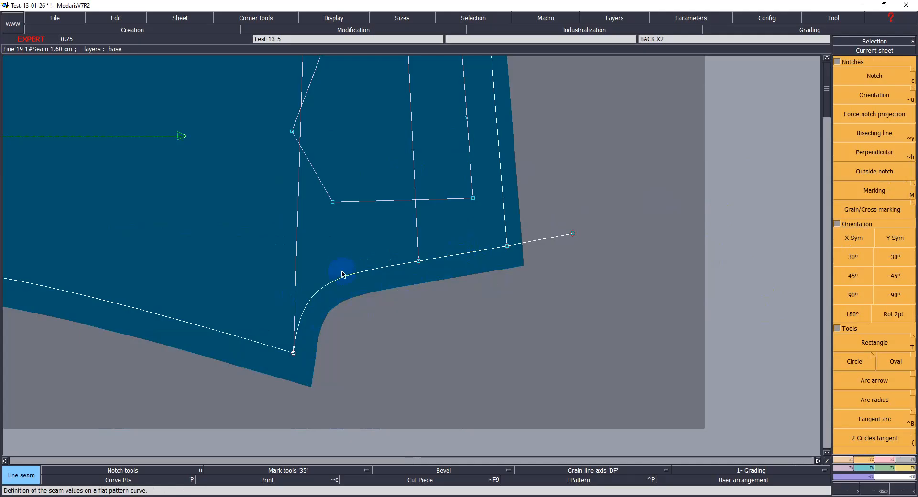
click(343, 276)
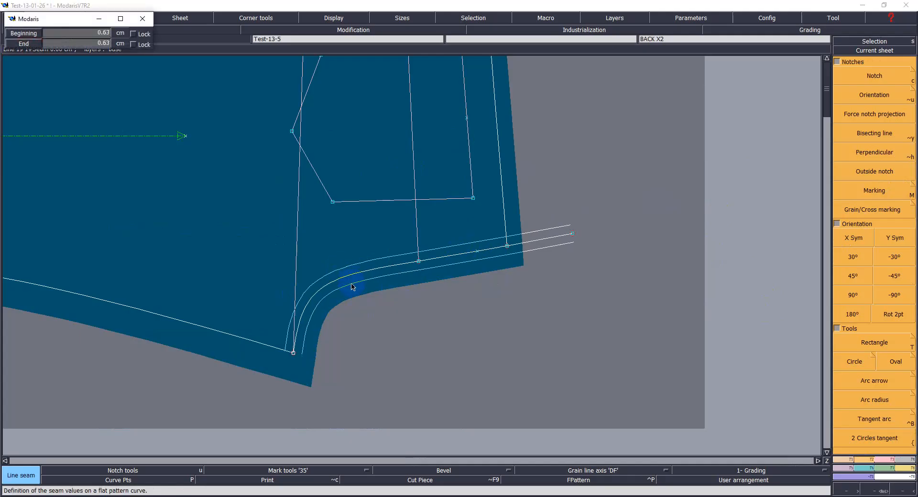
text(1.50)
text(1.6)
key(Tab)
text(1.1)
key(Return)
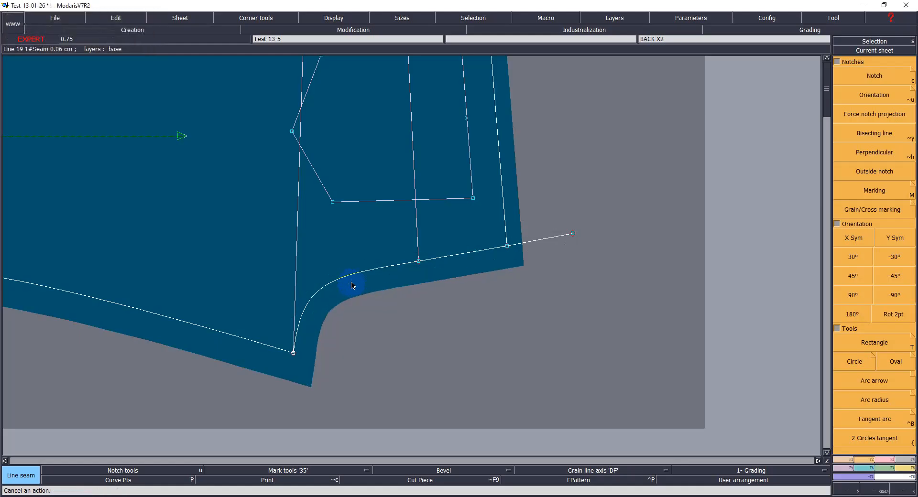
Step: Set the crotch curve seam to 1.1 cm at the beginning and 1.6 cm at the end
click(356, 280)
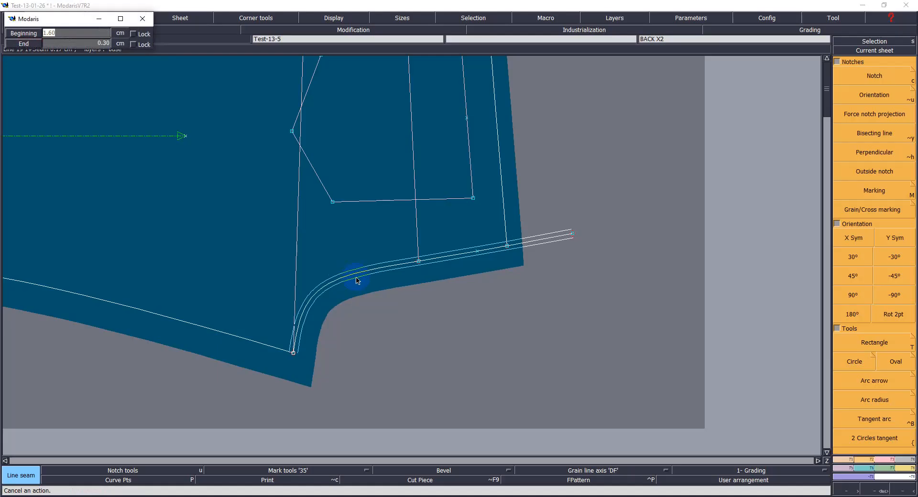
text(1.1)
key(Tab)
text(1.6)
key(Return)
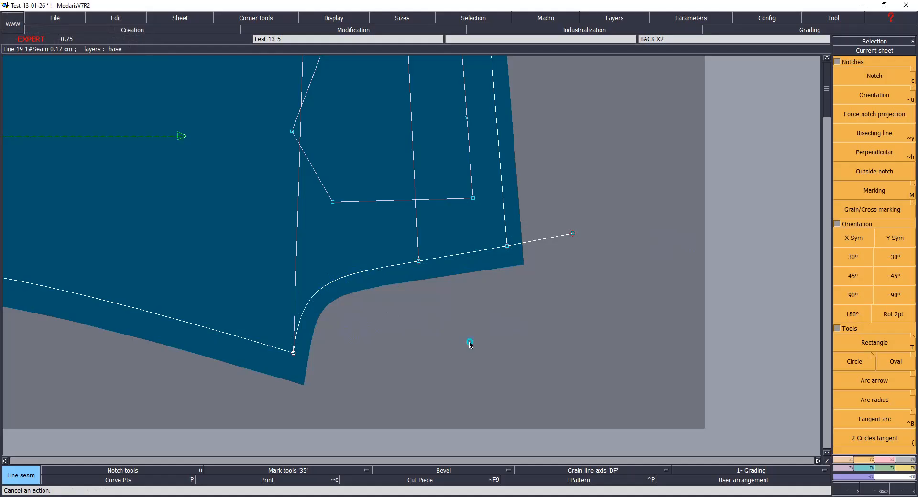
Step: Show the original back piece's title block and change its comment to BACK RIGHT X1
key(Home)
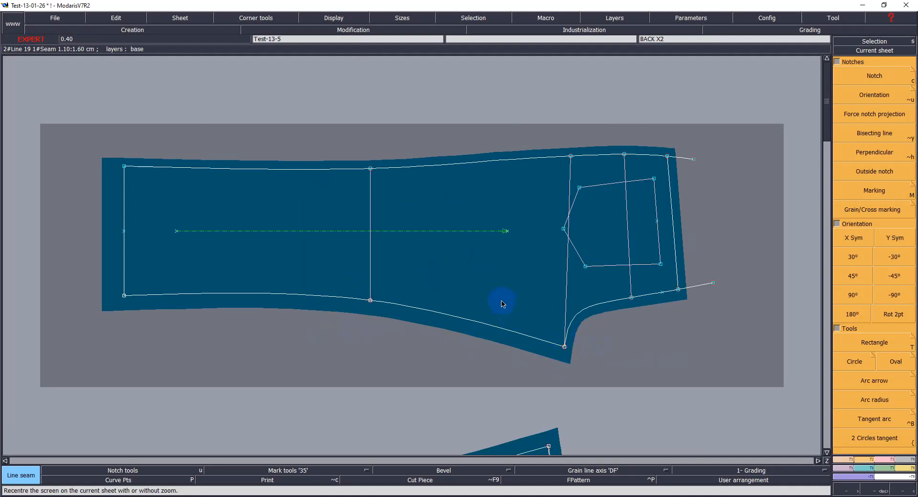
key(j)
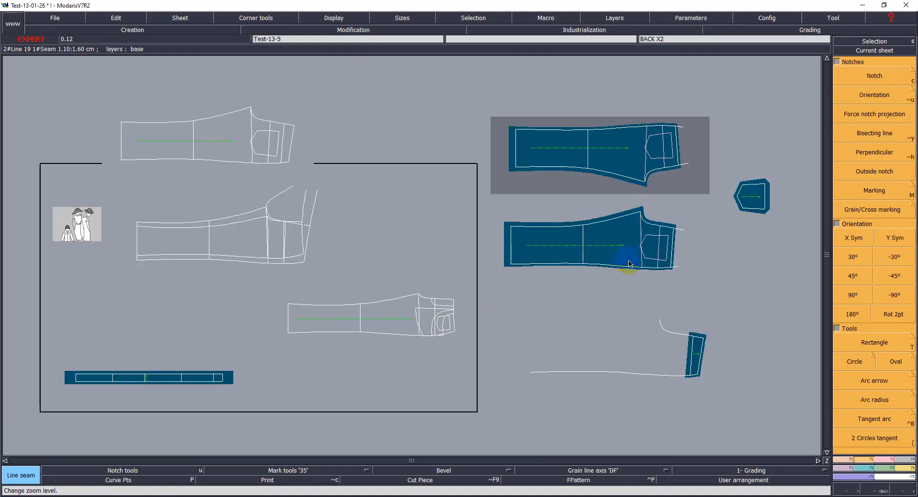
key(z)
drag(478, 97, 706, 306)
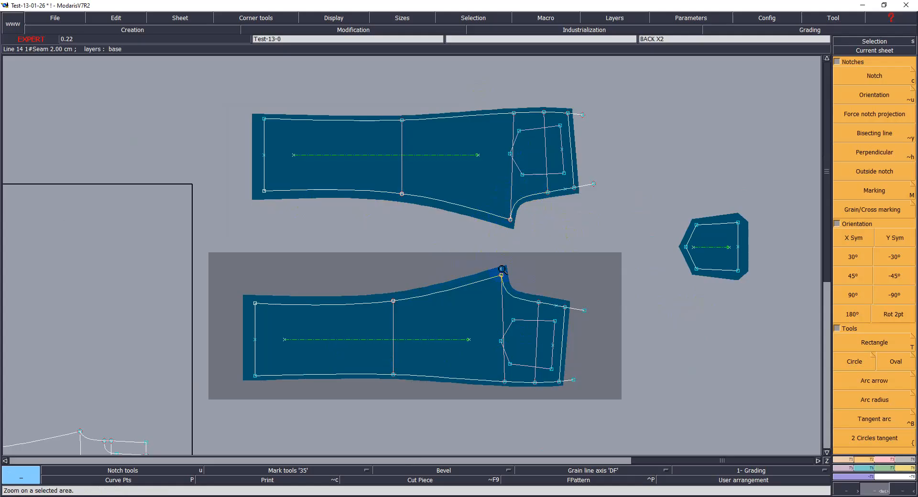
click(508, 221)
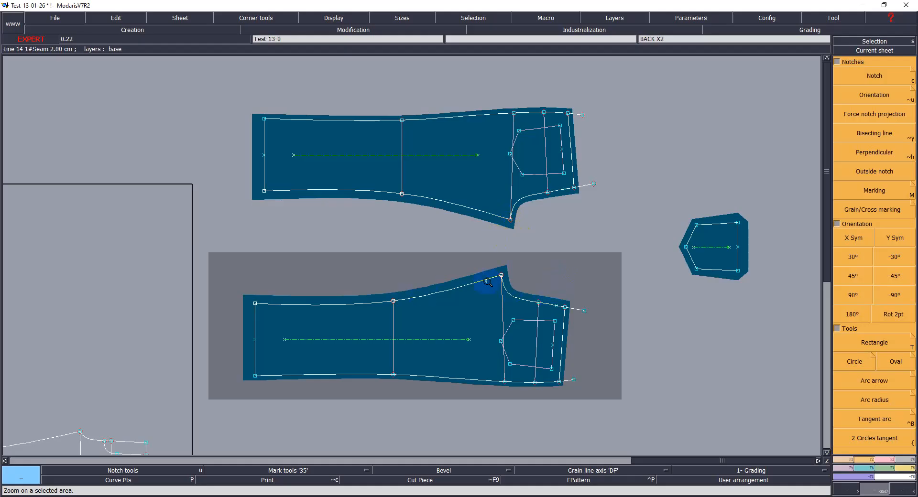
click(489, 341)
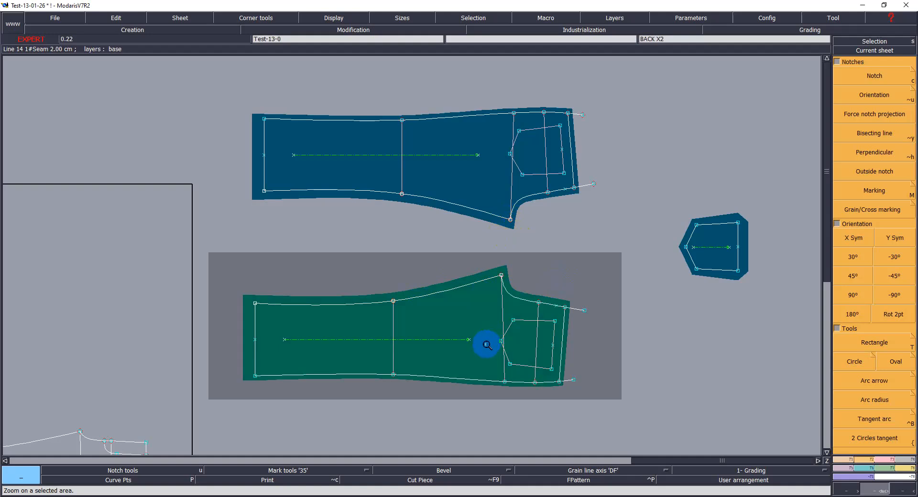
click(329, 18)
click(344, 271)
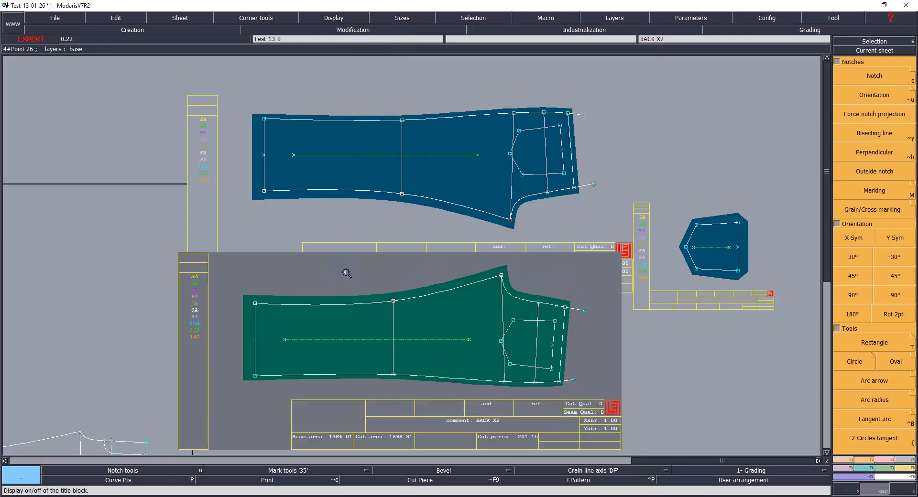
click(117, 18)
click(105, 42)
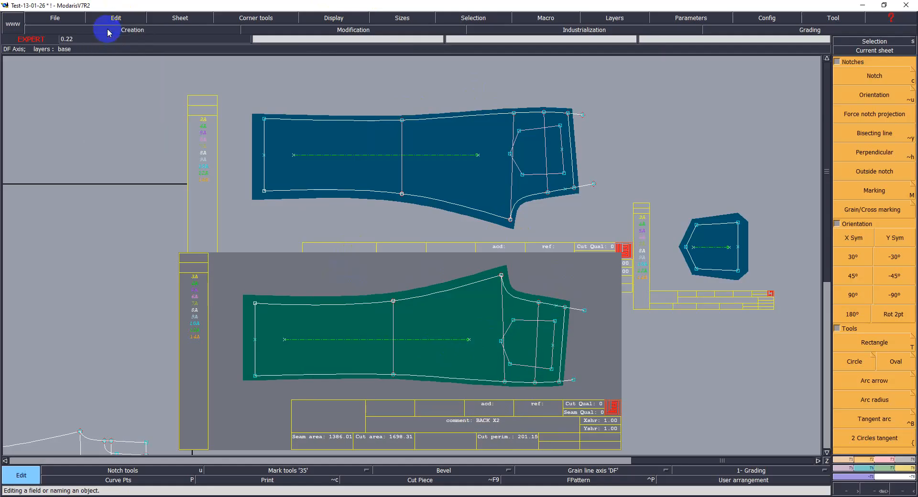
click(484, 421)
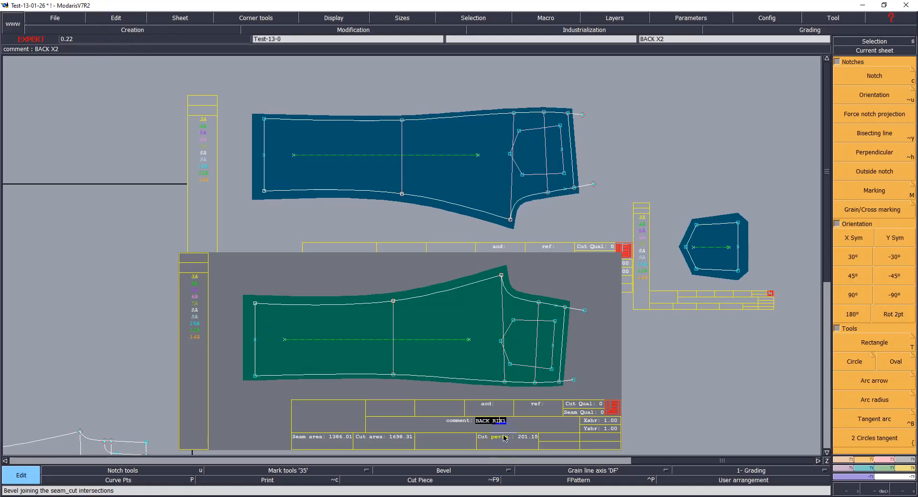
key(Return)
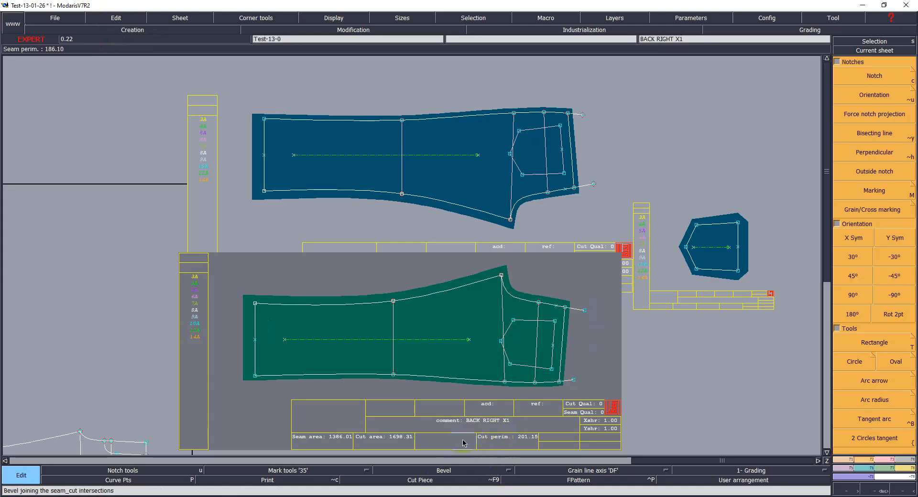
Step: Change the mirrored copy's comment to BACK LEFT X1 and hide the title blocks
click(545, 158)
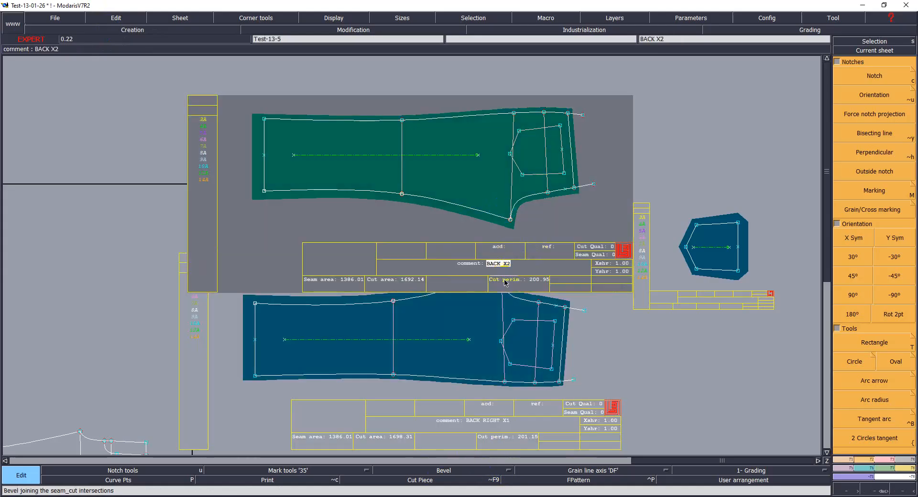
key(Right)
text(LEFT)
key(Return)
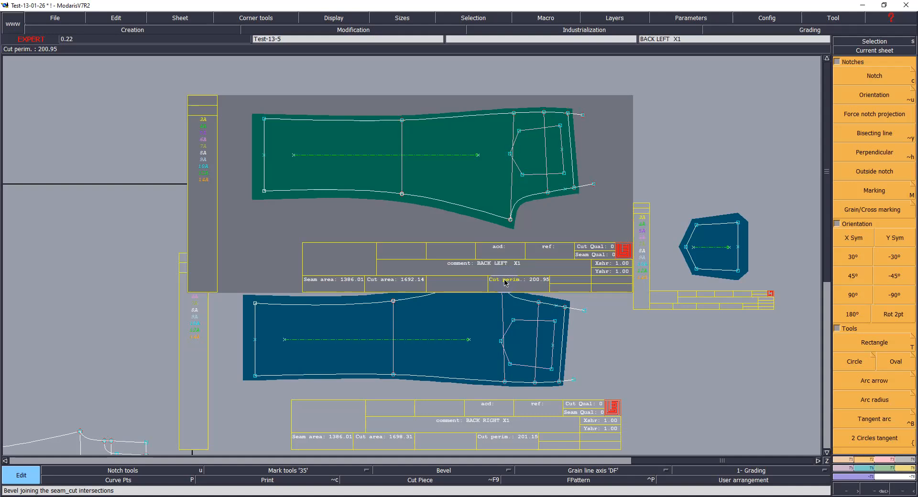
key(ctrl+u)
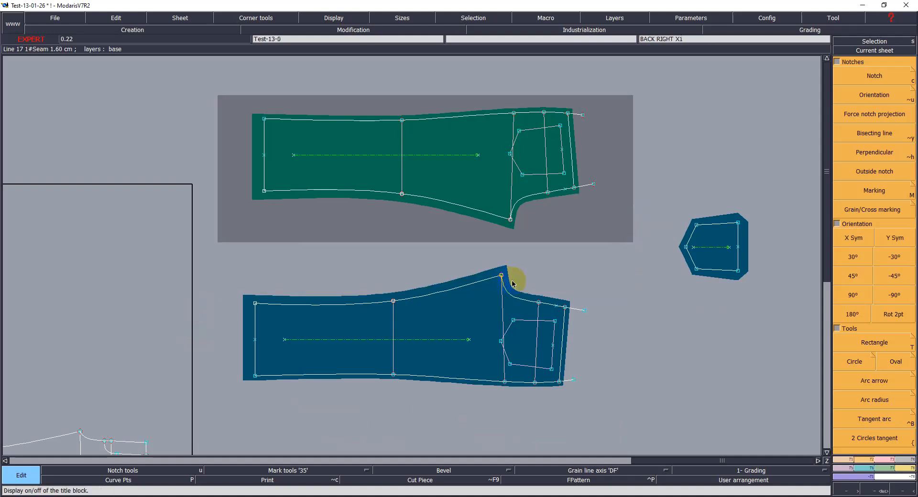
Step: Save the model to the library
key(ctrl+s)
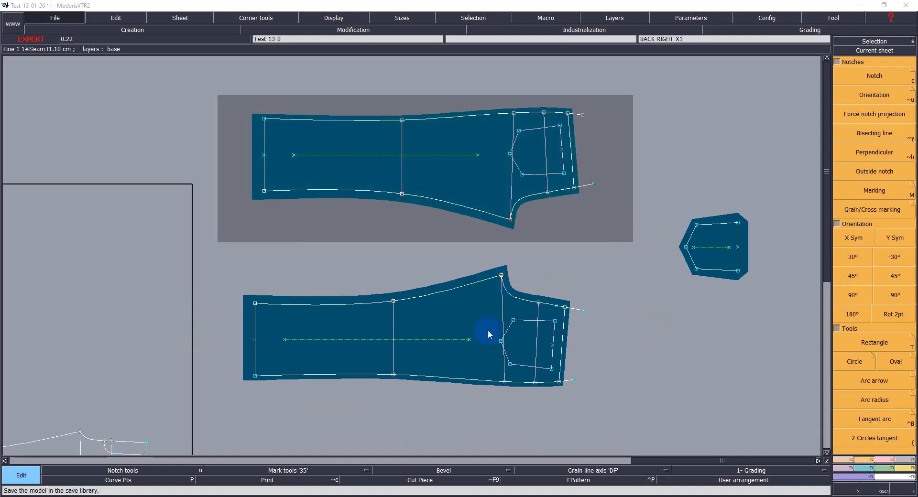
click(420, 308)
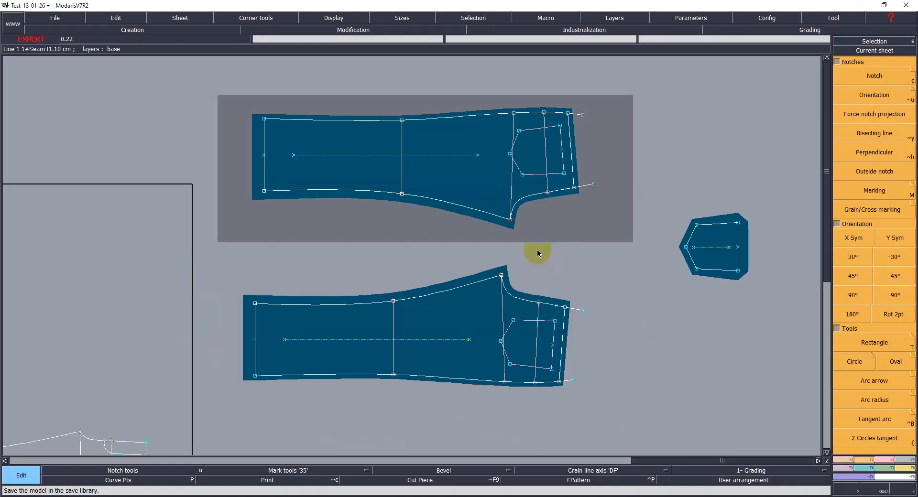
key(Return)
drag(478, 140, 610, 331)
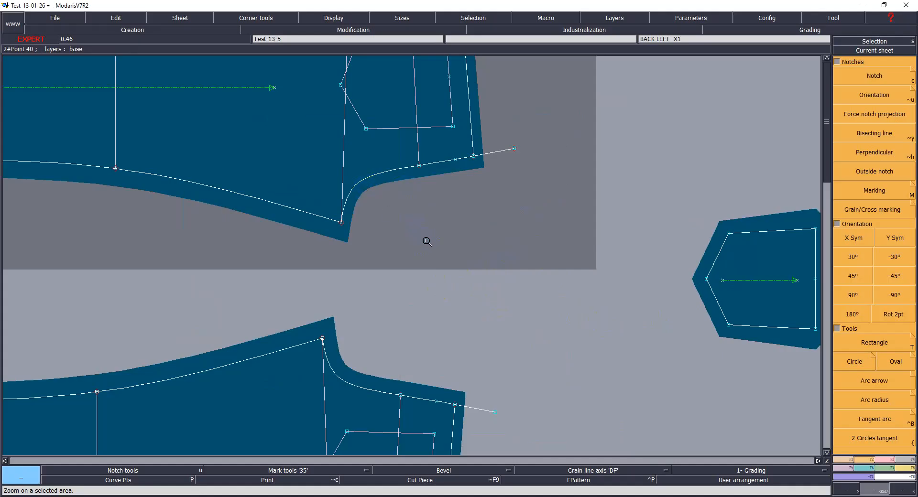
key(ctrl+s)
click(409, 309)
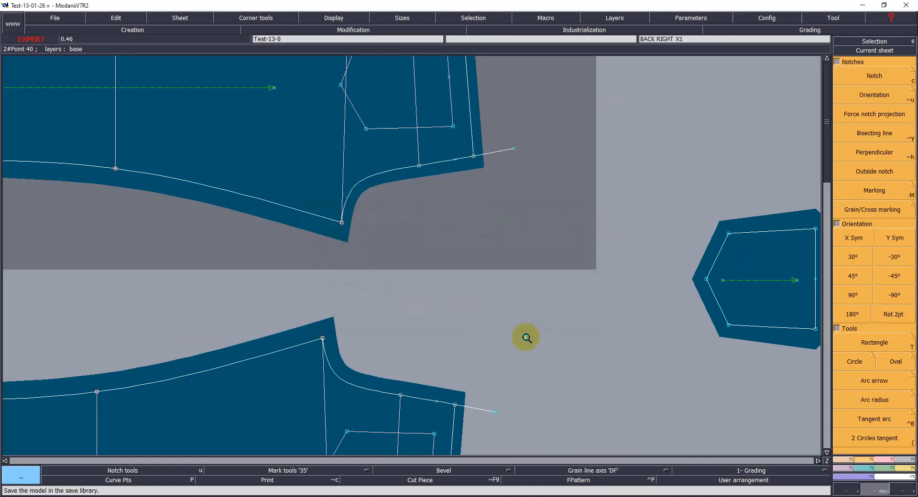
click(526, 338)
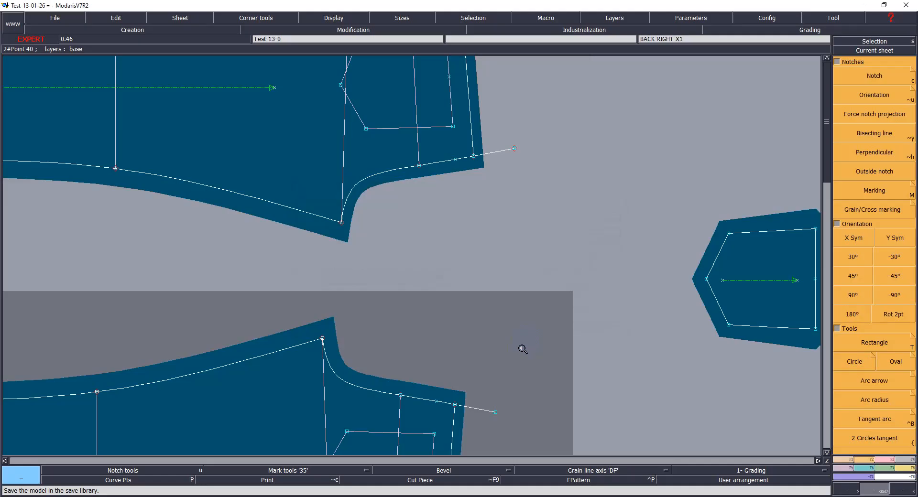
Step: Try to extract a seam piece from the front trouser pattern
click(477, 270)
click(487, 300)
key(j)
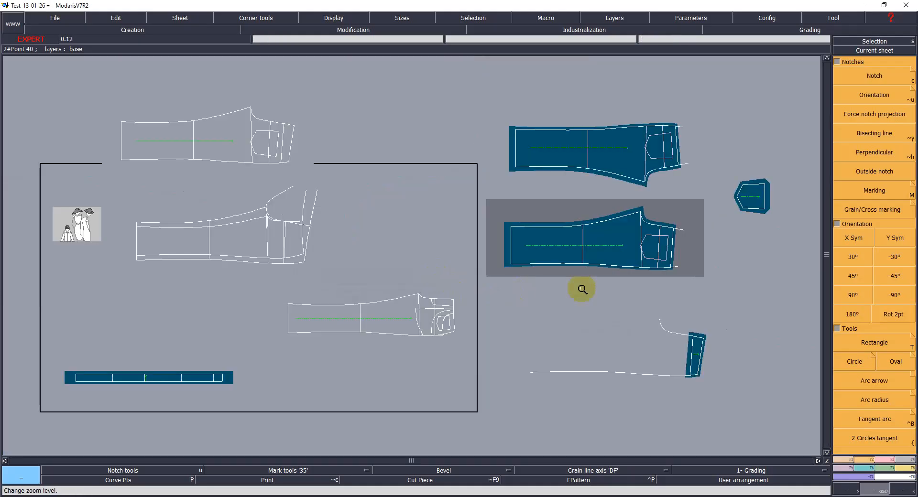
click(720, 340)
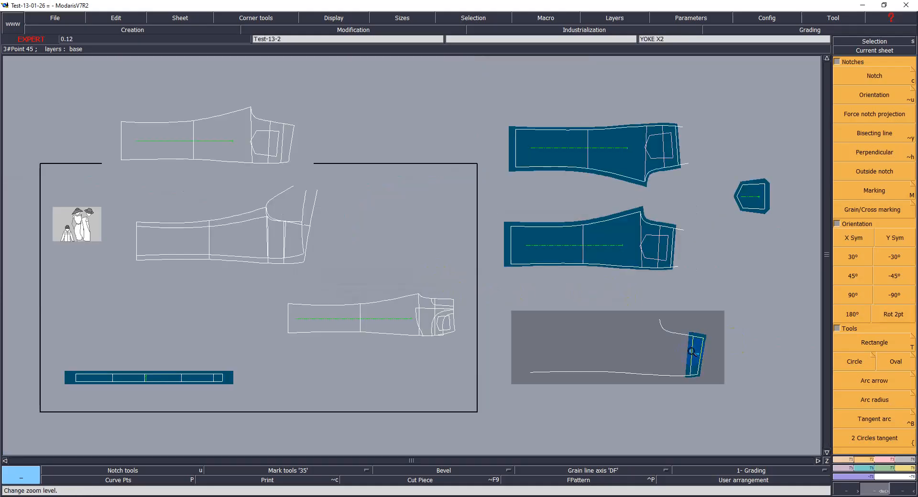
click(361, 334)
key(k)
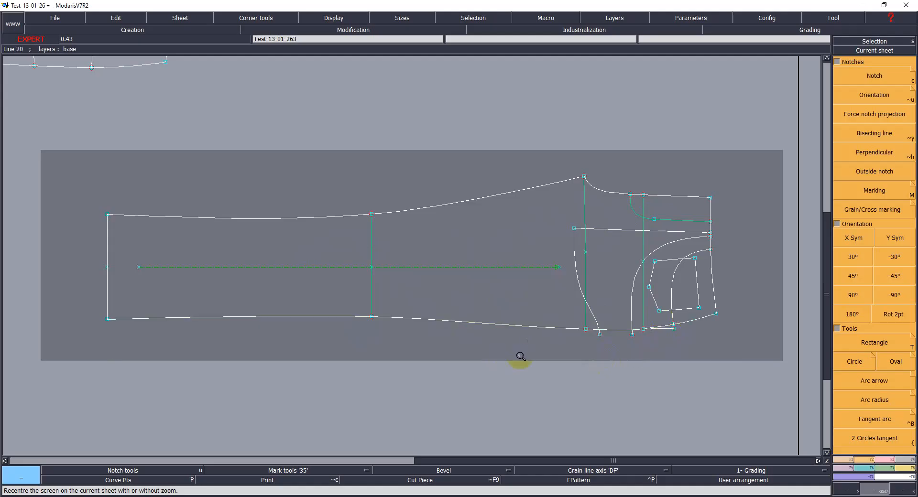
click(441, 364)
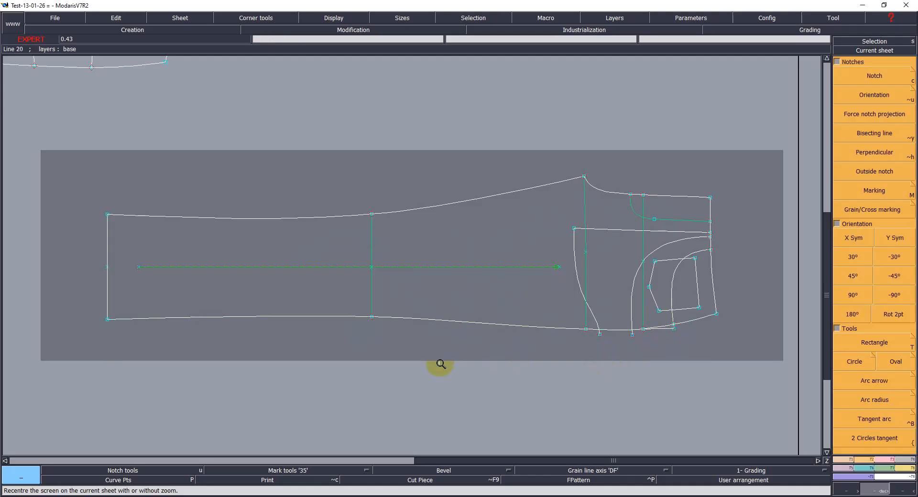
key(F4)
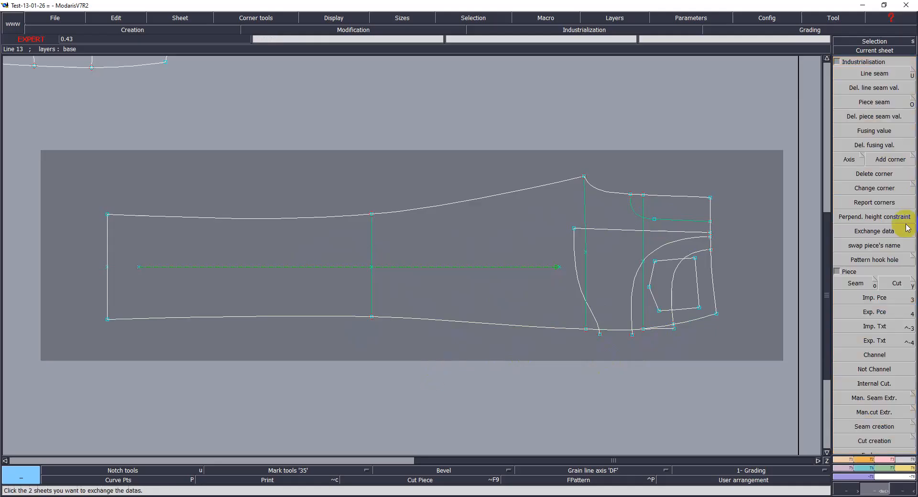
click(851, 282)
mouse_move(229, 246)
mouse_down()
mouse_move(395, 265)
mouse_move(583, 250)
mouse_move(614, 224)
mouse_move(657, 211)
mouse_move(661, 258)
mouse_move(652, 281)
mouse_move(588, 313)
mouse_move(664, 316)
mouse_move(668, 330)
mouse_up()
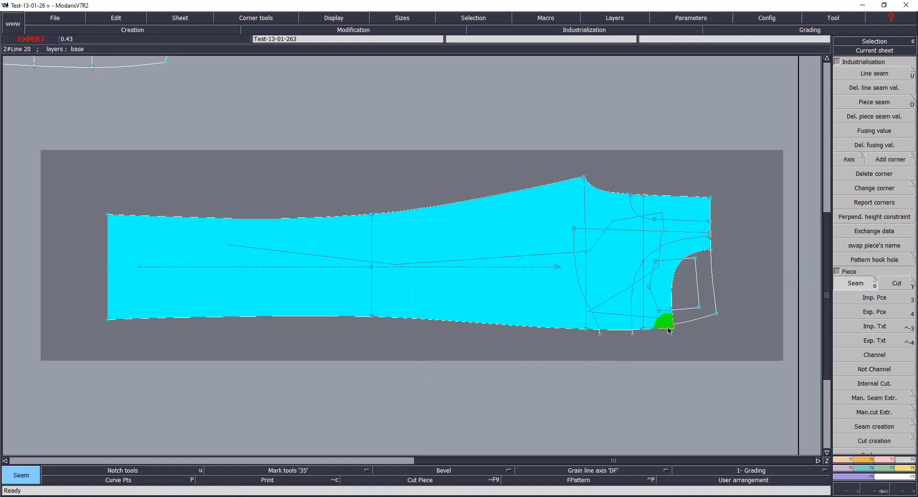
click(659, 286)
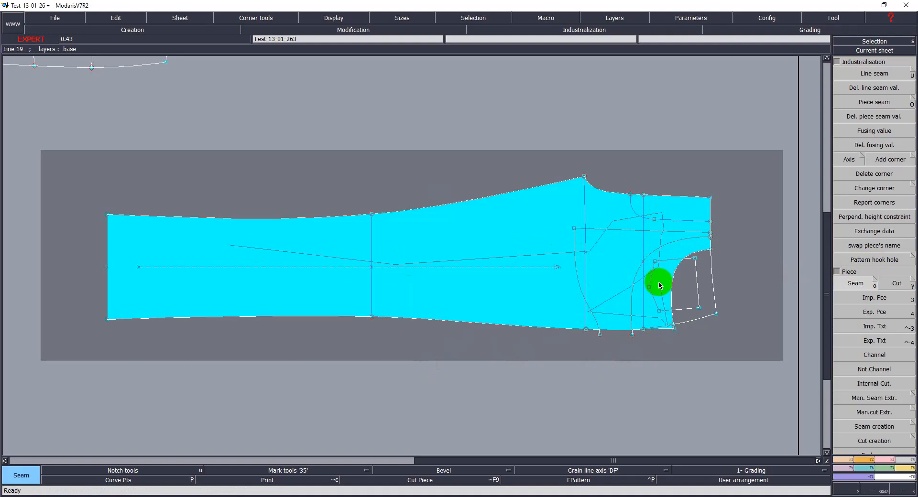
right_click(660, 286)
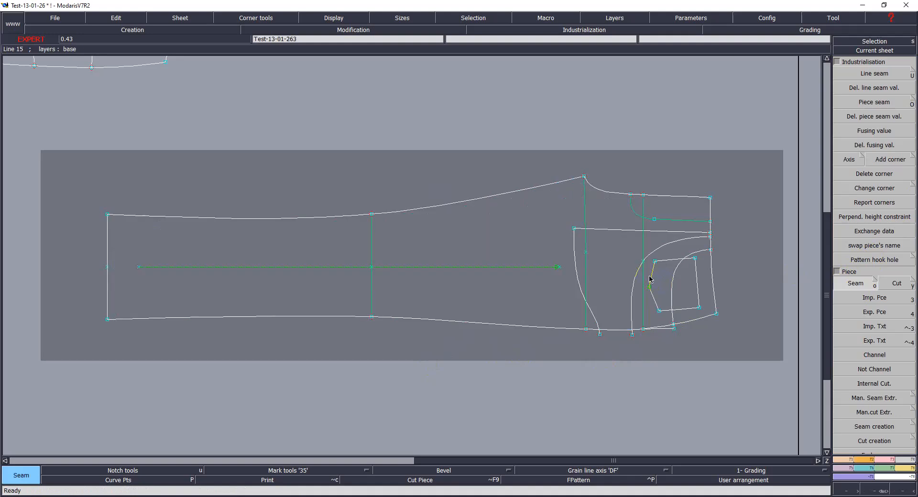
click(703, 361)
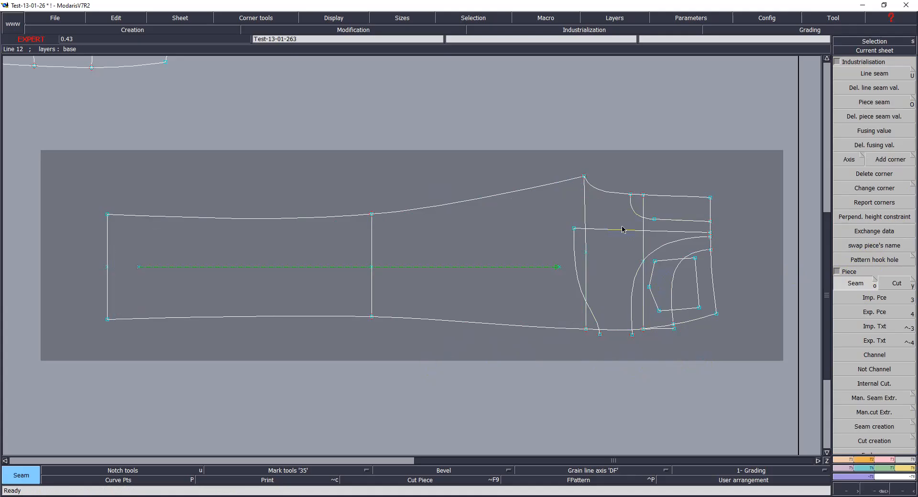
key(Return)
drag(527, 158, 730, 356)
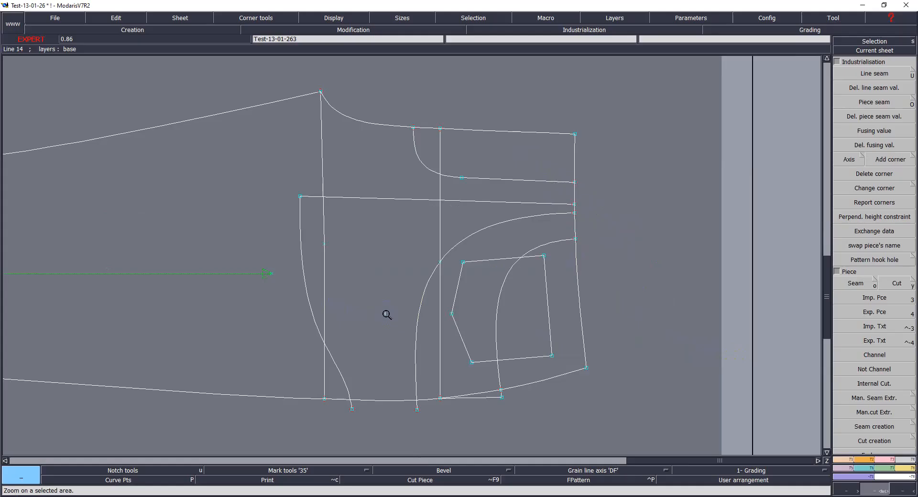
key(Home)
key(ctrl+z)
Step: Set the seam on the front pattern's lower side seam line to 1.5 cm at both ends
drag(53, 114, 749, 380)
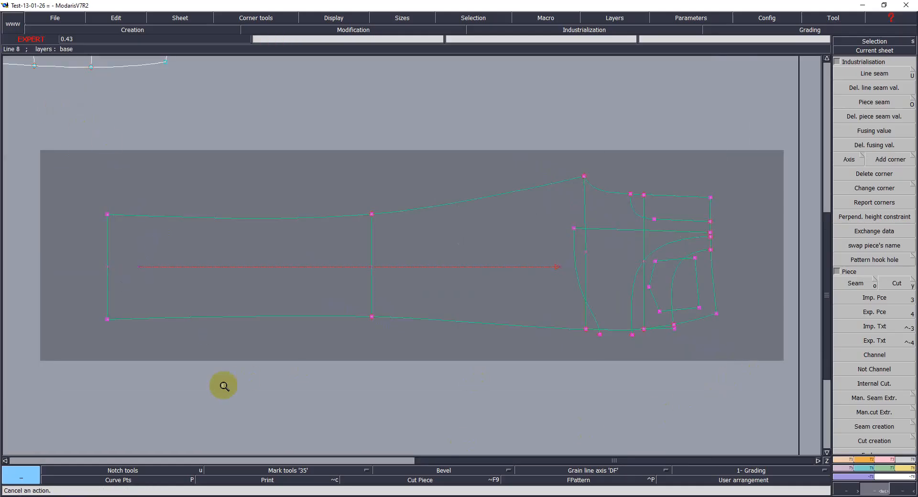
key(u)
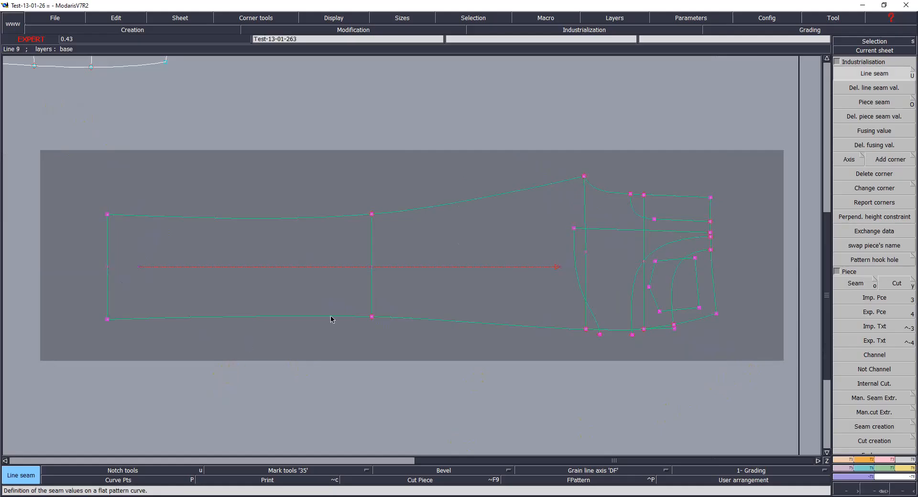
click(470, 323)
text(1.5)
key(Tab)
text(1.5)
key(Return)
Step: Set the hem line's seam to 2.90 cm at both ends
click(438, 357)
drag(79, 200, 120, 362)
click(107, 252)
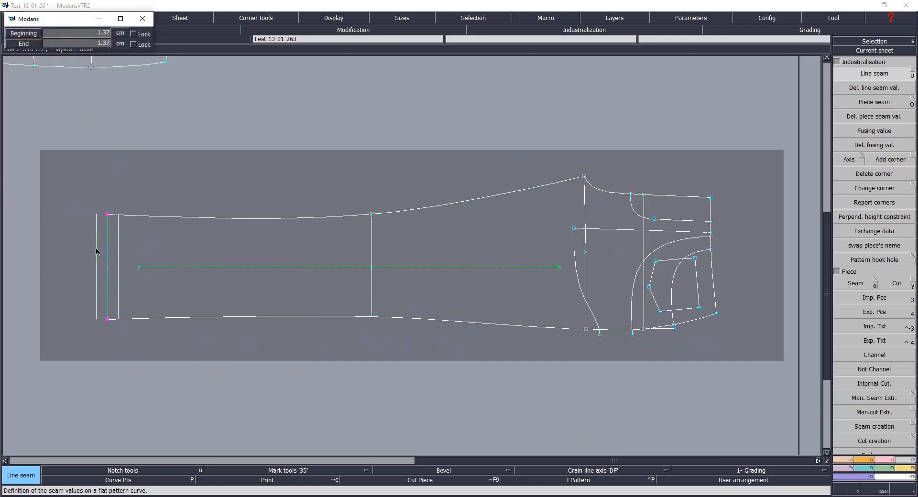
text(2.90)
key(Tab)
text(2.90)
key(Return)
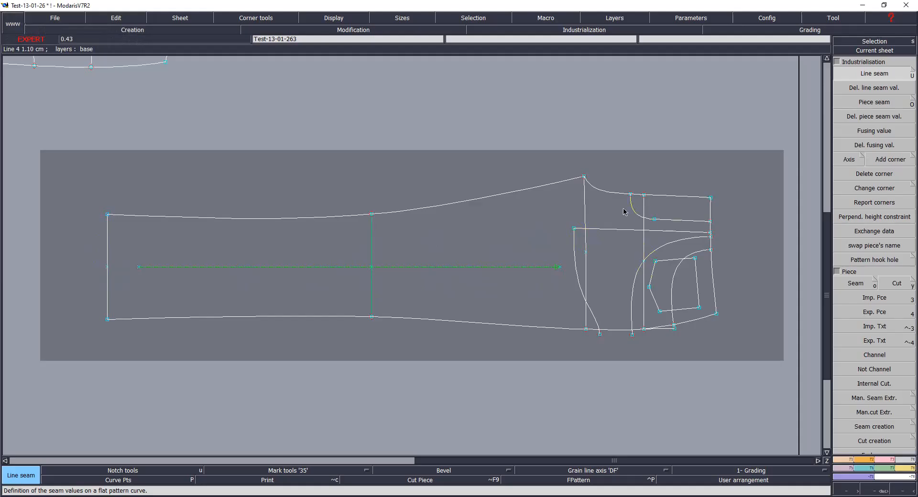
Step: Align the crotch line's lower point vertically with its top point
click(587, 216)
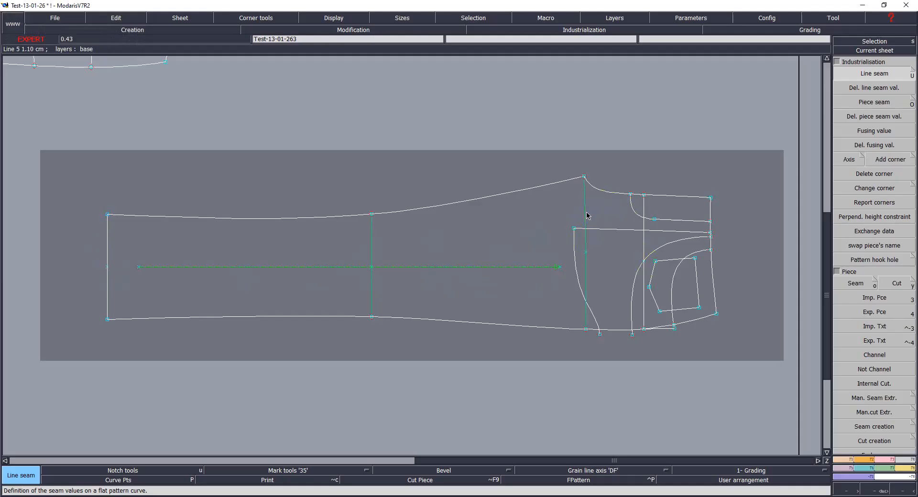
click(498, 217)
key(a)
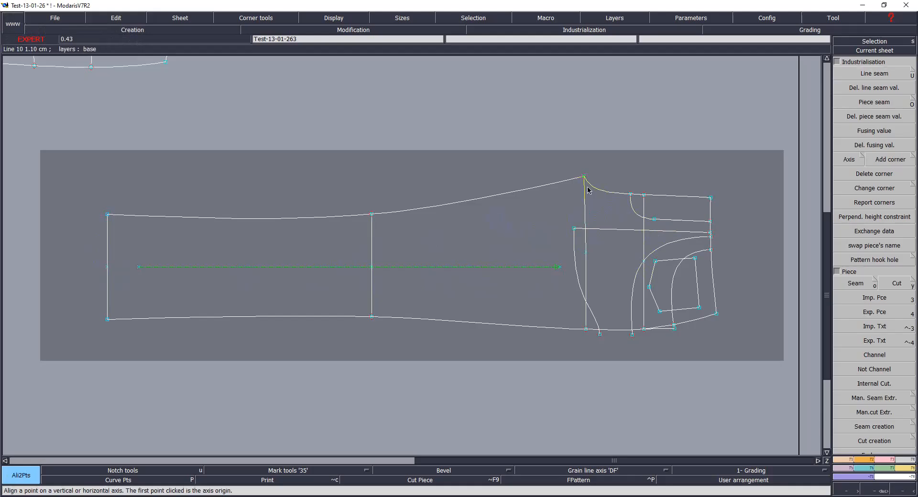
click(584, 178)
click(588, 254)
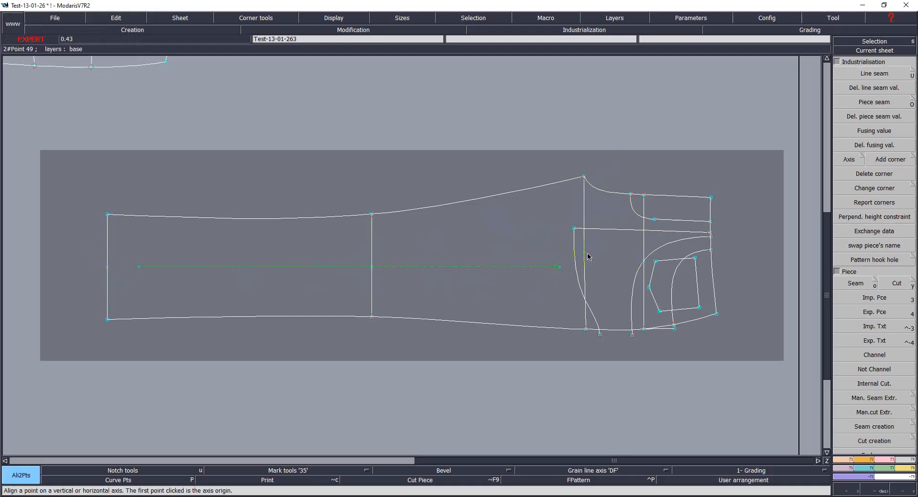
click(586, 329)
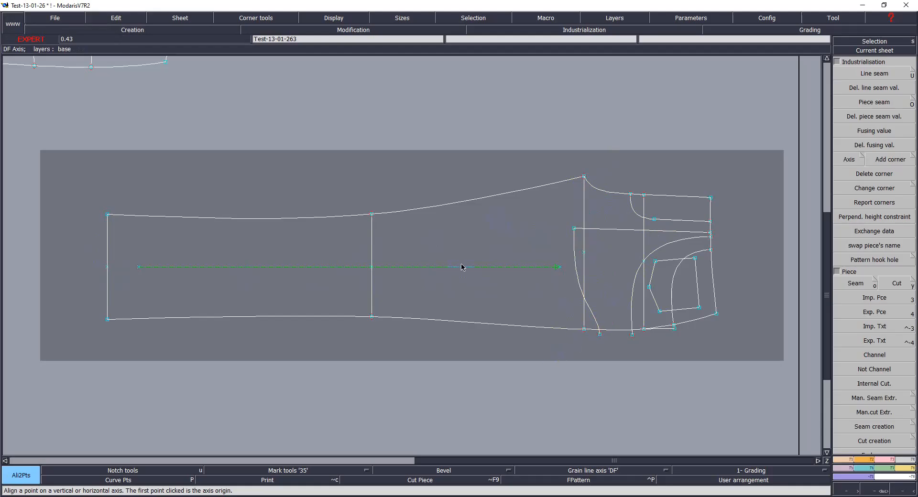
Step: Save the model to the library
key(ctrl+s)
click(412, 309)
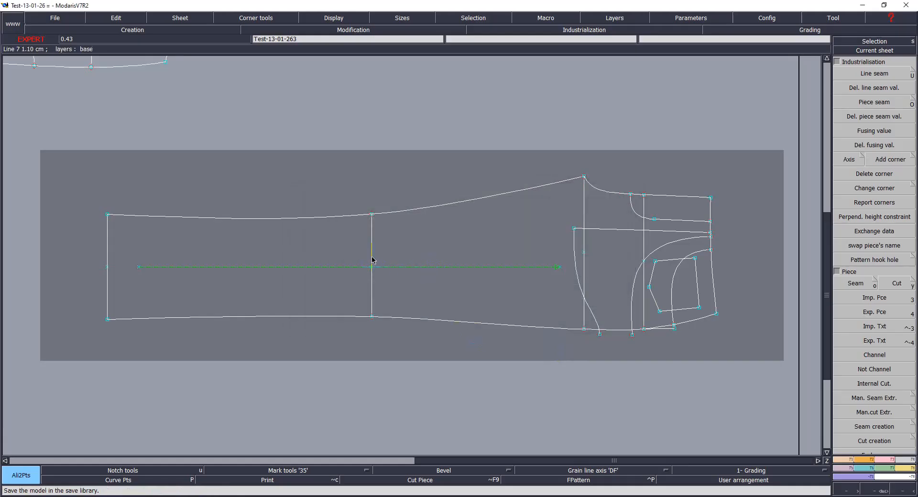
key(Return)
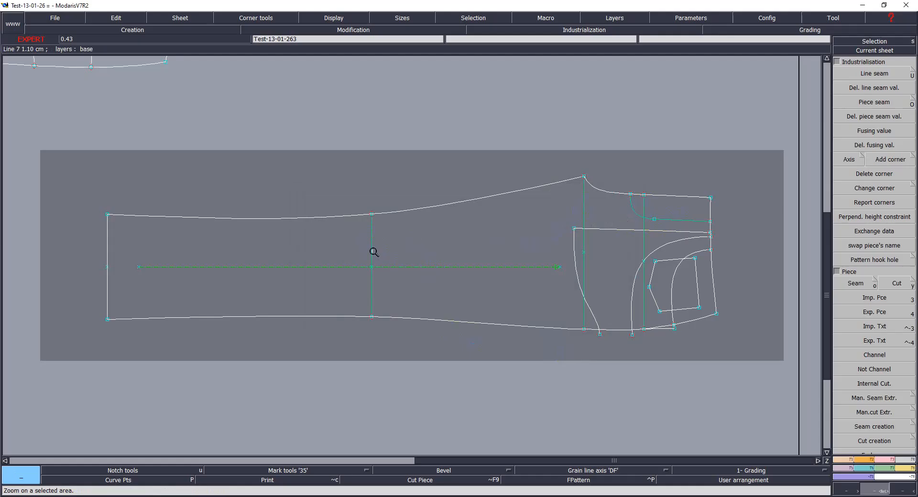
Step: Try to extract the front pattern's seam piece by selecting areas of the pattern
key(o)
mouse_move(272, 247)
mouse_down()
mouse_move(502, 242)
mouse_move(654, 214)
mouse_move(674, 235)
mouse_move(653, 268)
mouse_move(606, 283)
mouse_move(570, 279)
mouse_move(580, 314)
mouse_move(658, 323)
mouse_move(666, 318)
mouse_move(659, 299)
mouse_up()
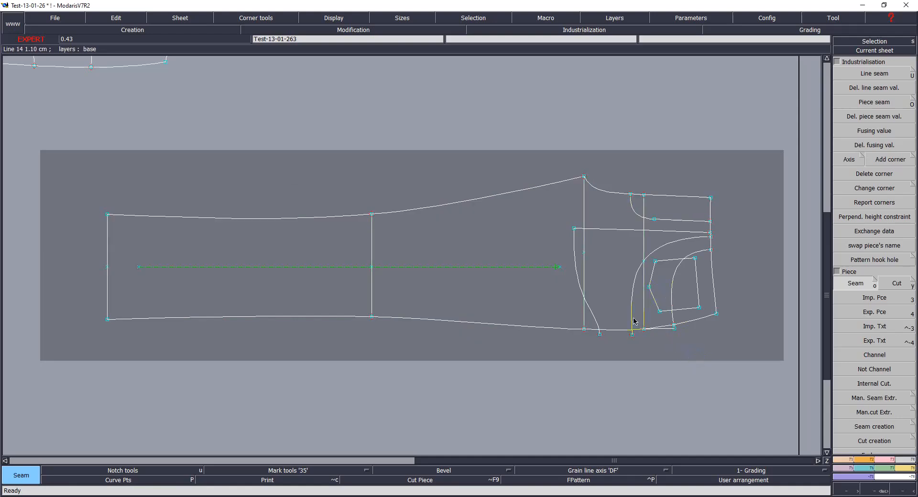
key(Return)
drag(515, 153, 739, 370)
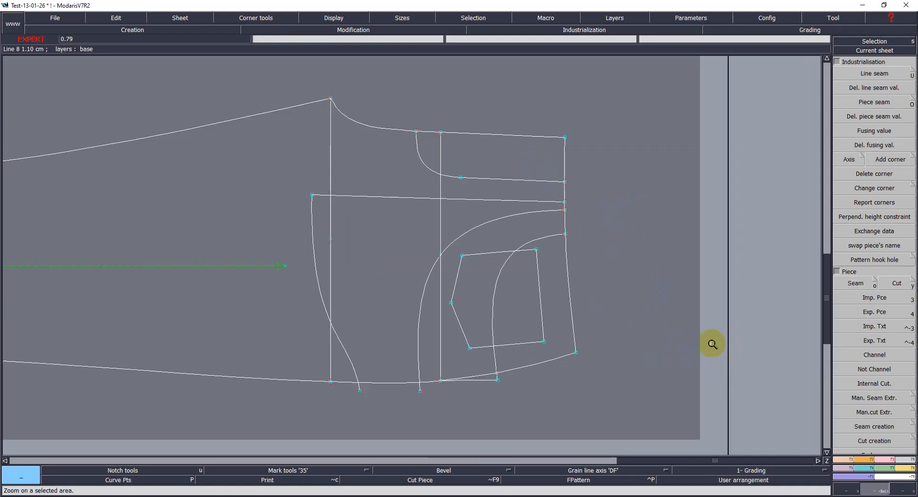
key(o)
drag(436, 148, 488, 159)
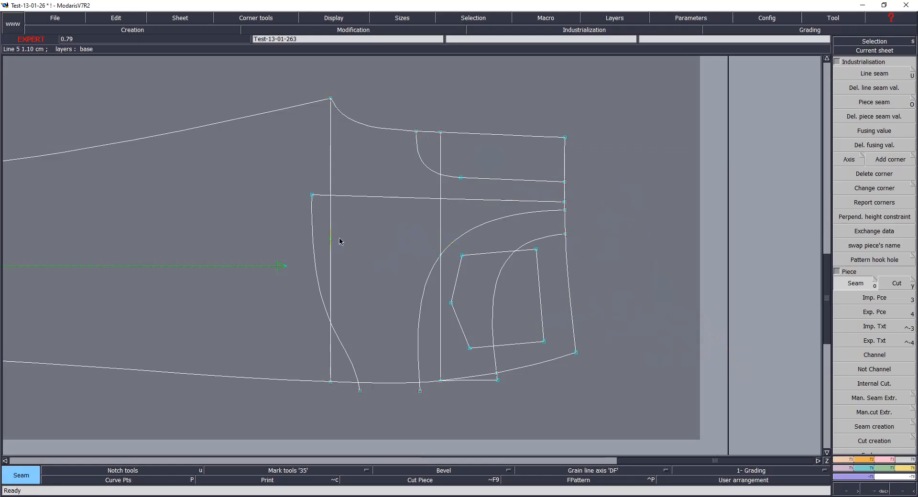
mouse_move(350, 232)
mouse_down()
mouse_move(464, 250)
mouse_move(471, 275)
mouse_move(427, 319)
mouse_move(480, 375)
mouse_move(485, 316)
mouse_up()
mouse_move(321, 241)
mouse_down()
mouse_move(504, 307)
mouse_move(550, 303)
mouse_move(476, 221)
mouse_move(469, 388)
mouse_move(479, 335)
mouse_up()
click(521, 294)
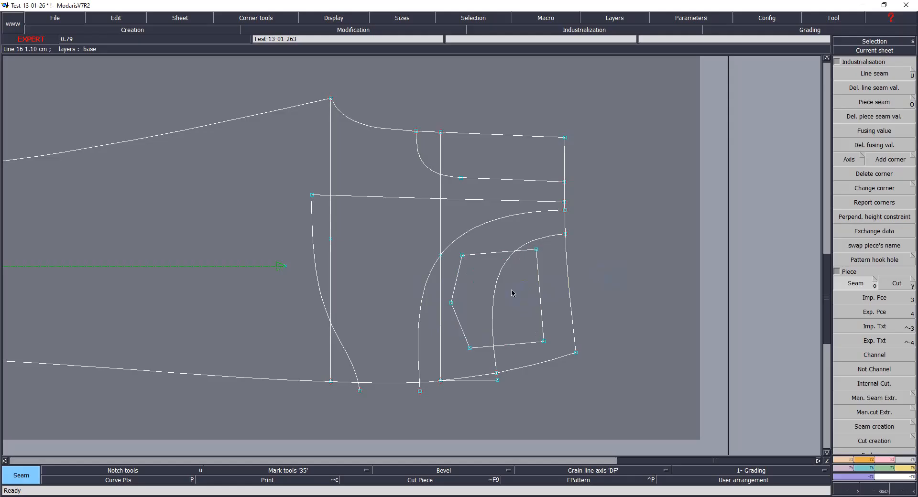
key(z)
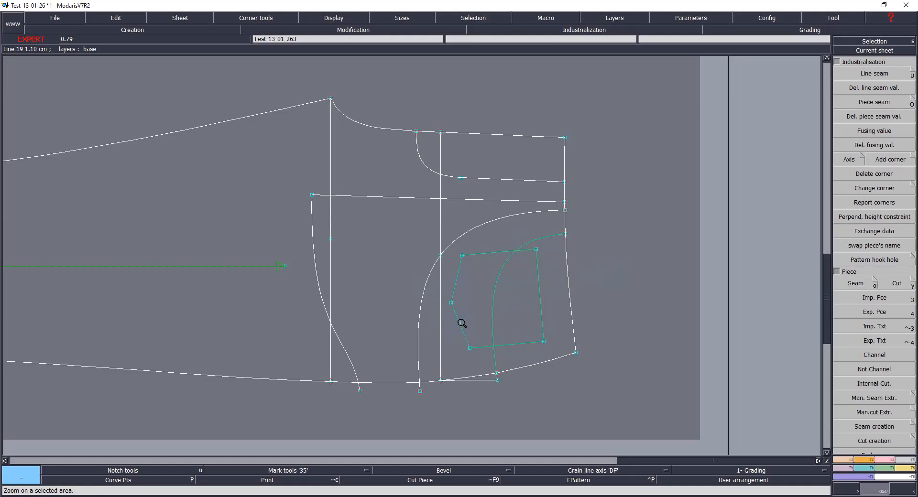
key(o)
mouse_move(430, 335)
mouse_down()
mouse_move(445, 389)
mouse_move(508, 316)
mouse_move(545, 311)
mouse_move(545, 246)
mouse_move(481, 314)
mouse_move(482, 294)
mouse_up()
right_click(620, 272)
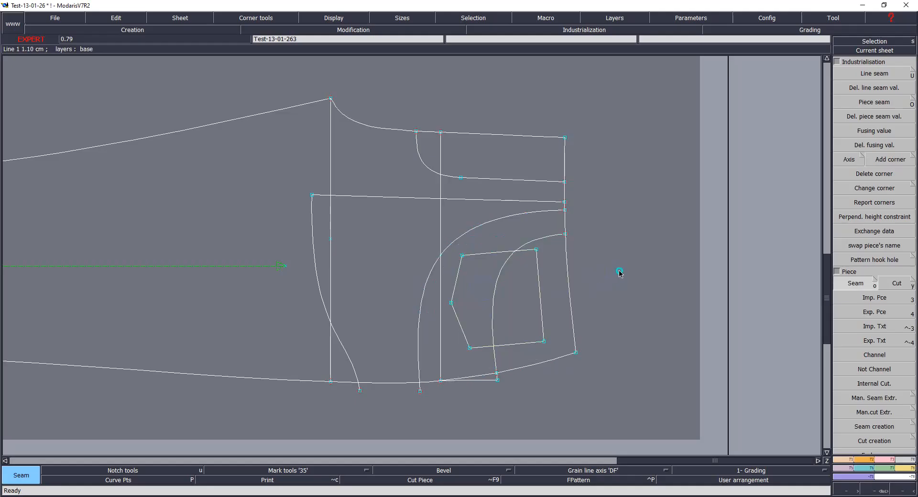
Step: Delete the leftover grain lines from the small pattern sheets in the lower row
key(j)
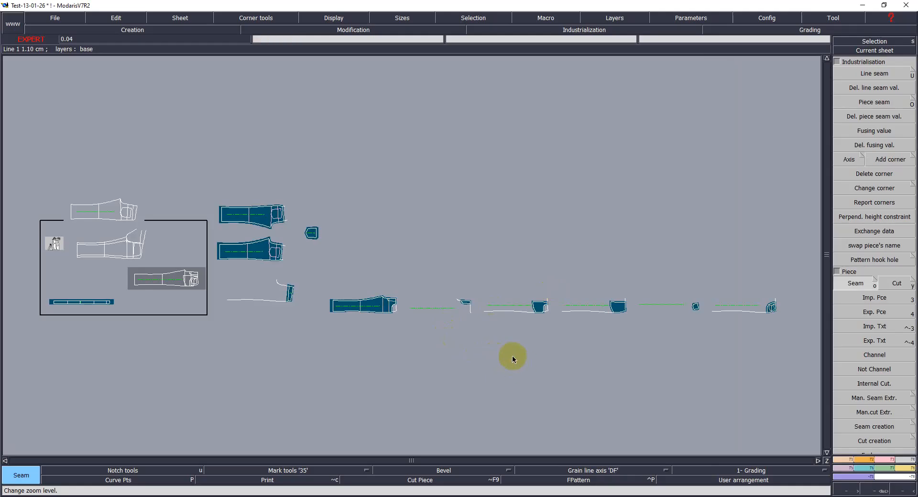
key(Delete)
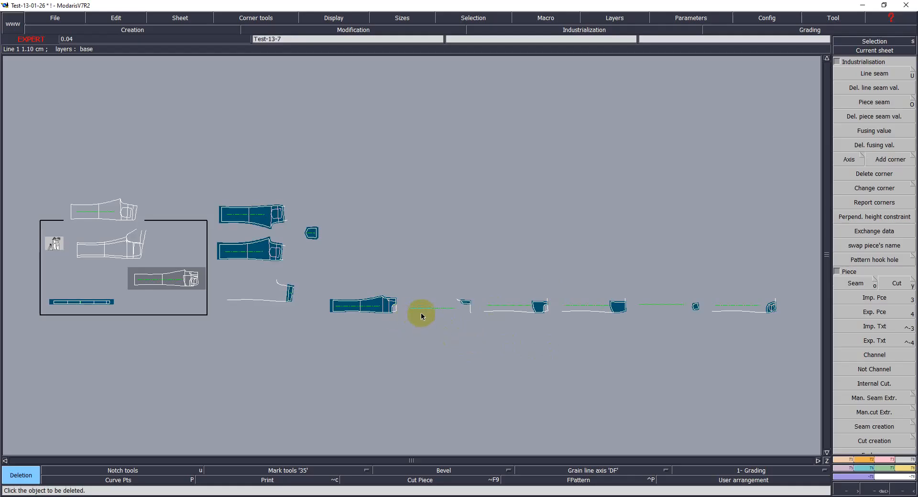
click(421, 312)
click(517, 307)
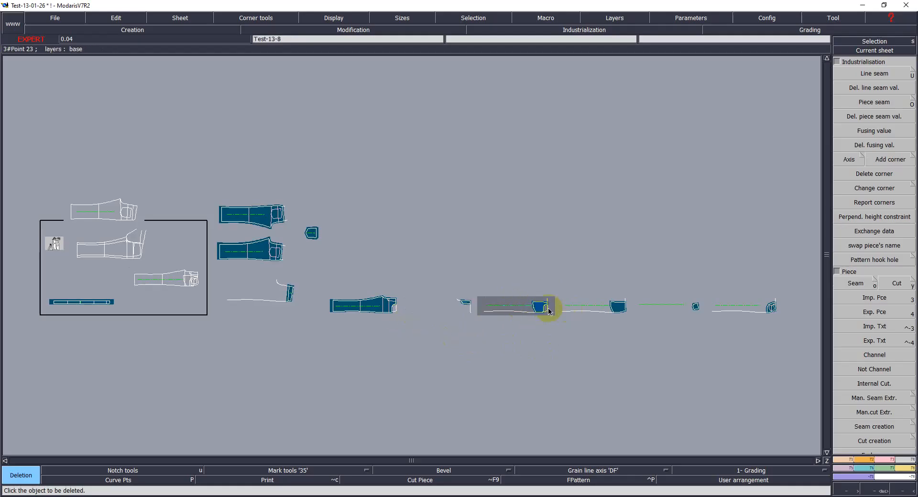
click(586, 307)
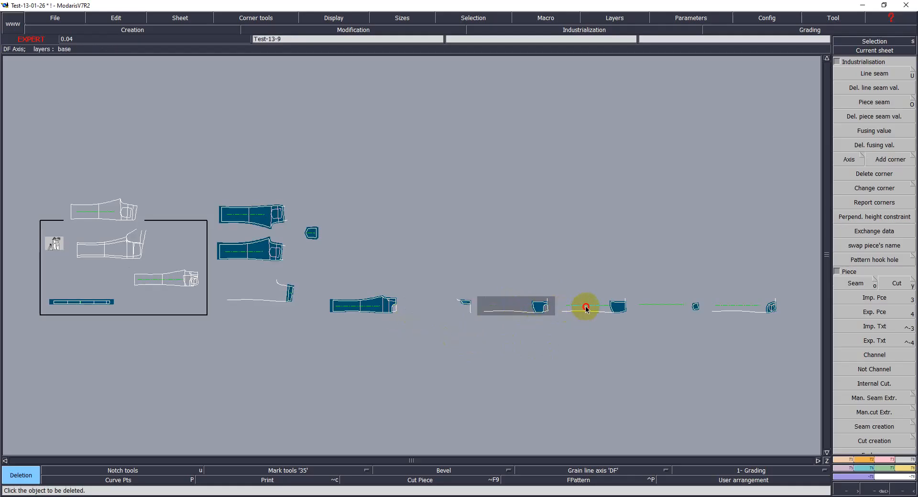
click(674, 305)
click(733, 305)
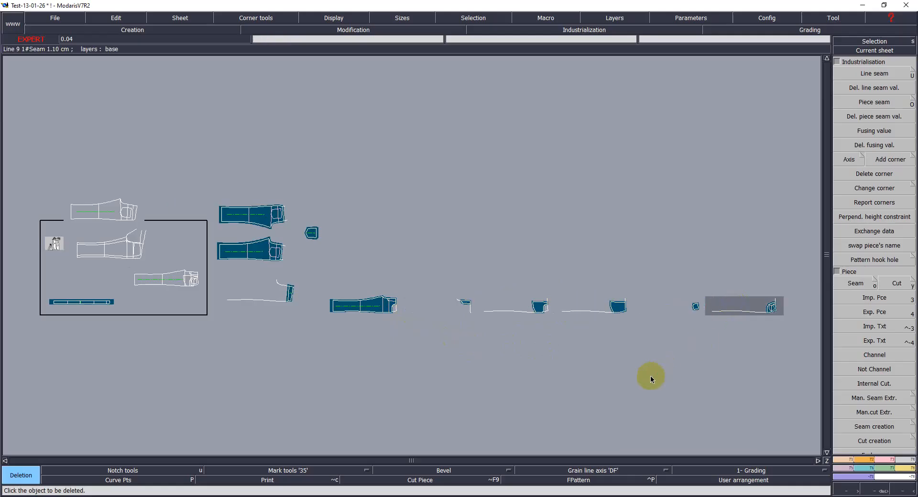
Step: Save the model to the library
key(ctrl+s)
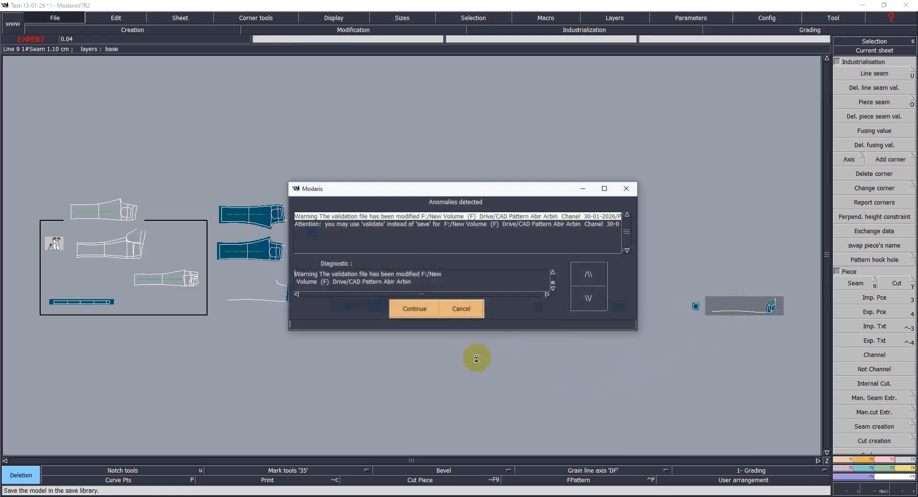
click(410, 311)
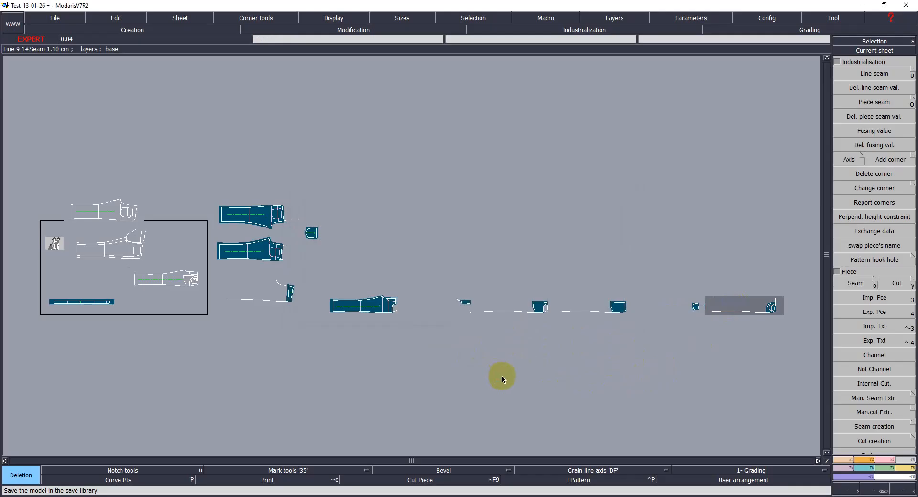
Step: Rearrange the small sheets from the lower row into a column beside the main pattern pieces
click(258, 304)
key(a)
click(363, 297)
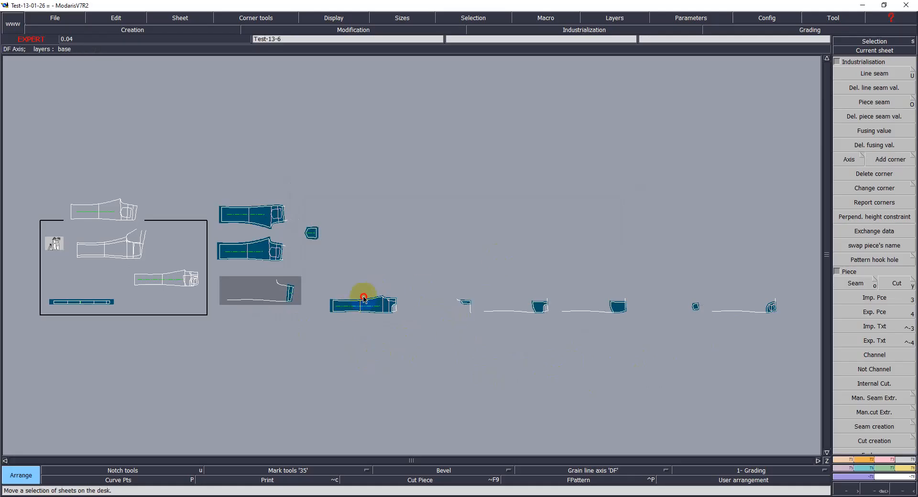
click(382, 215)
click(464, 311)
click(452, 225)
click(536, 309)
click(416, 255)
click(636, 315)
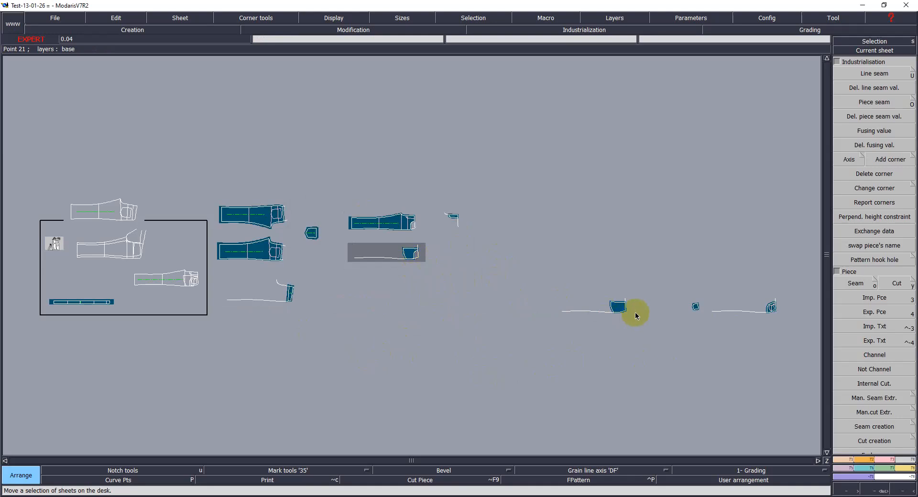
click(427, 282)
click(752, 308)
click(411, 311)
click(703, 308)
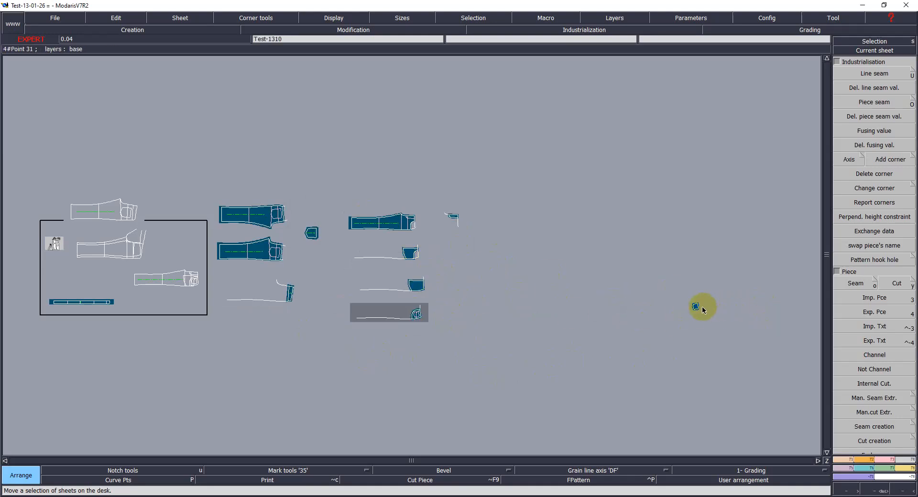
click(460, 272)
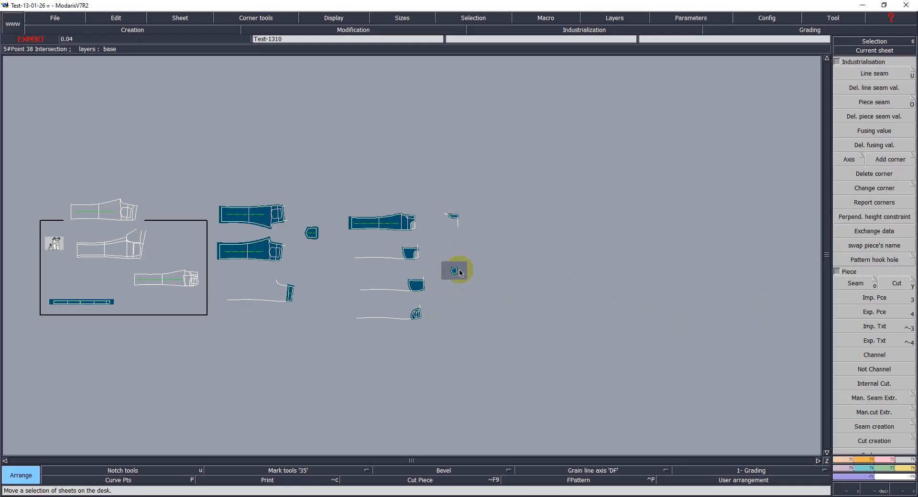
Step: Delete the six small sheets stacked in the column beside the main pieces
key(Delete)
click(411, 253)
click(381, 224)
click(448, 220)
click(454, 270)
click(414, 287)
click(414, 313)
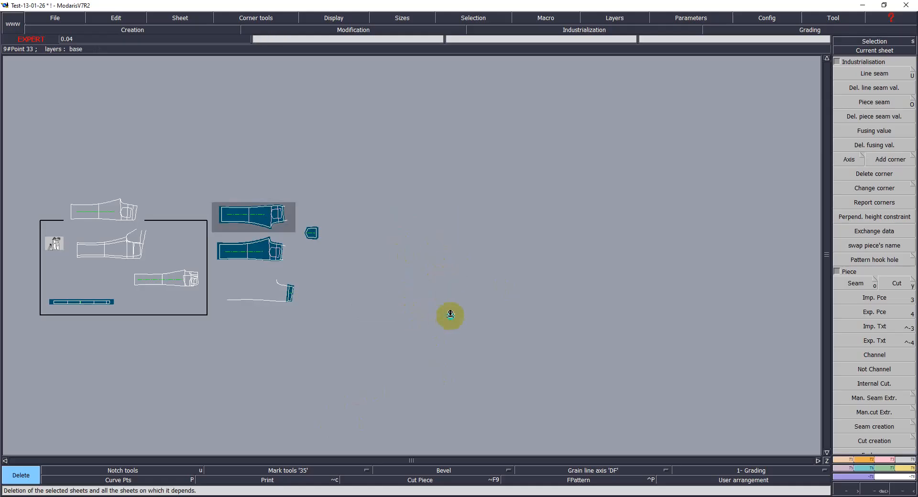
Step: Save the model to the library
key(s)
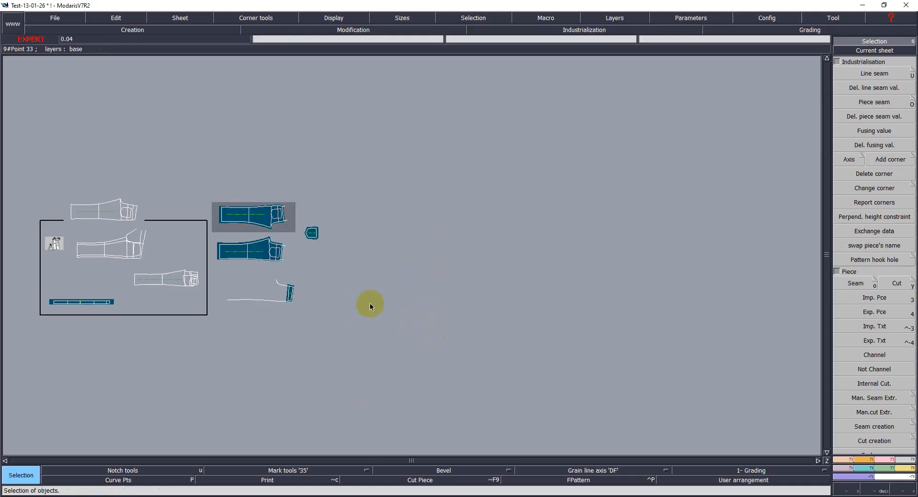
key(ctrl+s)
click(412, 308)
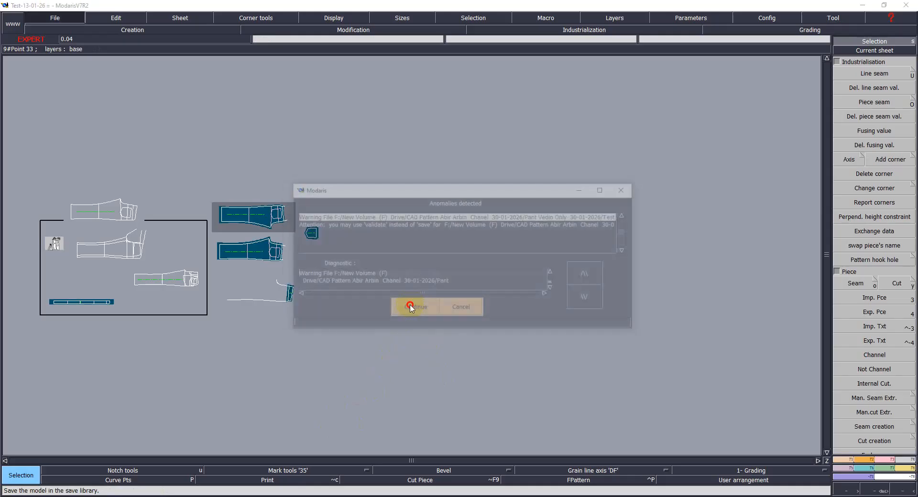
Step: Offset a parallel line above the top edge of the back pattern's yoke
click(167, 280)
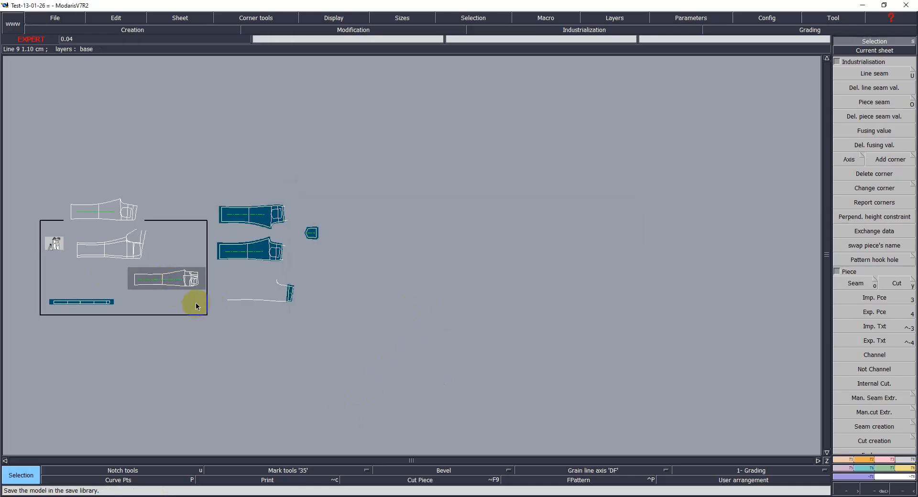
key(Home)
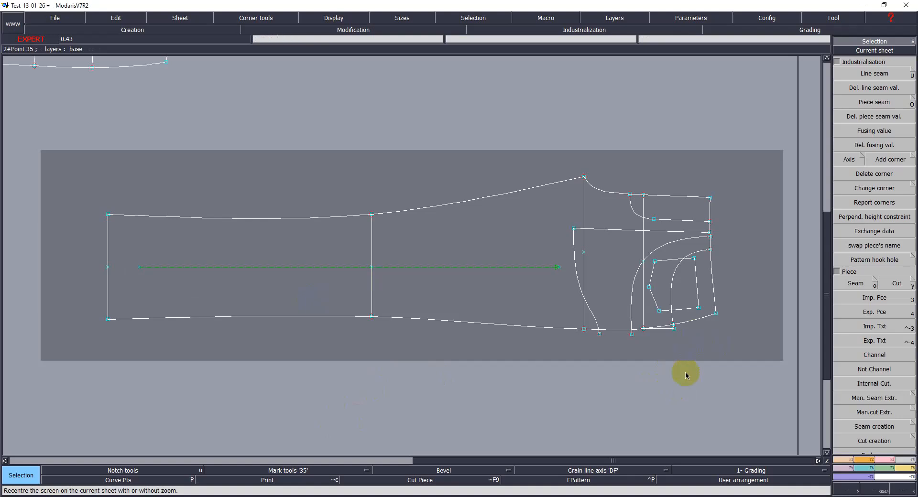
key(Return)
mouse_move(534, 125)
mouse_down()
mouse_move(708, 316)
mouse_move(726, 351)
mouse_up()
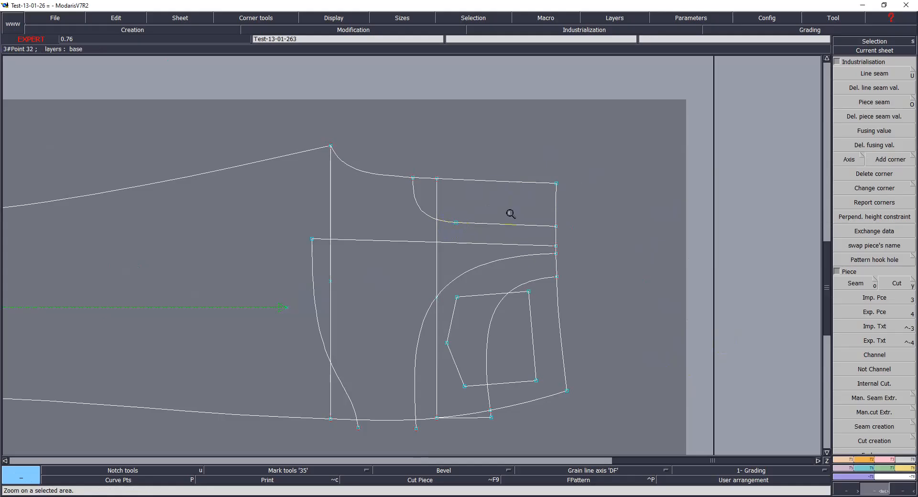
key(o)
click(520, 205)
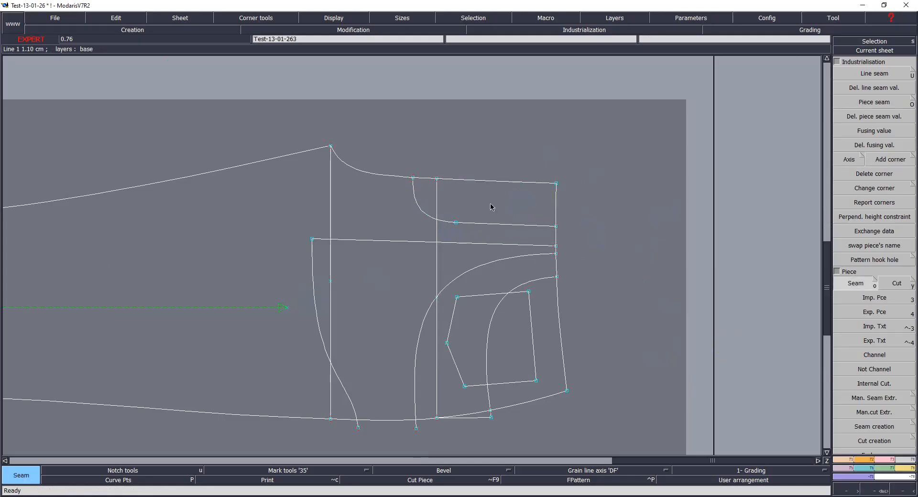
key(Return)
drag(308, 96, 615, 285)
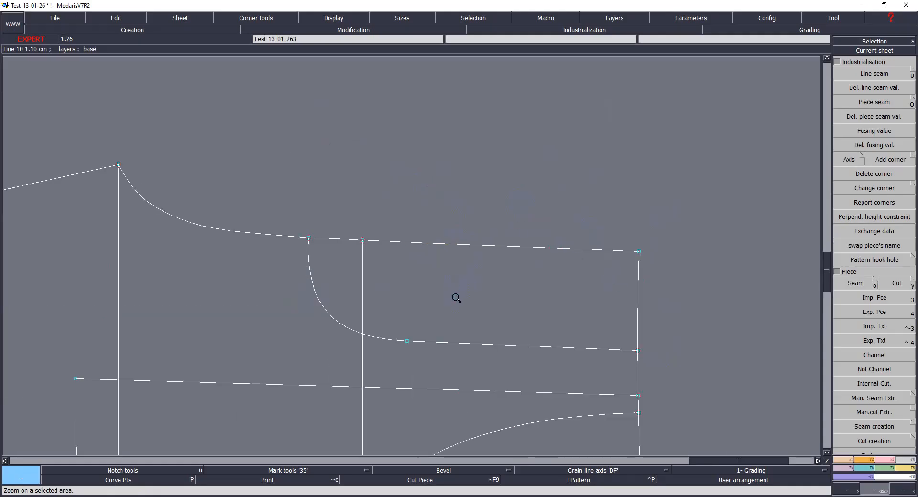
key(l)
click(425, 248)
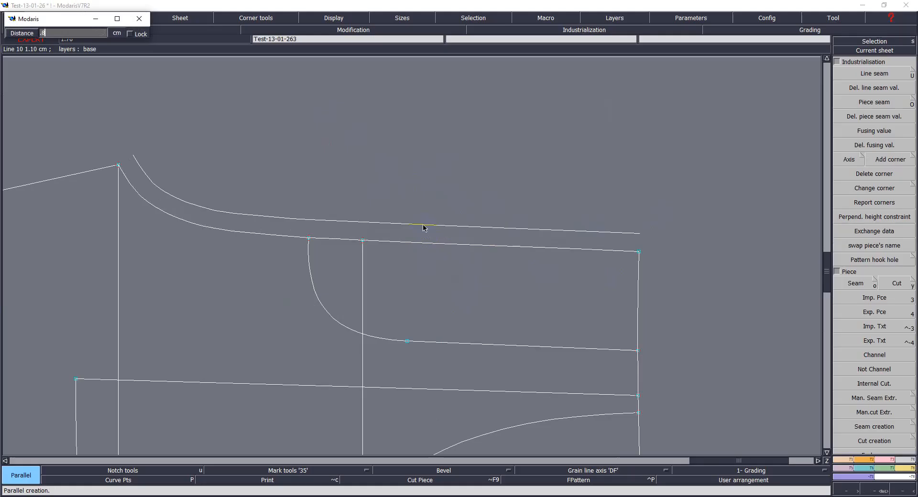
key(Return)
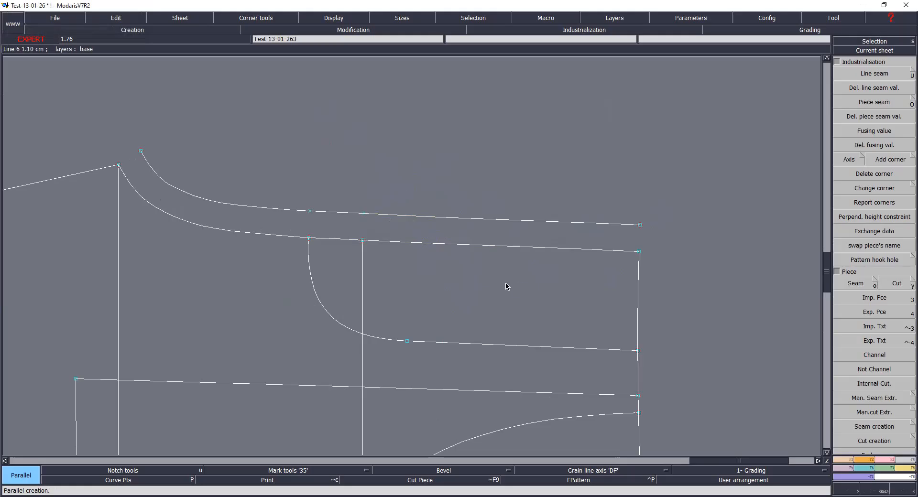
Step: Draw Bezier lines joining each end of the parallel line down to the yoke's top edge
key(b)
click(641, 225)
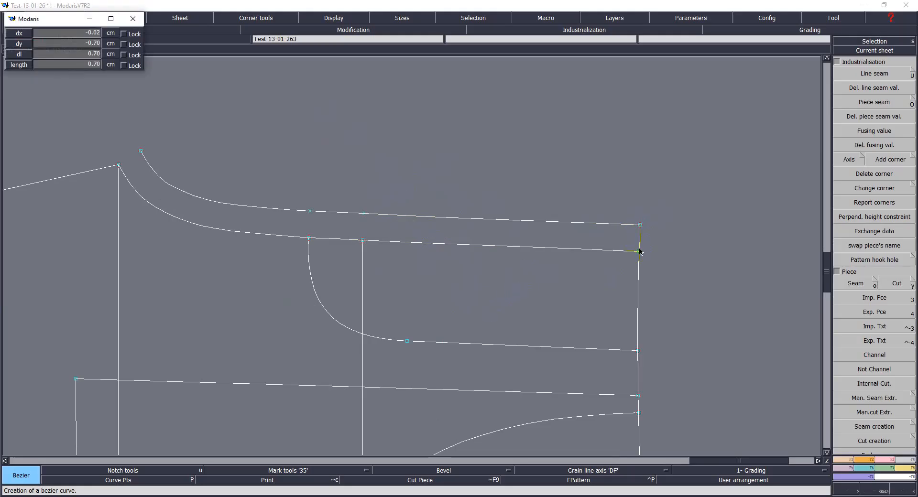
click(641, 252)
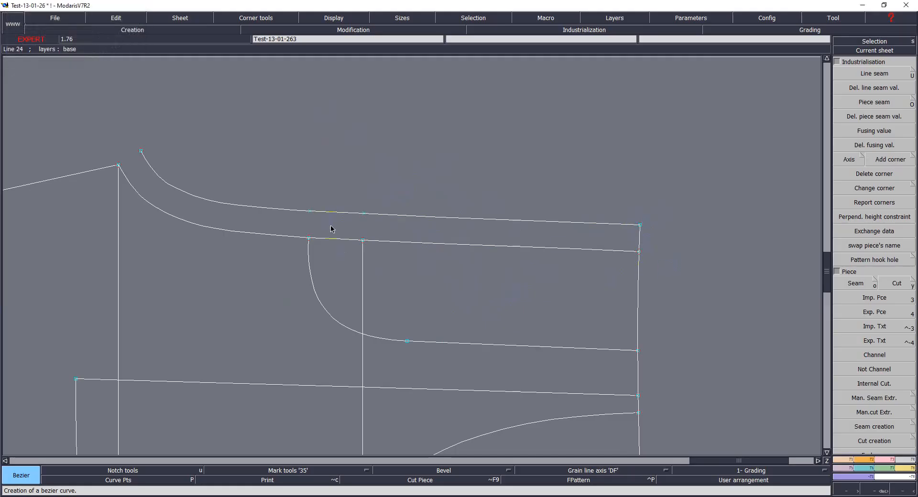
click(309, 238)
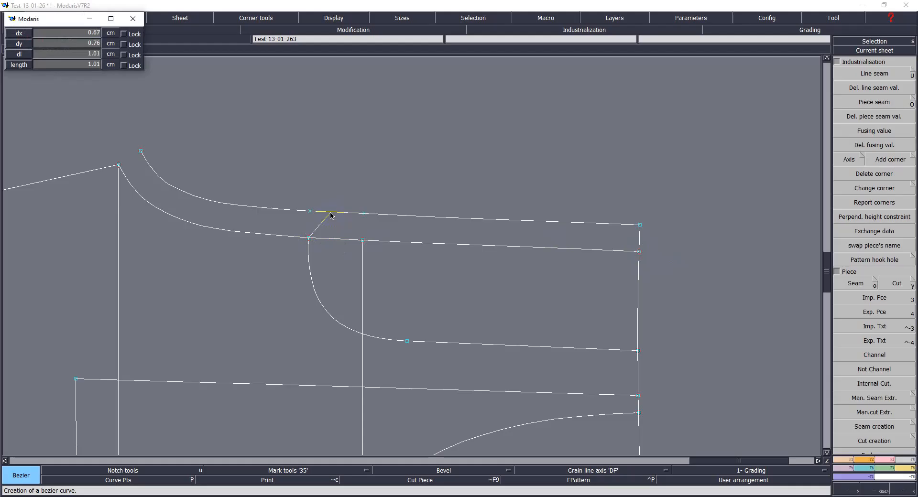
click(331, 214)
Step: Insert a point where the left connector meets the parallel and trim the parallel's excess with Adjust 2 lines
key(i)
click(331, 212)
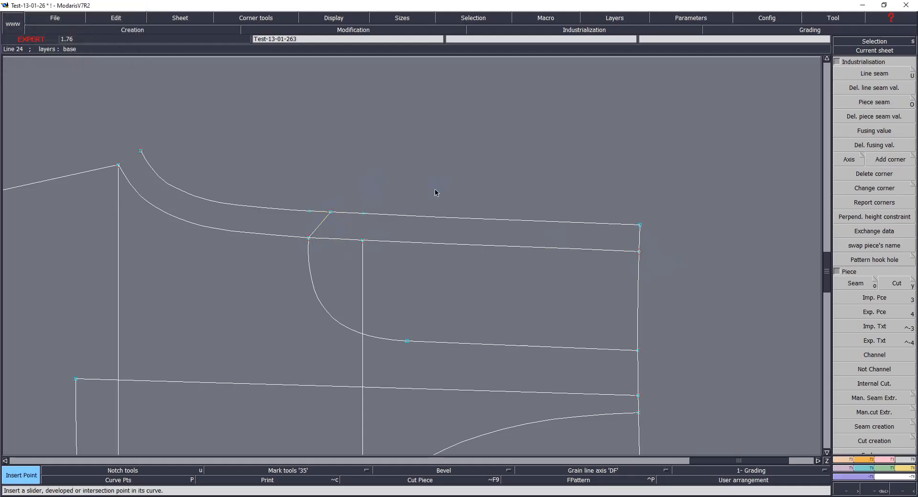
key(F2)
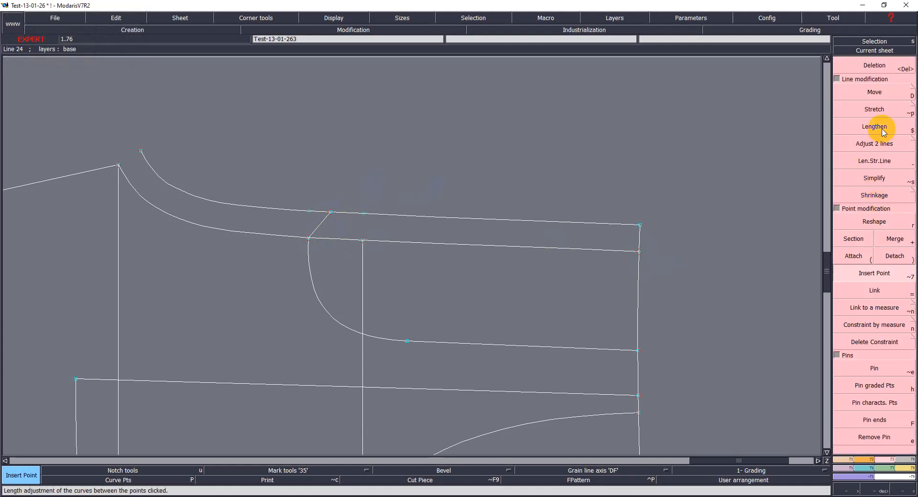
click(875, 142)
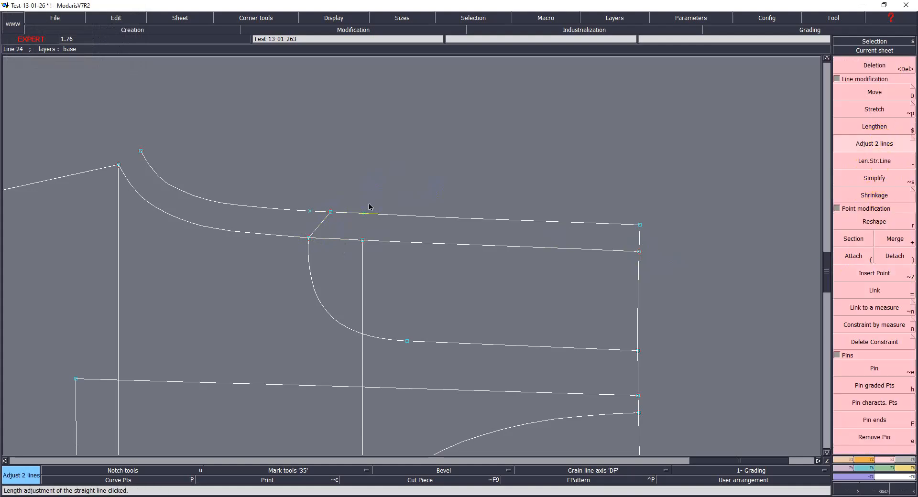
click(323, 226)
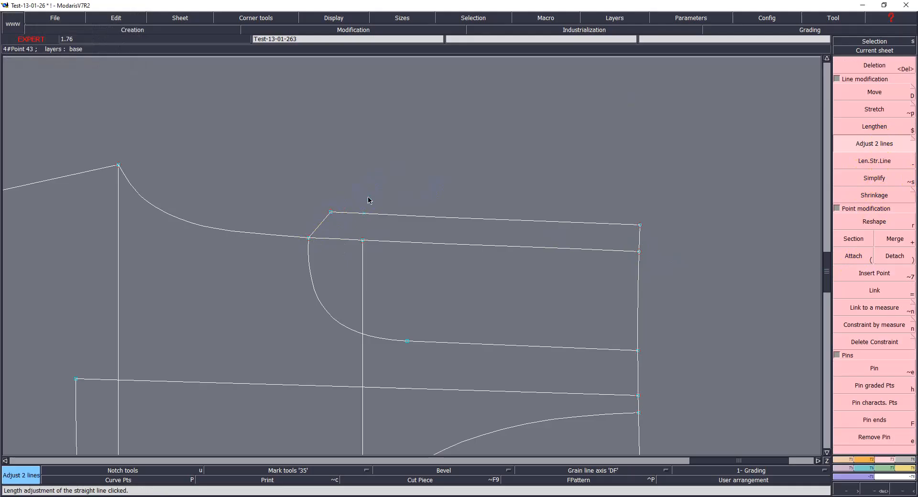
Step: Attach the left connector's lower point to the yoke's top-left corner
key(parenleft)
click(331, 212)
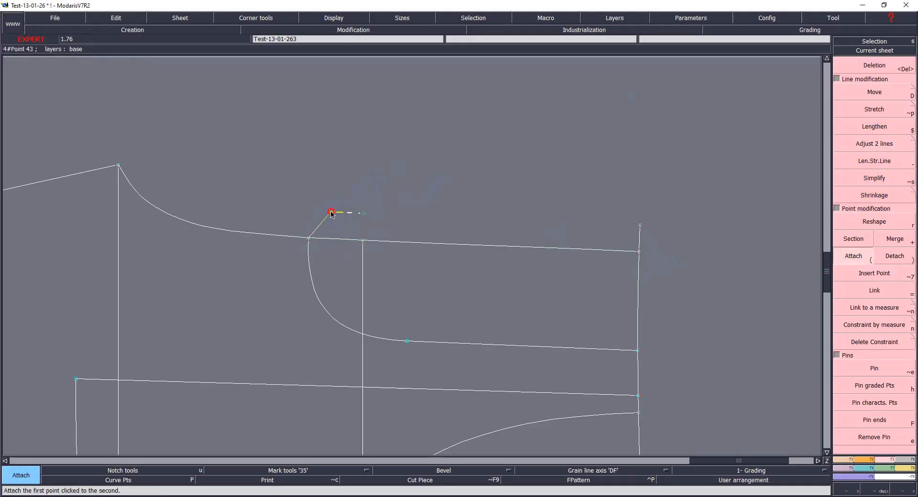
click(308, 238)
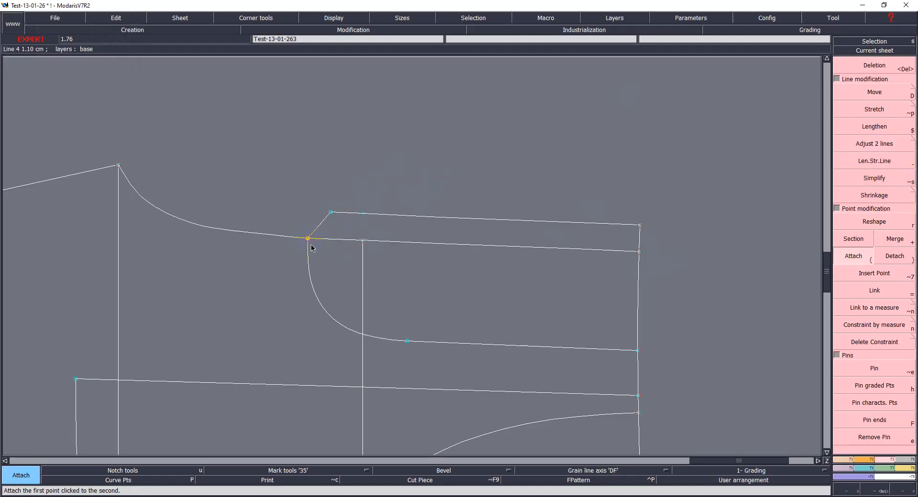
key(Delete)
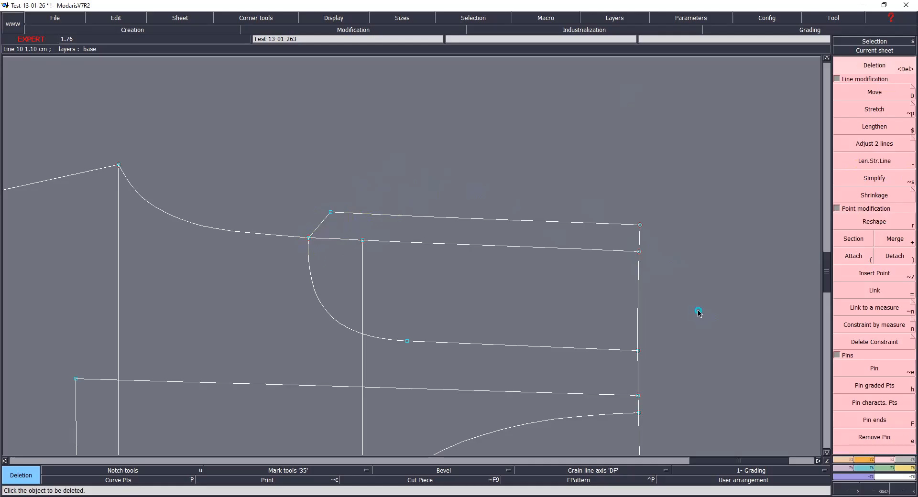
Step: Try to attach the right connector's points to the yoke's top-right corner, undoing the last action
key(parenleft)
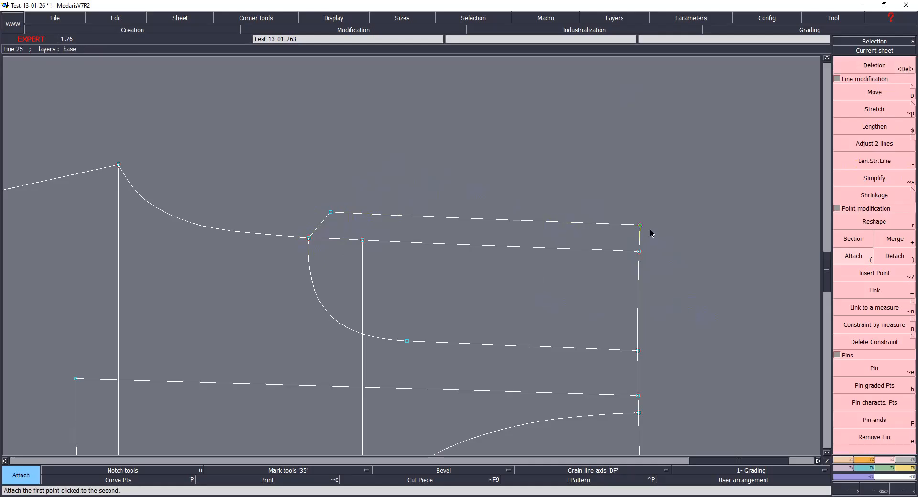
click(640, 225)
click(639, 253)
click(633, 253)
click(633, 253)
click(650, 251)
key(ctrl+z)
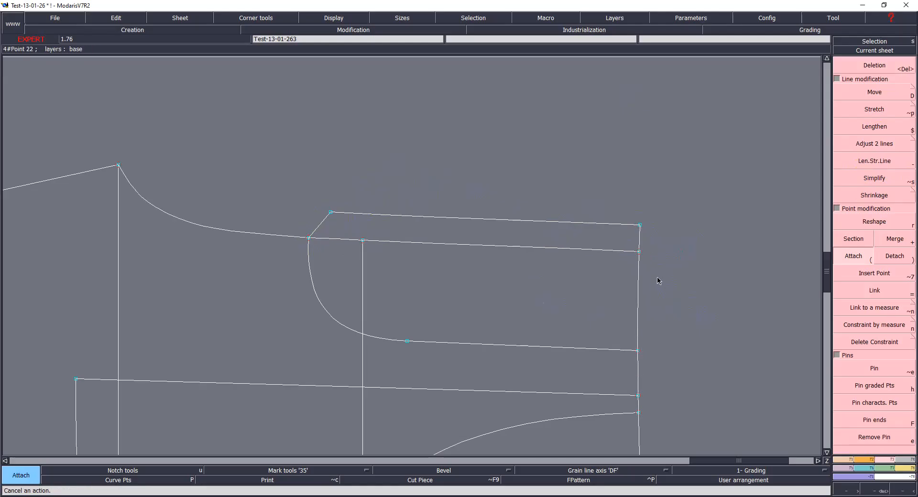
Step: Save the model to the library
key(ctrl+s)
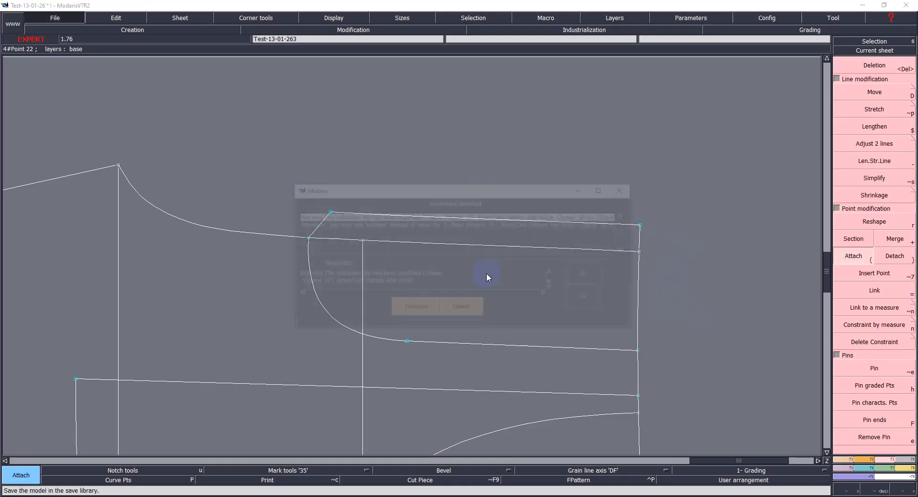
click(397, 307)
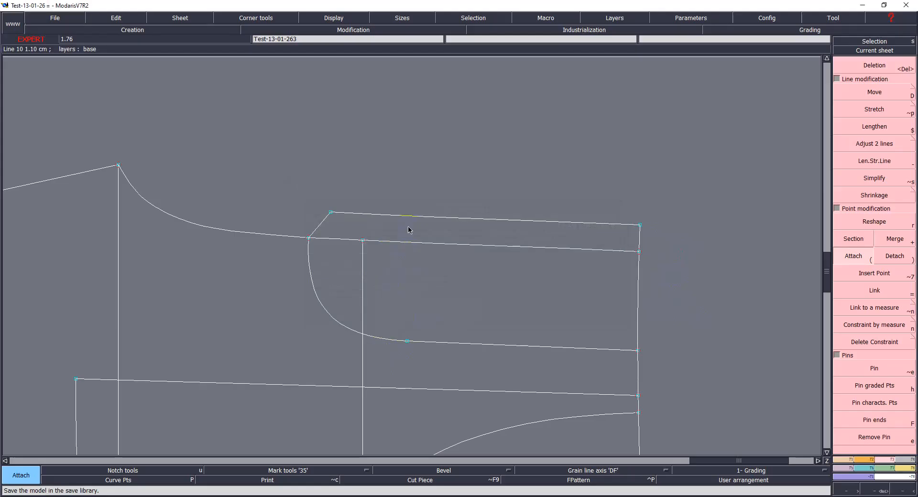
Step: Delete the small leftover sheet and its grain line at the lower right of the desk
key(Home)
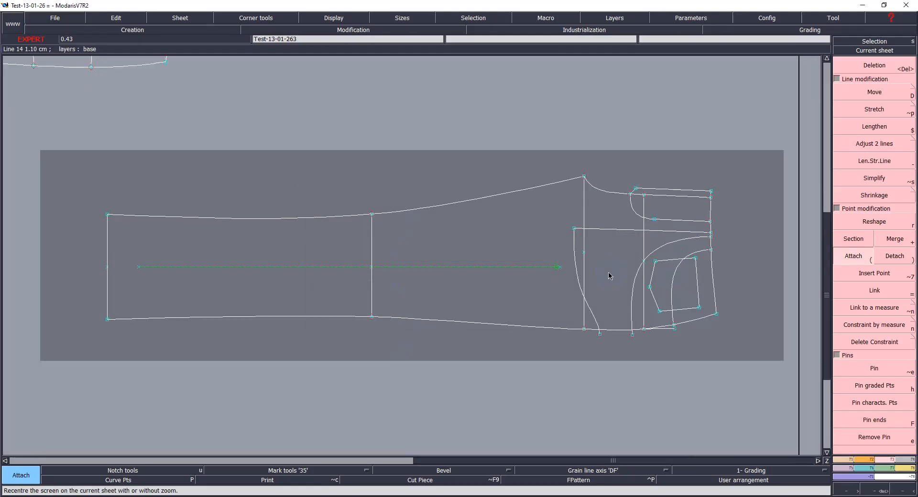
key(j)
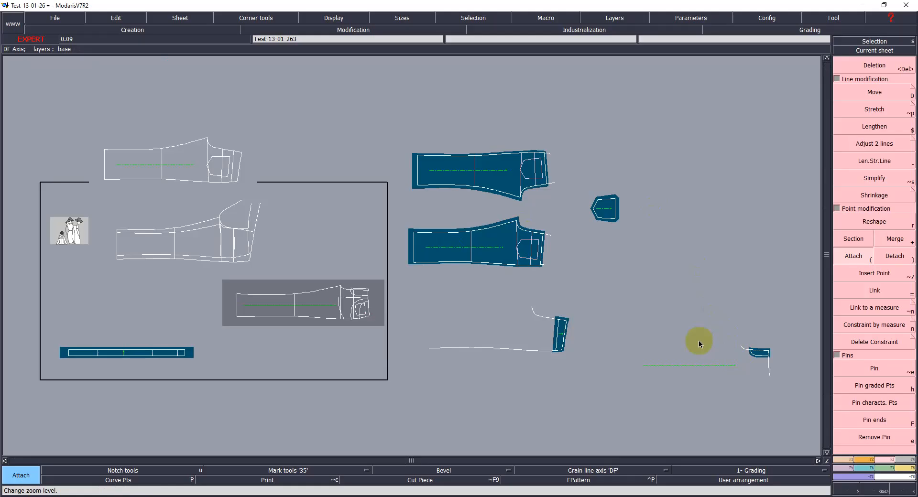
click(767, 356)
key(Delete)
click(751, 357)
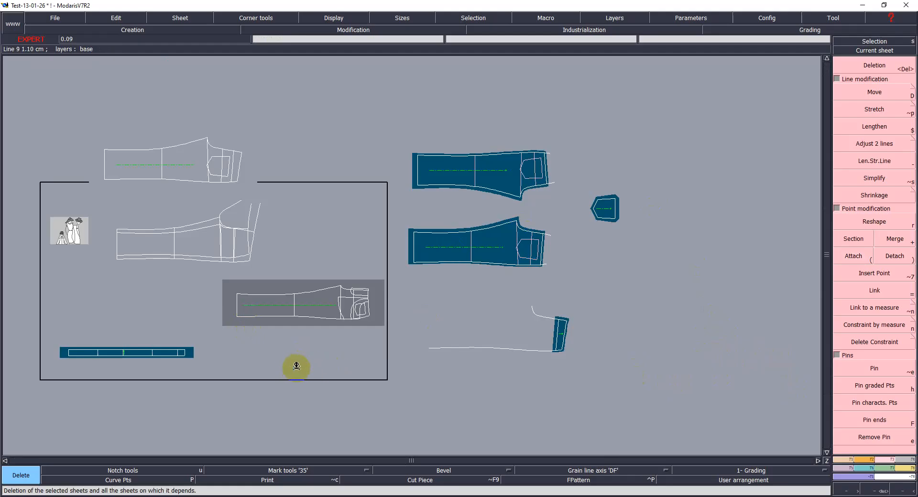
Step: Save the model to the library
key(s)
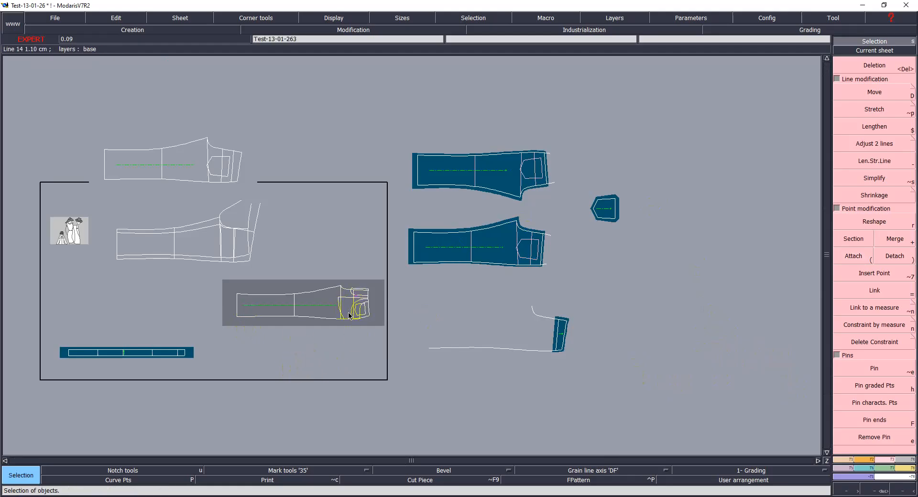
key(Home)
key(ctrl+s)
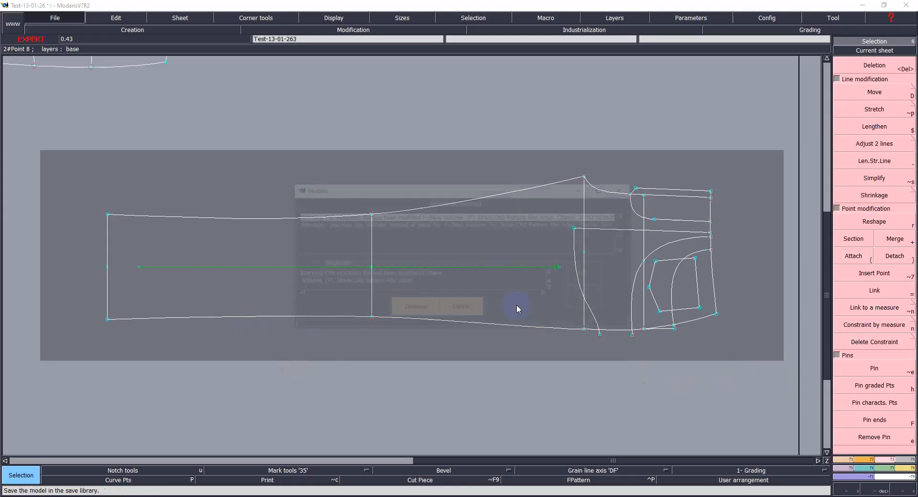
click(417, 304)
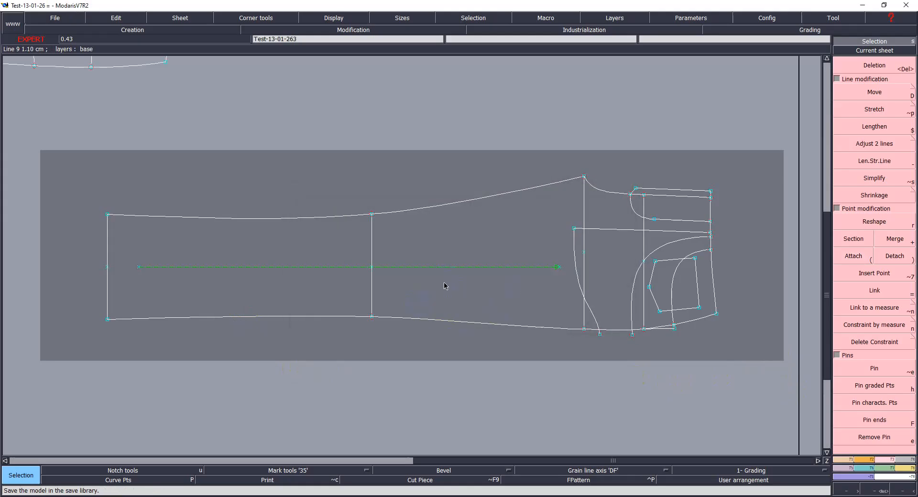
Step: Extract the yoke extension as a seam piece onto its own sheet
key(F4)
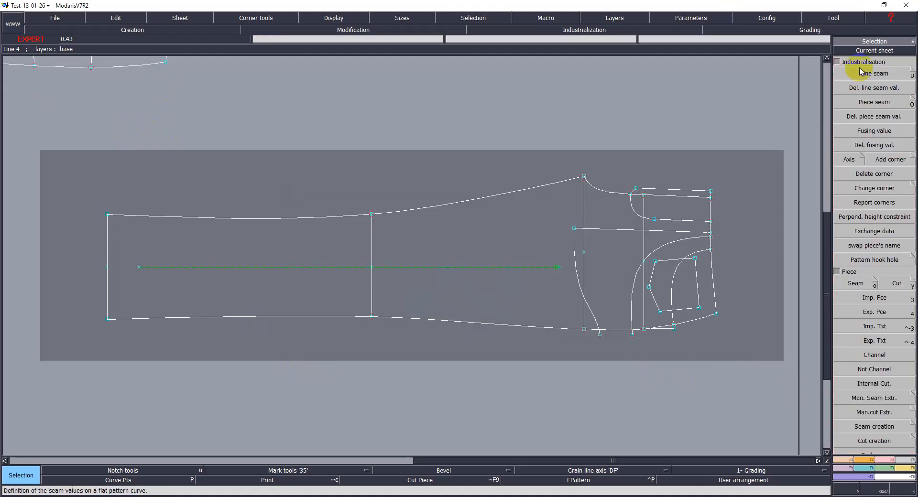
click(876, 283)
click(63, 64)
click(63, 62)
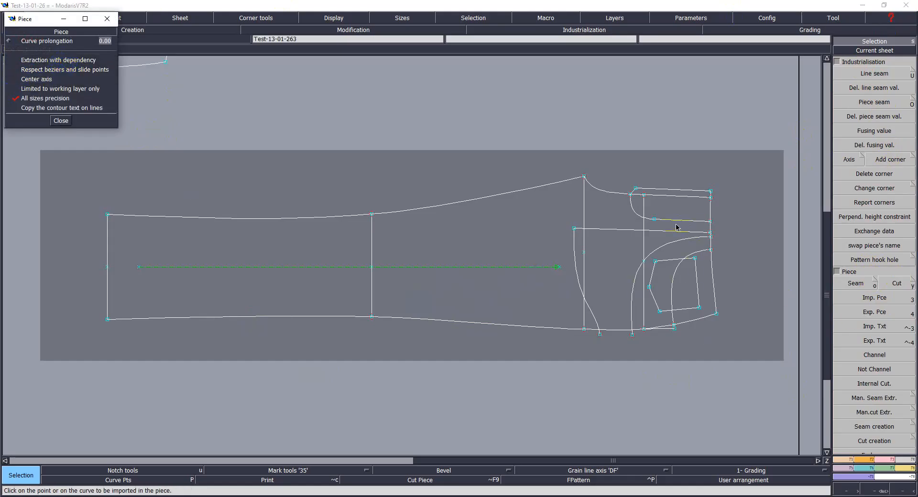
click(672, 208)
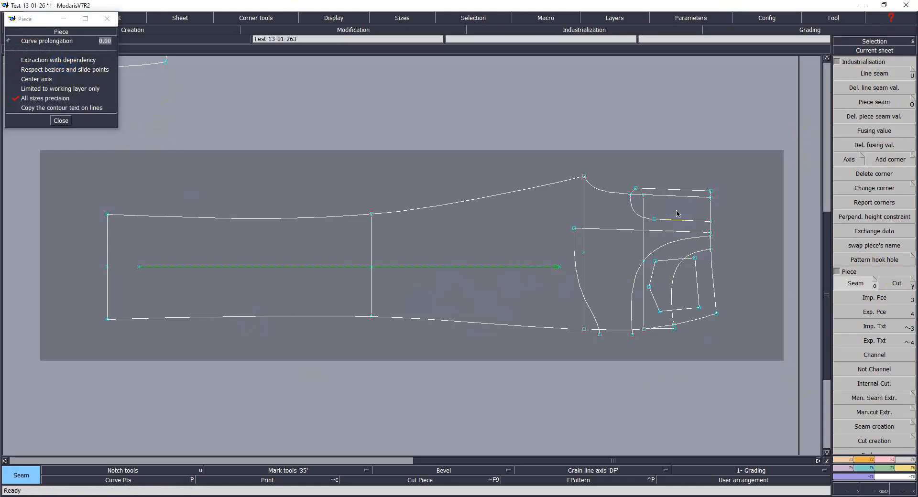
key(Page_Down)
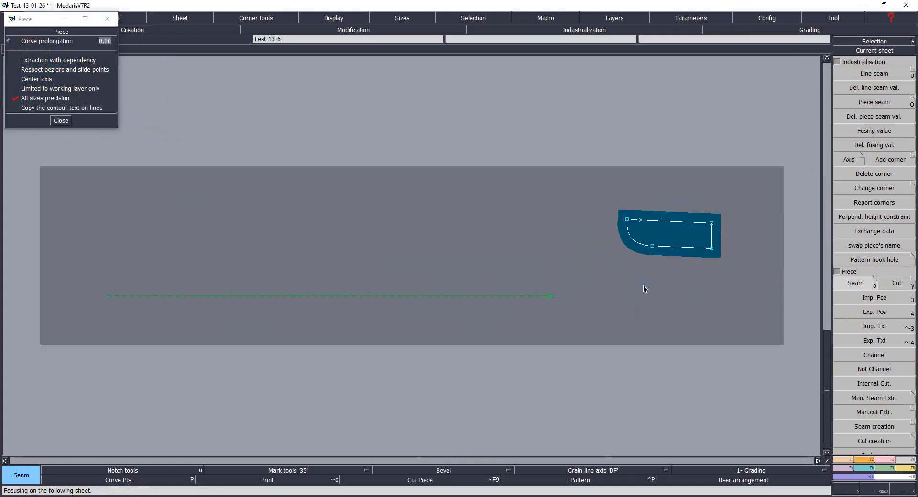
Step: Readjust the new sheet to fit its piece
key(Delete)
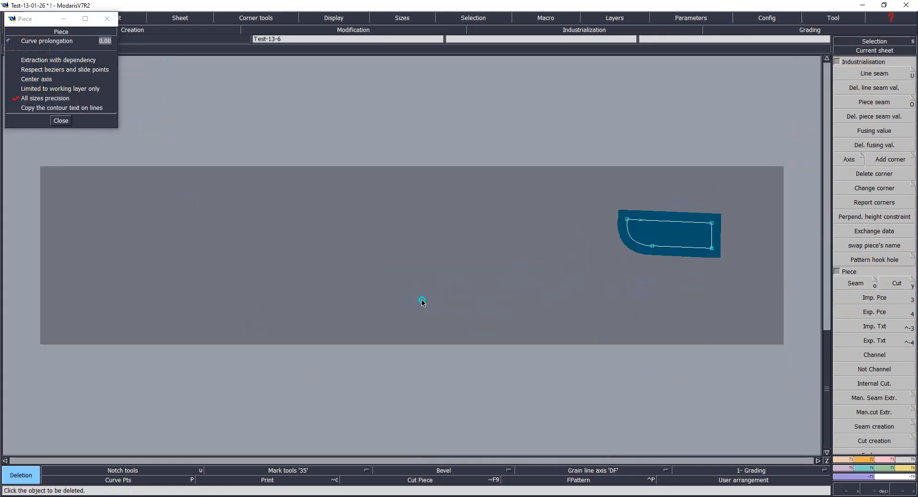
key(a)
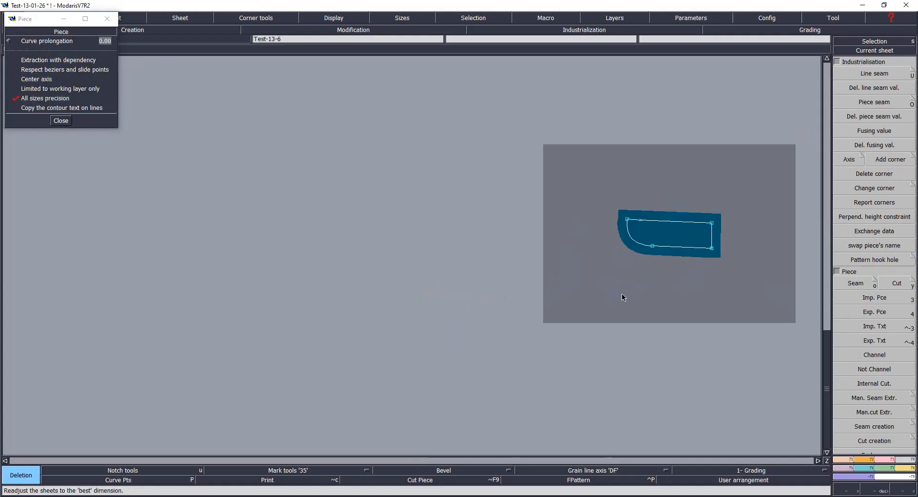
key(Home)
Step: Rotate the piece by two points so its top edge runs level
key(F3)
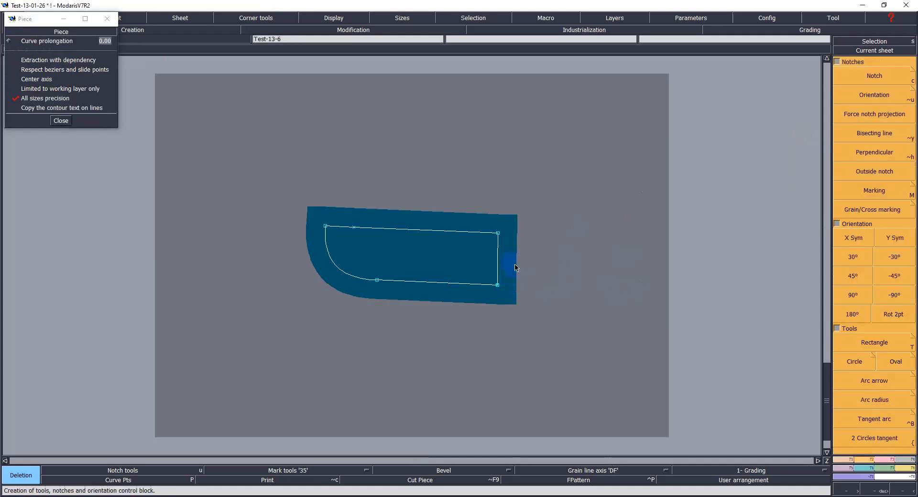
click(892, 315)
click(324, 219)
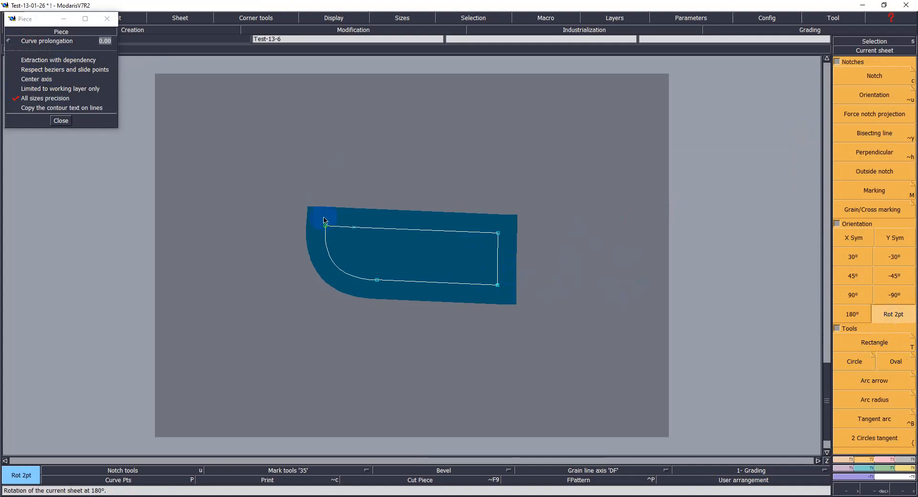
click(498, 233)
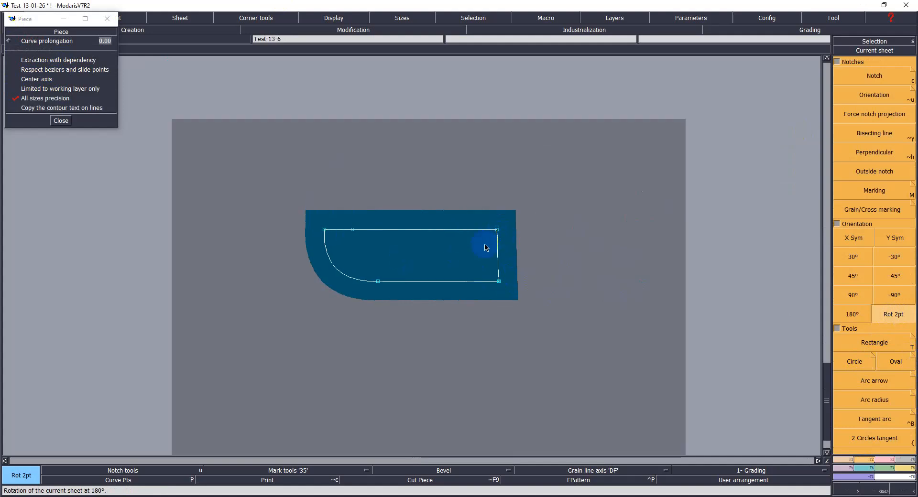
Step: Save the model to the library
key(Delete)
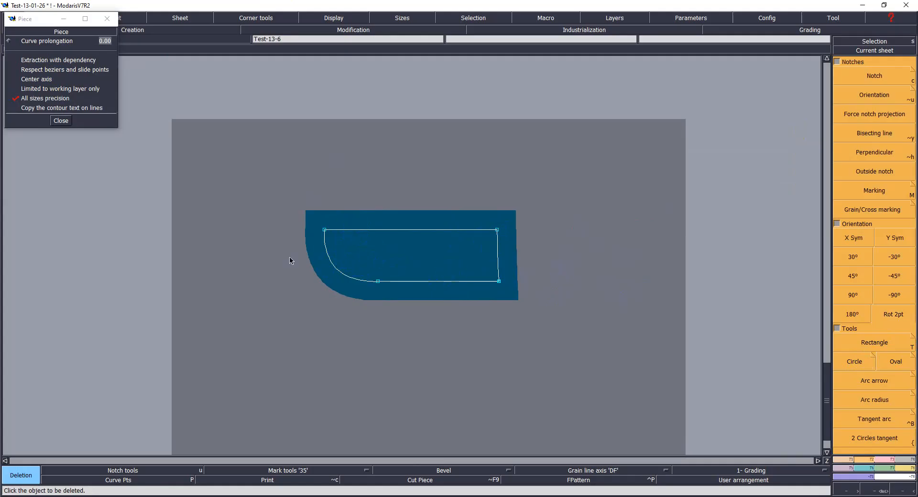
key(ctrl+s)
click(411, 310)
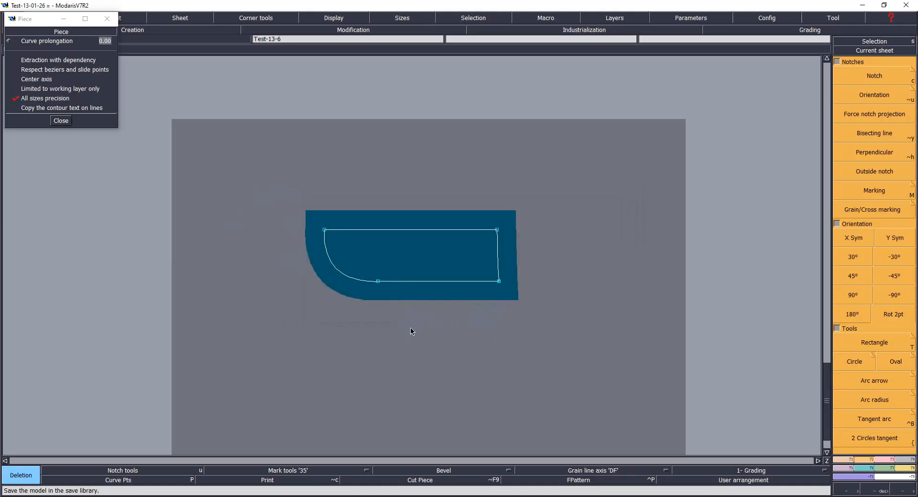
Step: Mirror the piece horizontally and save the model
click(854, 238)
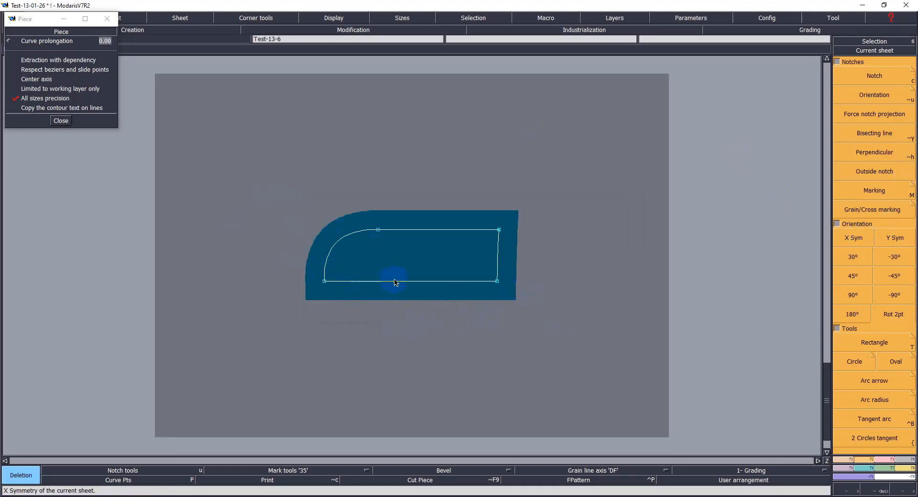
key(ctrl+s)
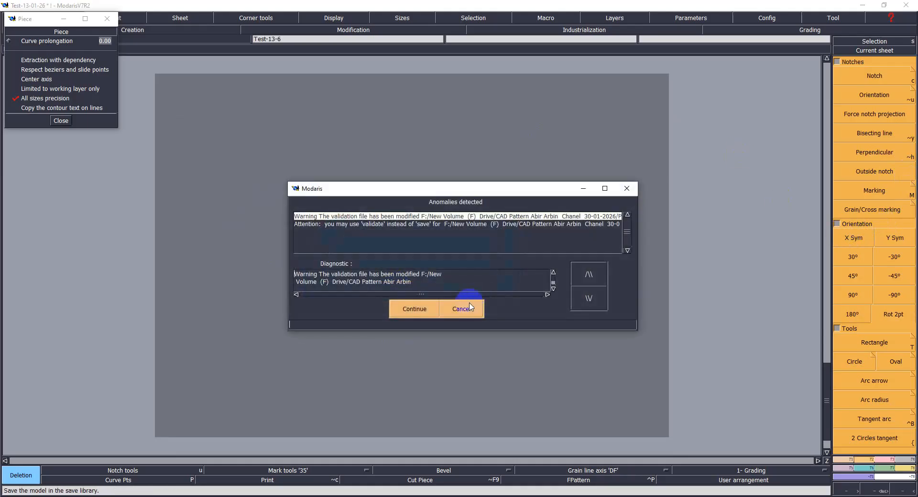
click(412, 308)
Step: Draw a horizontal grain line across the piece and save the model
key(a)
click(365, 258)
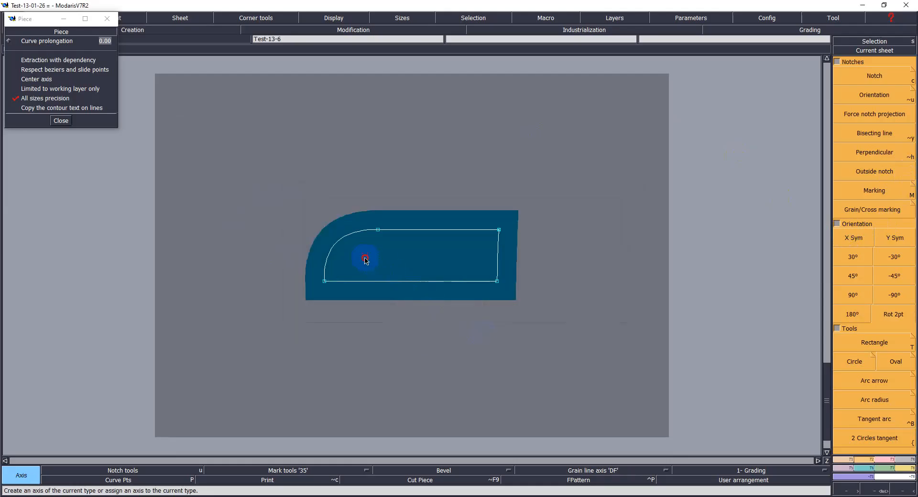
click(444, 257)
key(ctrl+s)
click(410, 314)
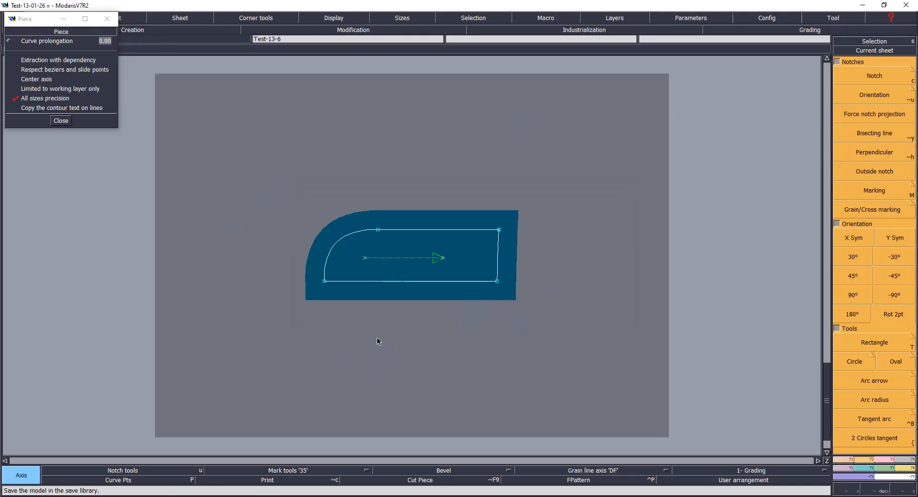
Step: Set a 1 cm seam allowance on the piece's curved edge
key(ctrl+c)
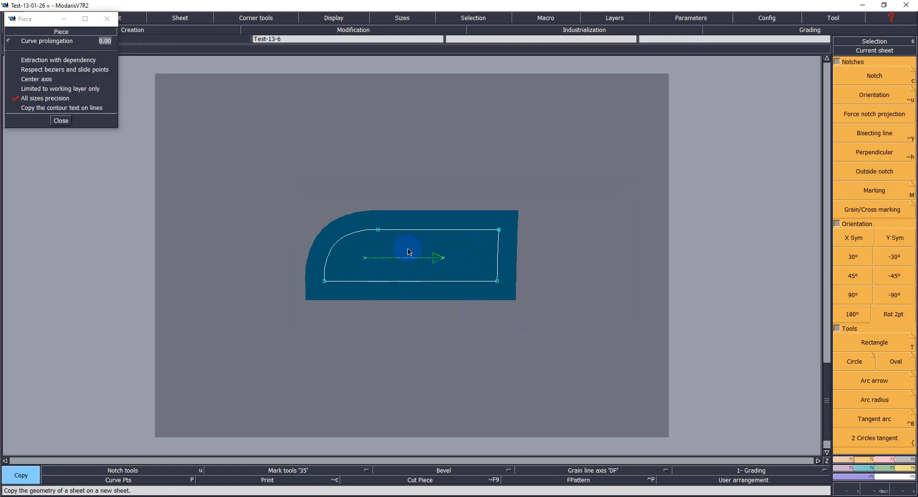
key(l)
click(358, 233)
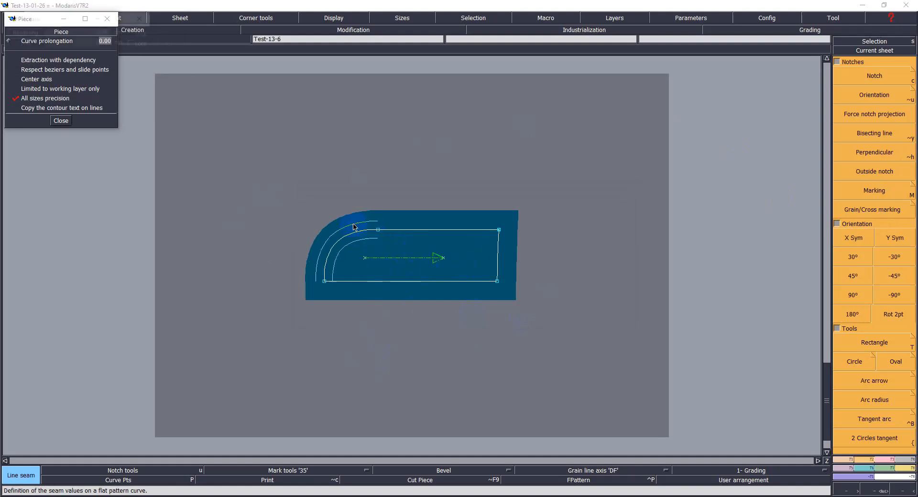
text(2.90)
text(1)
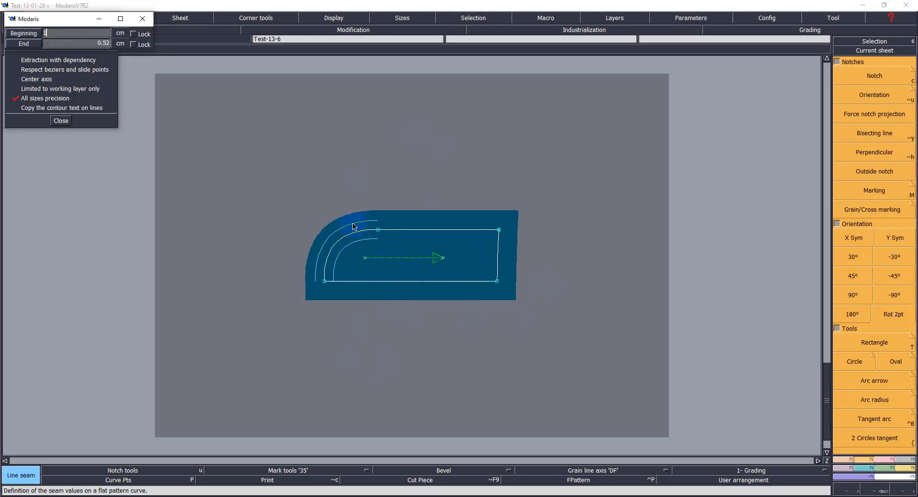
key(Return)
Step: Set the seam allowances on the piece's top and bottom edges and save the model
click(413, 230)
key(Down)
key(Tab)
key(Return)
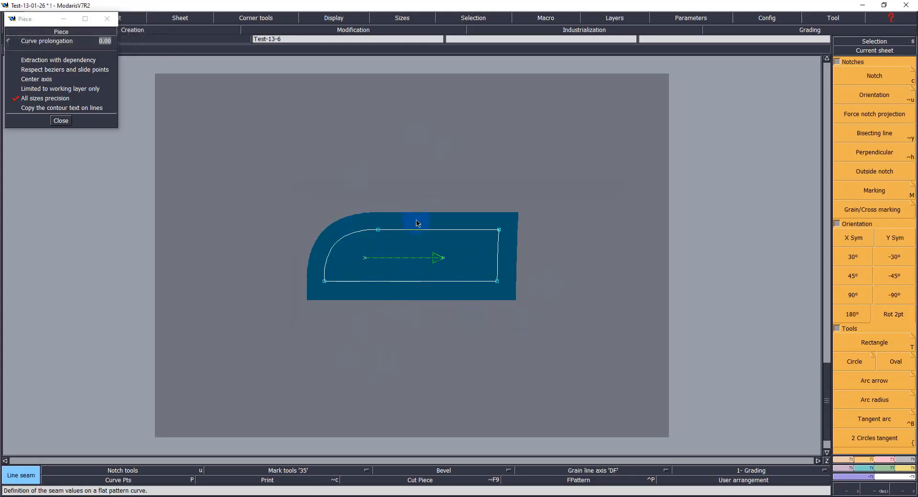
click(396, 287)
key(Down)
key(Down)
key(Return)
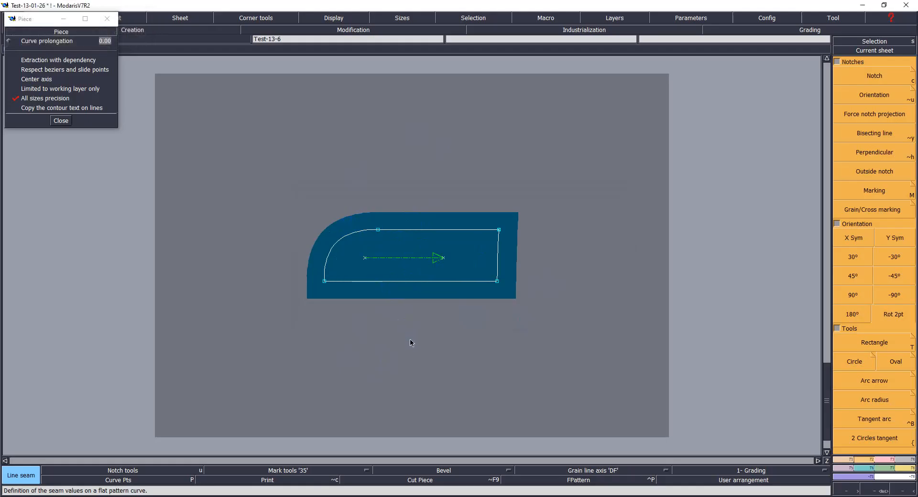
key(ctrl+s)
key(Return)
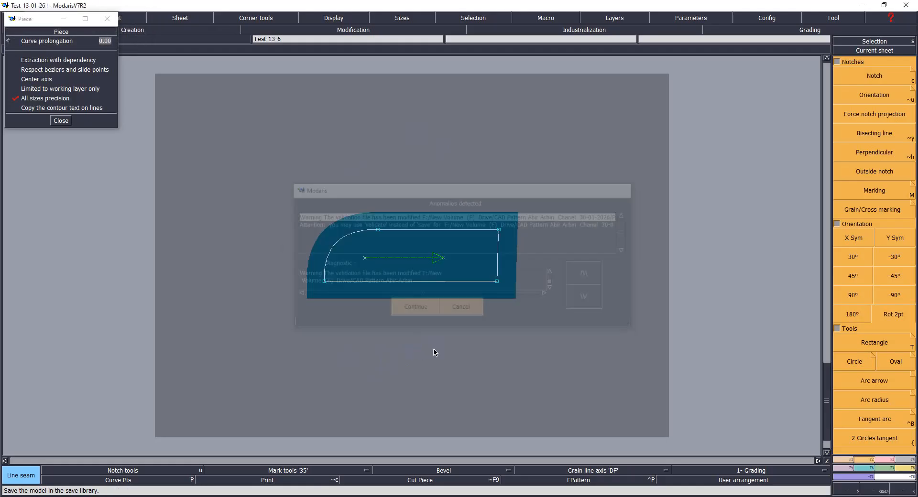
Step: Copy the piece onto a new sheet and mirror the copy horizontally
key(ctrl+c)
click(342, 266)
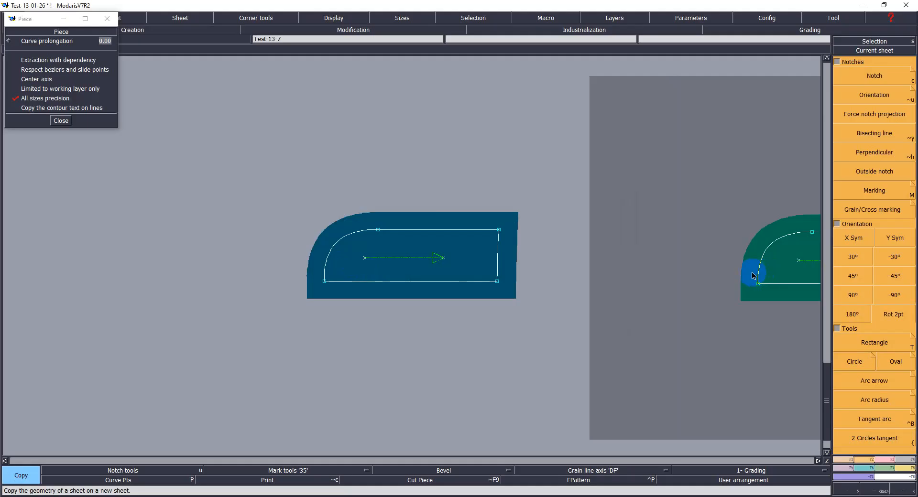
key(Home)
click(855, 240)
click(382, 299)
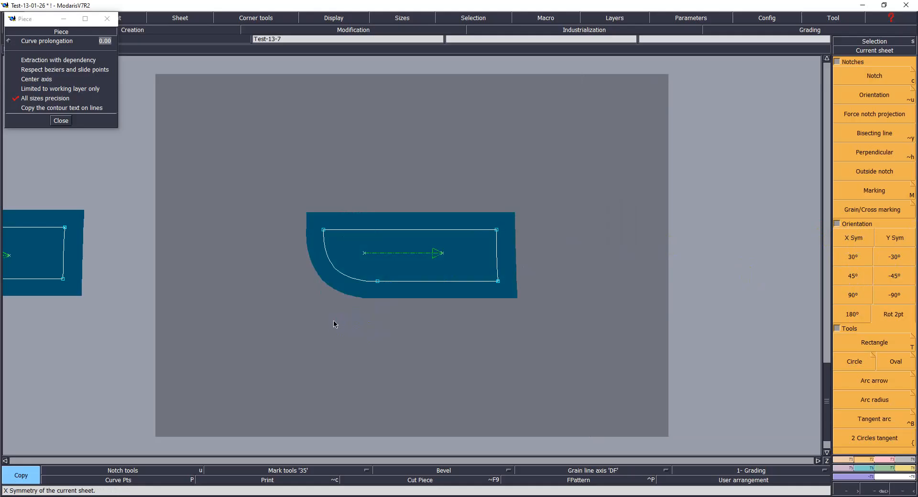
key(Return)
Step: Delete the curve points of the copy's rounded corner to turn it into a straight diagonal edge
drag(269, 165, 542, 332)
key(shift+p)
click(149, 480)
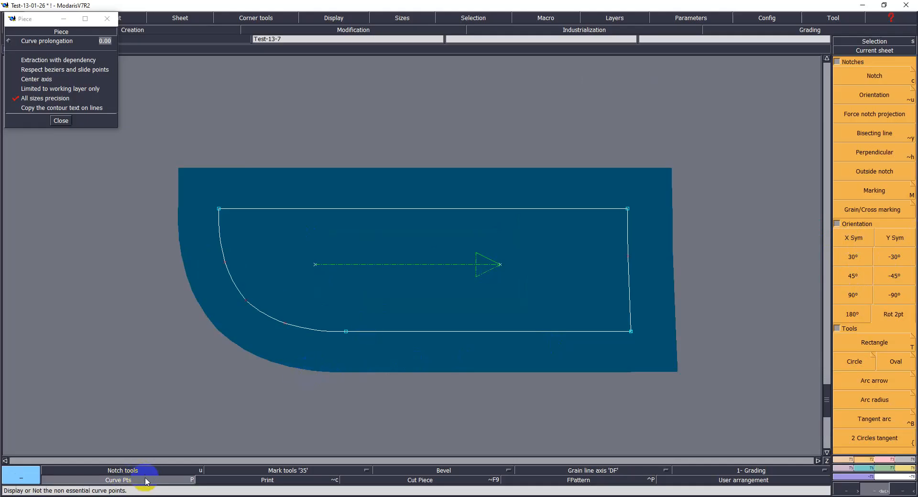
drag(212, 240, 301, 356)
key(Delete)
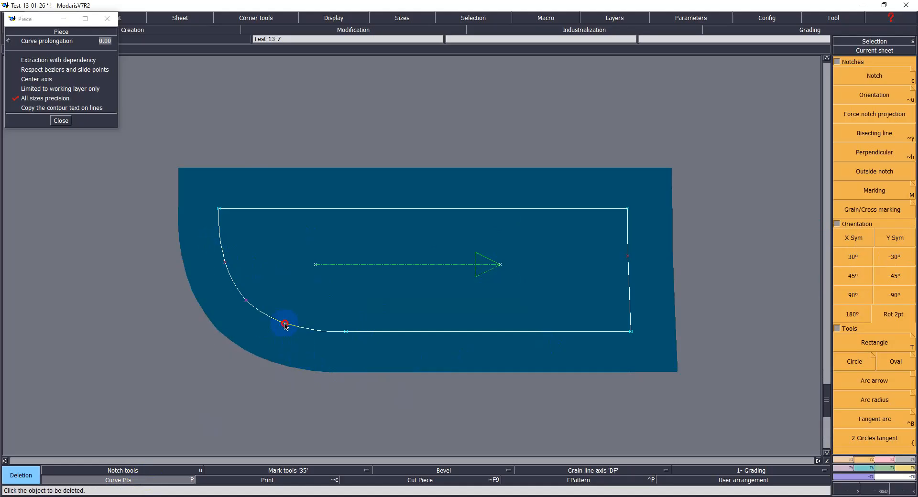
click(285, 325)
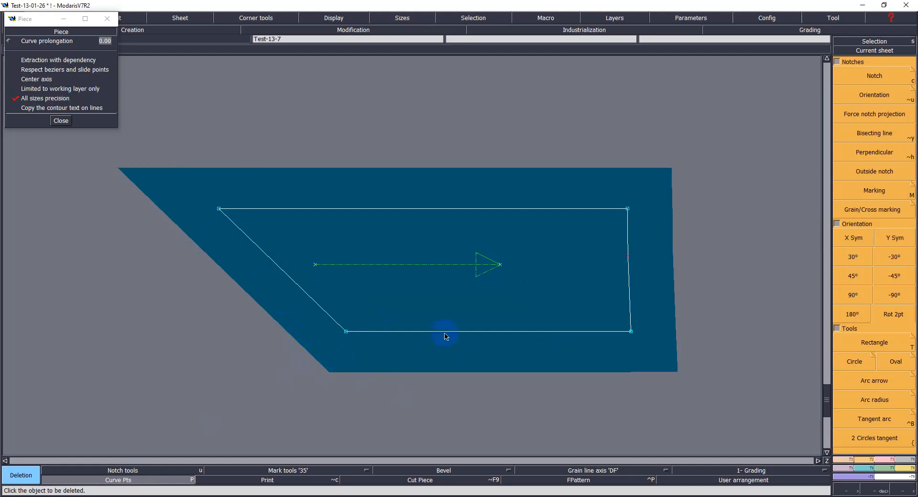
key(F4)
key(F3)
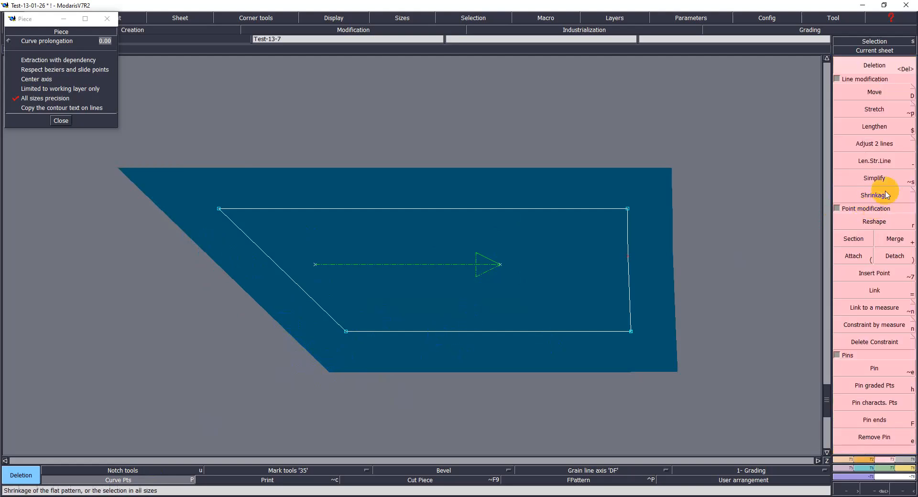
Step: Reshape the copy's lower-left corner about 1.8 cm to the left and save the model
click(877, 223)
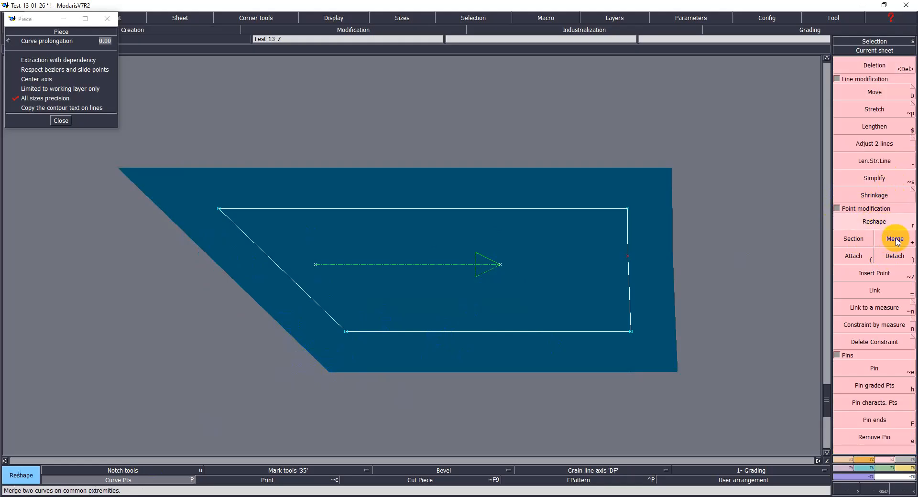
click(346, 332)
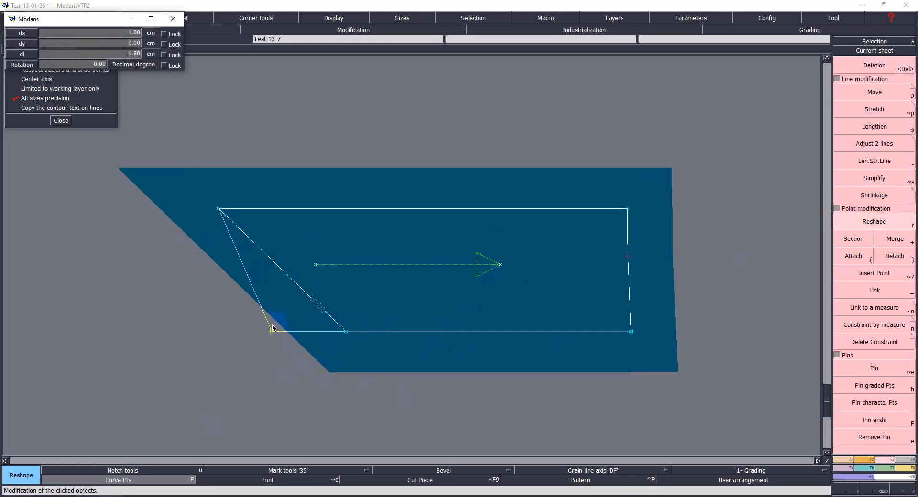
click(276, 331)
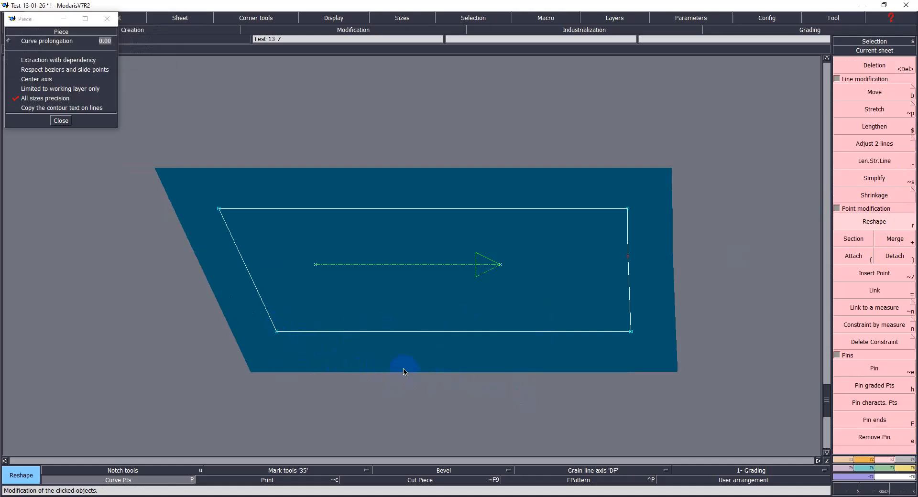
key(ctrl+s)
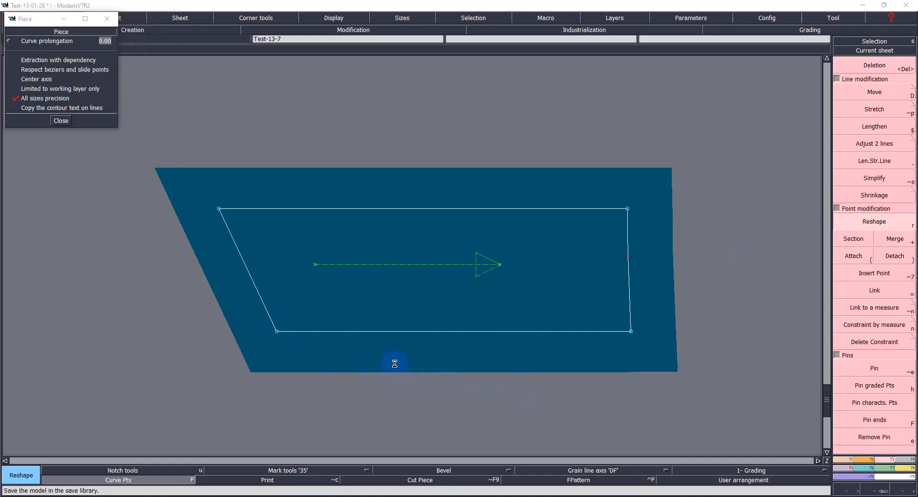
click(414, 307)
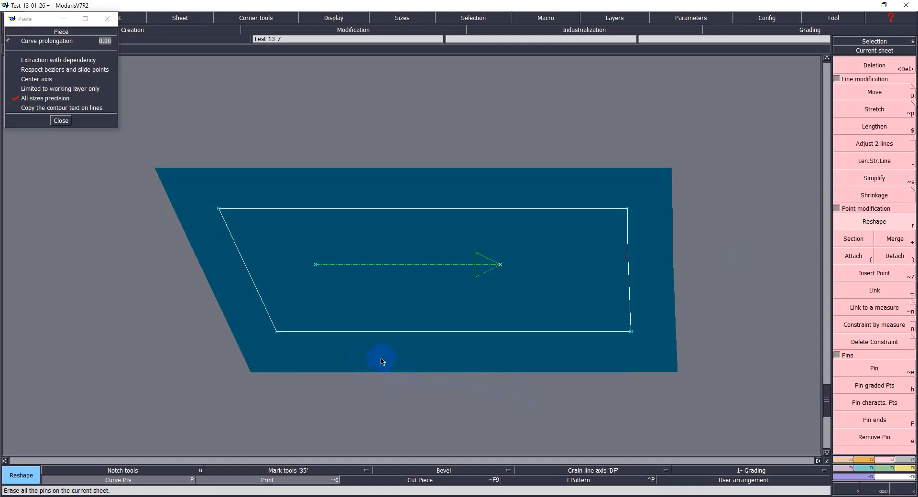
Step: Select the piece's left edge and move it 2.3 cm to the left
key(h)
drag(186, 185, 285, 370)
key(d)
click(273, 333)
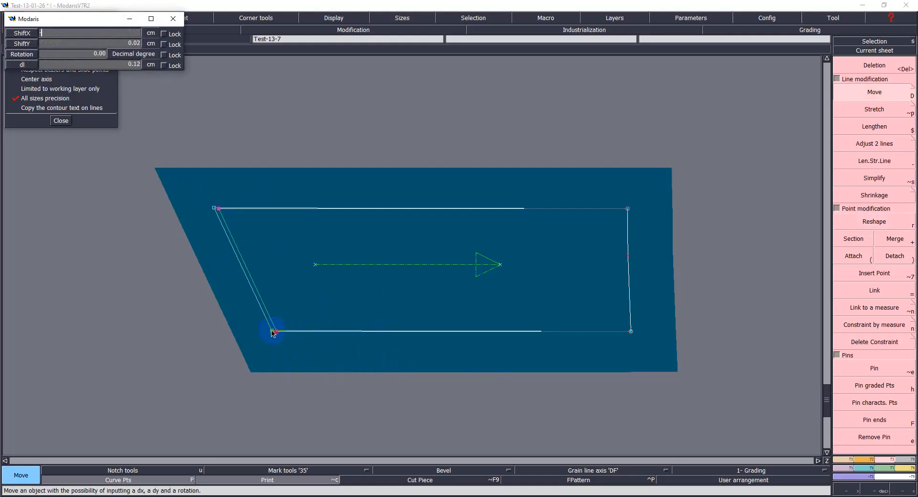
text(-2.3)
key(Return)
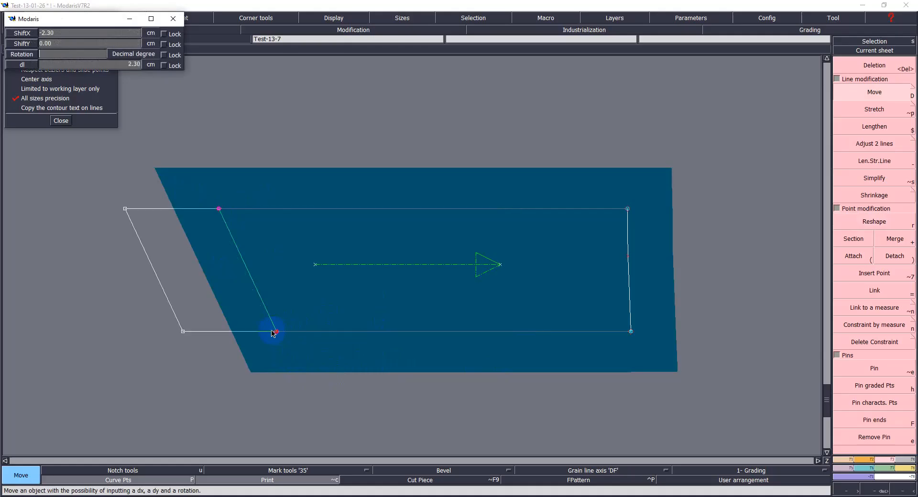
Step: Move the piece's bottom edge 0.5 cm downward with no horizontal shift and save the model
drag(144, 317, 664, 358)
click(630, 336)
text(0)
key(Return)
text(-.5)
key(Return)
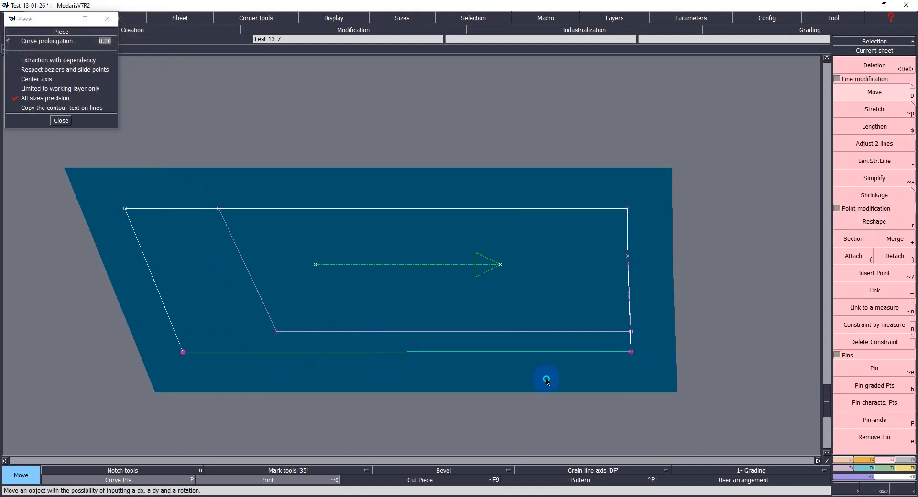
key(ctrl+s)
click(417, 308)
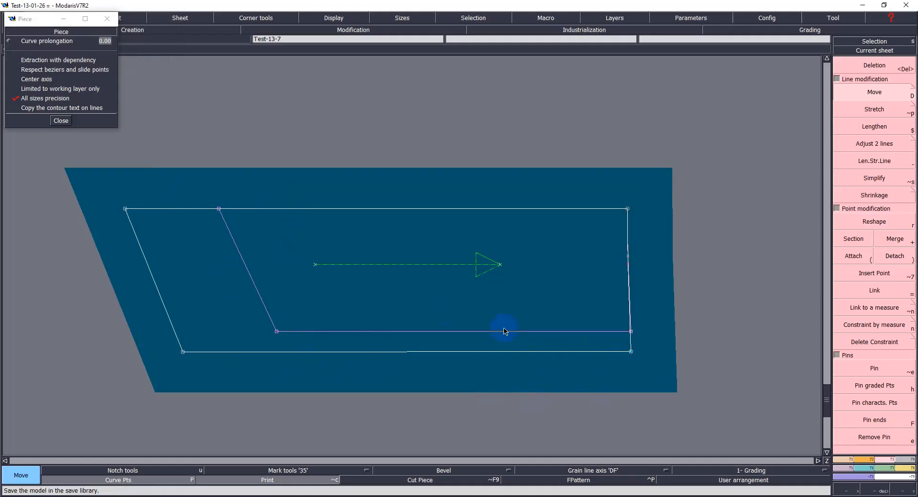
Step: Create a symmetrical piece with Sym2Pts by mirroring about the bottom edge
key(F5)
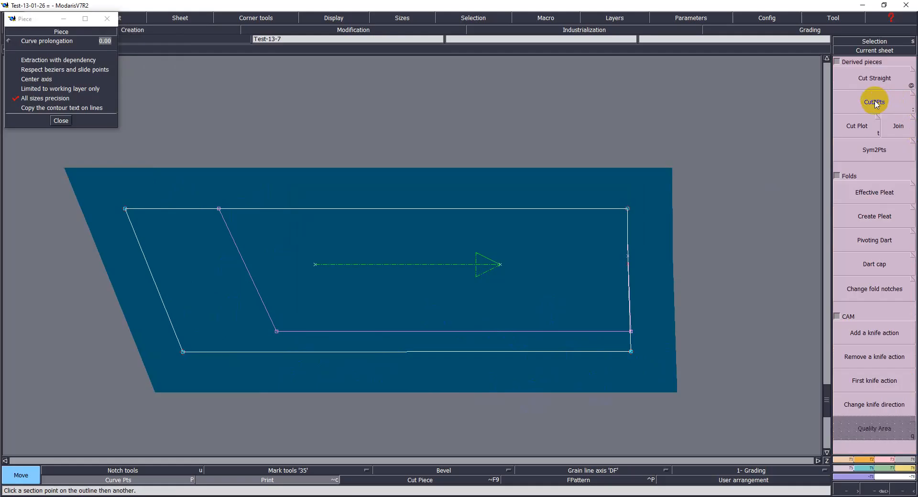
click(874, 149)
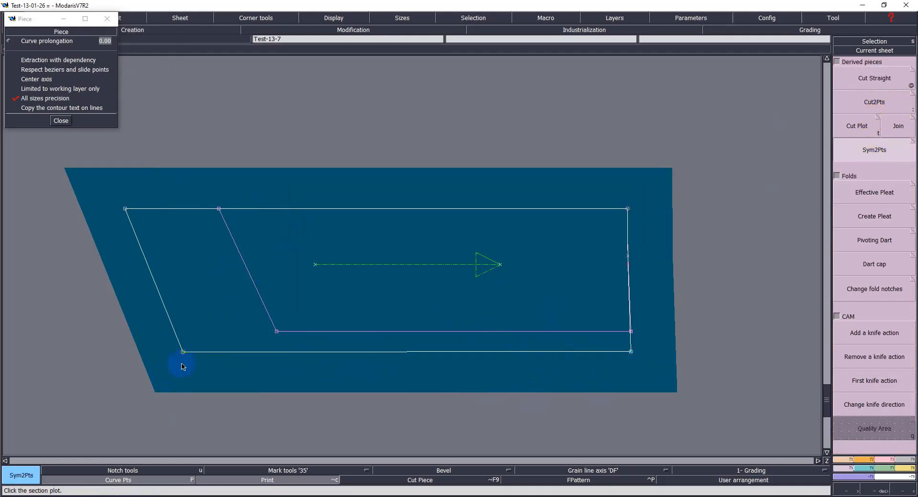
drag(183, 355, 631, 352)
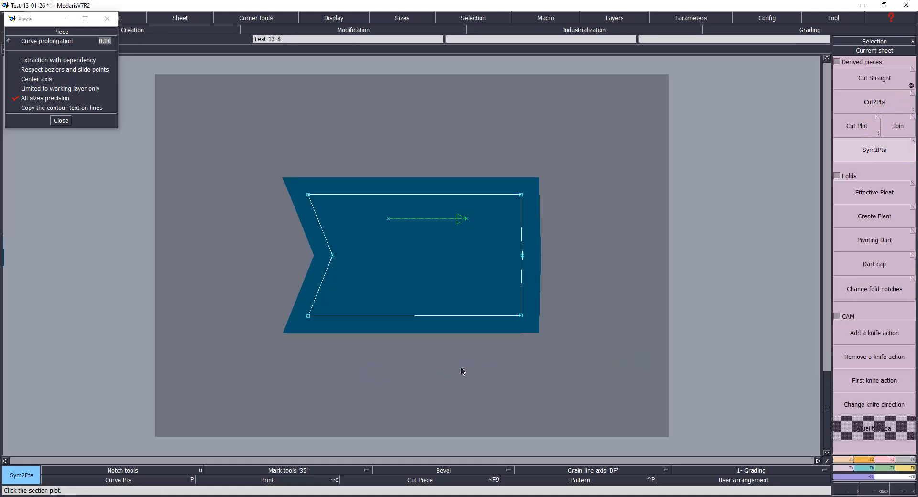
Step: Draw a line across the middle of the new chevron piece from its left notch point to its right edge point
key(b)
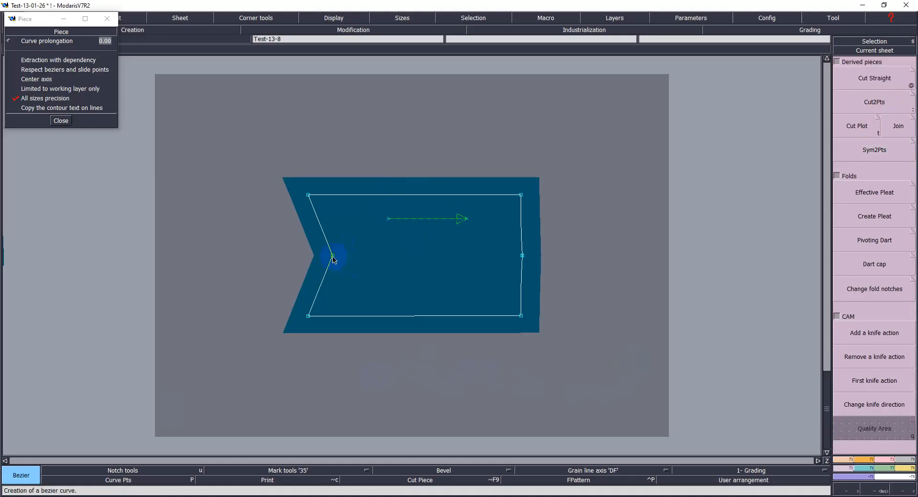
click(333, 256)
click(522, 255)
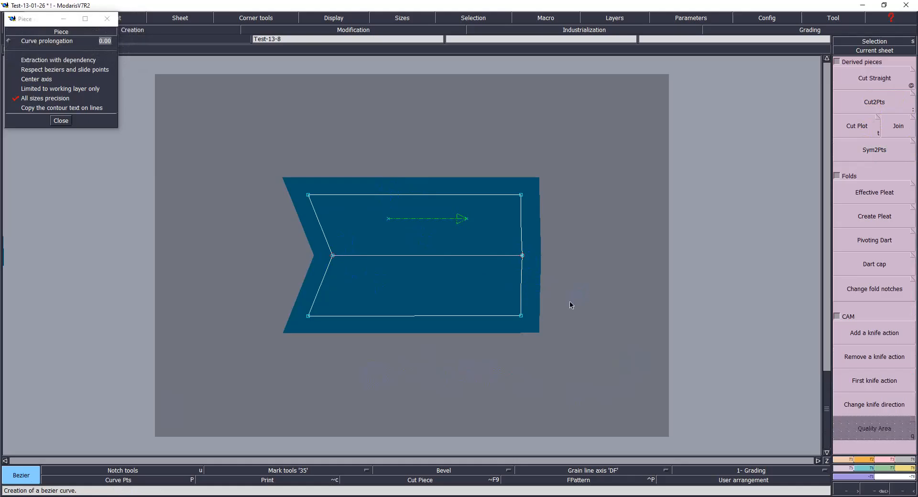
key(j)
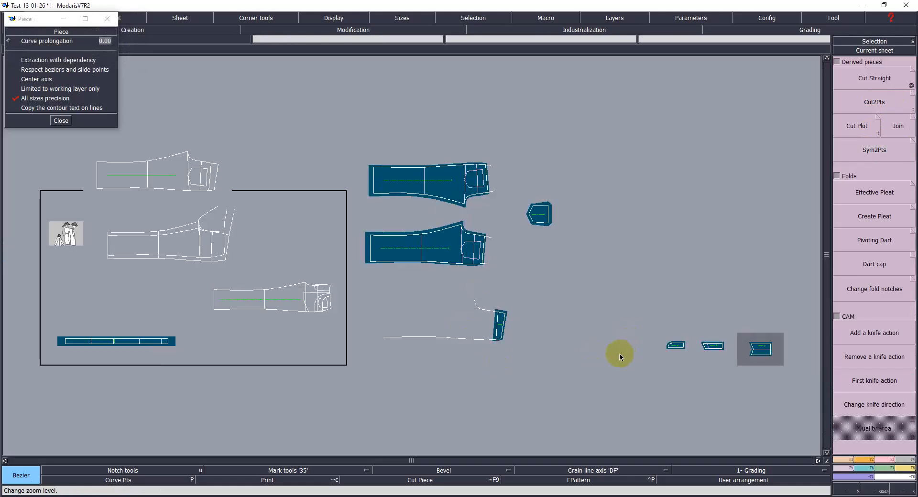
Step: Delete the small intermediate piece sheet from the desk
key(Delete)
click(712, 344)
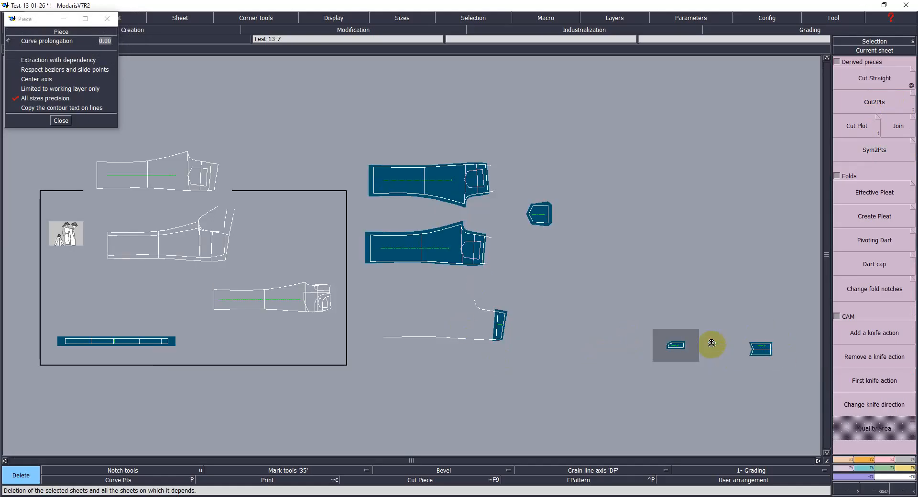
Step: Arrange the rounded yoke piece and the chevron piece next to each other on the desk
key(space)
click(682, 342)
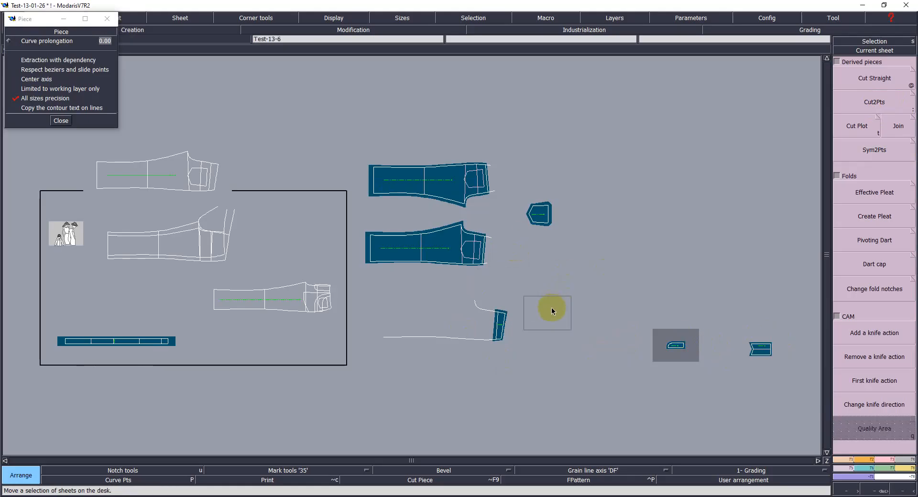
click(281, 247)
click(853, 332)
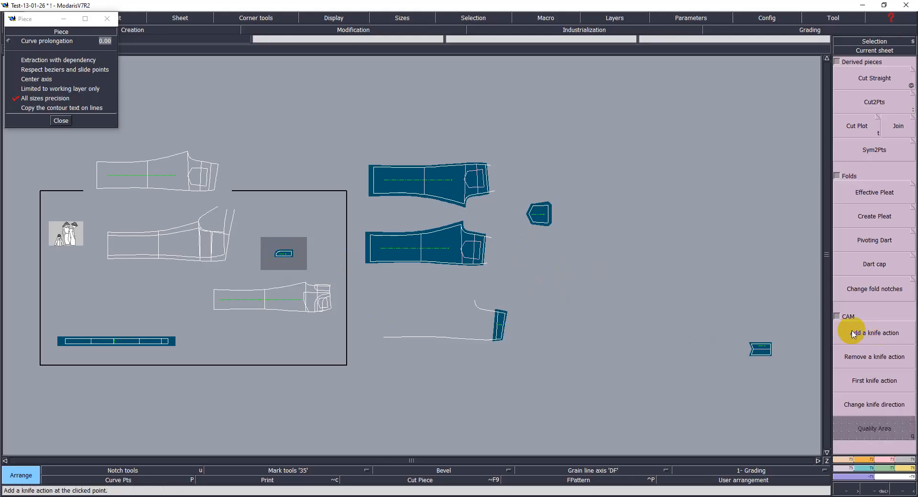
click(334, 256)
key(Return)
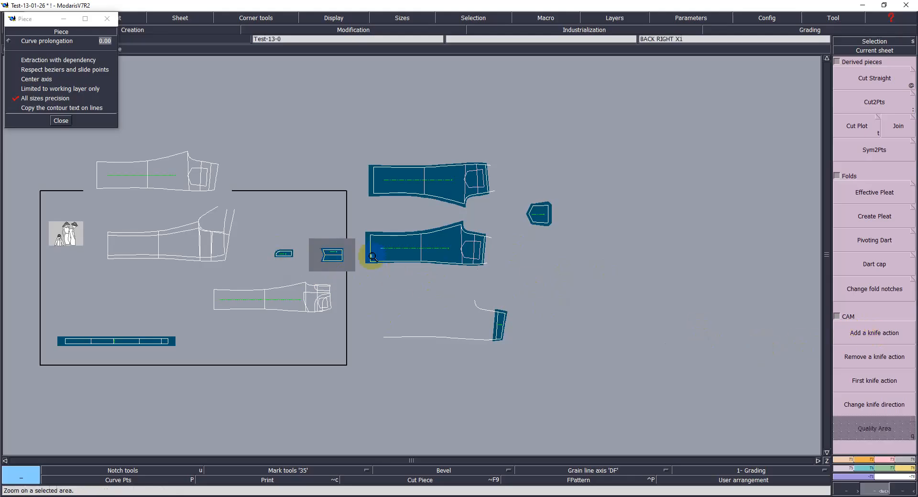
Step: Marry the rounded piece onto the chevron piece, matching its lower-right corner to the chevron's bottom-right corner
drag(270, 231, 356, 279)
click(282, 306)
key(m)
click(237, 268)
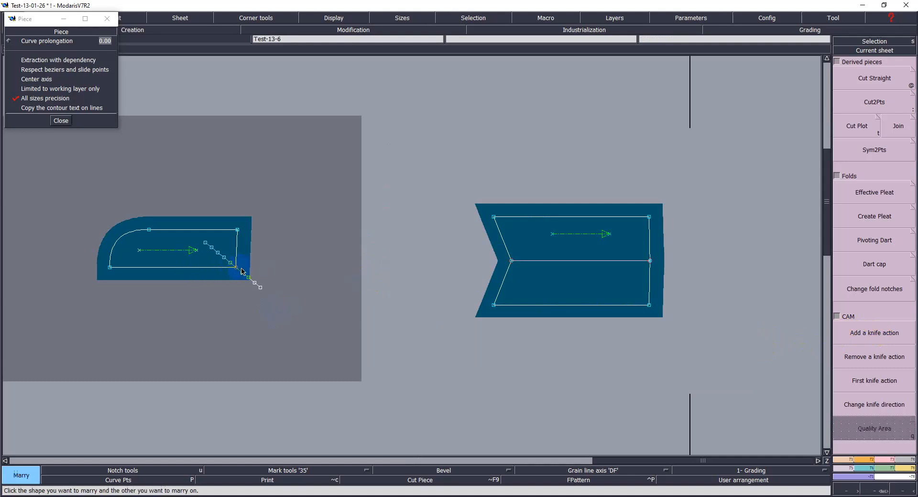
click(649, 305)
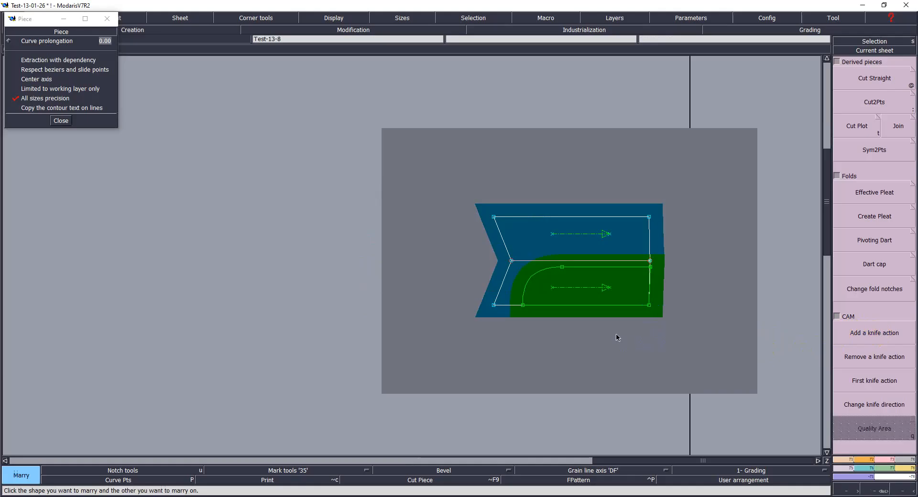
Step: Move the married piece straight down with zero horizontal shift so its top aligns with the chevron's middle line
key(Home)
click(494, 305)
key(Return)
drag(197, 110, 597, 371)
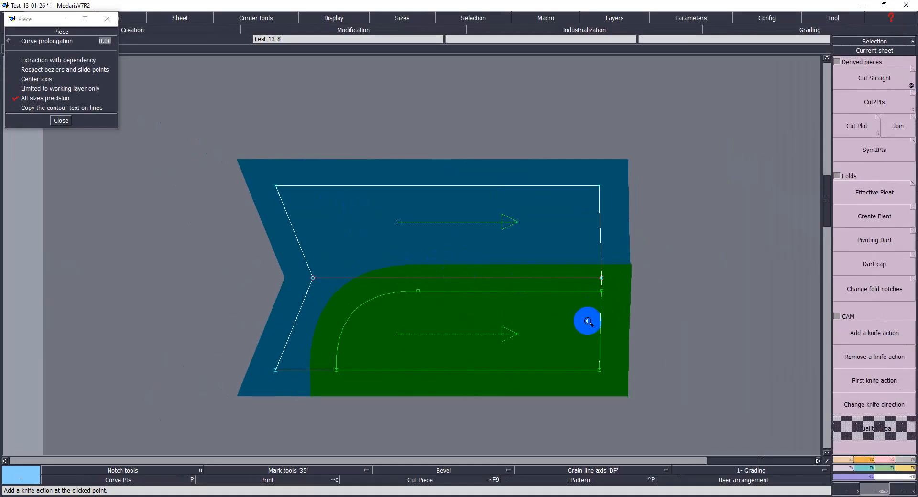
key(m)
click(515, 322)
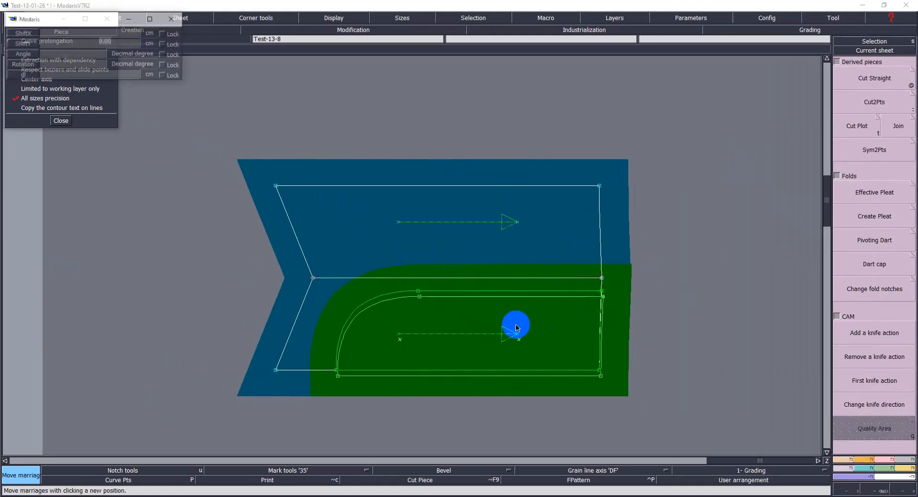
text(0)
key(Return)
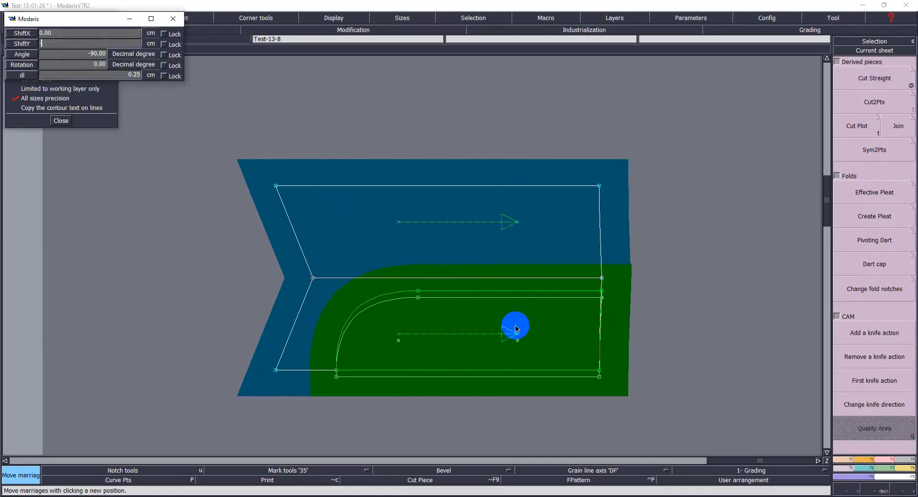
key(Return)
click(622, 380)
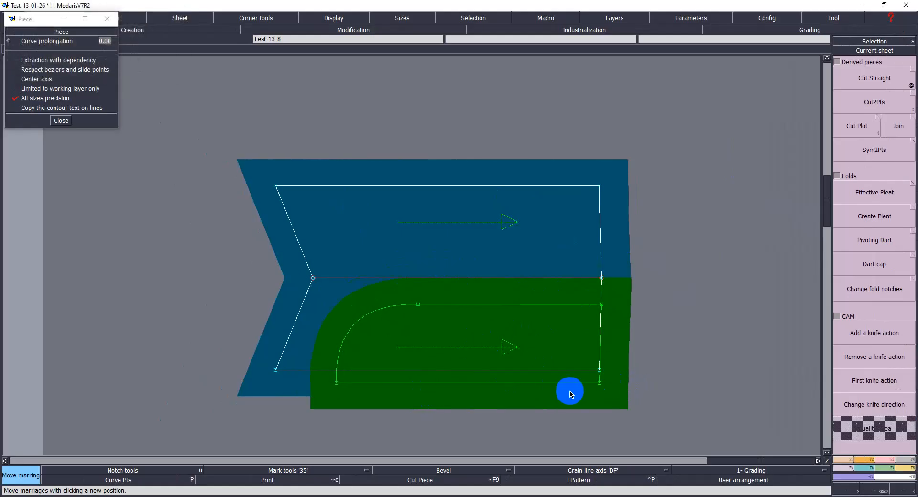
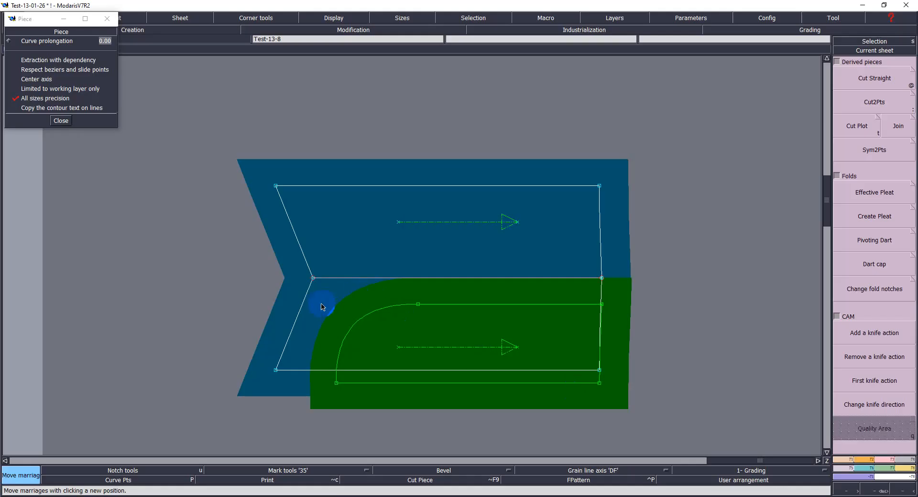
Step: Reshape the chevron's inner middle point onto the married piece's left edge and save the model
key(r)
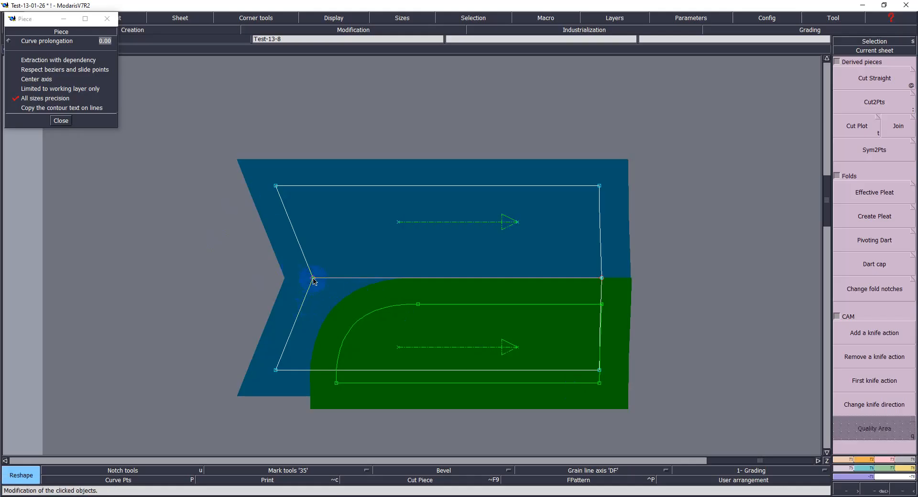
click(312, 278)
click(324, 281)
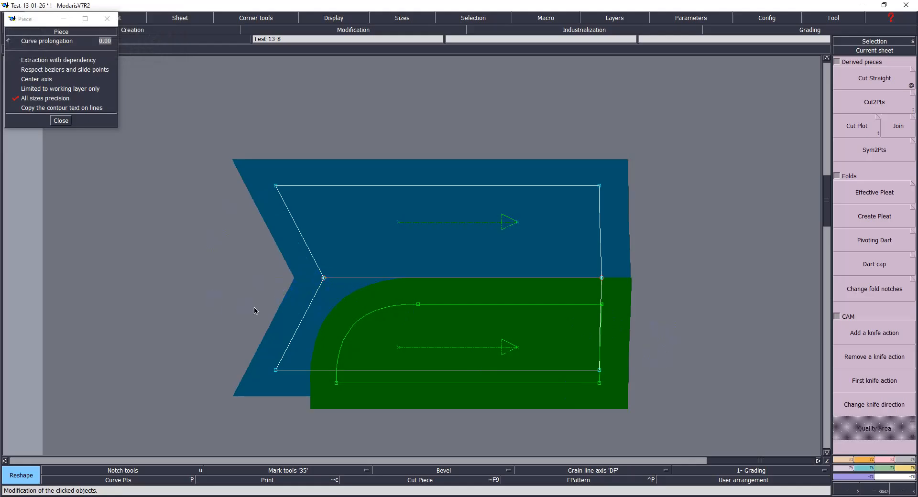
key(ctrl+s)
click(406, 308)
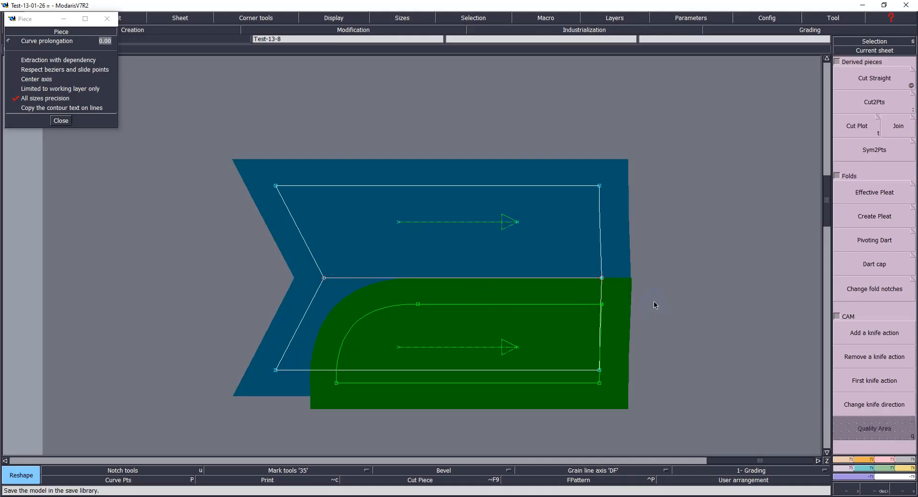
Step: Divorce the married piece and align the chevron's top-left corner vertically above its middle point
key(d)
click(447, 315)
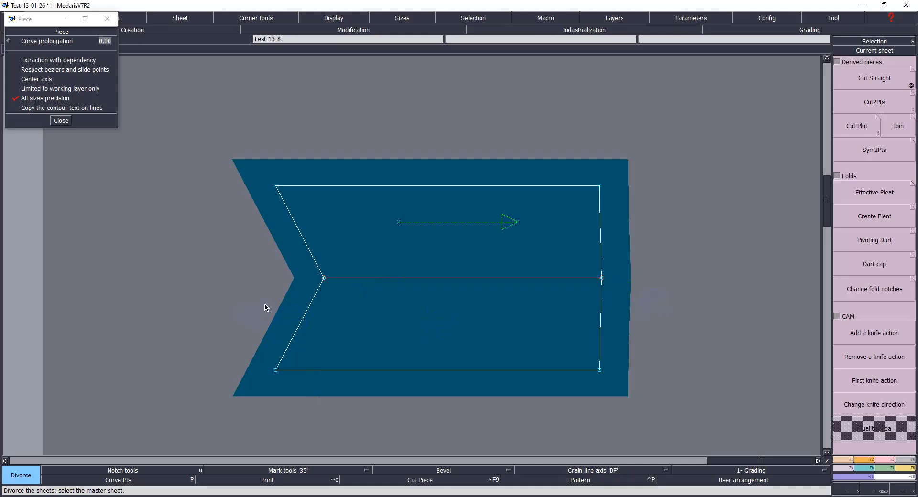
key(a)
click(324, 278)
click(276, 185)
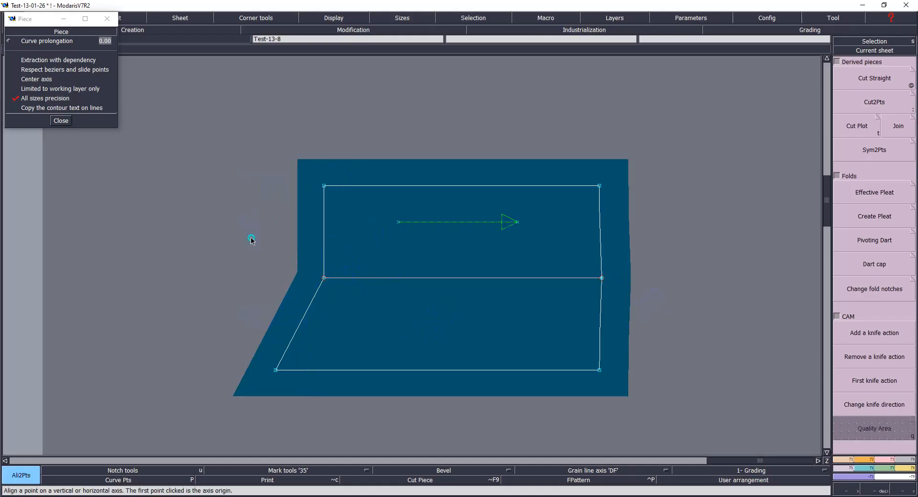
Step: Draw a vertical line from the middle point down to the bottom edge and insert its end point there
key(b)
click(323, 279)
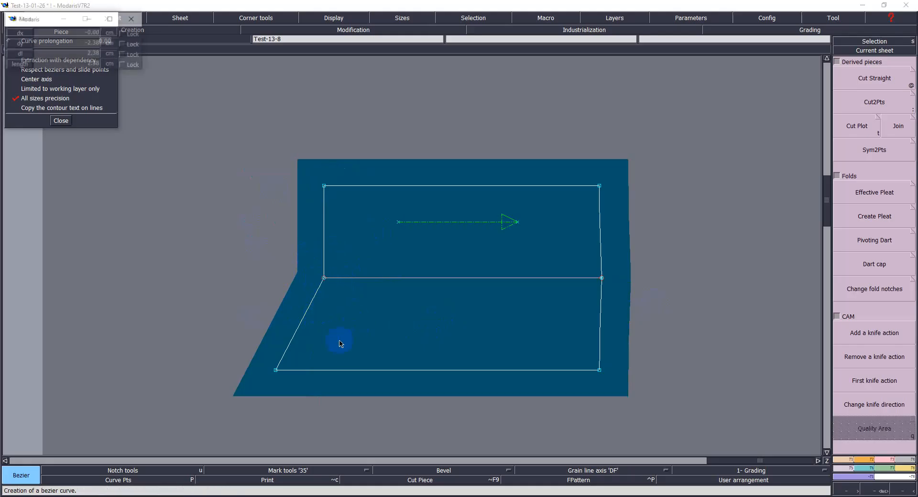
click(324, 371)
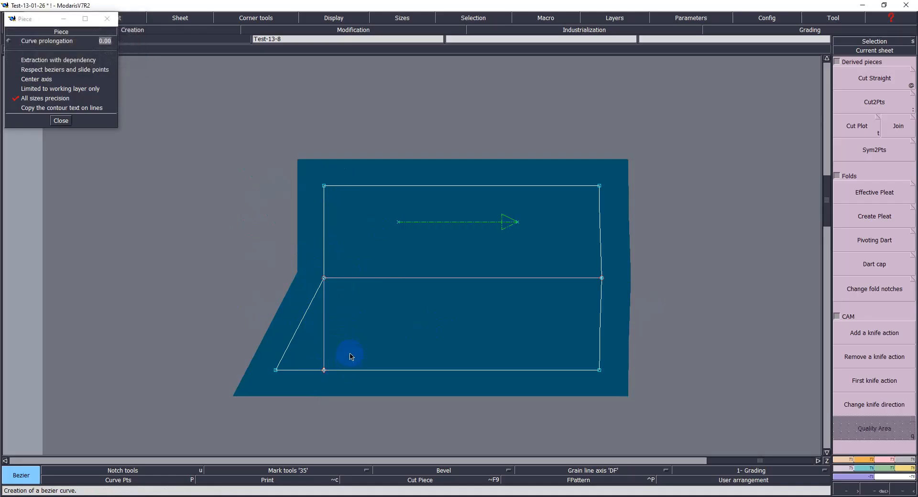
key(i)
click(324, 371)
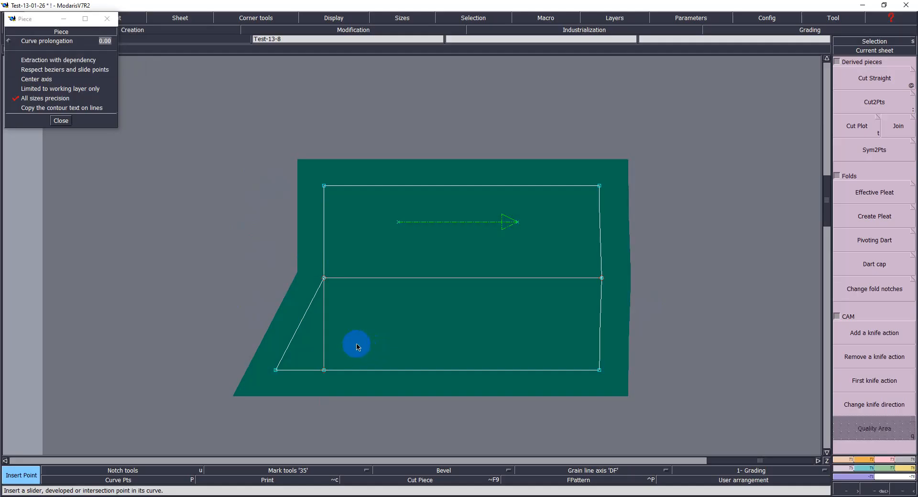
key(alt+c)
key(shift+e)
key(alt+e)
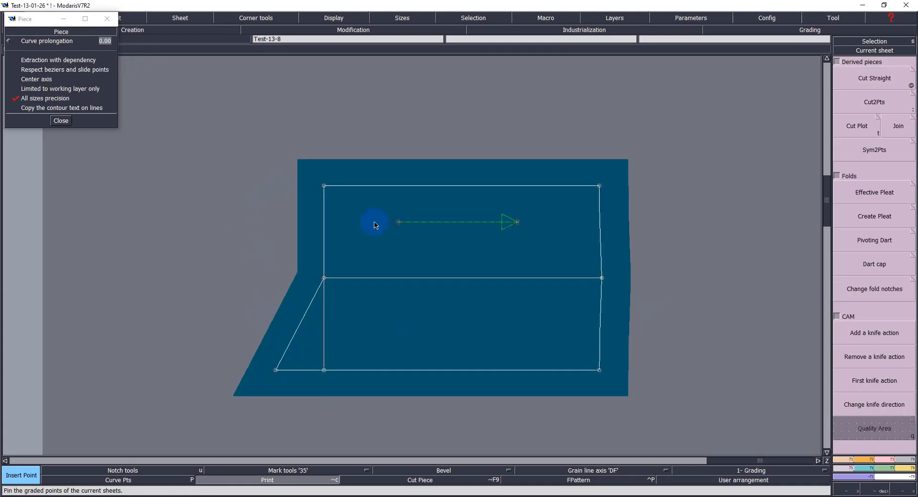
Step: Move the top-left corner and the new bottom point 1 cm to the right
click(324, 186)
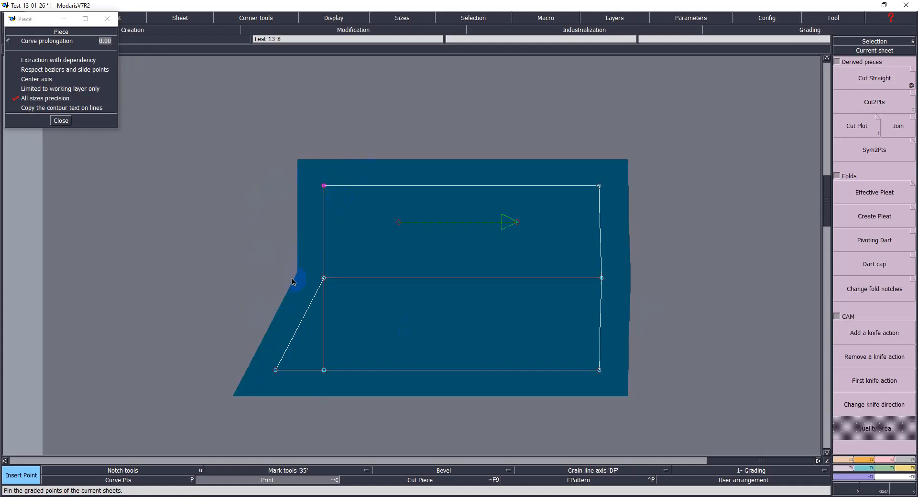
click(325, 361)
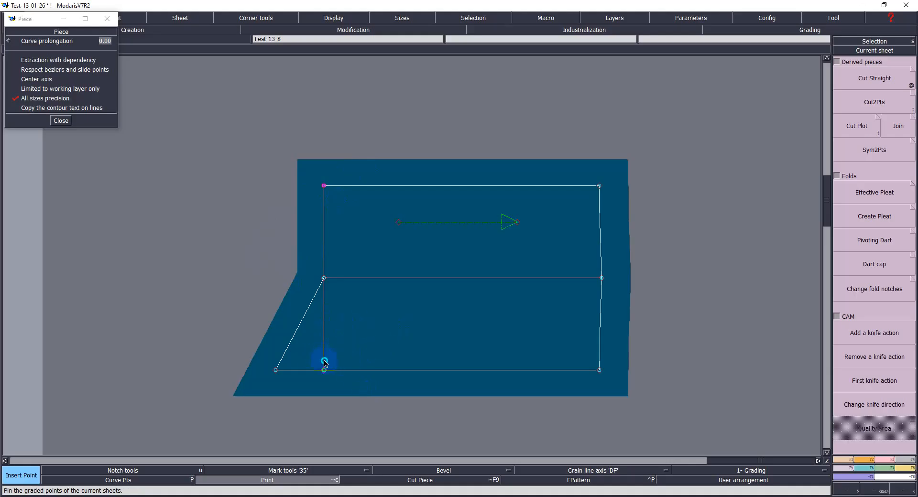
key(m)
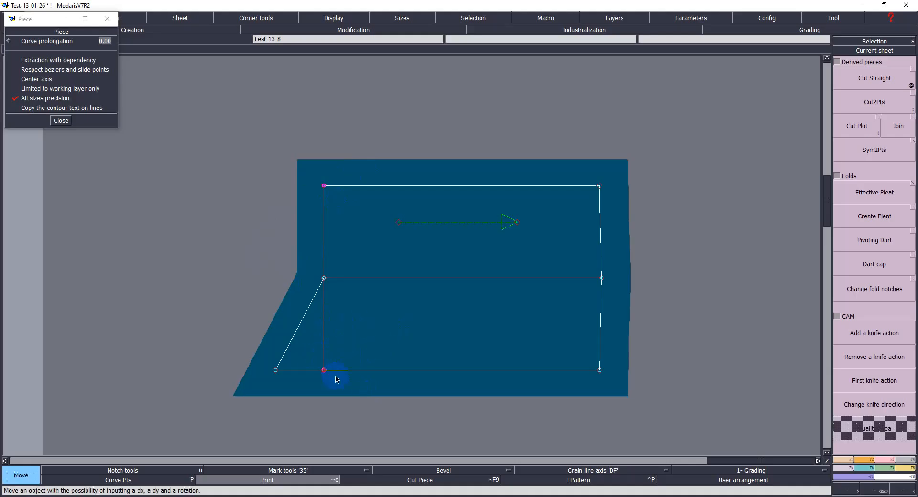
drag(324, 374, 330, 375)
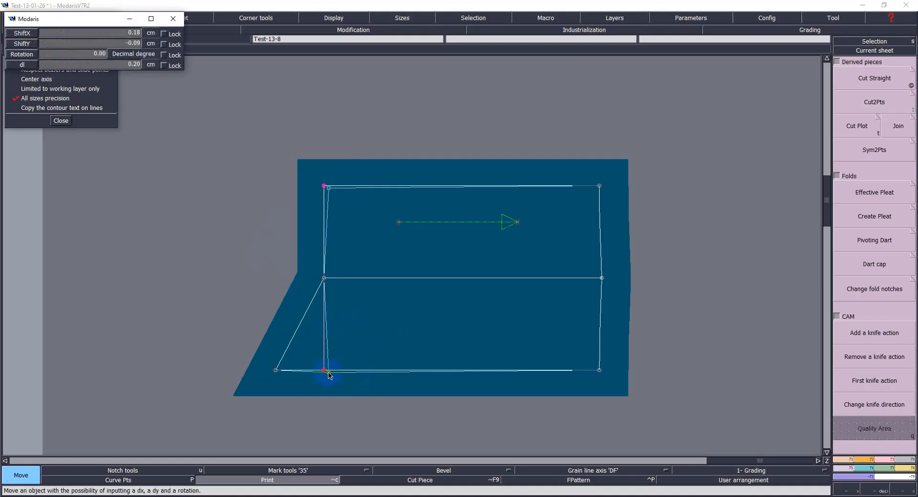
key(Down)
text(1)
key(Return)
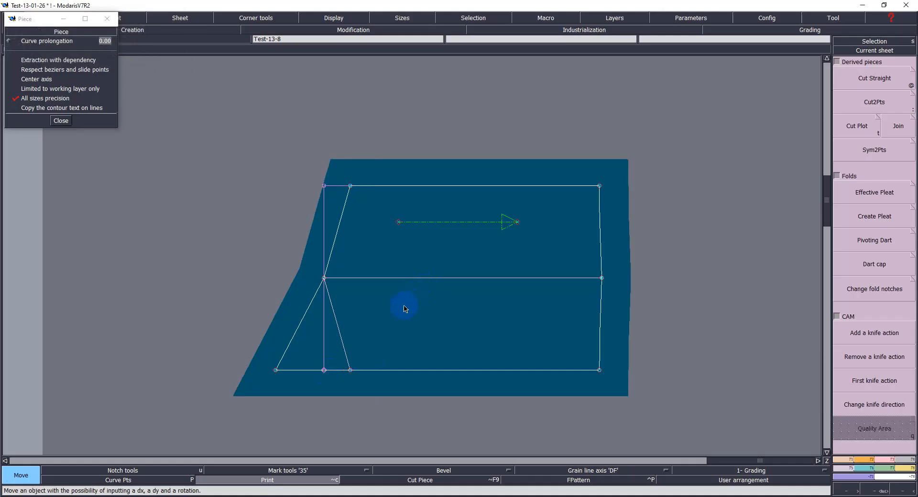
Step: Place a developed point 1 cm up the slanted lower-left line from its bottom corner
key(alt+c)
click(371, 330)
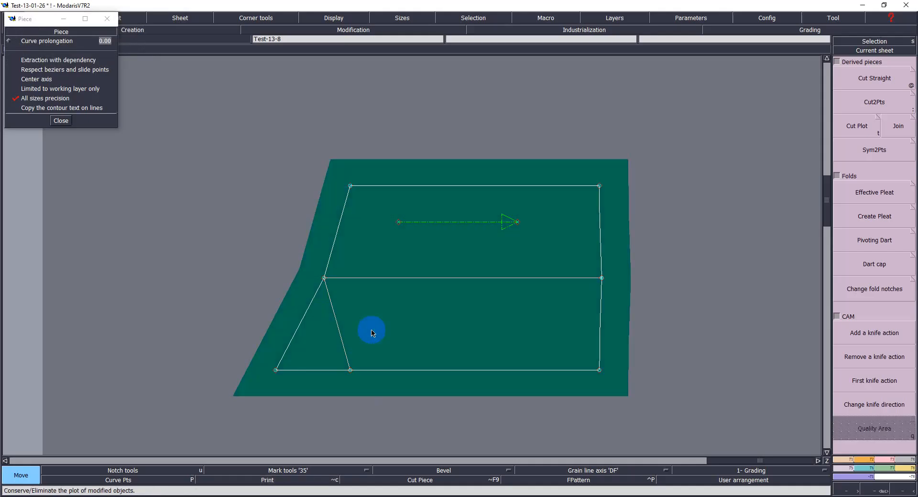
click(311, 393)
key(d)
click(276, 371)
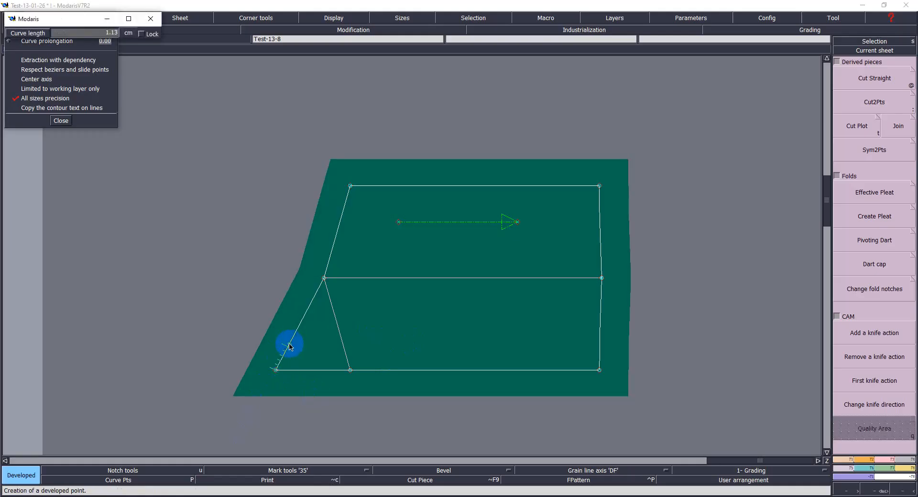
click(289, 345)
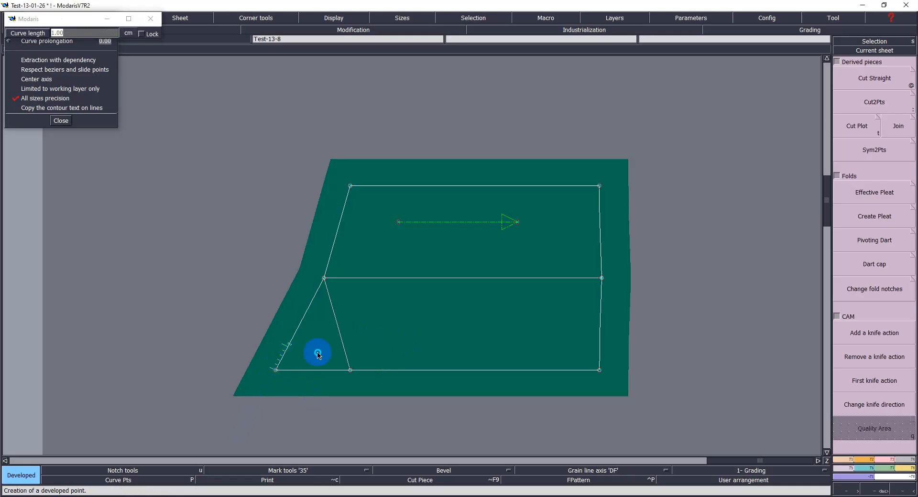
key(i)
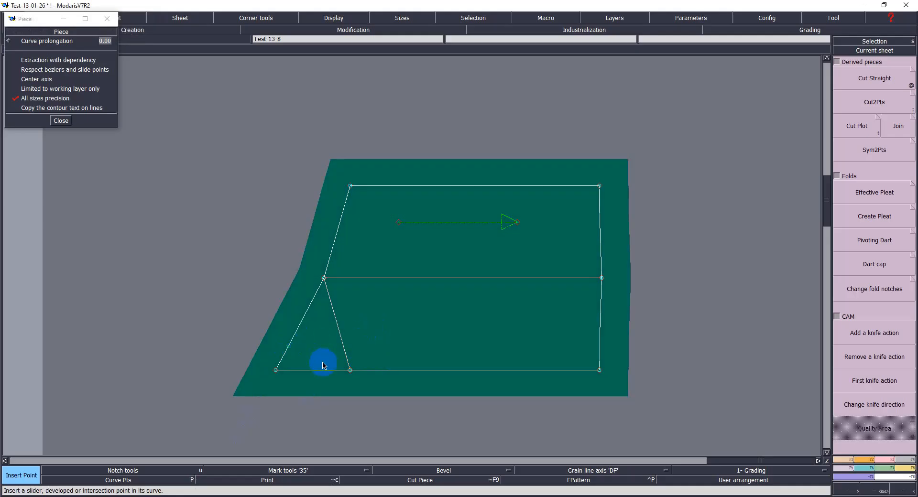
Step: Draw a curved Bezier line from the developed point to the bottom inner point
key(b)
click(287, 346)
click(350, 370)
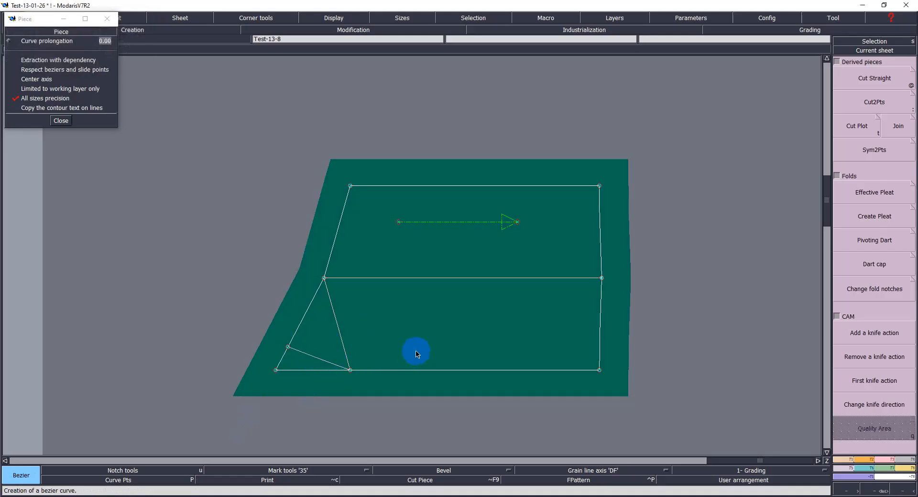
drag(333, 353, 317, 371)
click(403, 360)
key(h)
click(445, 342)
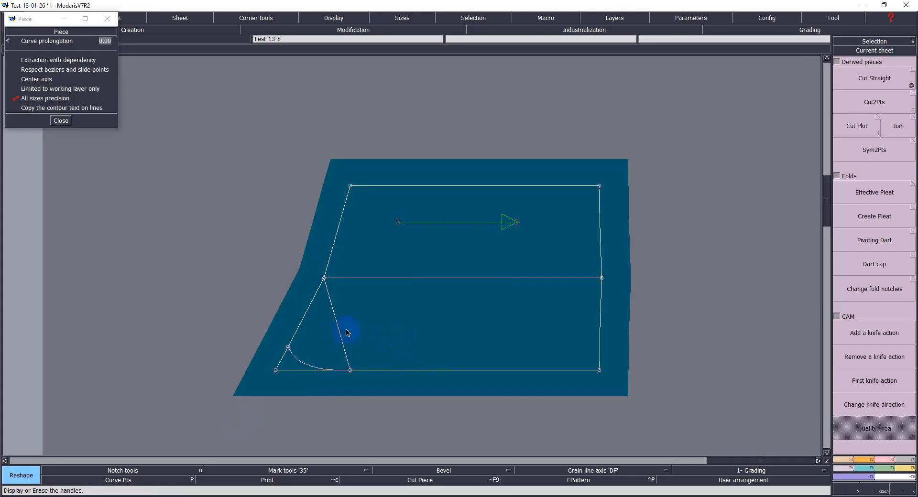
Step: Create a symmetry axis along the slanted line and symmetrize the curve across it
key(F1)
click(856, 342)
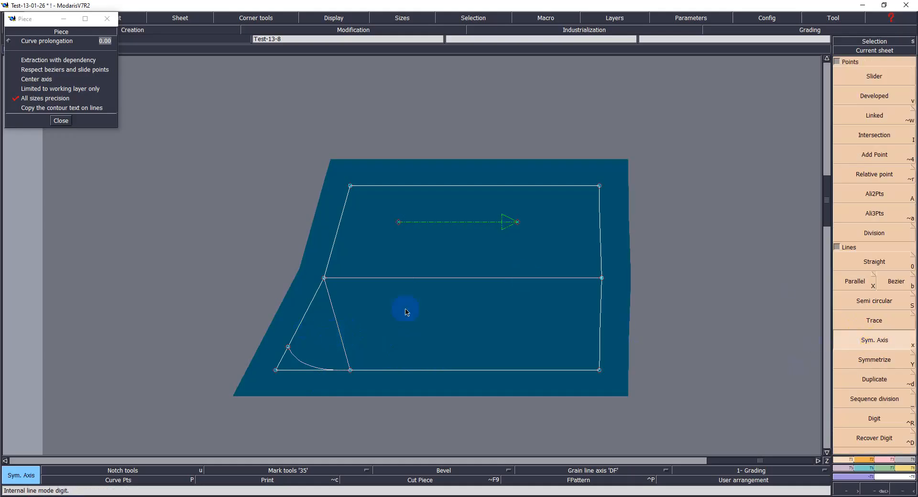
click(289, 347)
click(300, 324)
click(866, 361)
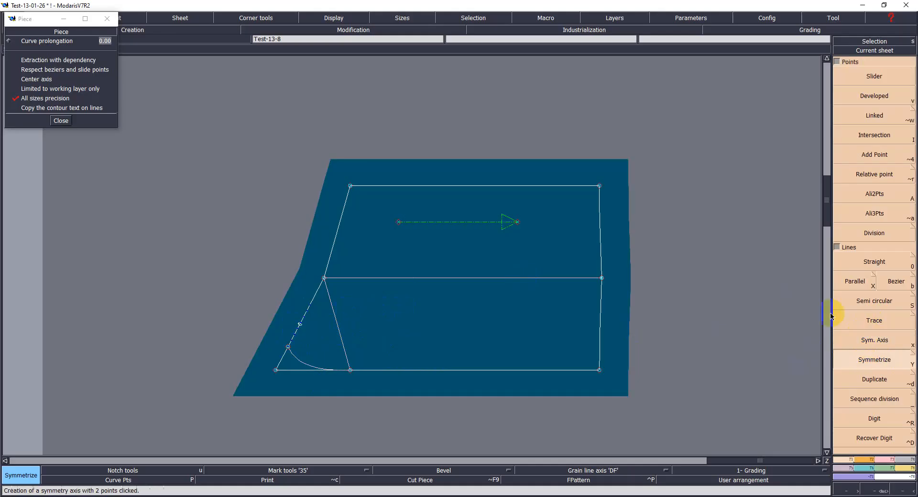
click(300, 365)
click(343, 341)
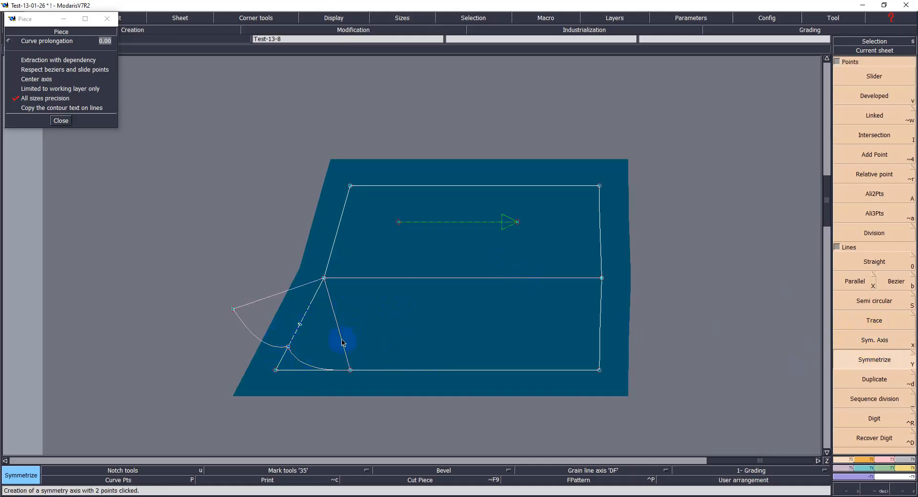
drag(184, 113, 676, 430)
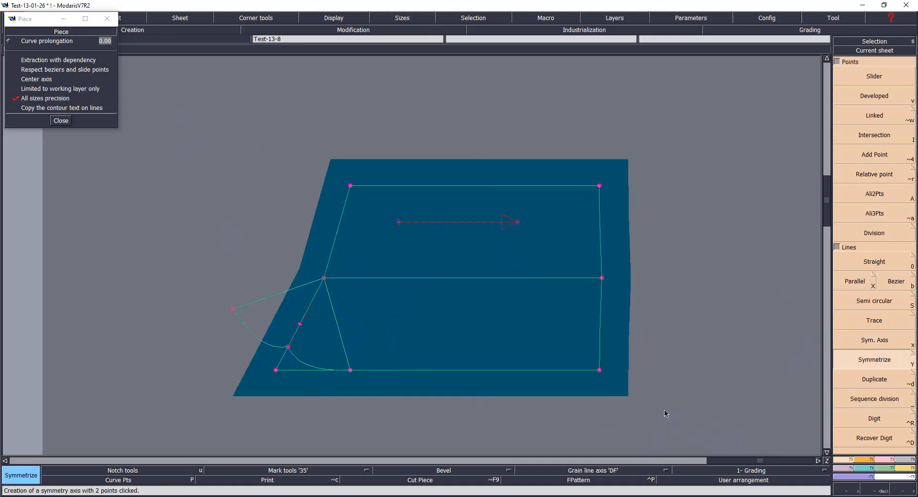
Step: Extract a seam piece from the yoke including the mirrored extension area
key(e)
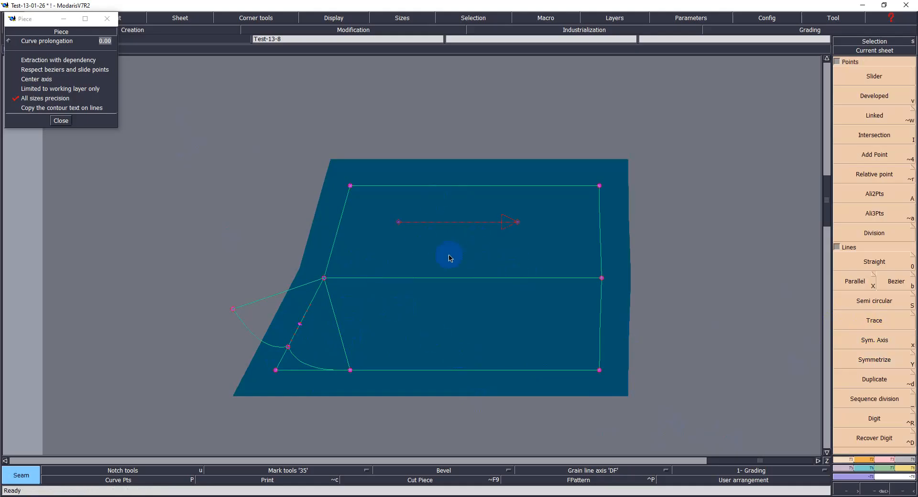
click(409, 237)
click(451, 310)
click(330, 325)
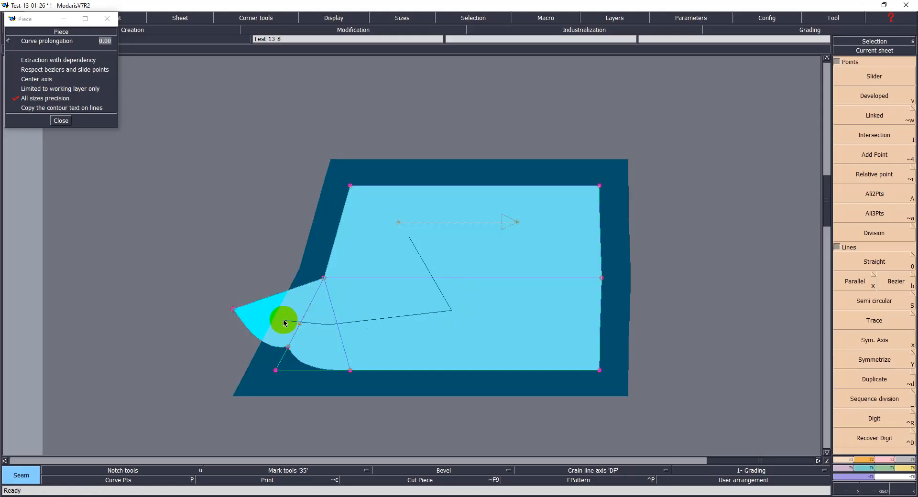
right_click(284, 323)
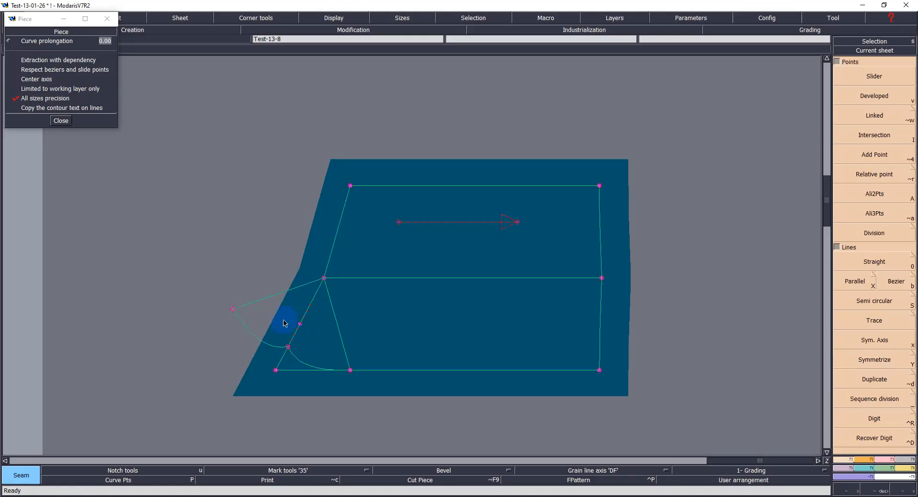
Step: Delete the working sheet from the desk
key(Delete)
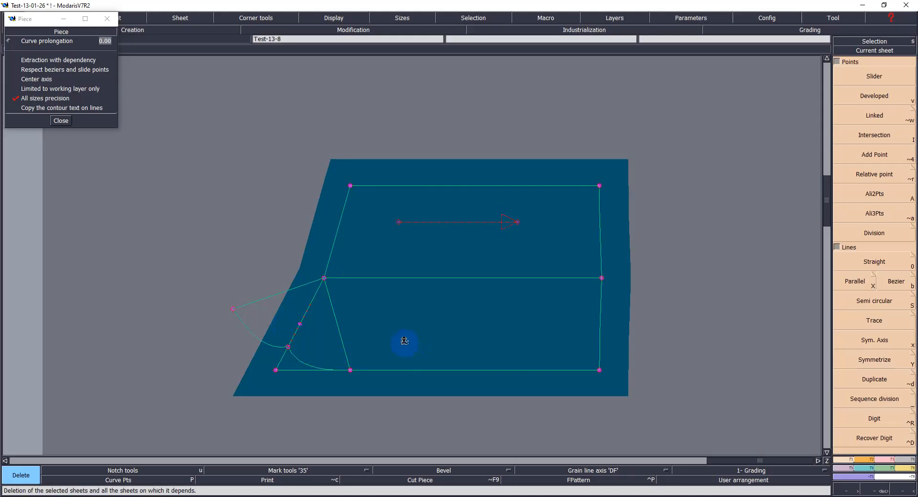
click(458, 331)
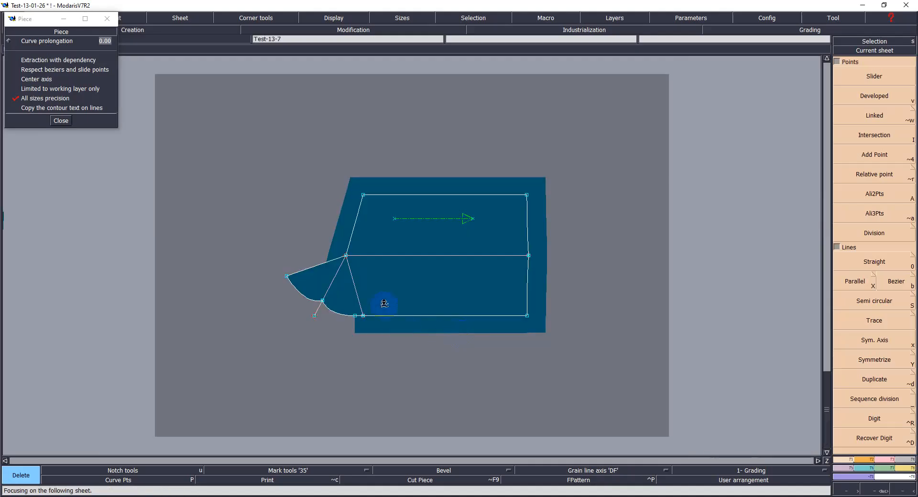
drag(264, 225, 398, 362)
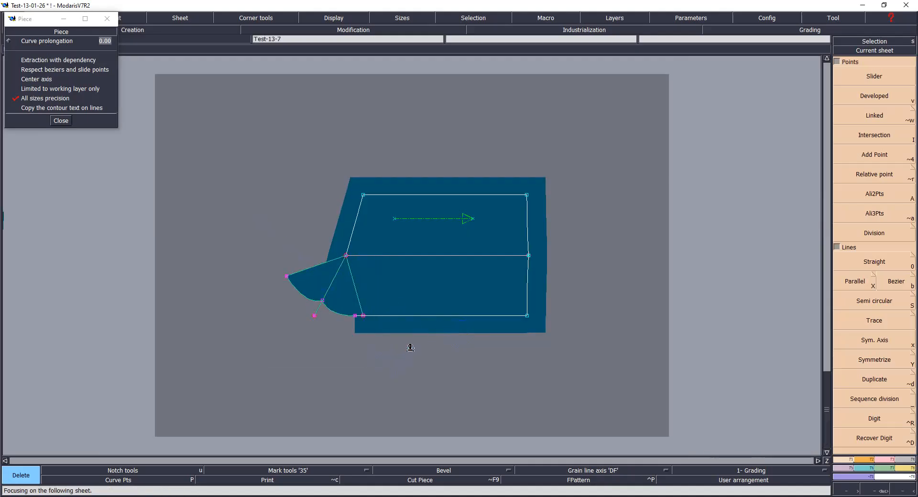
drag(264, 150, 610, 439)
Step: Set a 1 cm line seam on the piece's lower edge
key(l)
click(413, 321)
click(411, 326)
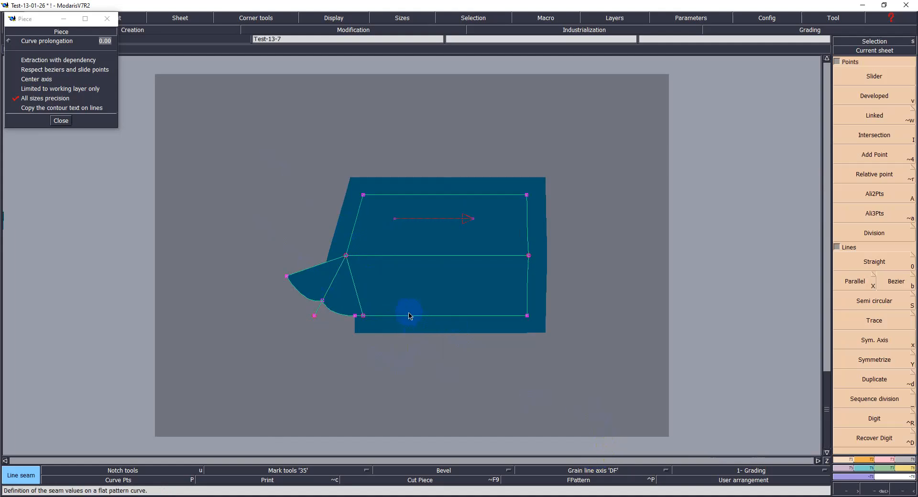
text(1.1)
key(Return)
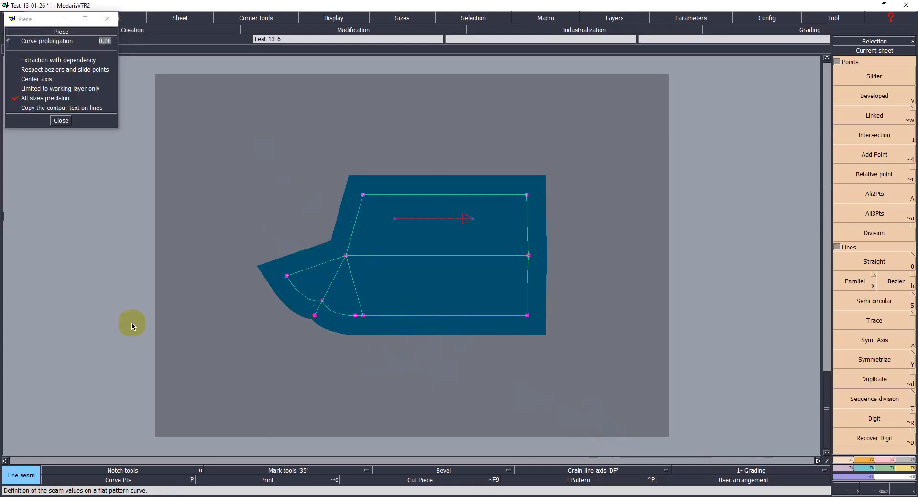
click(257, 348)
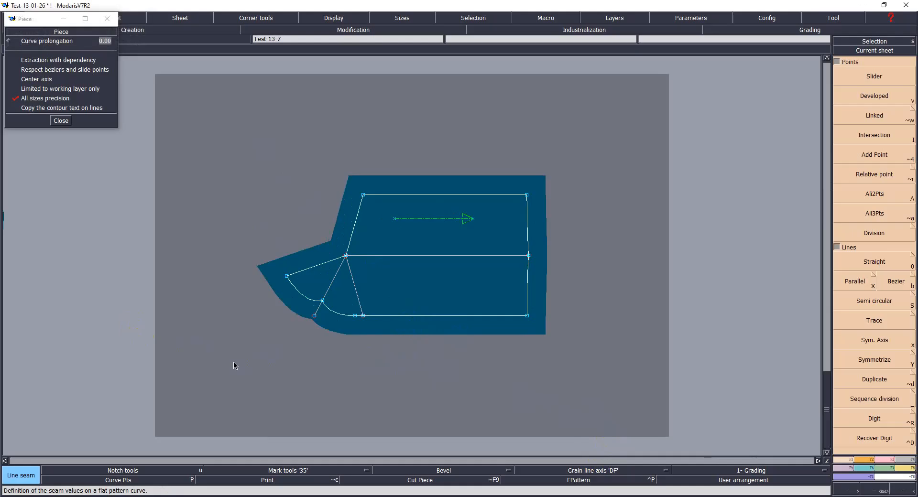
Step: Attach the extension curve's loose end point to the inner curve point and save the model
key(a)
click(314, 318)
click(322, 304)
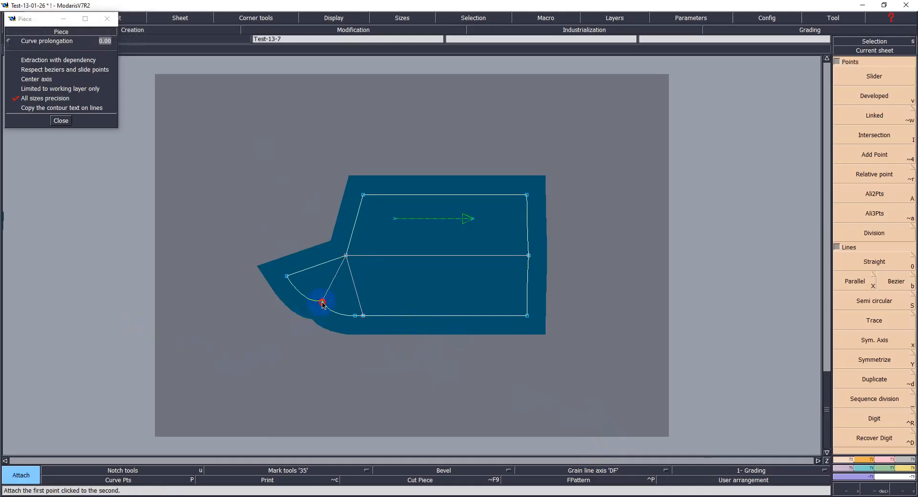
click(295, 341)
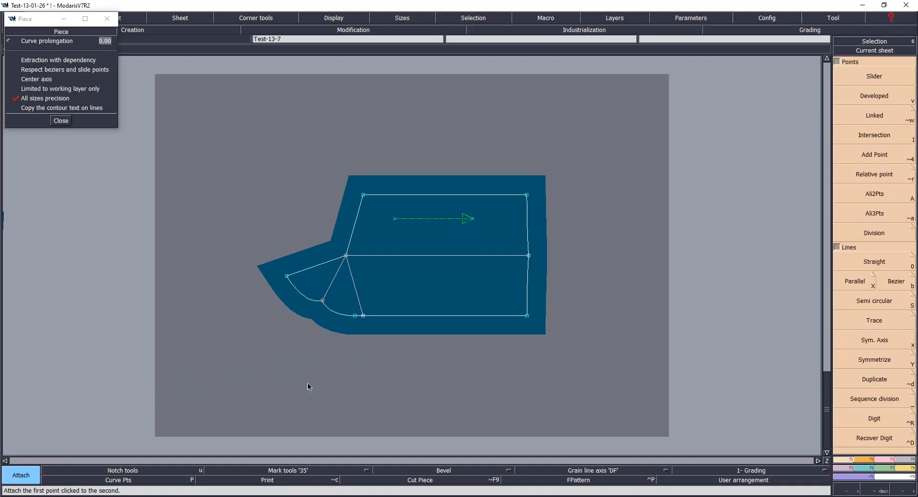
key(ctrl+s)
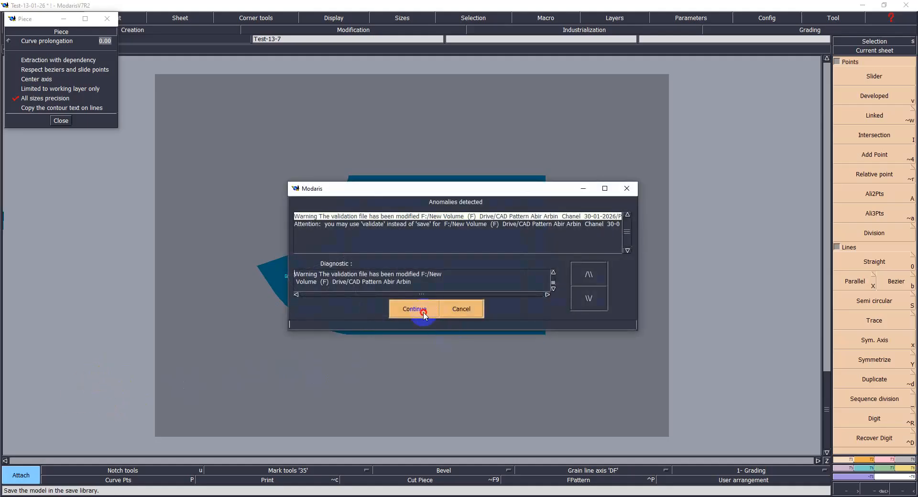
click(420, 316)
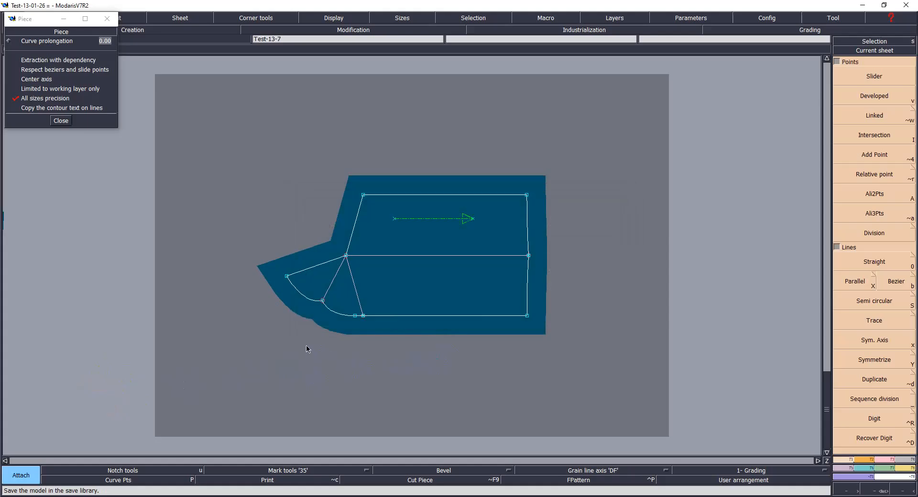
Step: Change the piece's upper-left corner to Previous turn up and save the model
key(F4)
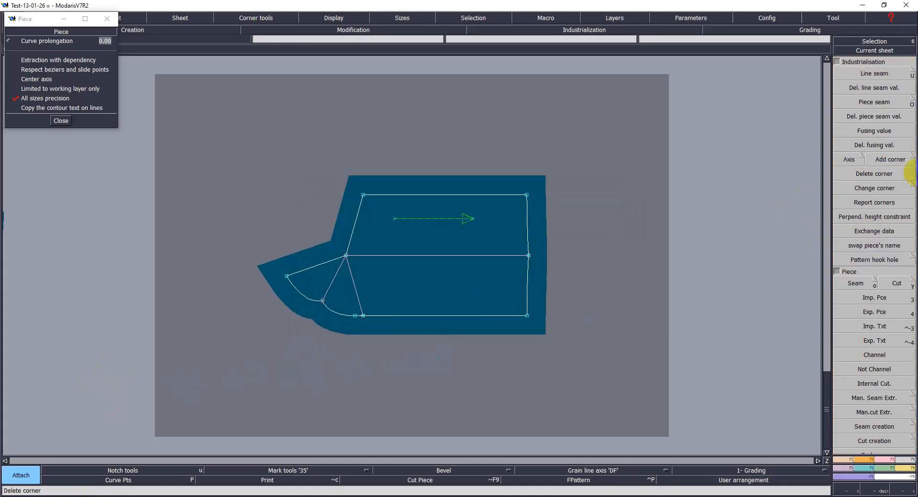
click(914, 155)
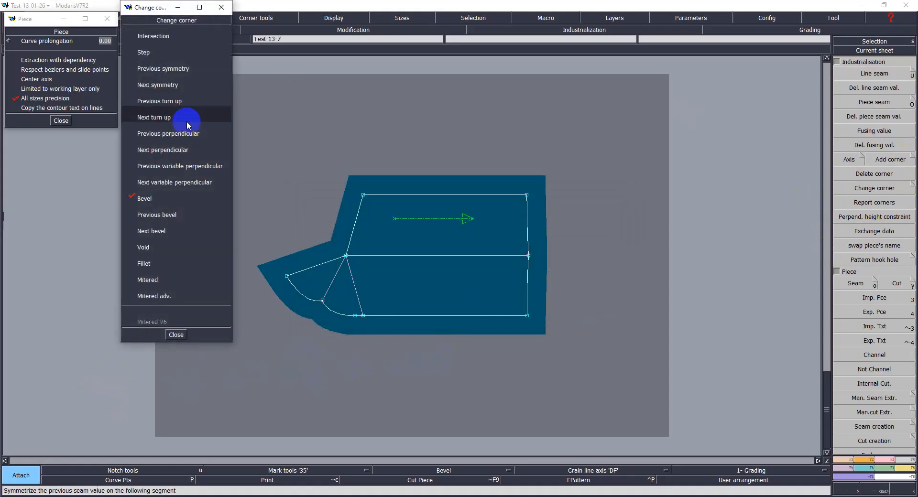
click(178, 102)
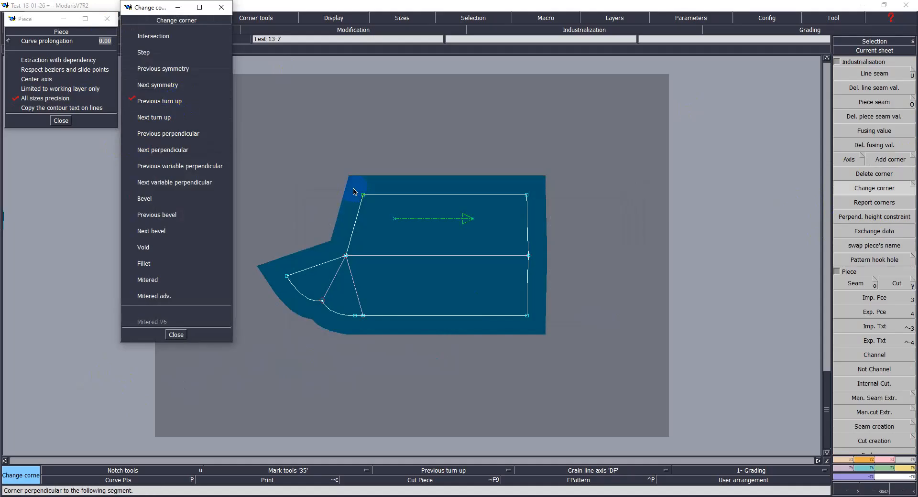
click(363, 196)
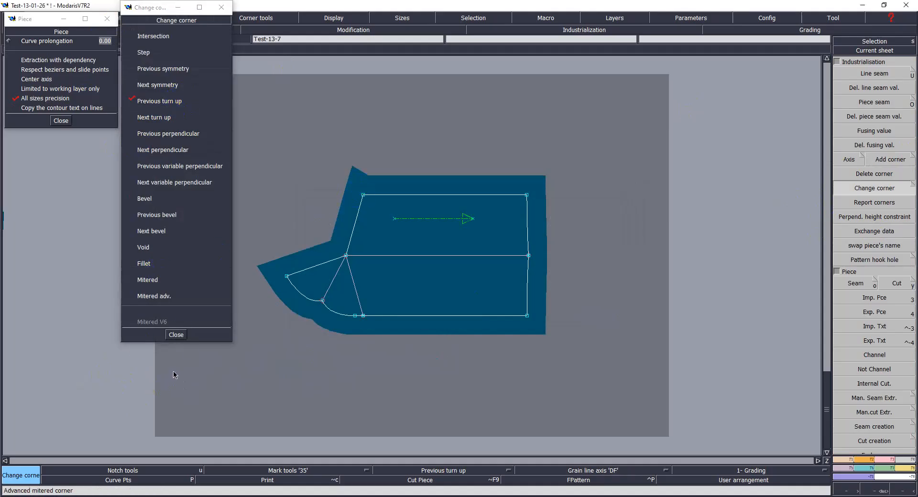
click(176, 335)
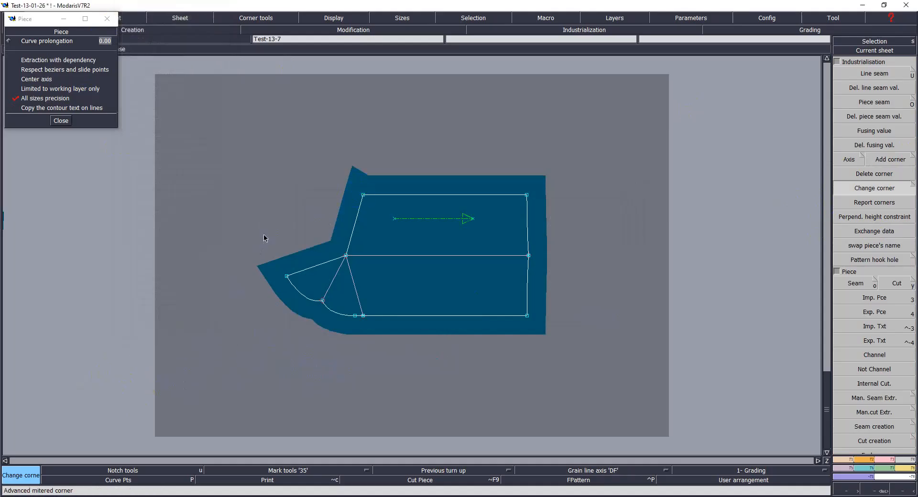
key(ctrl+s)
click(410, 309)
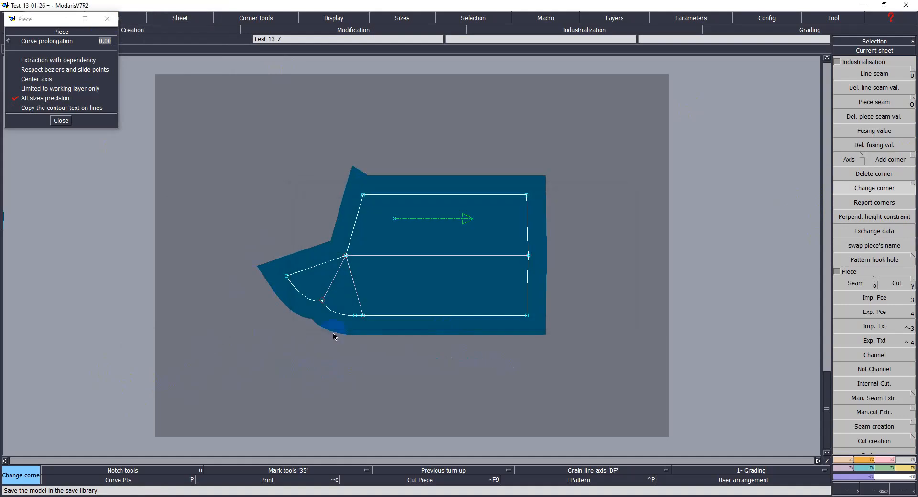
Step: Toggle the Extraction with dependency piece option, close the piece options and save the model
click(53, 60)
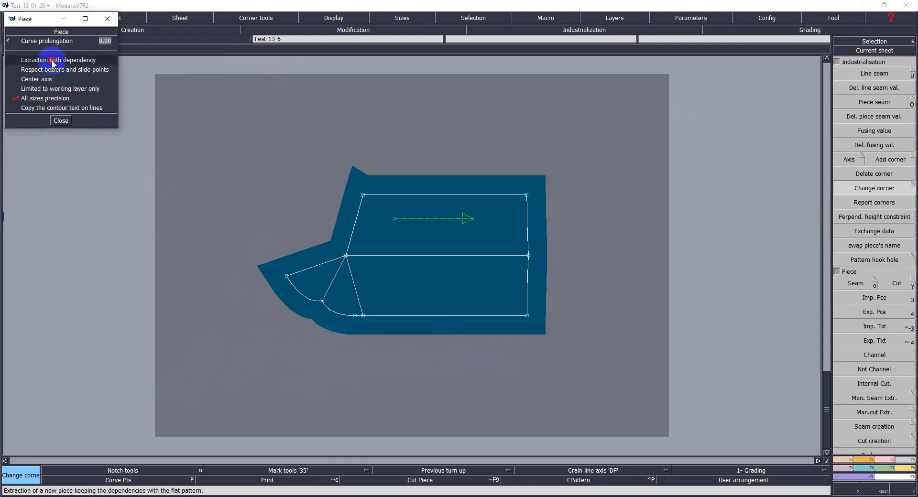
click(57, 121)
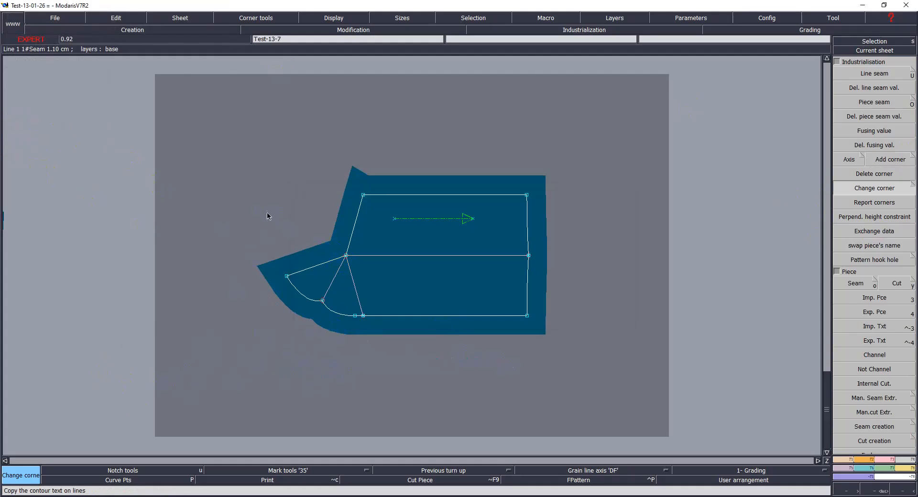
key(ctrl+s)
click(411, 309)
Step: Create a symmetry axis along the horizontal line in the pocket area of the back trouser pattern
key(j)
click(532, 322)
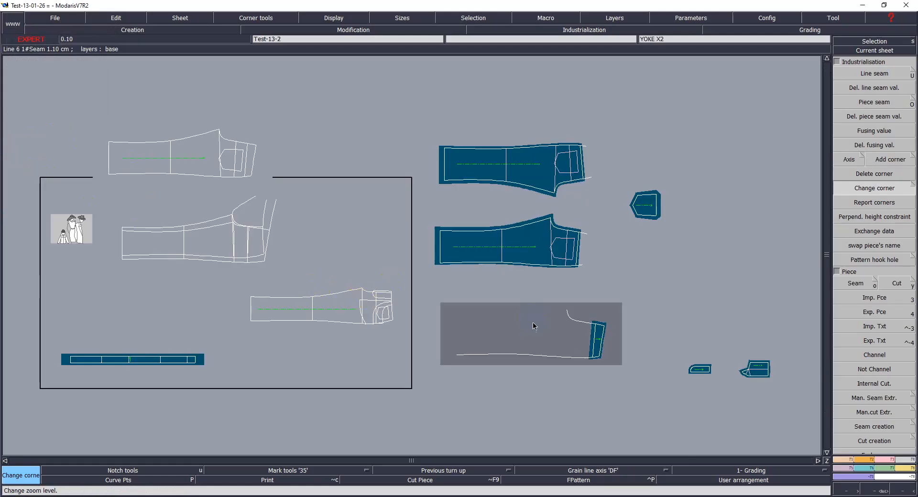
click(405, 323)
click(862, 382)
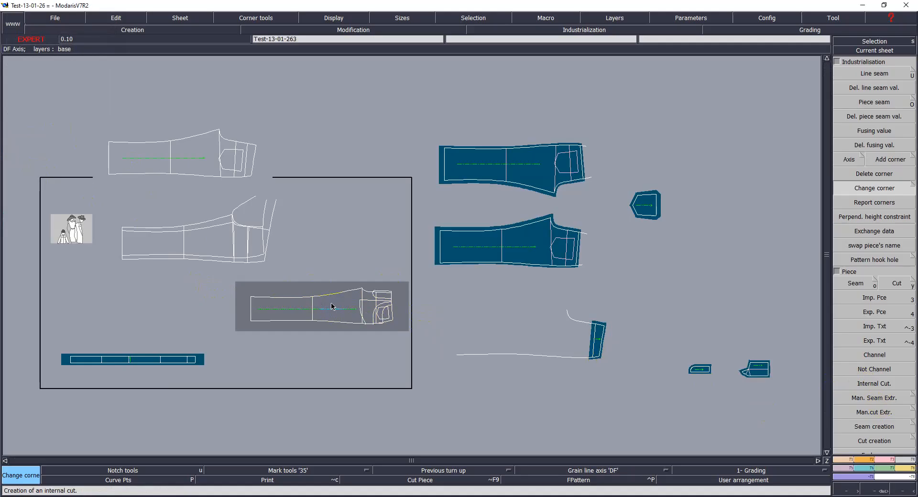
key(Home)
key(Return)
drag(503, 130, 738, 358)
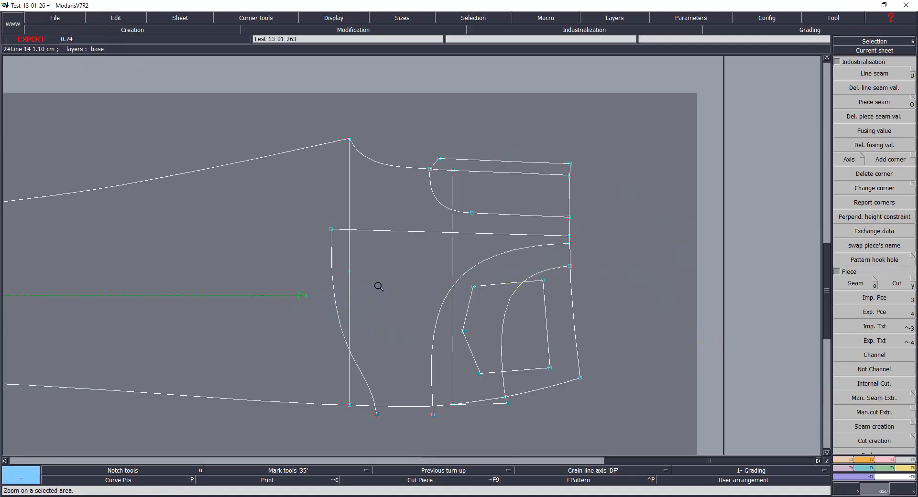
key(F1)
click(864, 336)
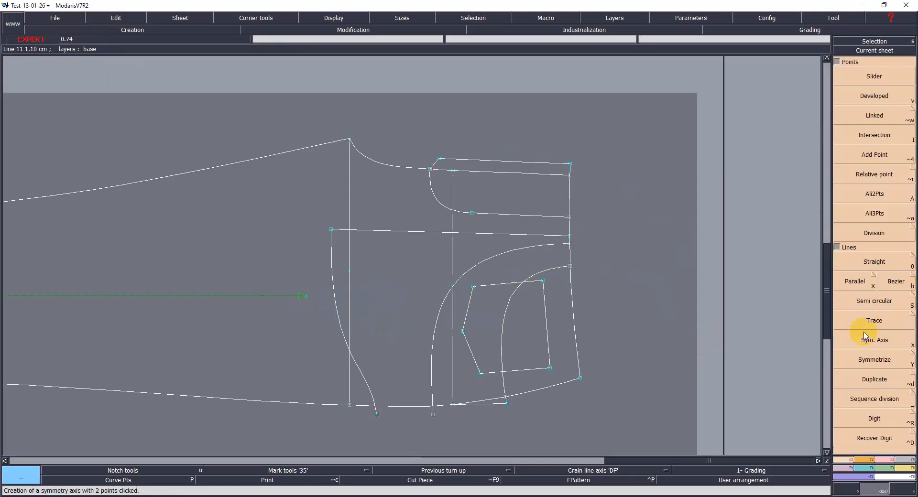
click(913, 356)
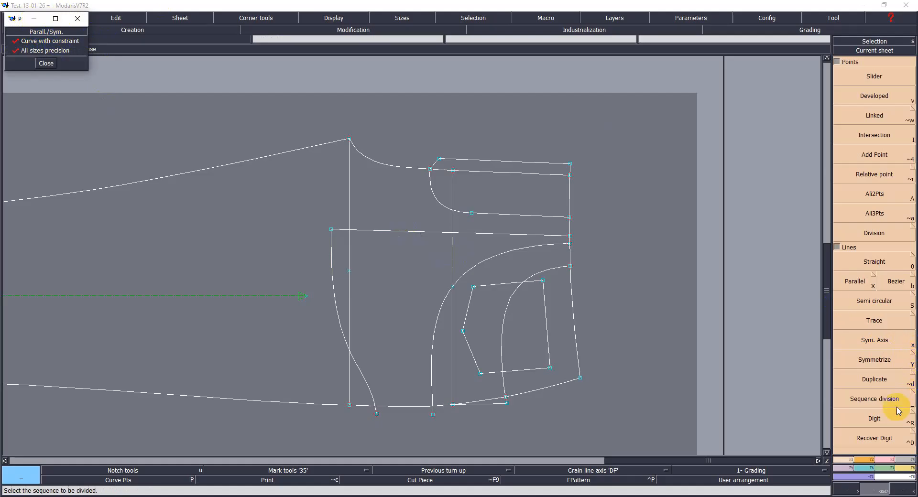
click(877, 345)
click(377, 231)
click(409, 231)
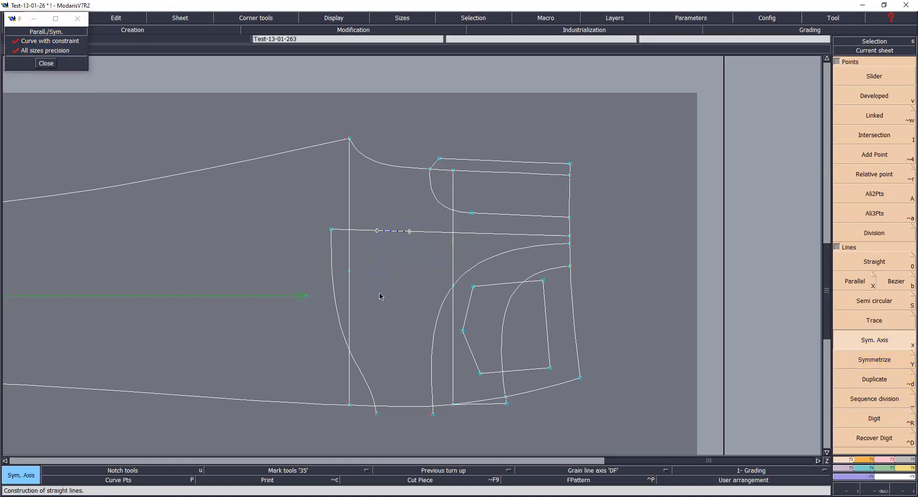
Step: Symmetrize the hip curve, lower edge and side edge of the back pattern about the new axis
click(875, 341)
click(875, 360)
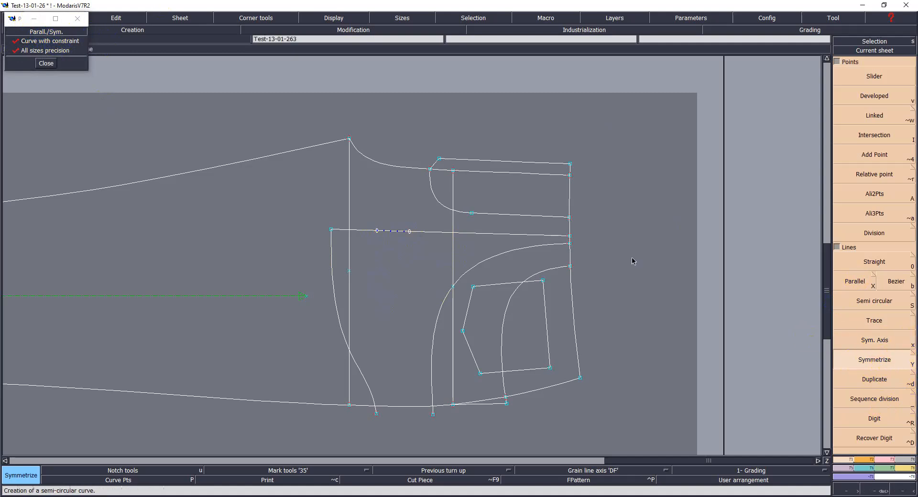
click(340, 321)
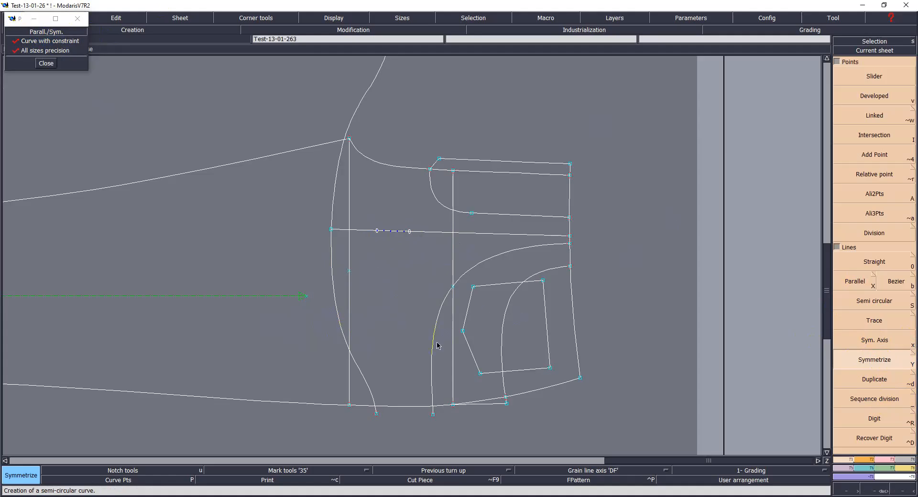
click(406, 409)
click(576, 344)
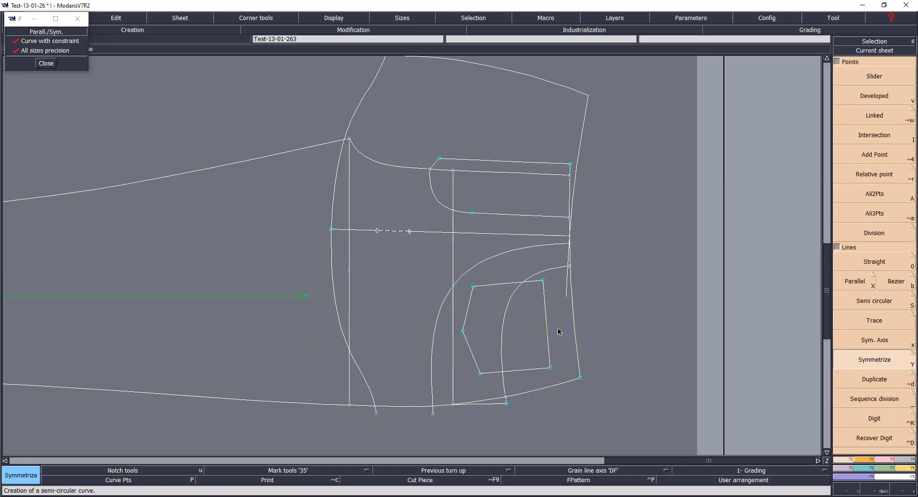
Step: Try to reshape the mirrored side curve's lower end onto the corner point
key(Home)
key(Return)
drag(508, 115, 739, 379)
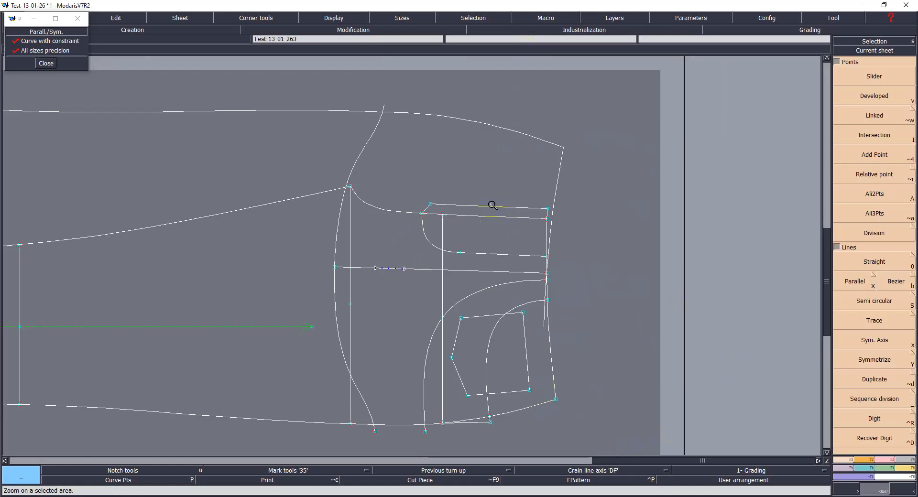
key(r)
click(553, 400)
click(547, 396)
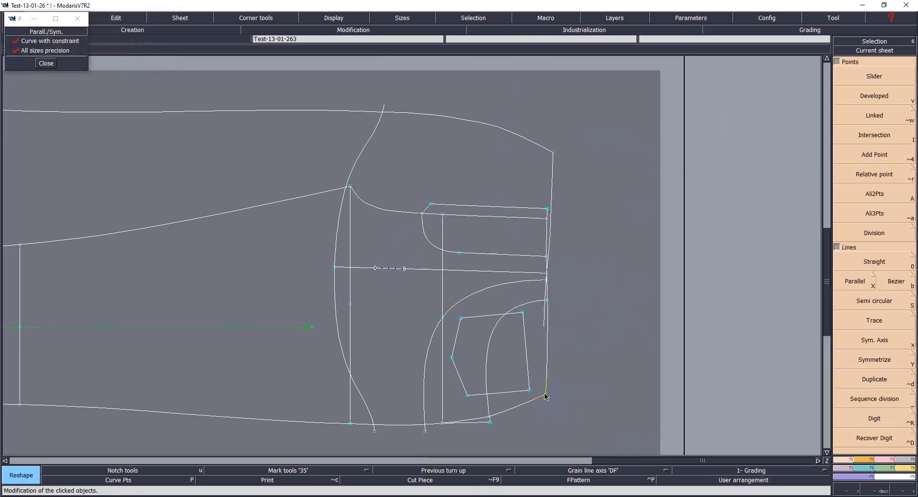
key(ctrl+z)
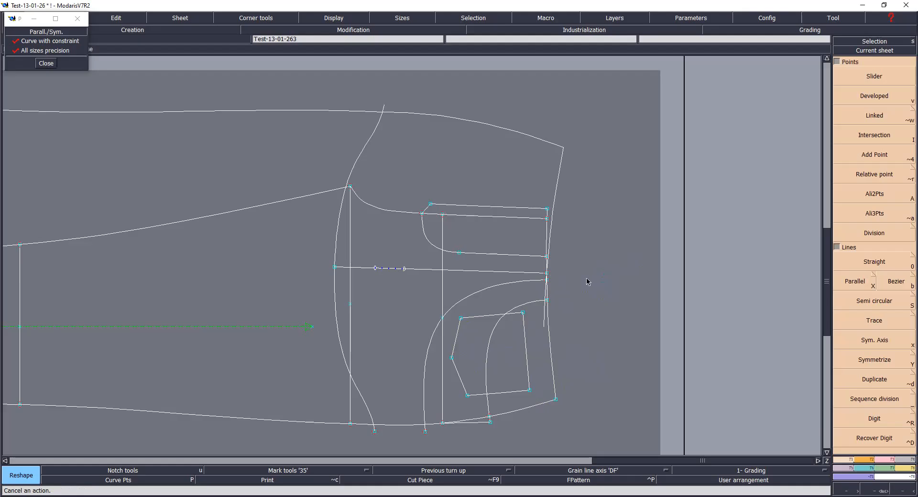
Step: Save the model
key(ctrl+s)
click(432, 307)
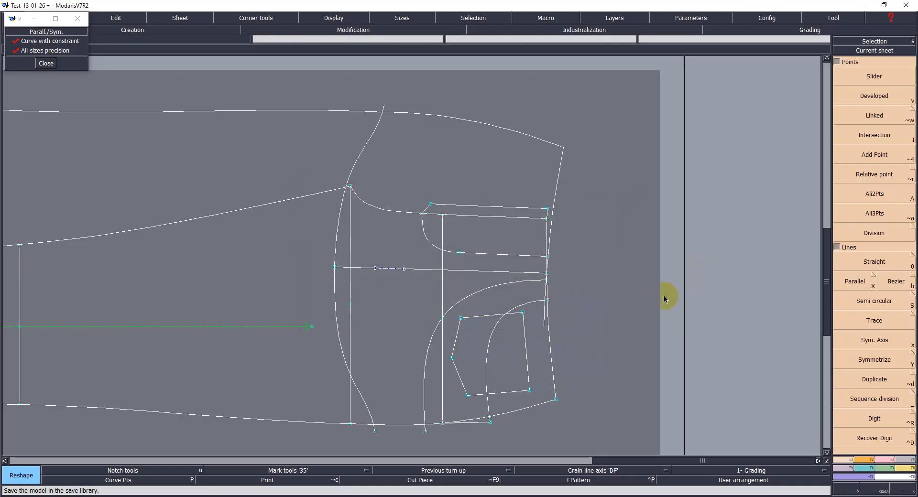
key(F4)
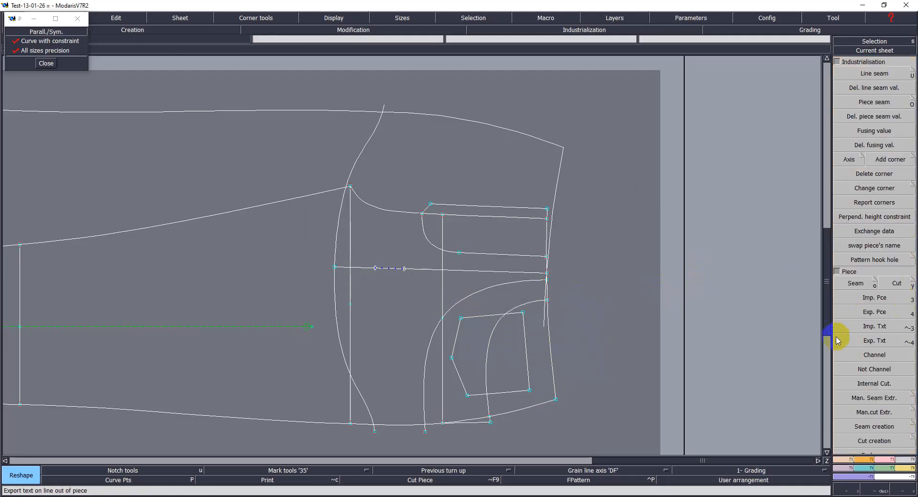
click(886, 300)
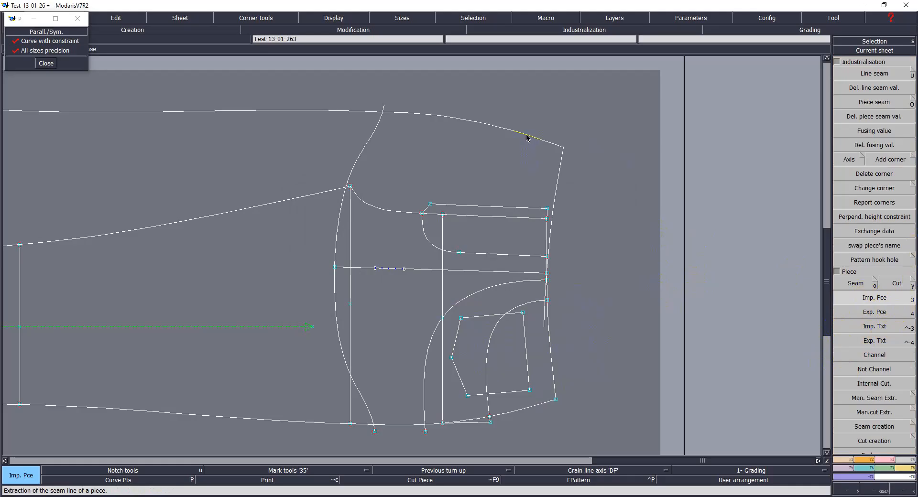
click(863, 301)
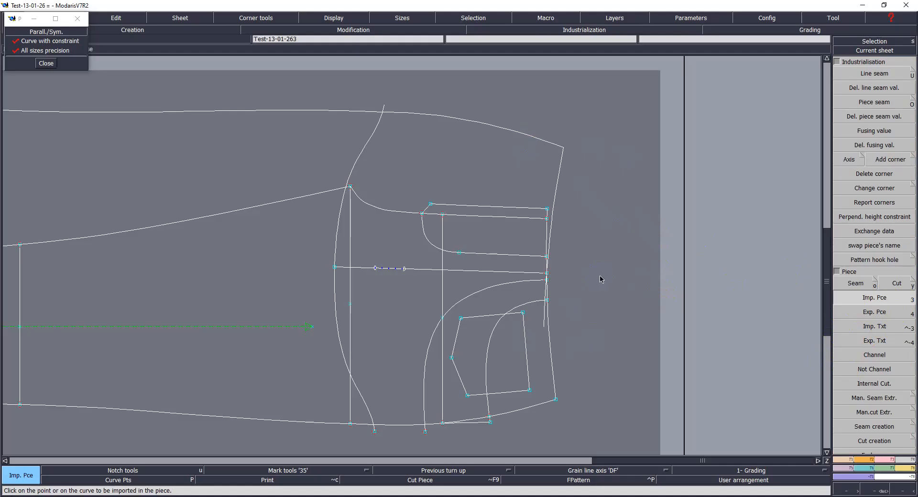
key(s)
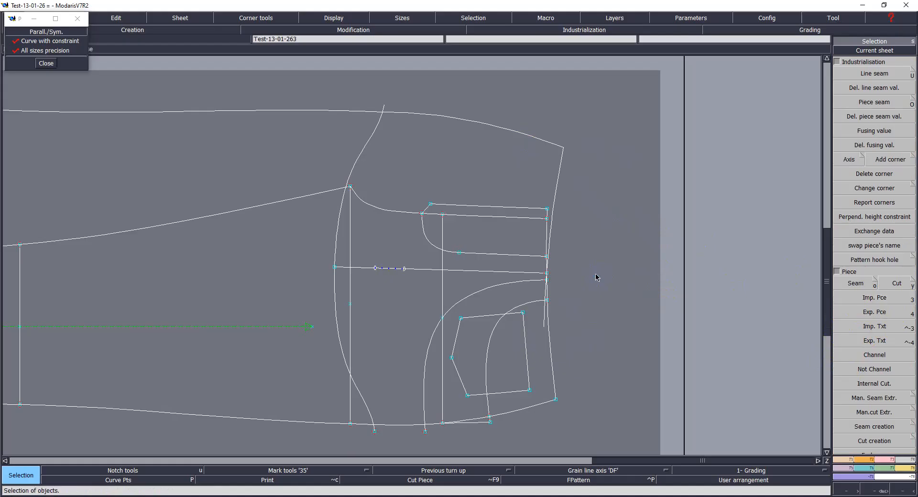
Step: Toggle the display of the symmetric objects on and off
key(F10)
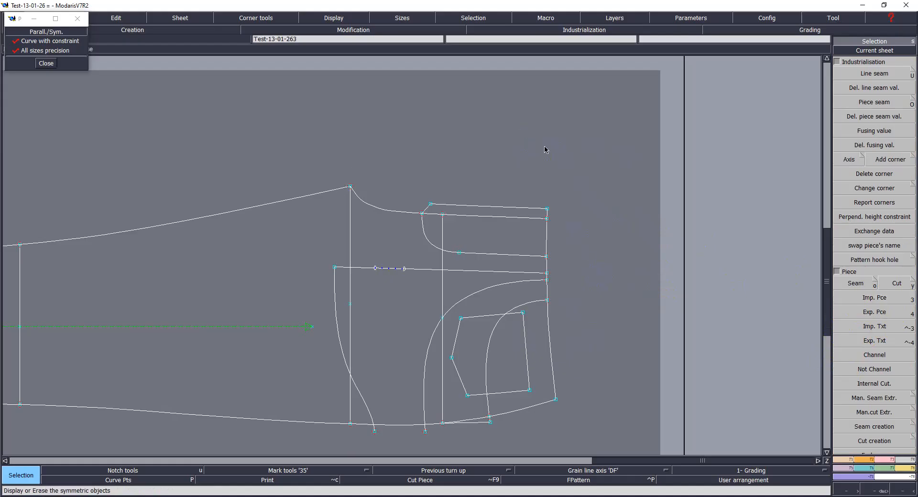
key(F10)
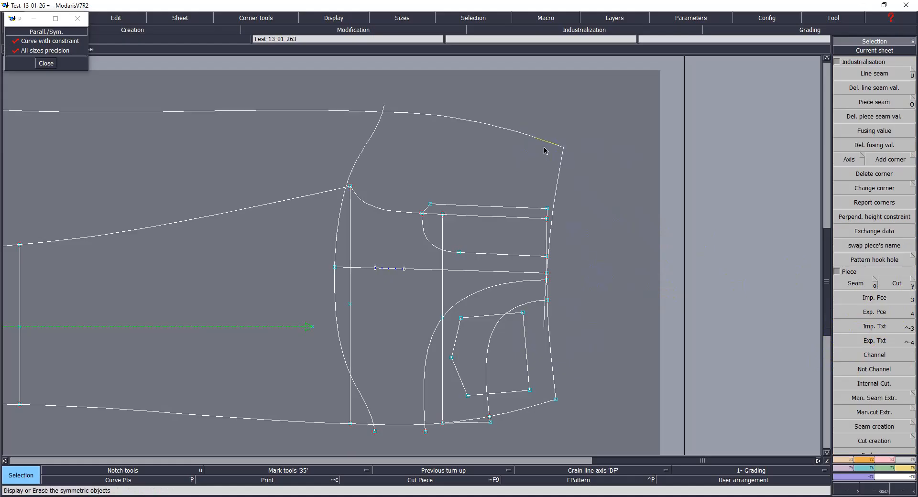
key(F10)
key(F10)
key(F10)
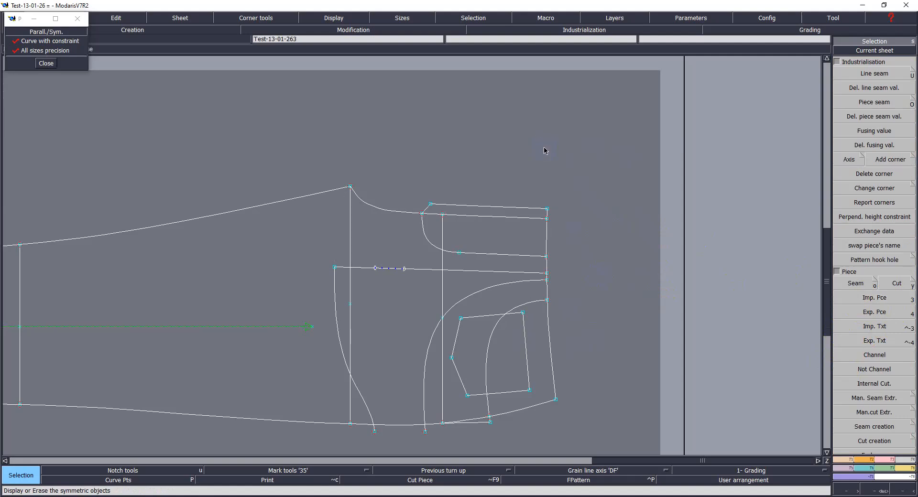
key(F10)
key(F10)
key(F10)
key(F10)
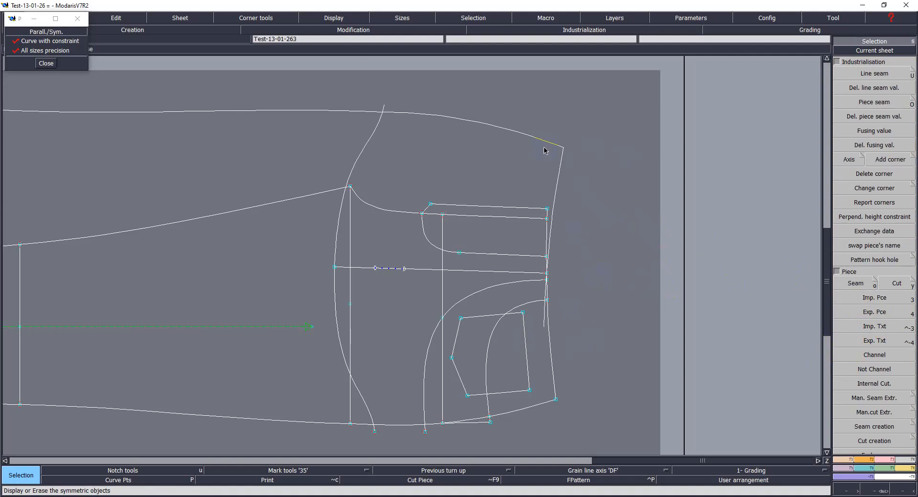
key(F10)
key(F10)
key(F10)
key(F10)
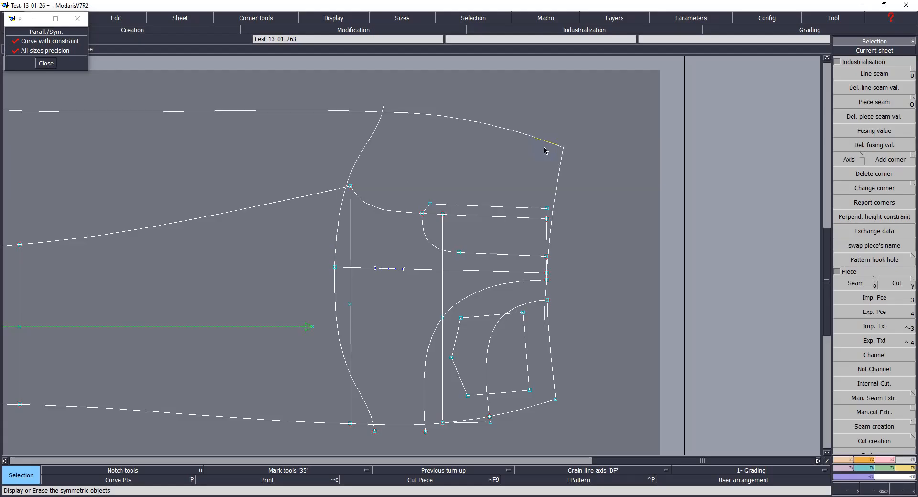
key(F10)
Step: Marry the two small yoke extension pieces onto the back pattern's sheet
key(Home)
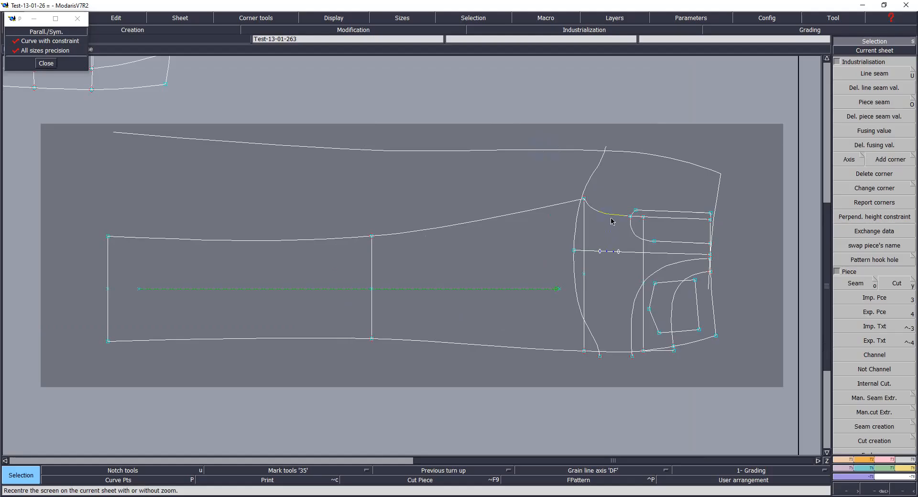
key(j)
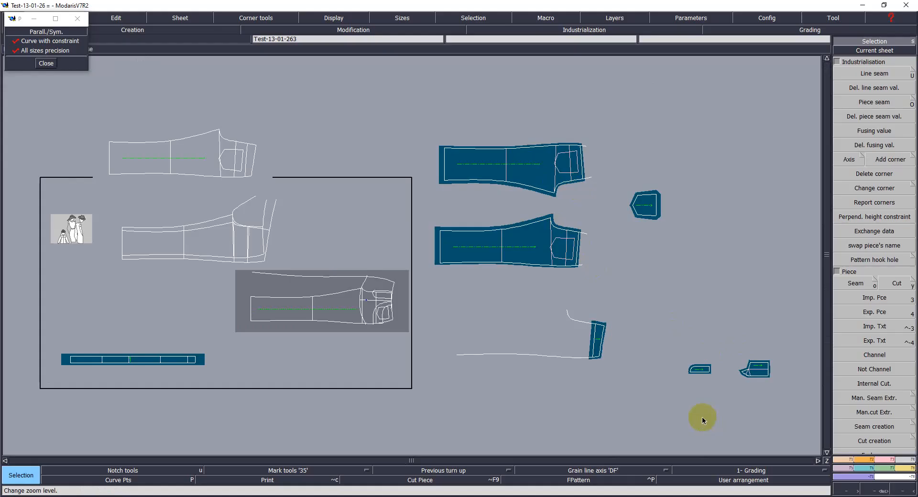
key(o)
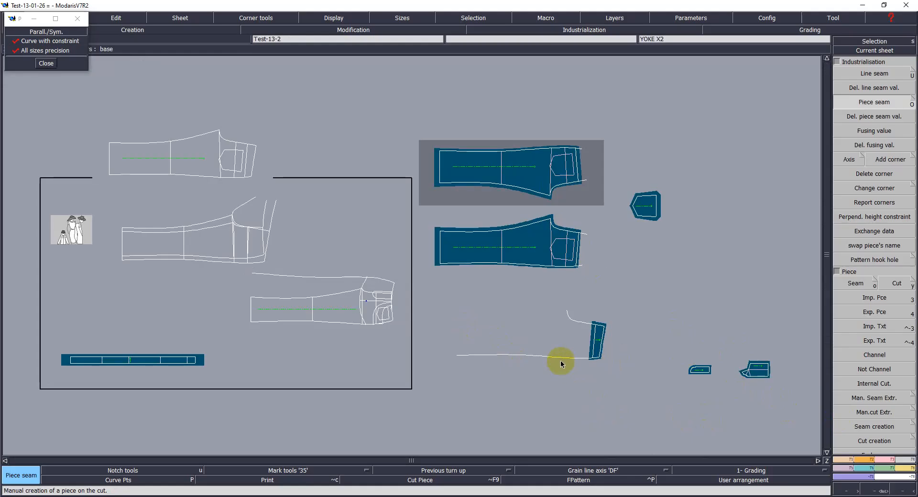
key(m)
click(711, 373)
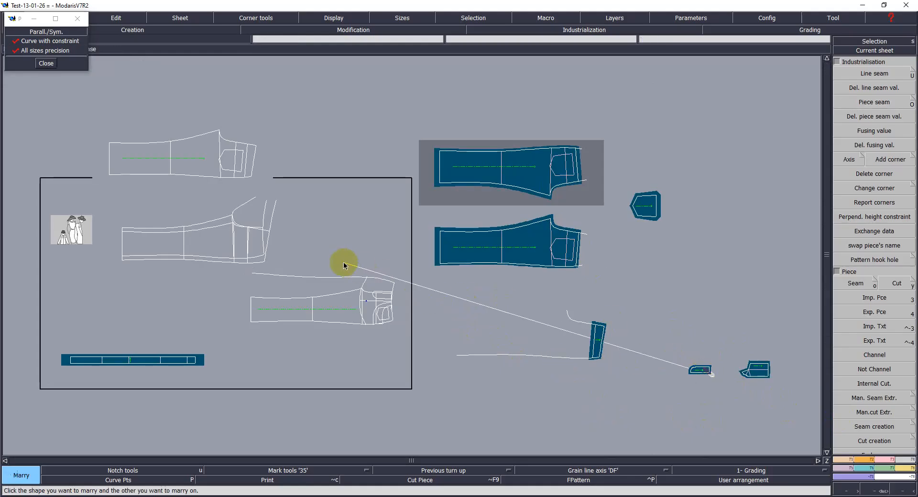
click(384, 289)
click(749, 371)
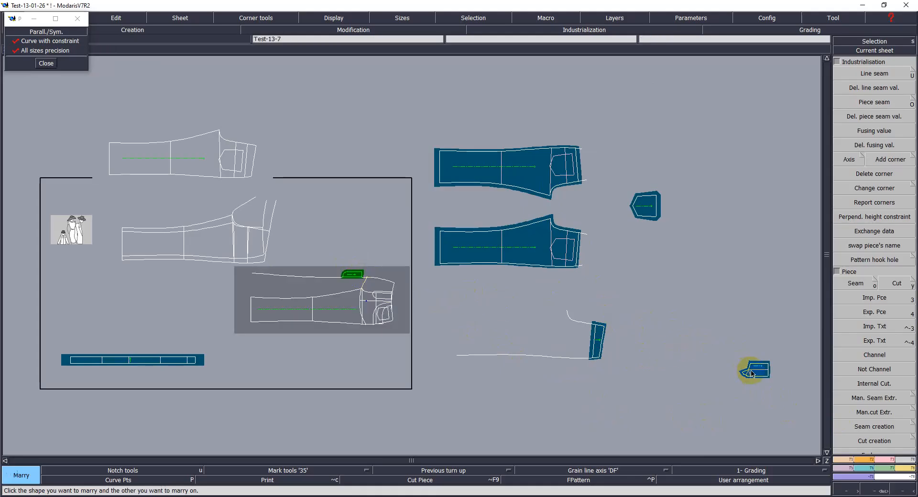
click(343, 279)
click(428, 282)
Step: Move the married yoke extension piece to sit above the back pattern's waistline
key(Home)
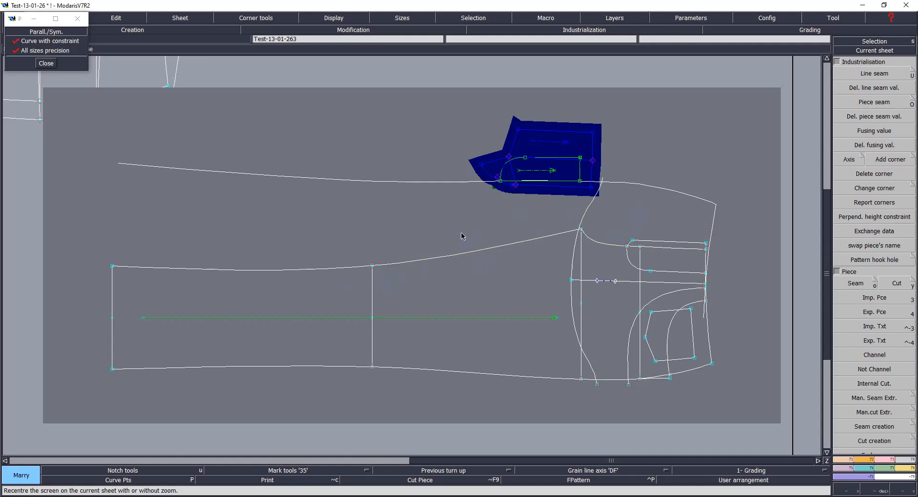
key(shift+m)
click(554, 144)
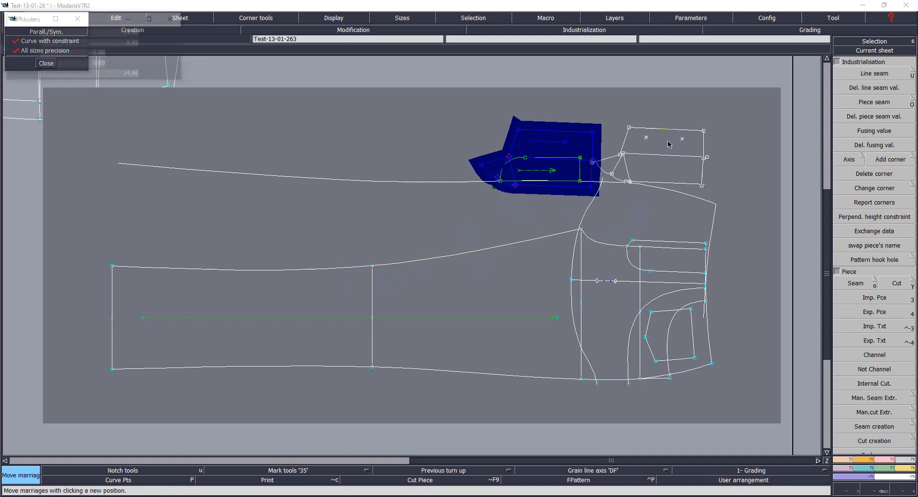
click(680, 119)
click(540, 154)
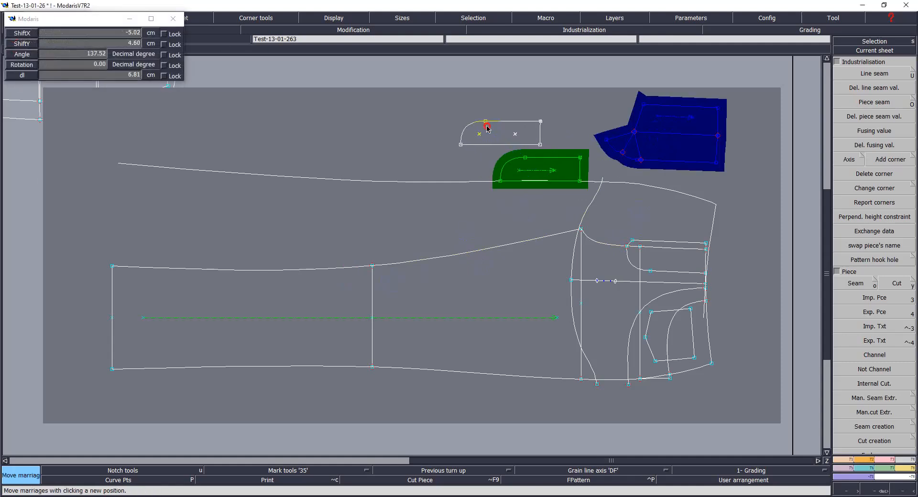
click(539, 141)
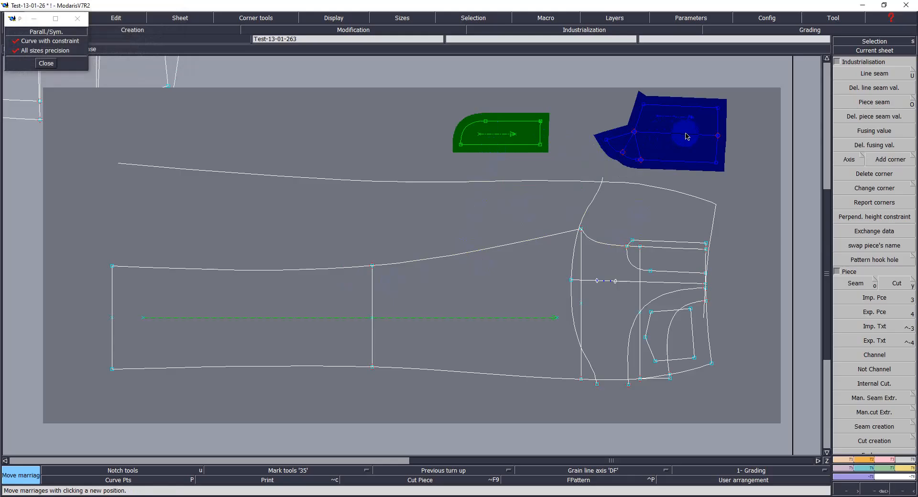
click(529, 132)
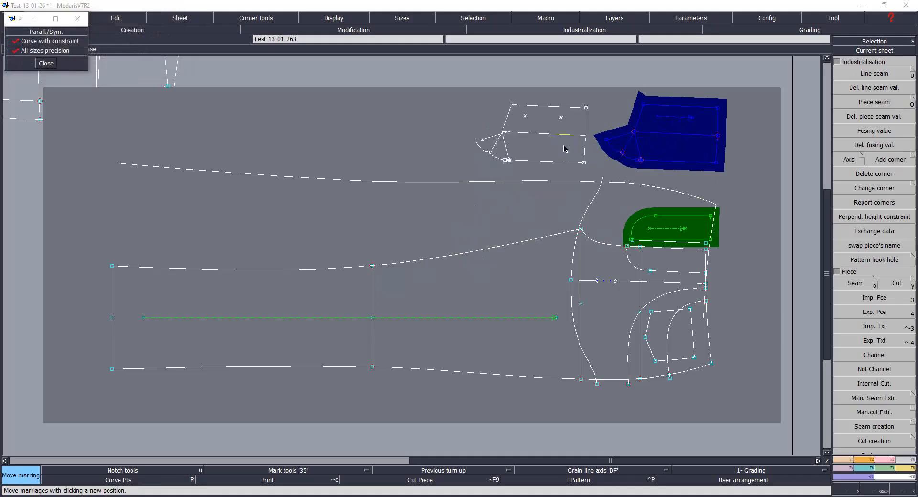
click(537, 149)
click(644, 220)
click(607, 132)
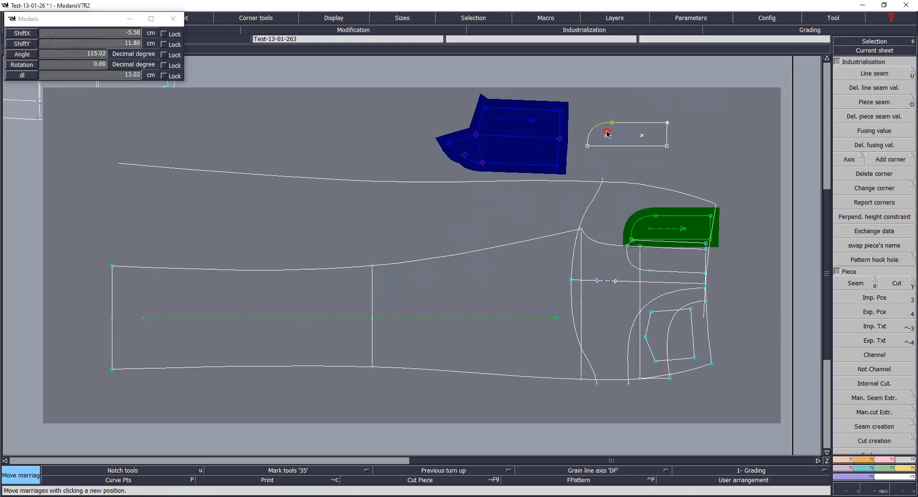
Step: Reposition the rounded corner piece so it sits beside the yoke extension piece's right edge
click(543, 141)
click(542, 140)
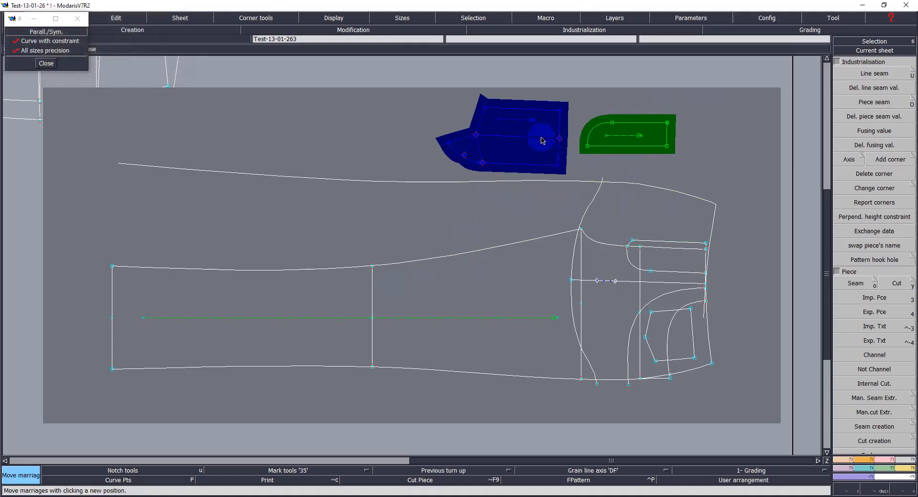
click(542, 139)
click(541, 135)
click(614, 144)
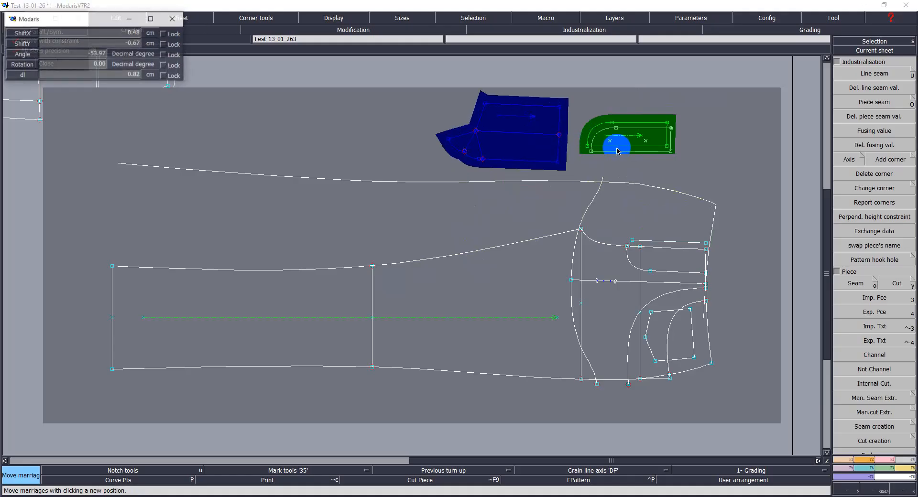
click(606, 158)
click(604, 160)
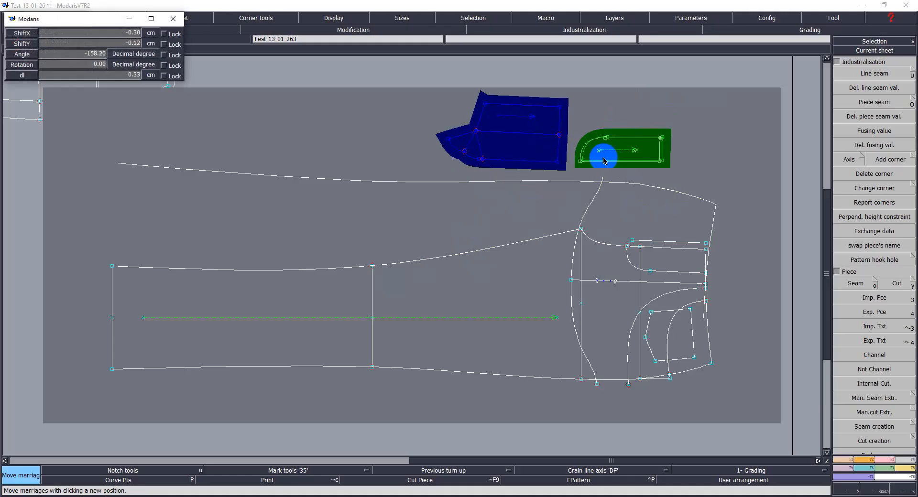
click(605, 160)
click(610, 152)
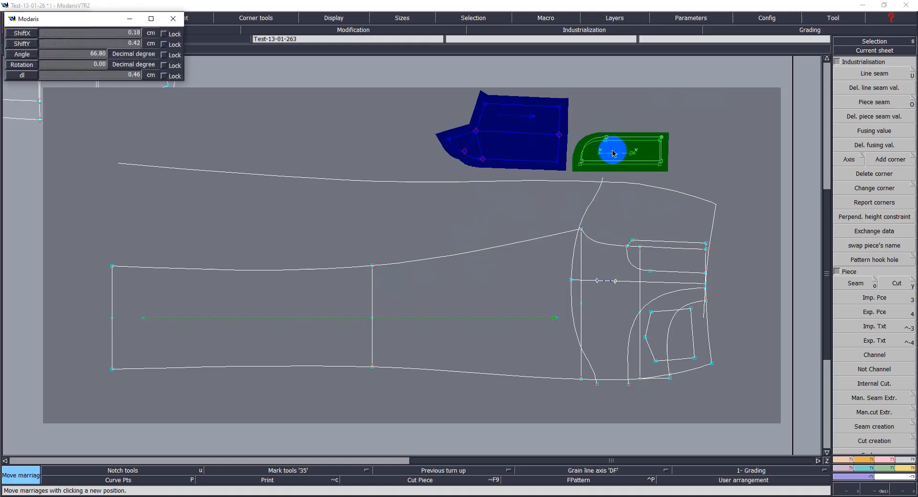
click(612, 154)
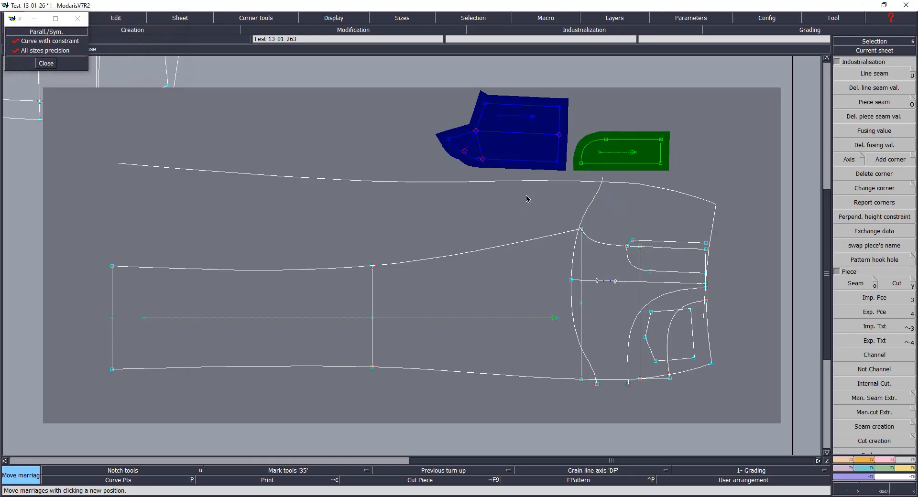
Step: Try to duplicate the selected yoke pieces' lines from their lower corner with a 0 shift, then undo
drag(419, 76, 670, 173)
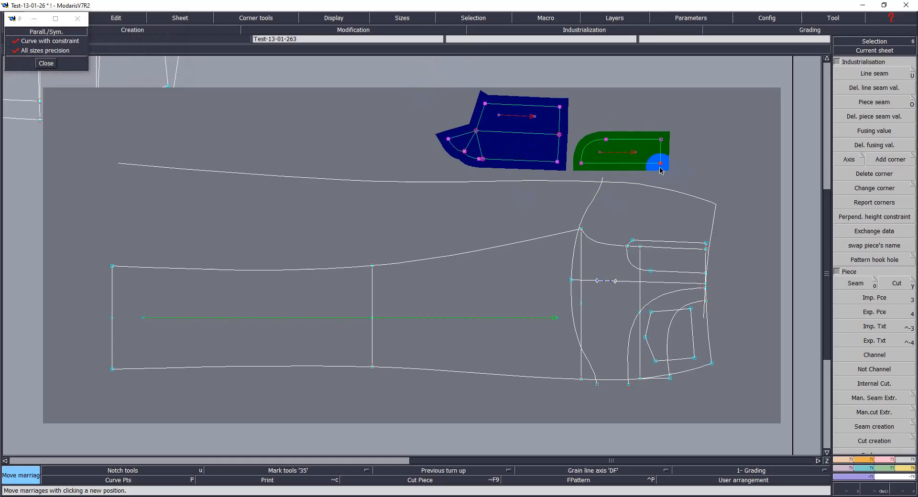
key(F1)
click(888, 373)
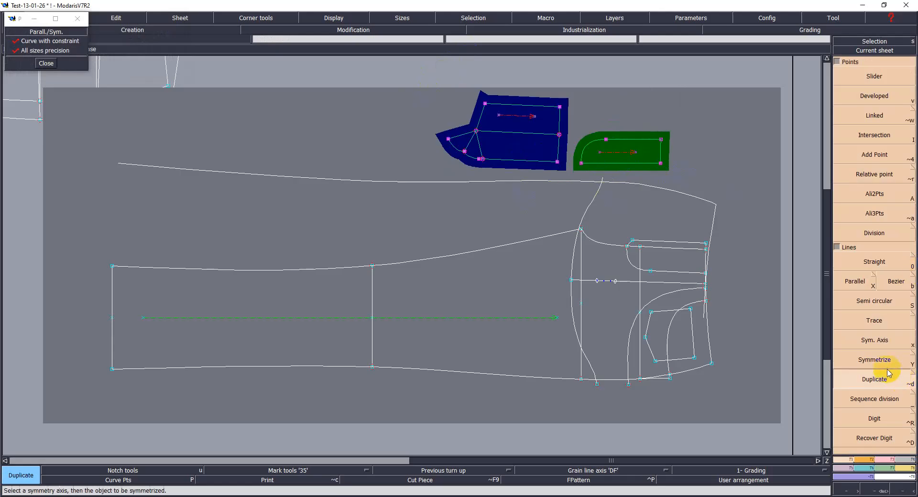
click(559, 167)
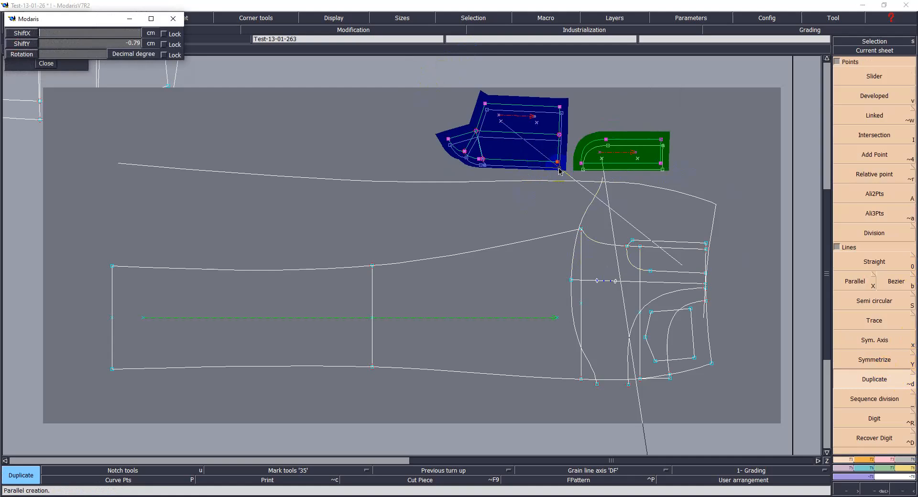
text(0)
key(Tab)
text(0)
key(Tab)
key(Return)
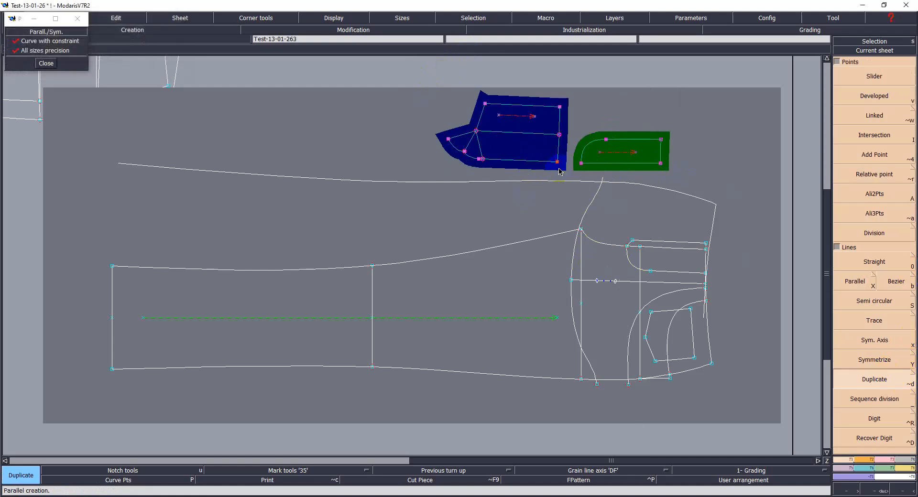
click(724, 158)
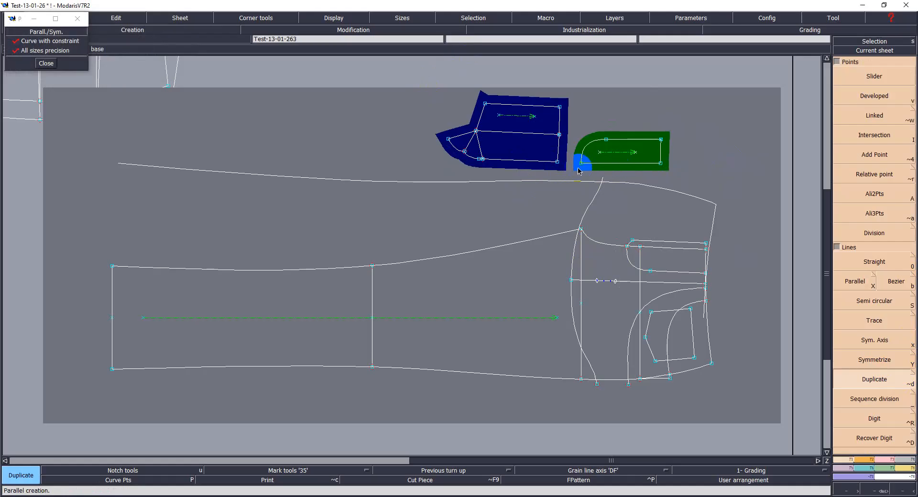
key(ctrl+z)
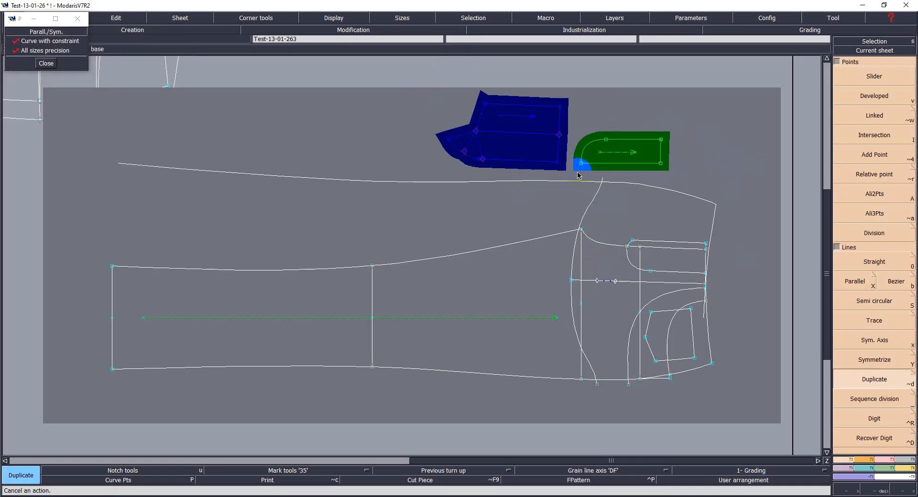
Step: Divorce the yoke extension piece from the back sheet and marry it onto the back pattern again
key(d)
click(532, 140)
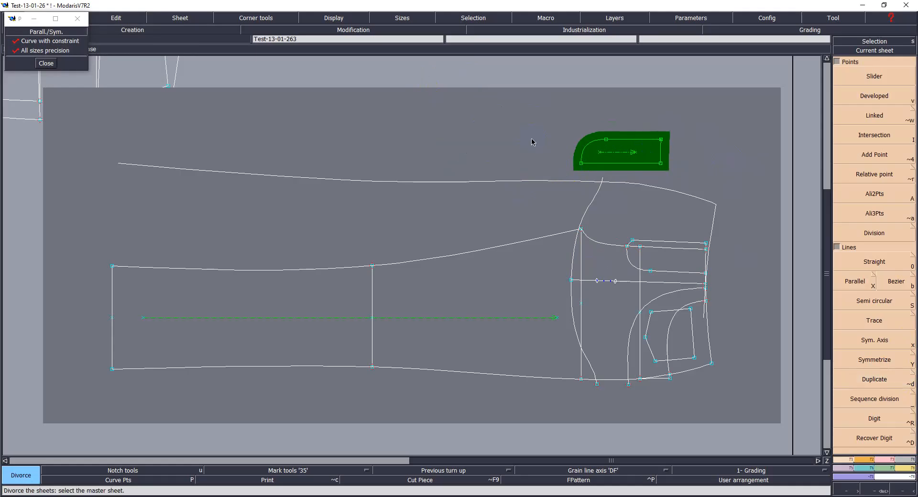
key(j)
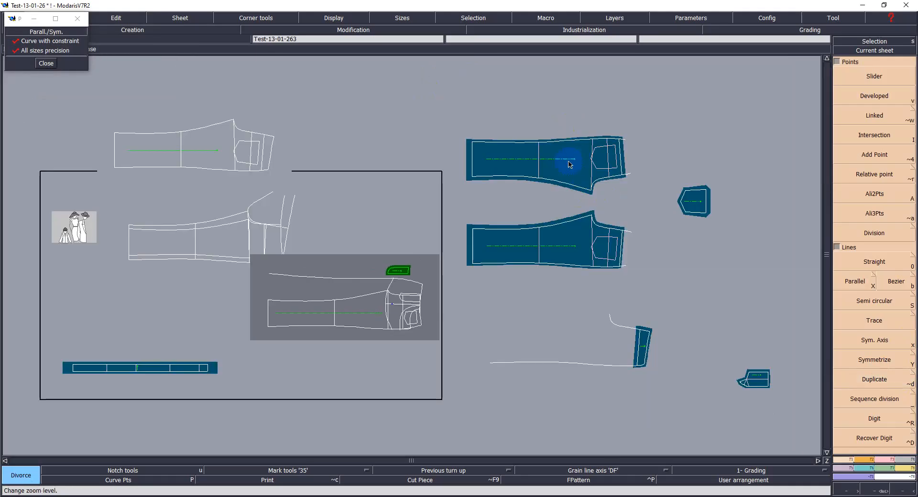
click(753, 398)
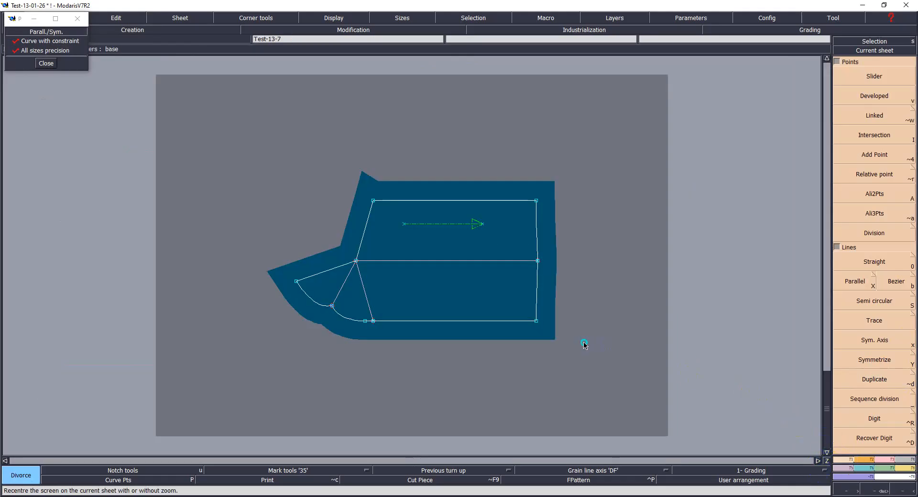
click(537, 298)
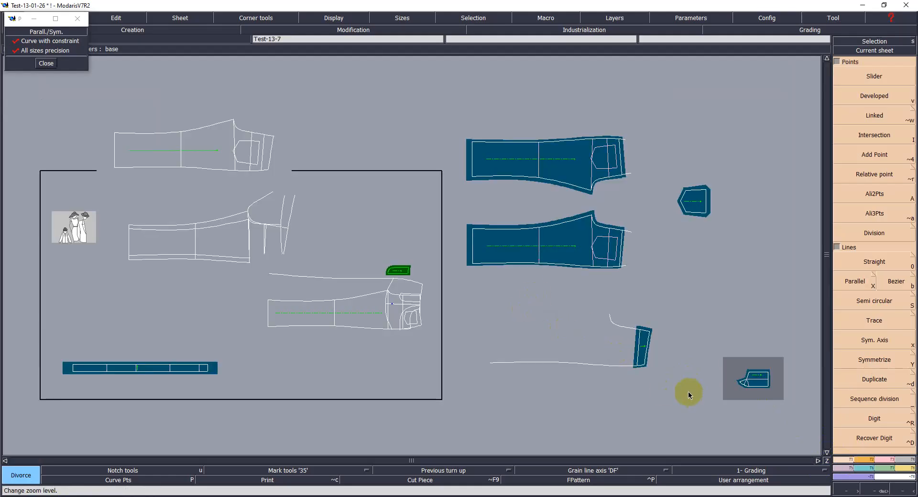
key(m)
click(757, 376)
click(352, 287)
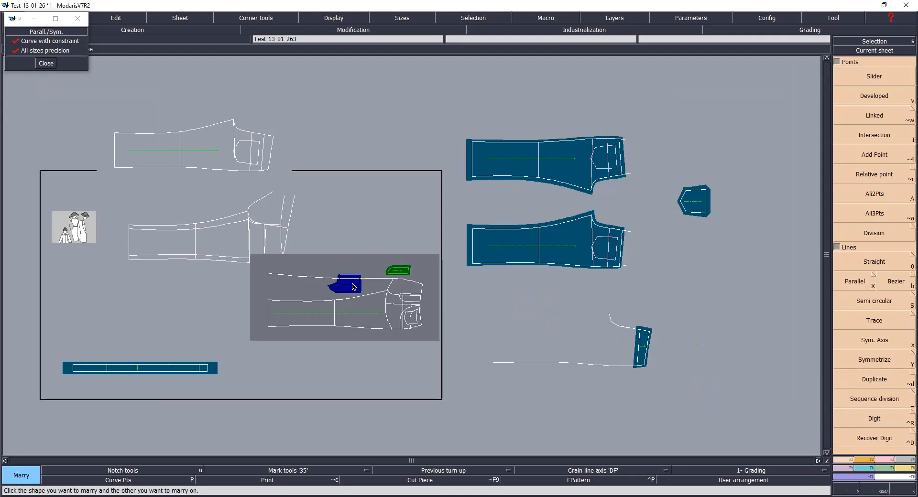
Step: Move the re-married yoke extension piece next to the rounded corner piece above the waistline
key(Home)
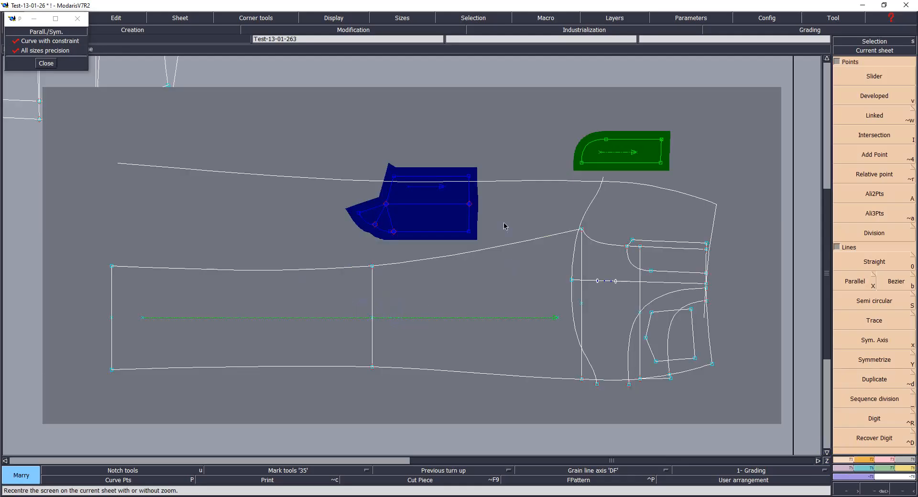
key(shift+m)
click(442, 228)
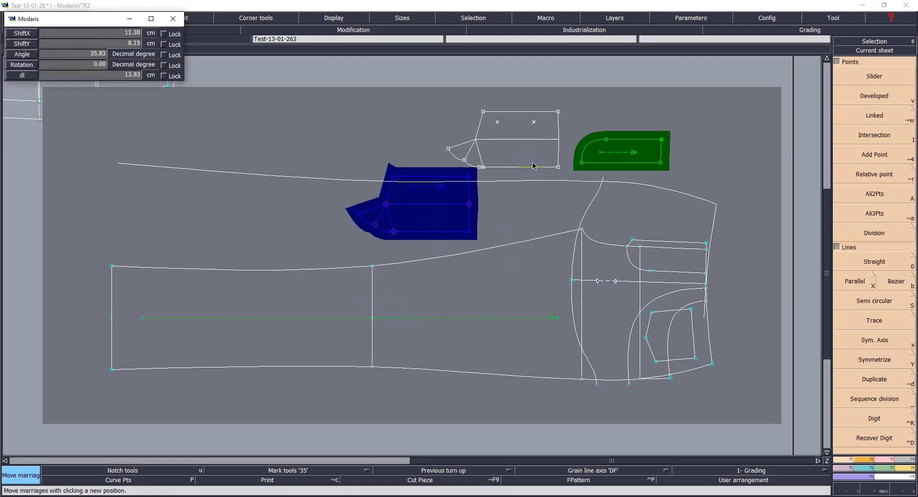
click(537, 163)
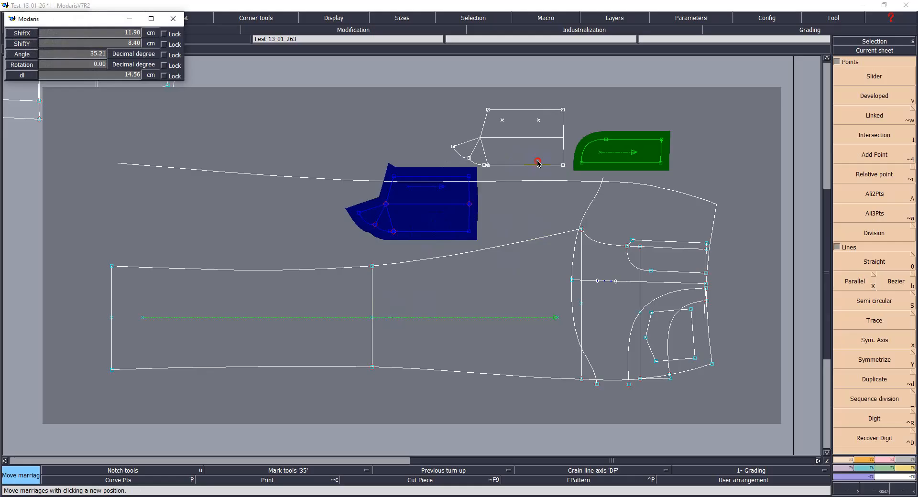
click(538, 164)
click(538, 161)
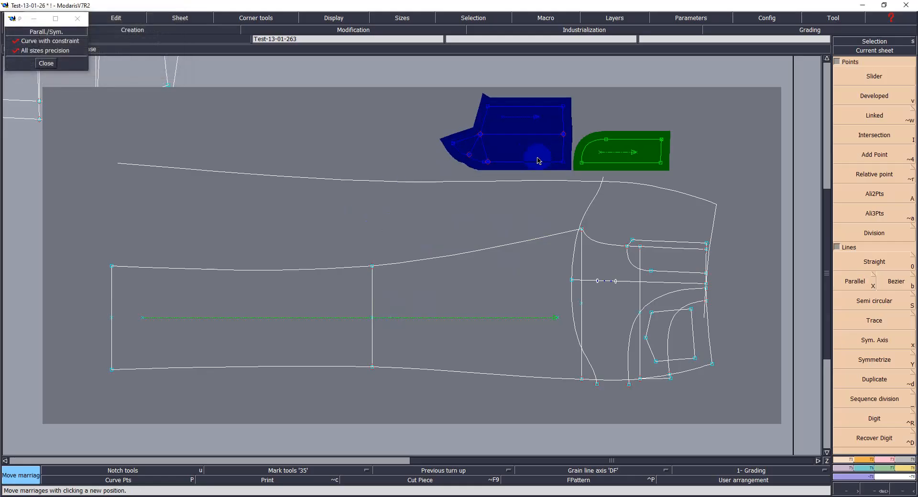
click(539, 161)
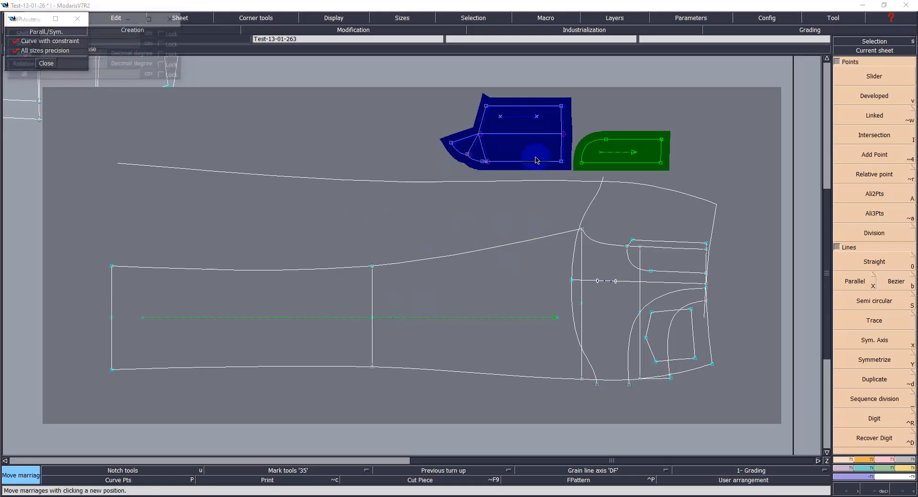
click(531, 161)
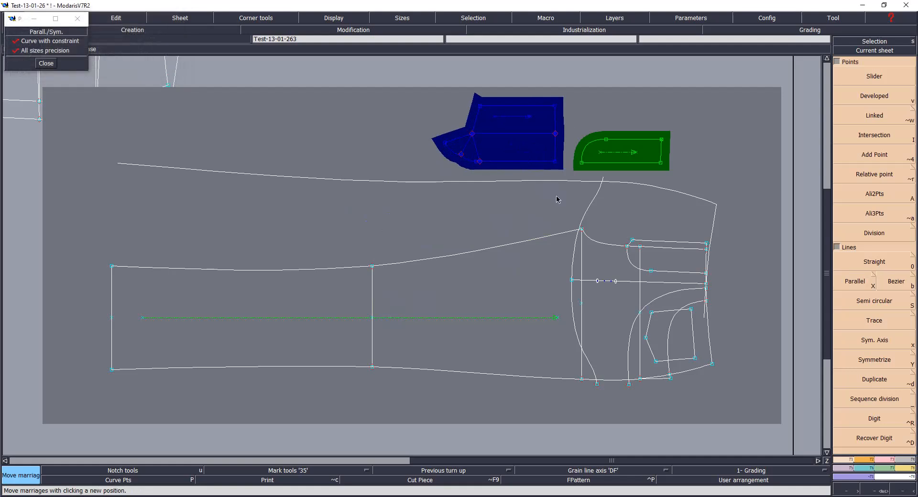
Step: Duplicate the selected yoke pieces' lines from their lower right corner with a 0 shift in both directions
drag(428, 80, 678, 172)
click(874, 379)
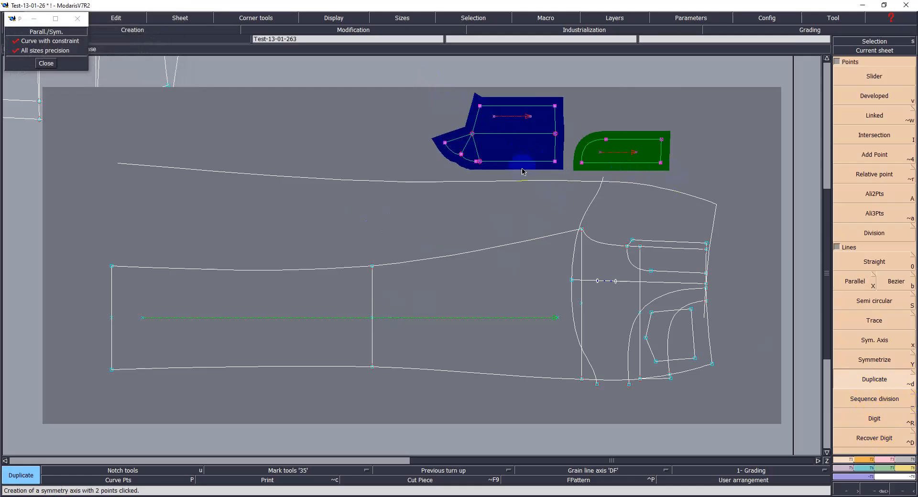
click(554, 162)
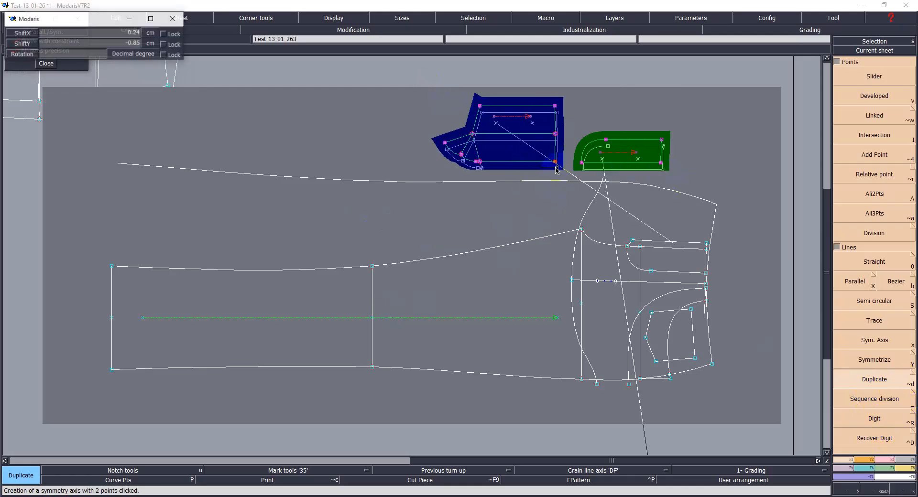
text(0)
key(Down)
text(0)
key(Return)
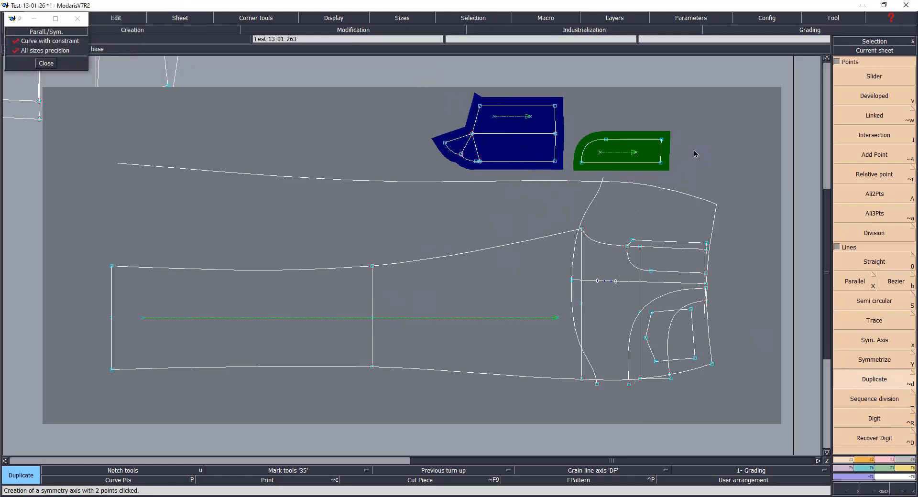
Step: Divorce the yoke extension piece and the rounded corner piece from the back sheet
key(d)
click(532, 148)
click(618, 152)
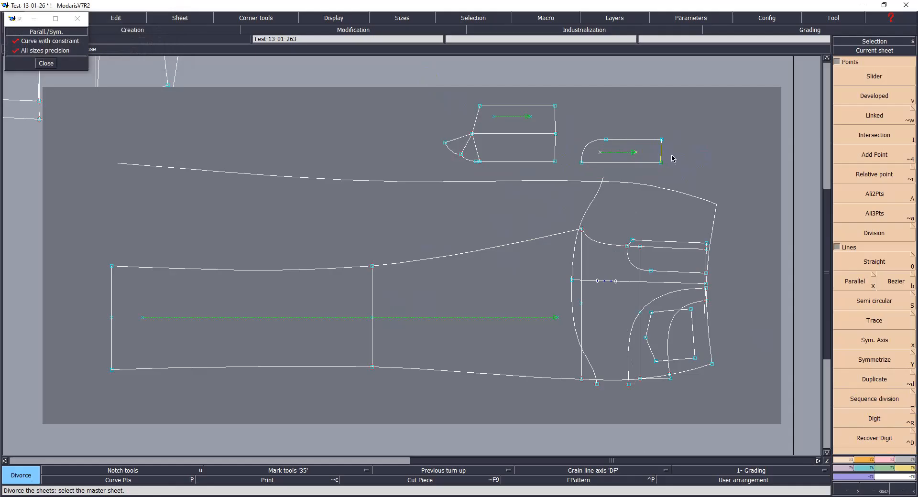
click(711, 166)
Step: Move the back pattern sheet slightly downward on the desk and recentre on it
key(j)
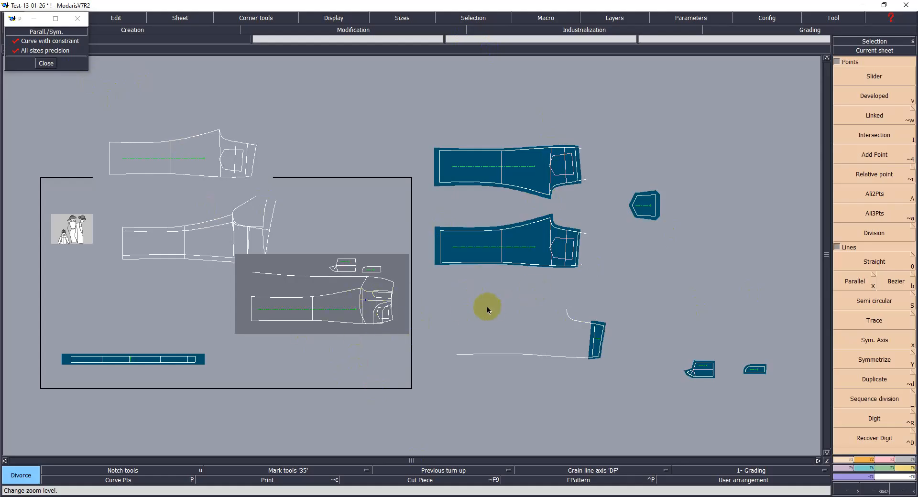
key(space)
drag(316, 314, 316, 362)
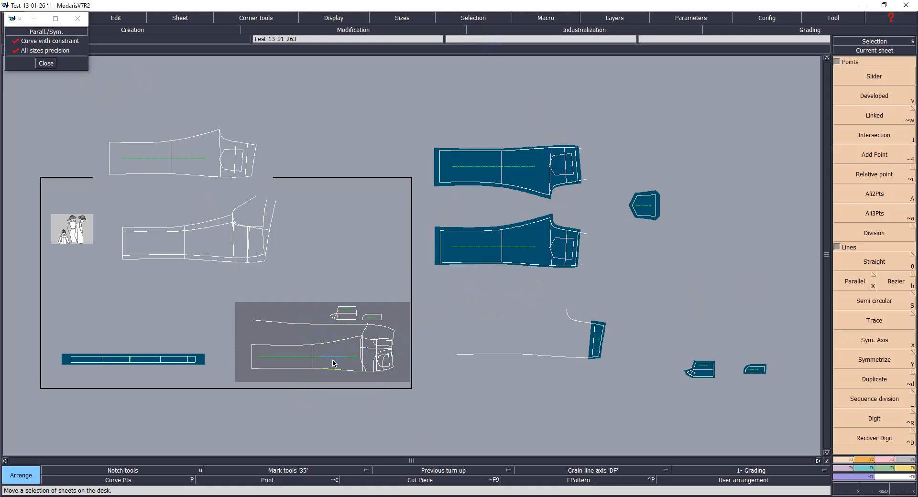
key(Home)
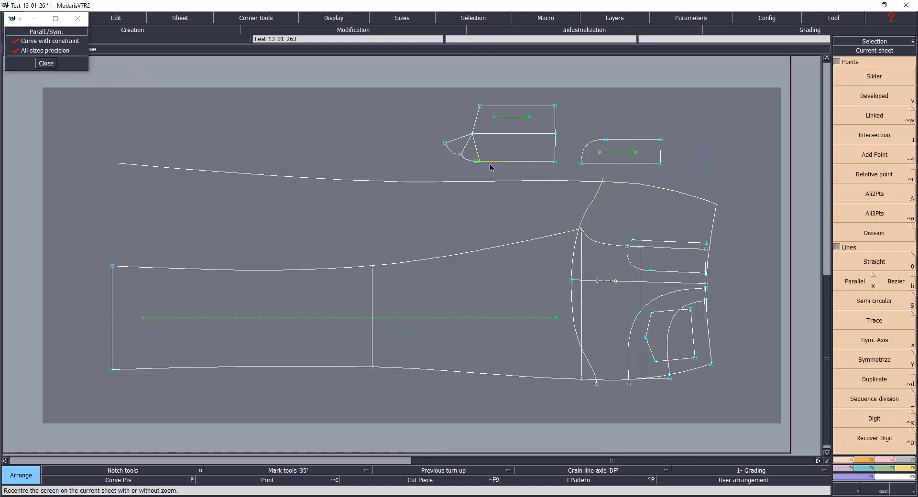
Step: Close the parallel/symmetry options dialog and save the model
click(45, 64)
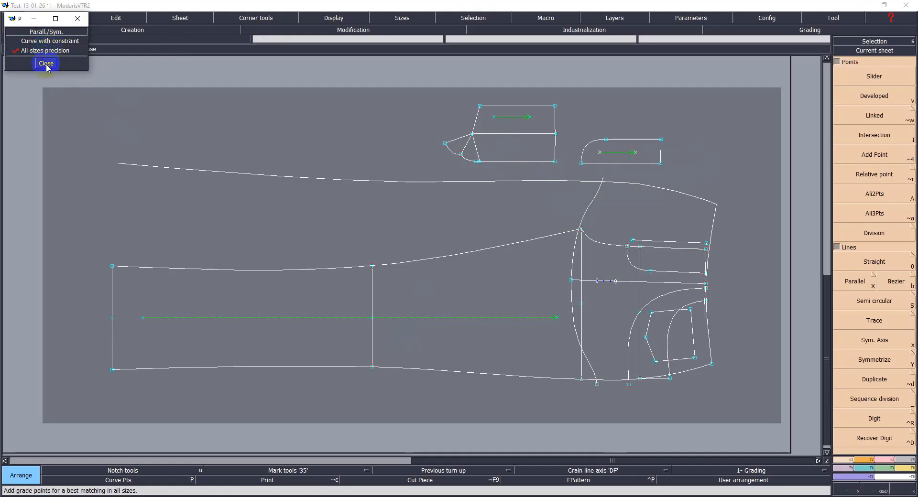
click(45, 64)
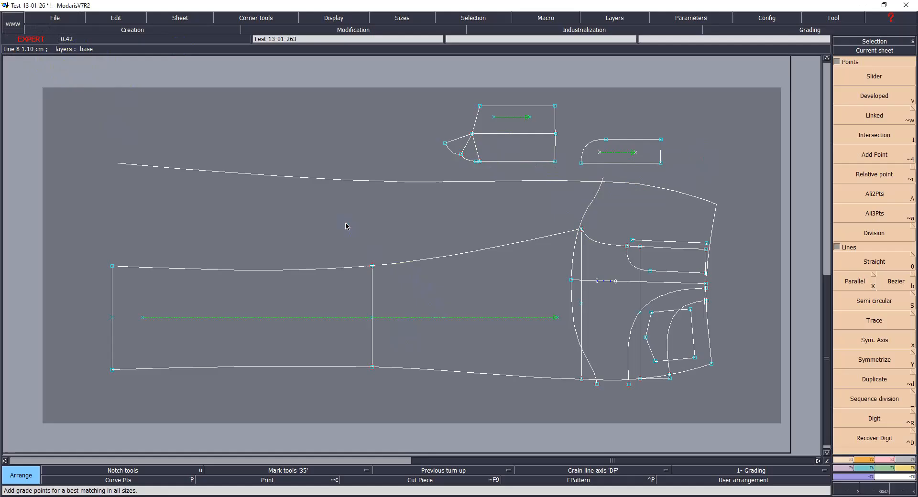
key(ctrl+s)
click(412, 307)
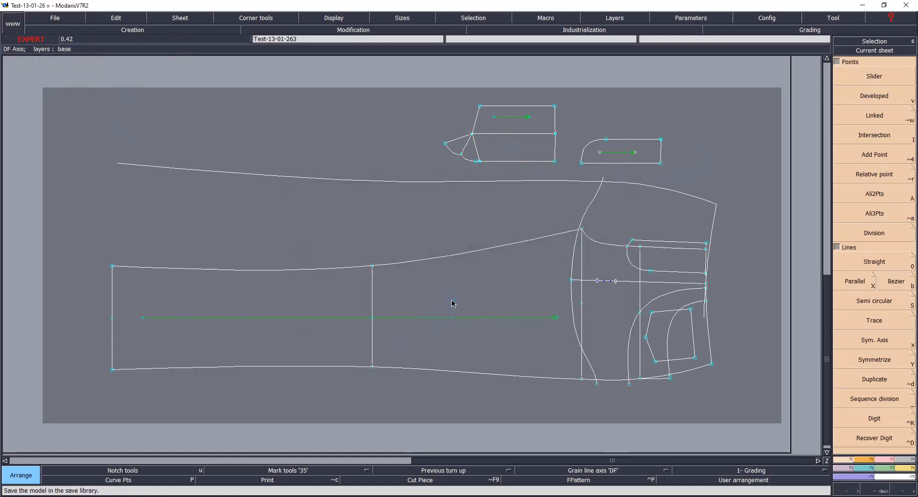
Step: Extract seam pieces from the yoke extension piece and the rounded corner piece
key(F4)
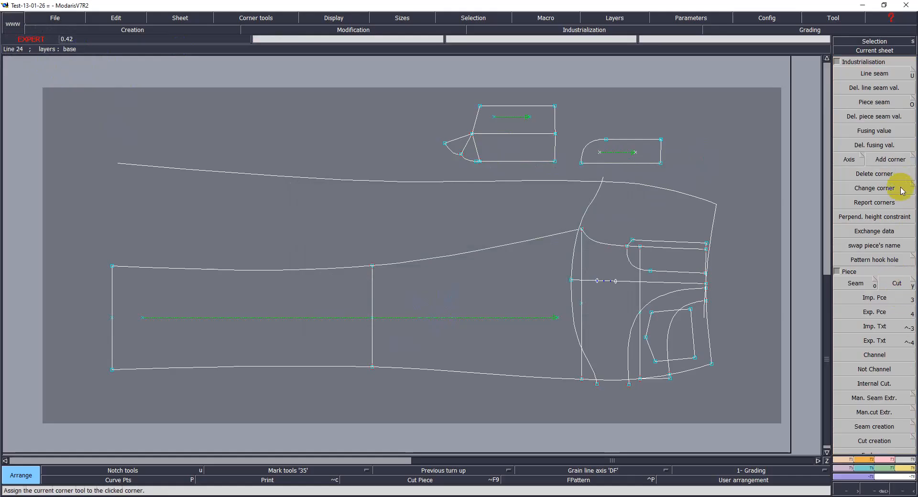
click(876, 283)
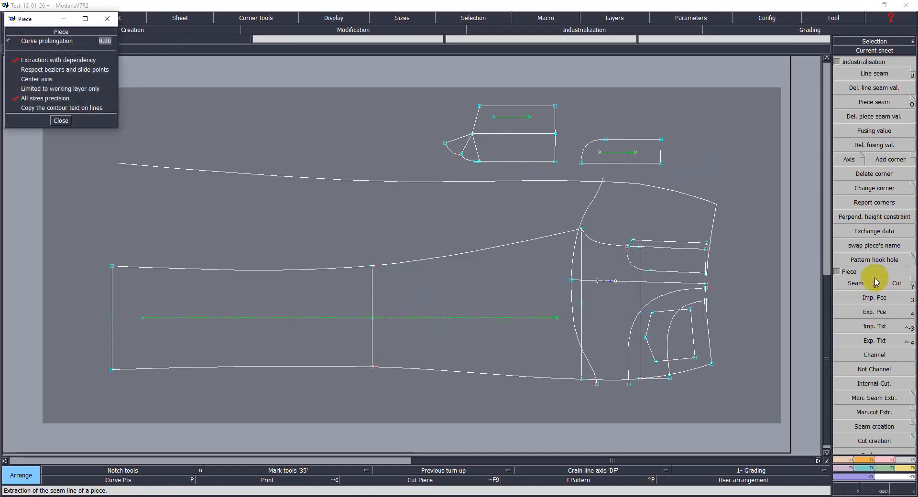
click(875, 280)
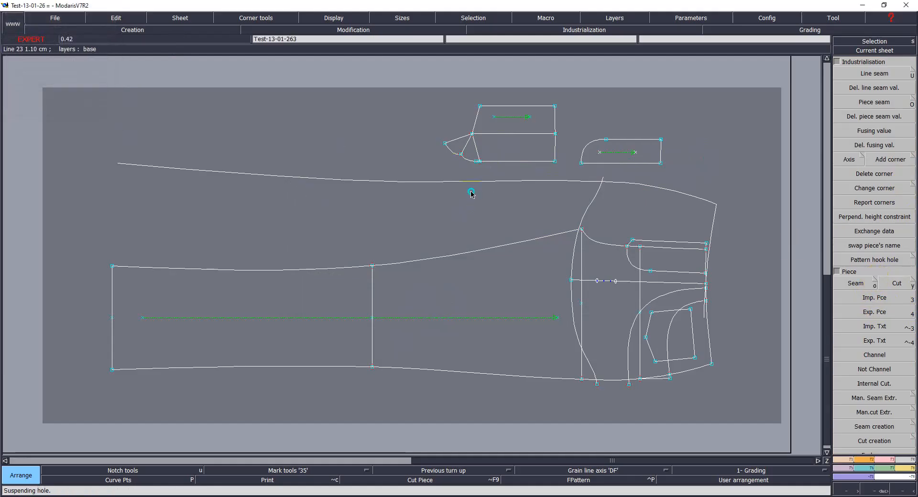
drag(434, 75, 568, 164)
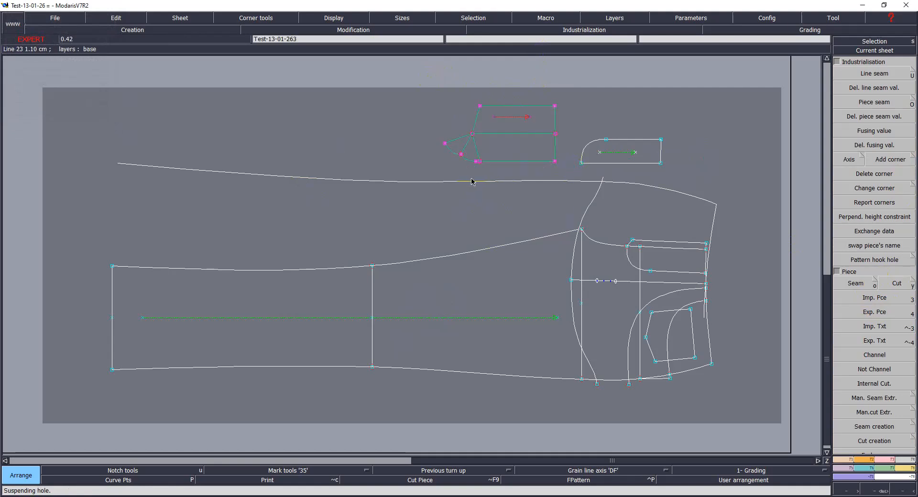
key(o)
click(487, 127)
click(504, 145)
click(470, 149)
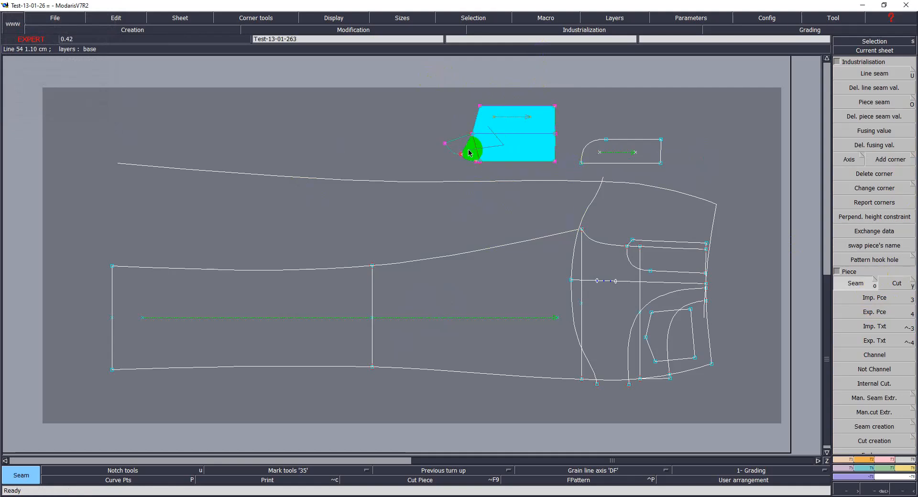
click(463, 147)
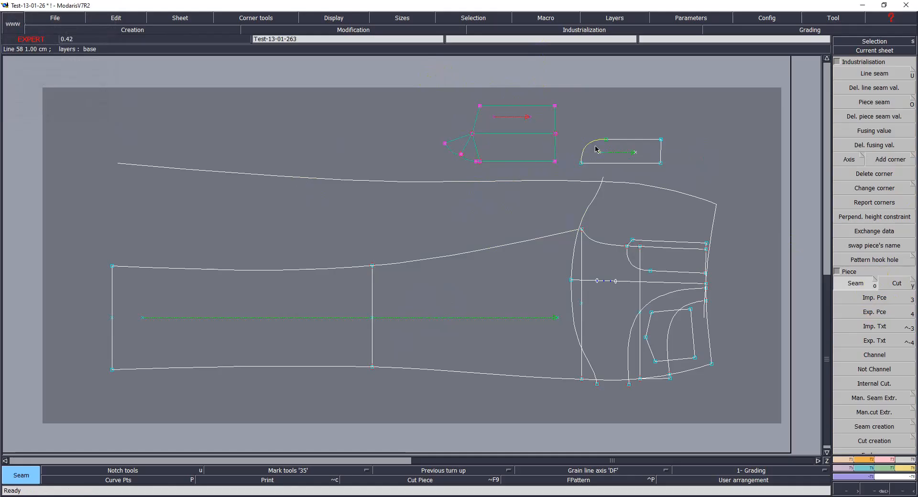
click(628, 159)
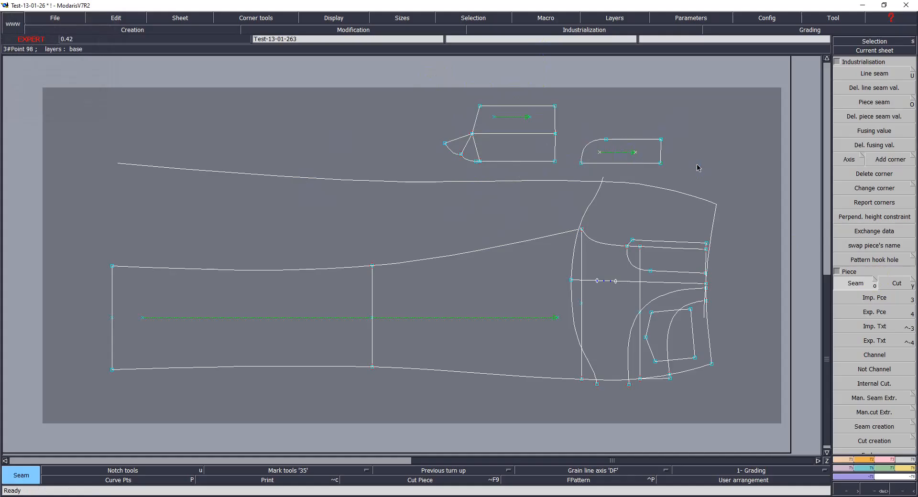
Step: Arrange the newly extracted seam pieces on the desk above the original pieces
scroll(590, 384, down, 4)
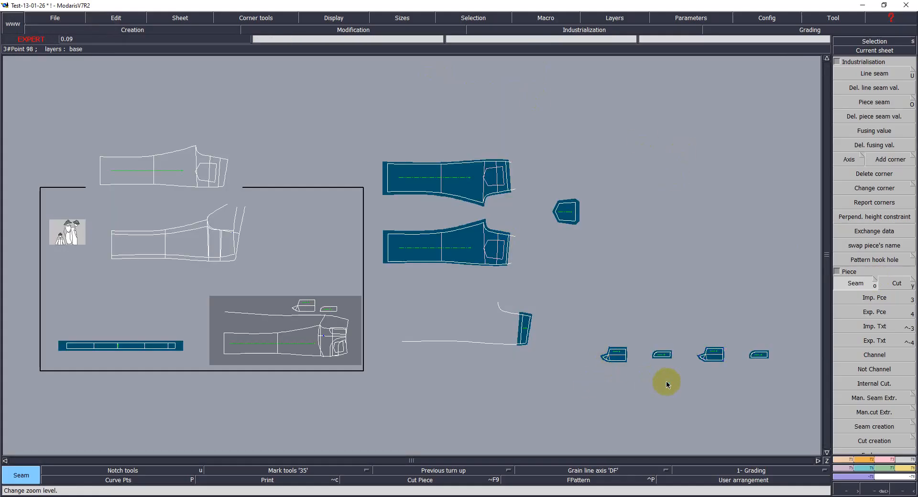
key(Return)
drag(593, 299, 799, 382)
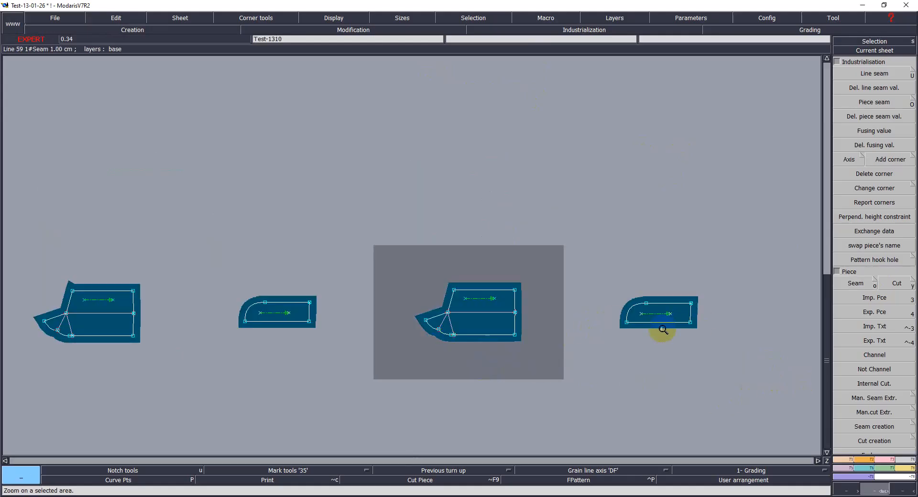
key(space)
click(487, 310)
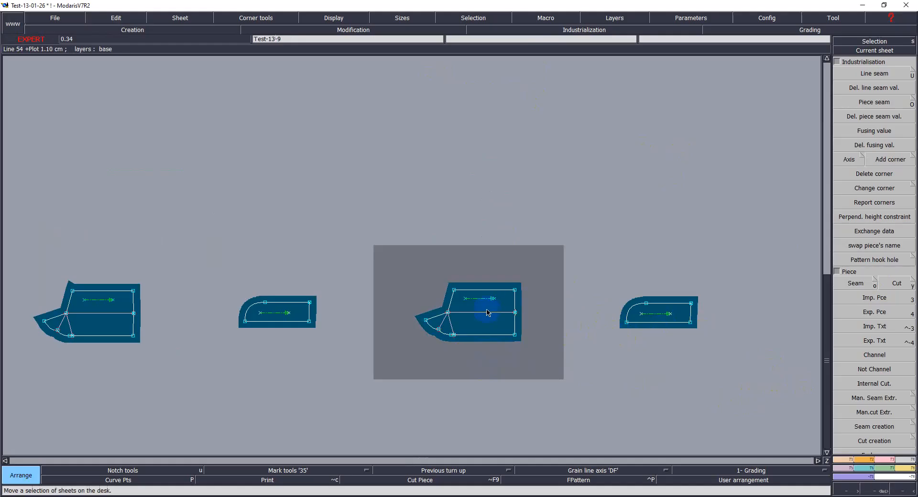
click(131, 169)
click(657, 304)
click(294, 198)
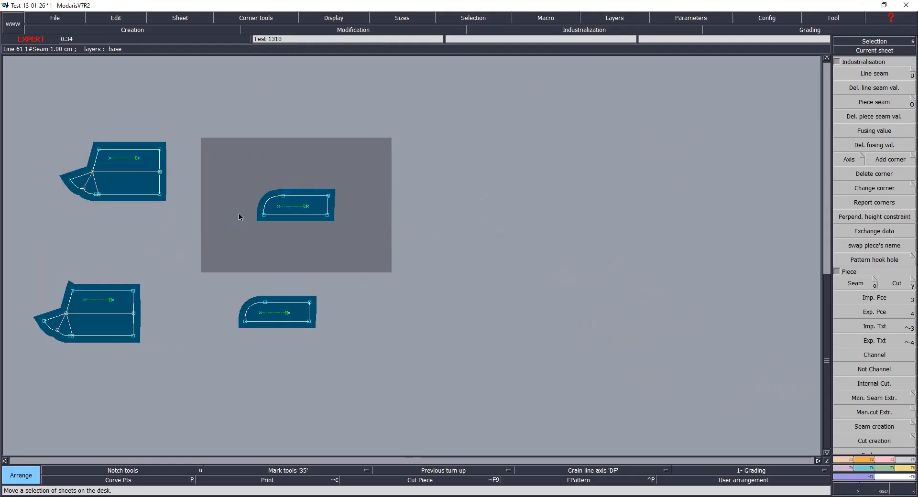
Step: Exchange data between each new seam piece and its original rounded and yoke extension piece
click(849, 231)
click(265, 322)
click(289, 217)
click(129, 323)
click(127, 188)
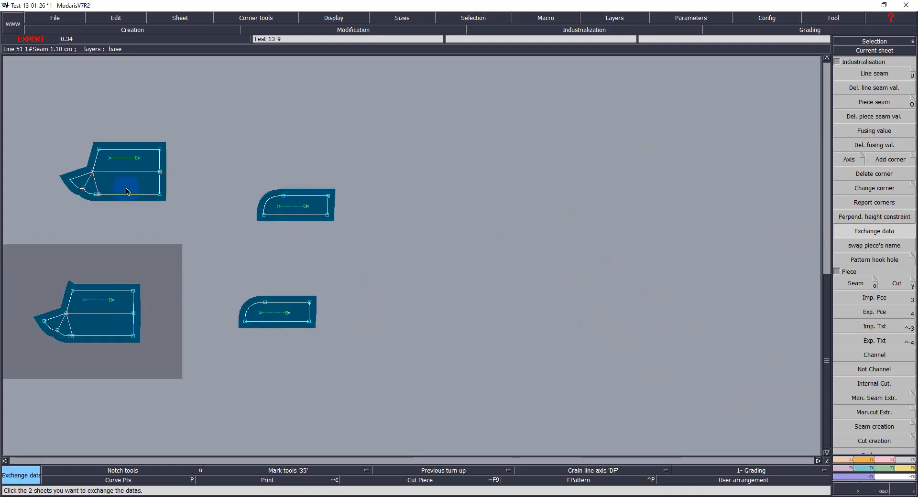
Step: Delete the two original yoke extension and rounded corner pieces
key(Delete)
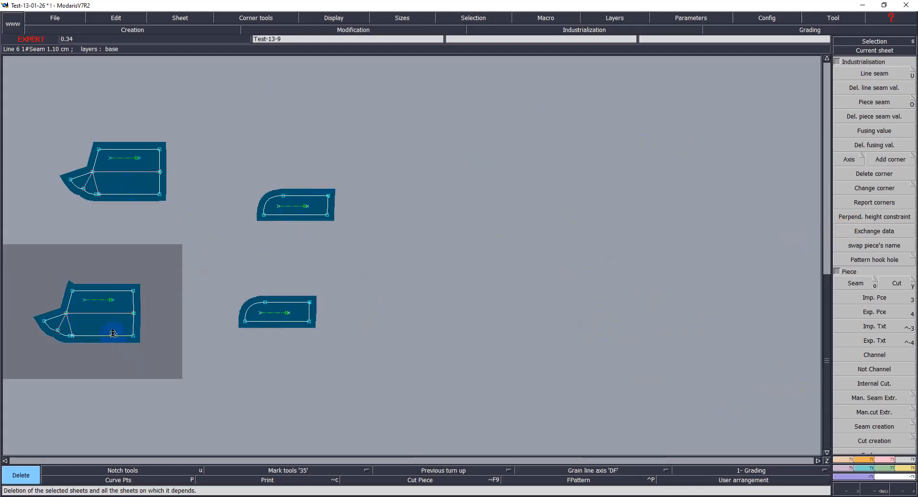
click(167, 328)
click(278, 314)
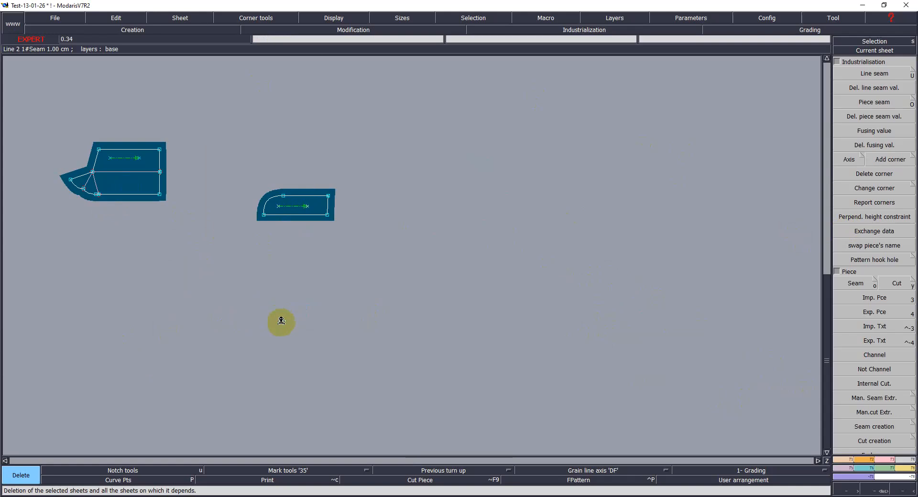
Step: Change the yoke extension seam piece's upper left corner to a Previous turn up corner
key(s)
click(129, 191)
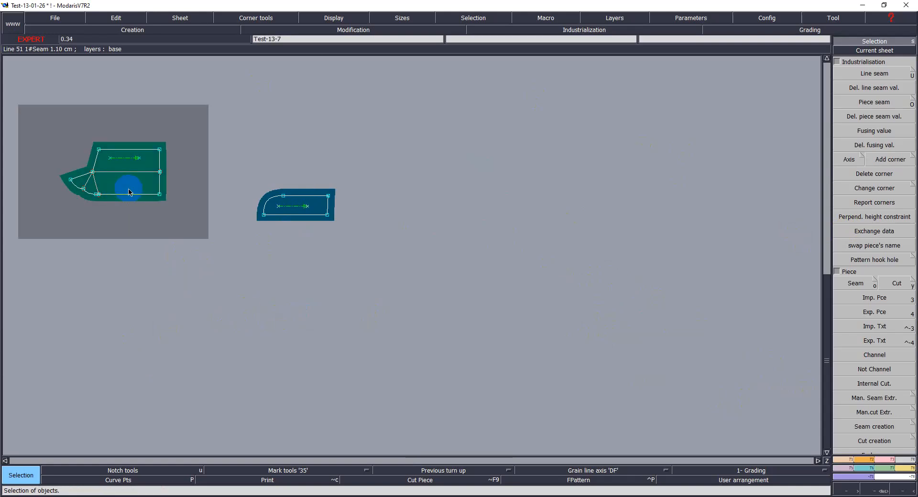
key(Home)
key(Page_Down)
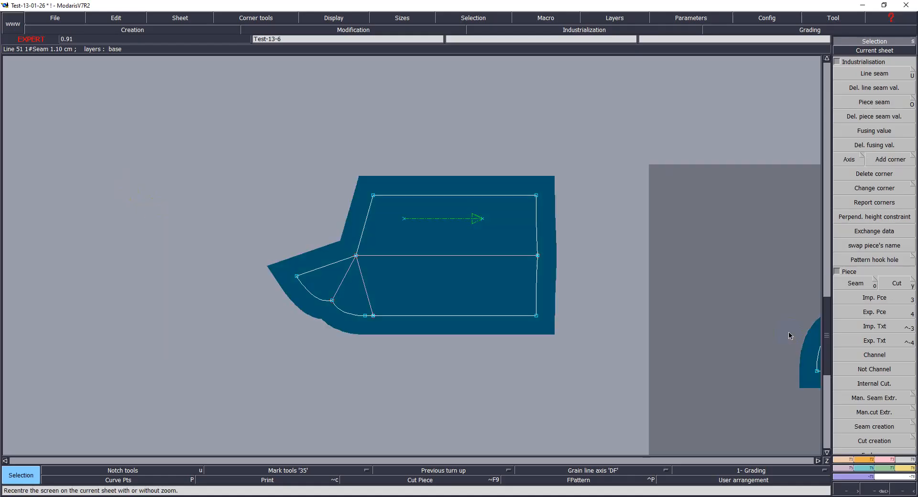
click(399, 253)
click(358, 244)
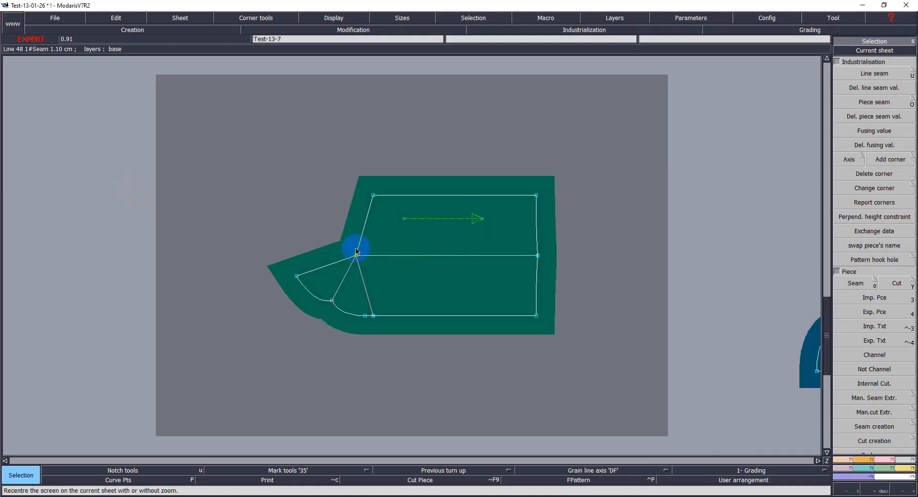
click(912, 188)
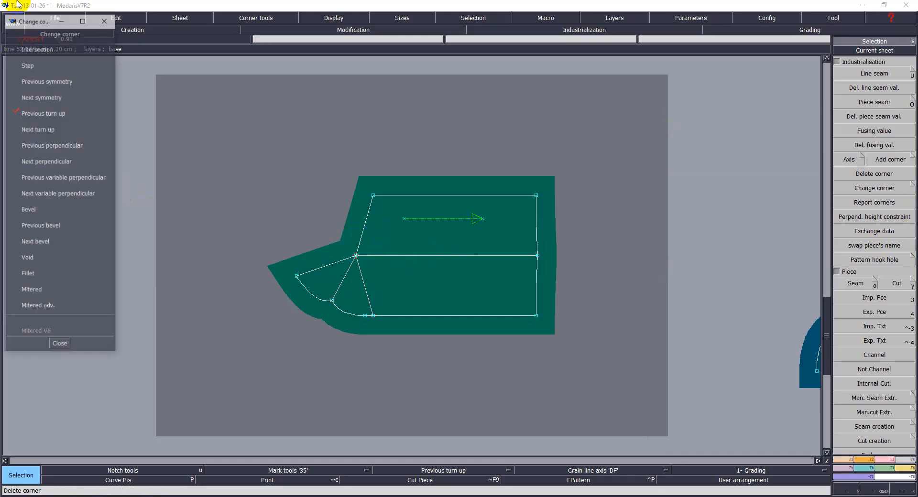
click(60, 113)
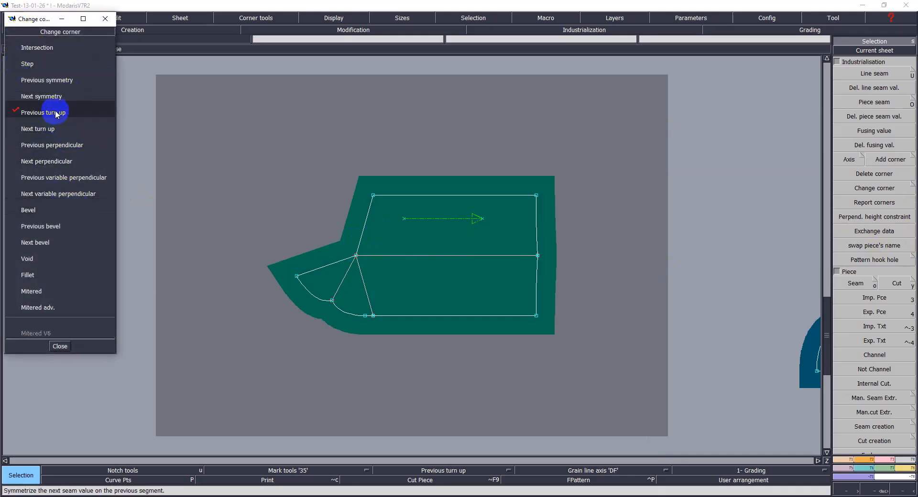
click(373, 195)
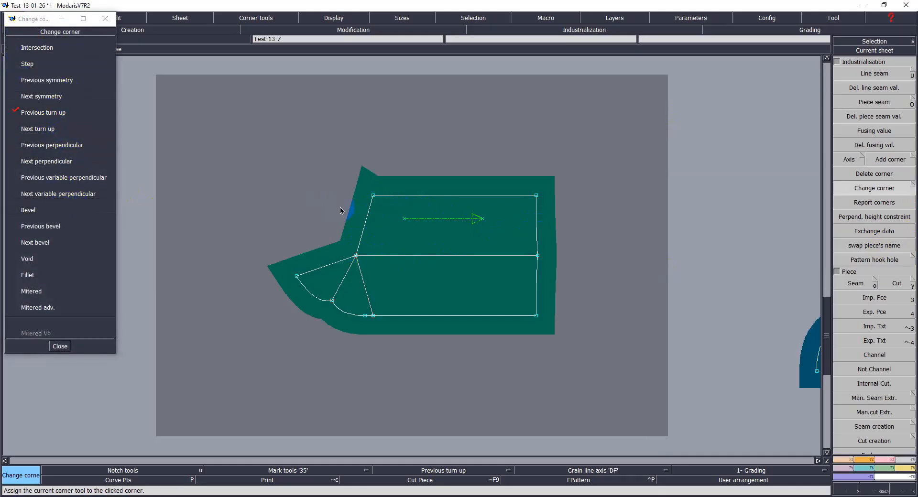
click(59, 346)
click(458, 372)
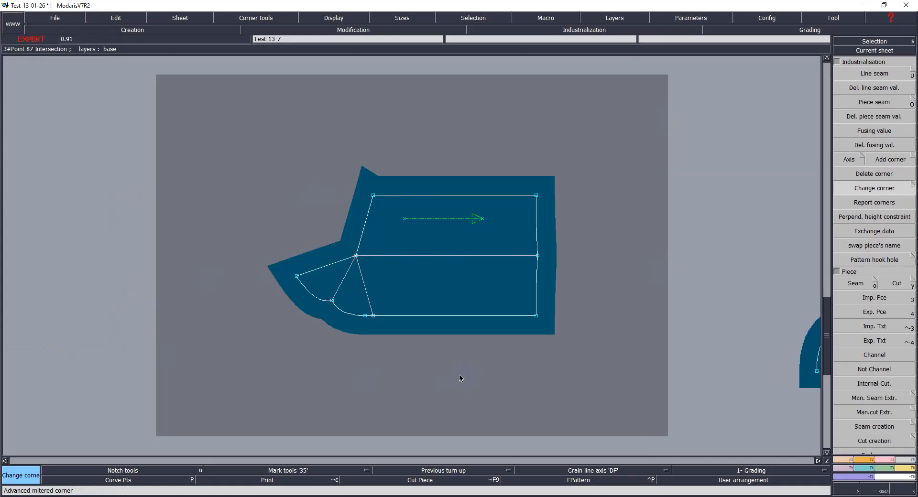
Step: Set the yoke extension piece's comment to D FLY X1
key(c)
key(Home)
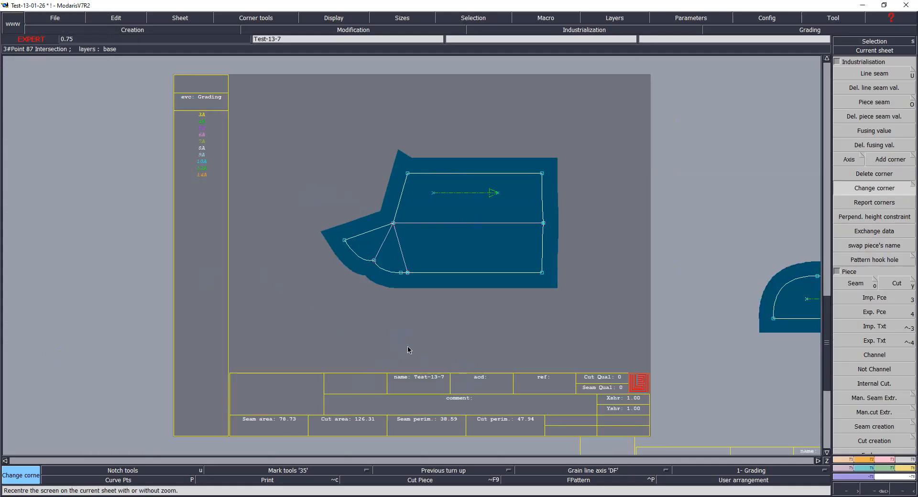
click(477, 399)
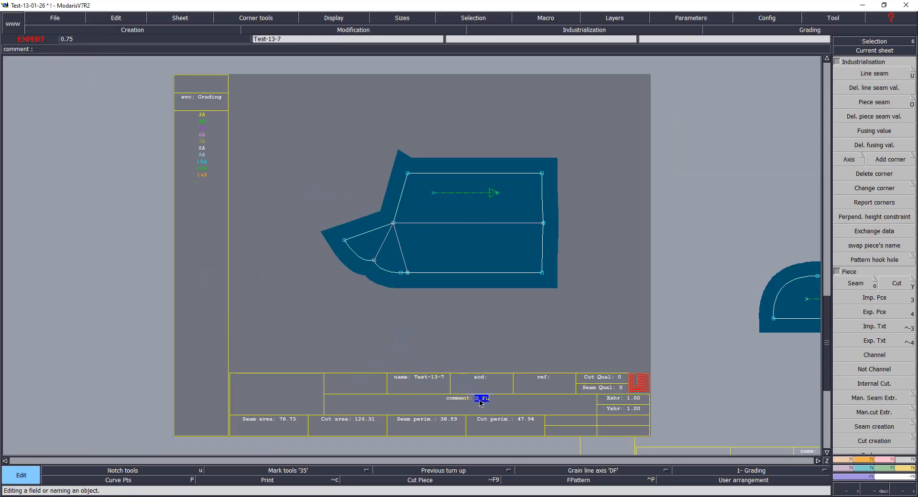
key(Return)
Step: Set the rounded corner piece's comment to S FLT X1
click(765, 325)
key(Home)
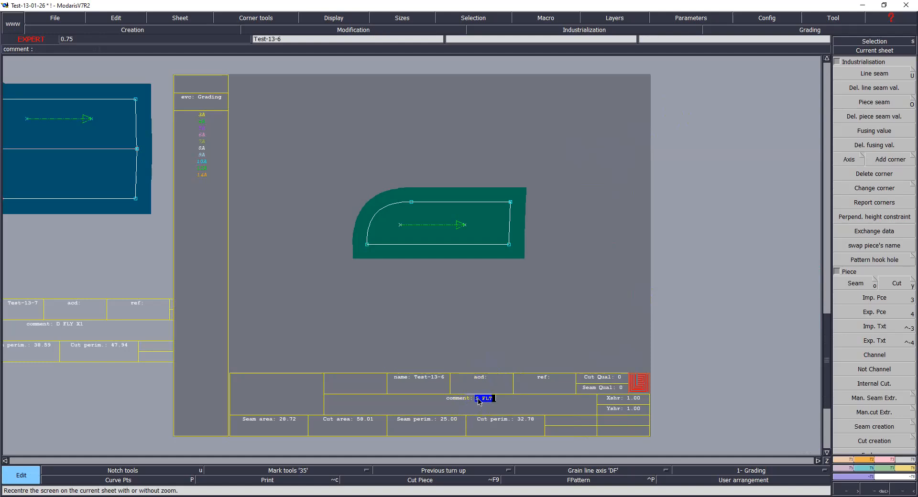
key(Return)
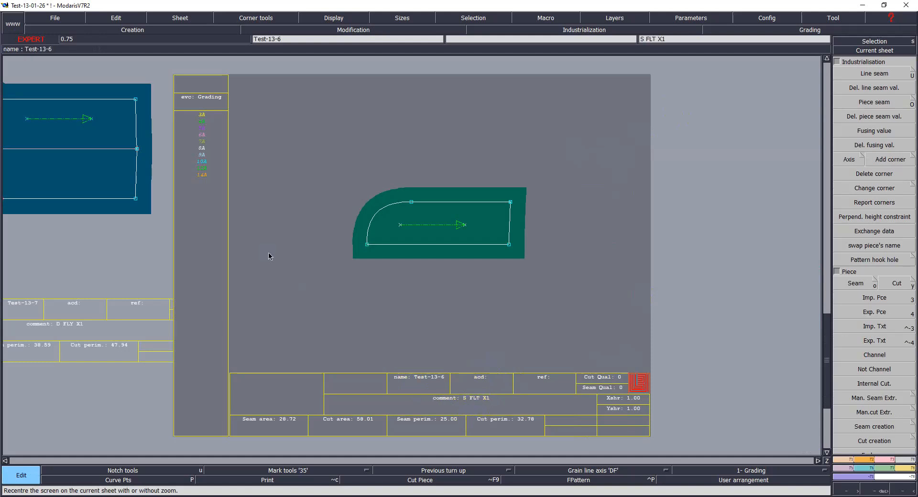
Step: Save the model and rearrange the fly, rounded corner and small pocket pieces on the desk beside the back trouser pieces
key(ctrl+s)
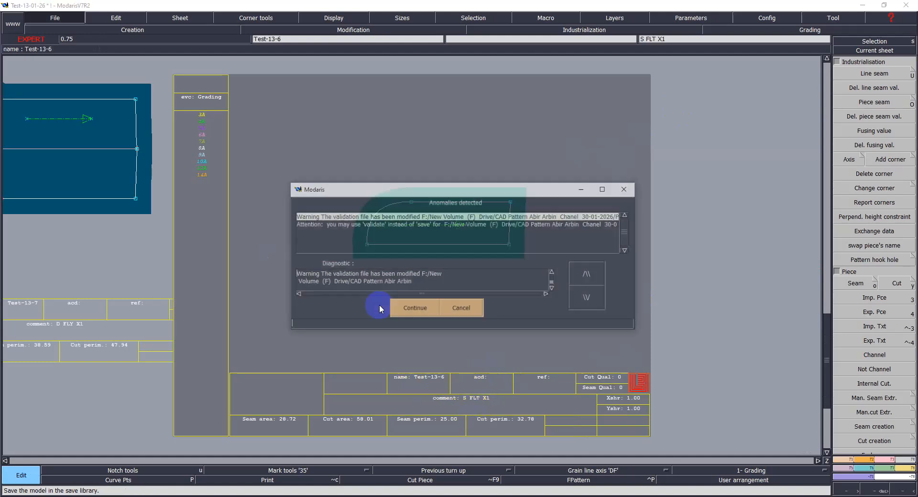
click(400, 314)
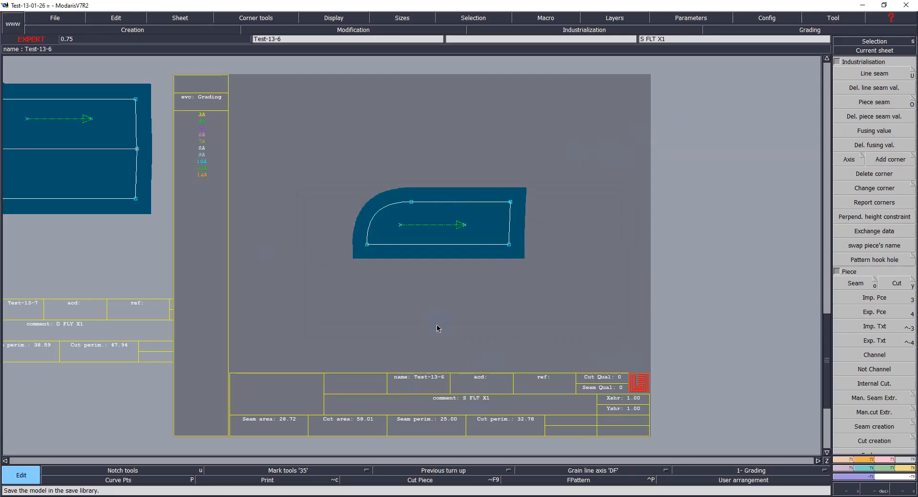
key(ctrl+u)
key(j)
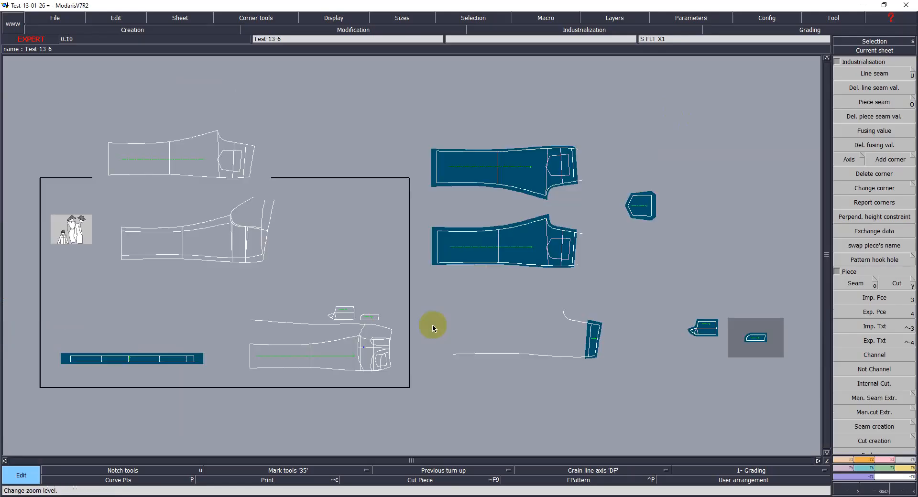
key(a)
click(707, 330)
click(641, 382)
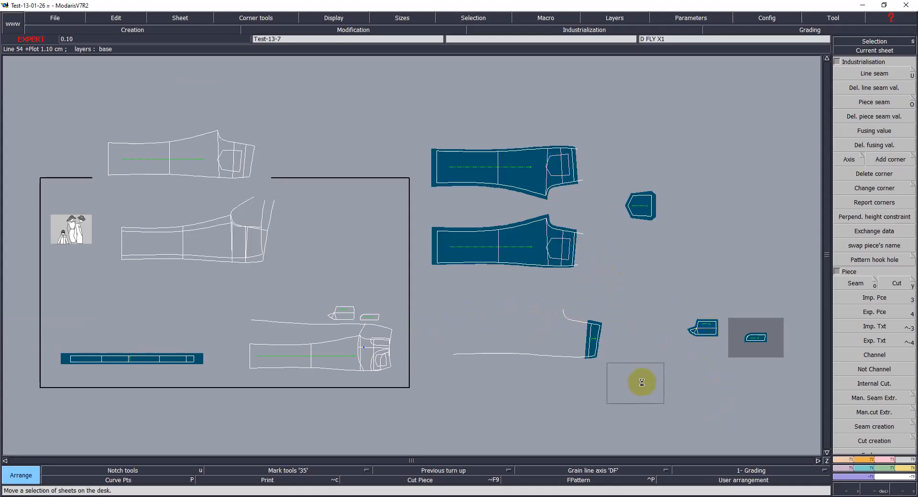
click(593, 337)
click(550, 113)
click(643, 198)
click(633, 126)
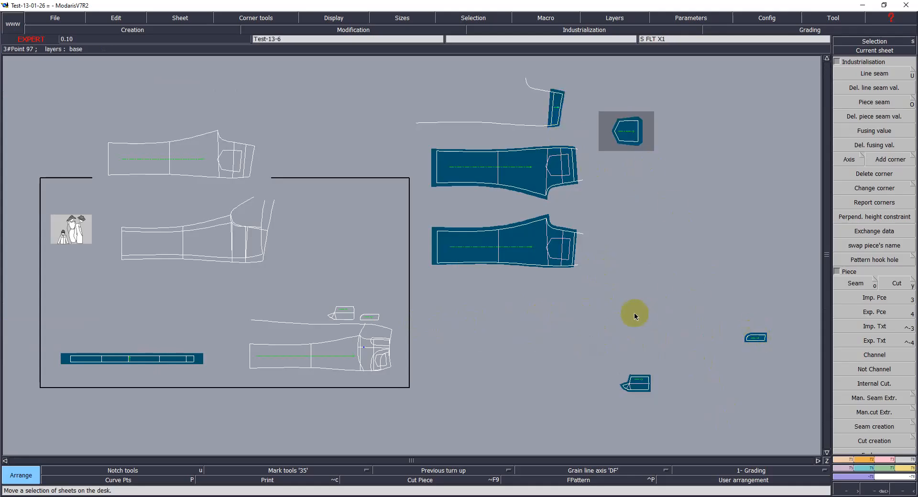
click(637, 268)
click(642, 373)
click(700, 256)
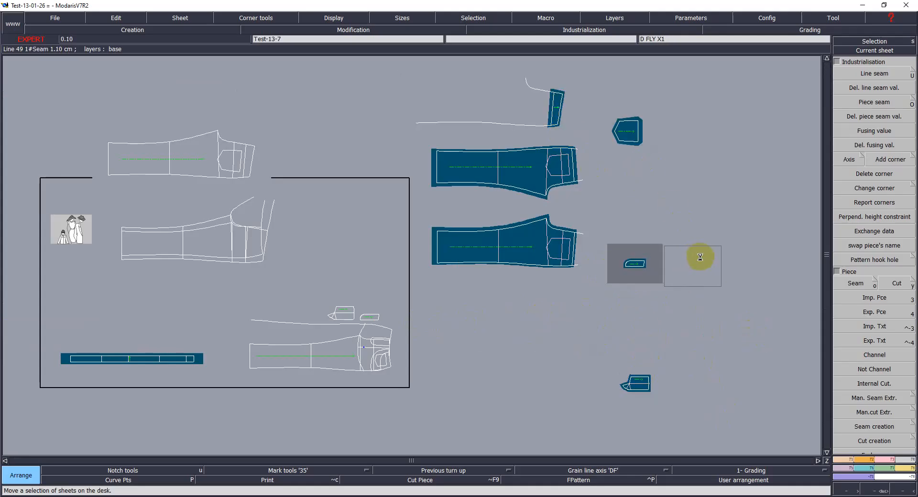
click(349, 359)
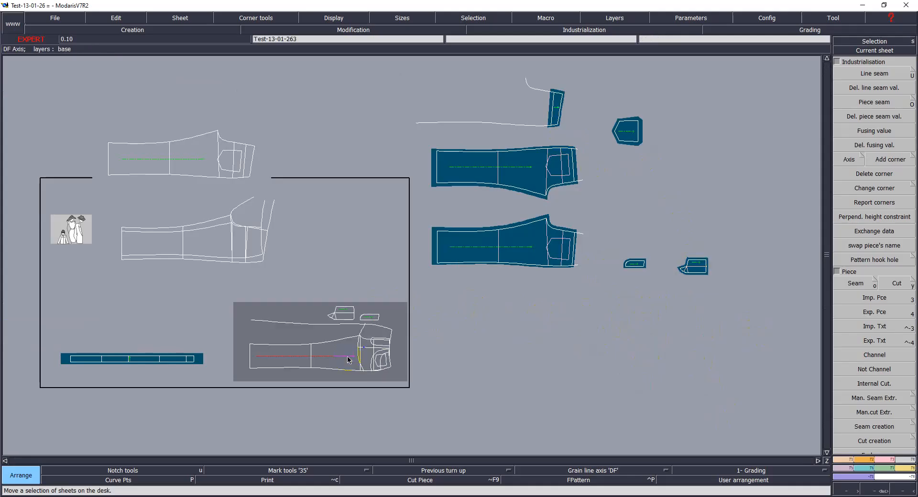
Step: Extract two seam pieces of the back leg from the back pattern sheet
key(Home)
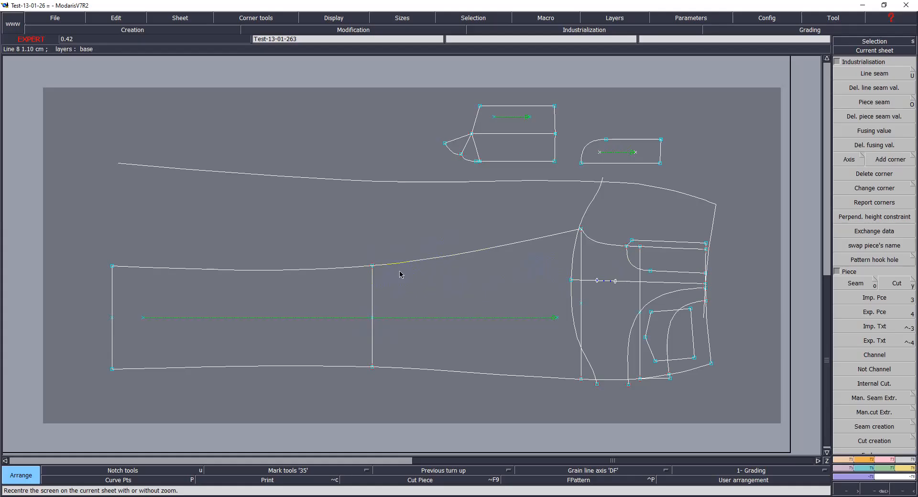
key(Return)
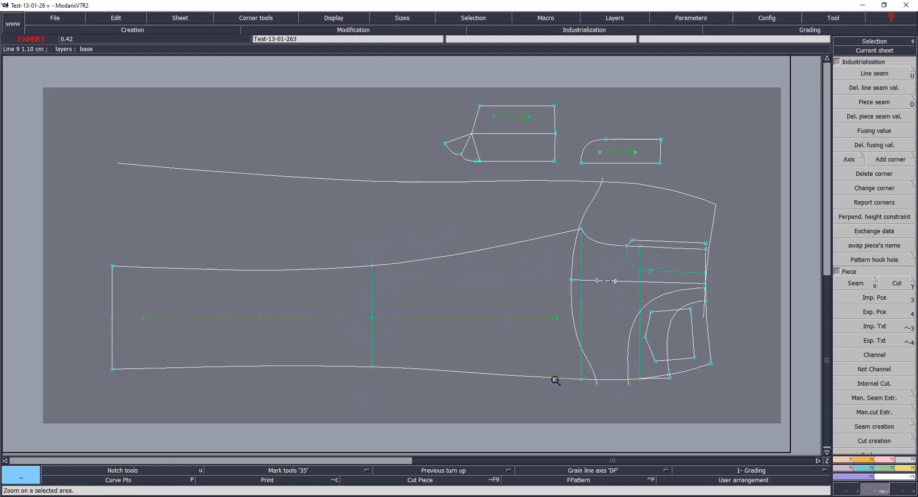
click(859, 284)
mouse_move(244, 306)
mouse_down()
mouse_move(440, 322)
mouse_move(644, 260)
mouse_move(660, 268)
mouse_move(668, 293)
mouse_move(653, 380)
mouse_move(652, 324)
mouse_move(587, 372)
mouse_move(660, 371)
mouse_move(650, 281)
mouse_up()
mouse_move(248, 309)
mouse_down()
mouse_move(379, 328)
mouse_move(662, 248)
mouse_move(646, 300)
mouse_move(580, 303)
mouse_move(615, 352)
mouse_move(635, 364)
mouse_move(653, 361)
mouse_move(590, 369)
mouse_move(665, 377)
mouse_move(649, 307)
mouse_up()
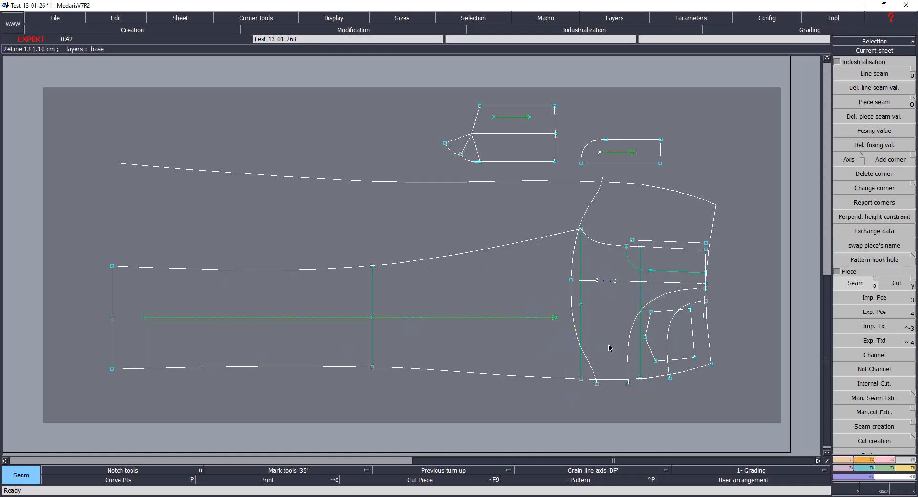
key(Return)
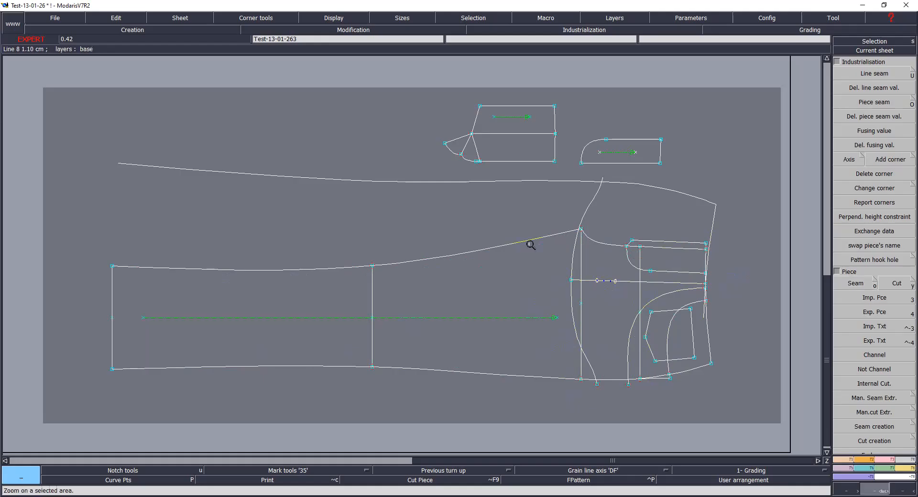
Step: Extract seam pieces from the back pattern's seat and pocket area, bounded by the curved seat line
drag(529, 146, 734, 419)
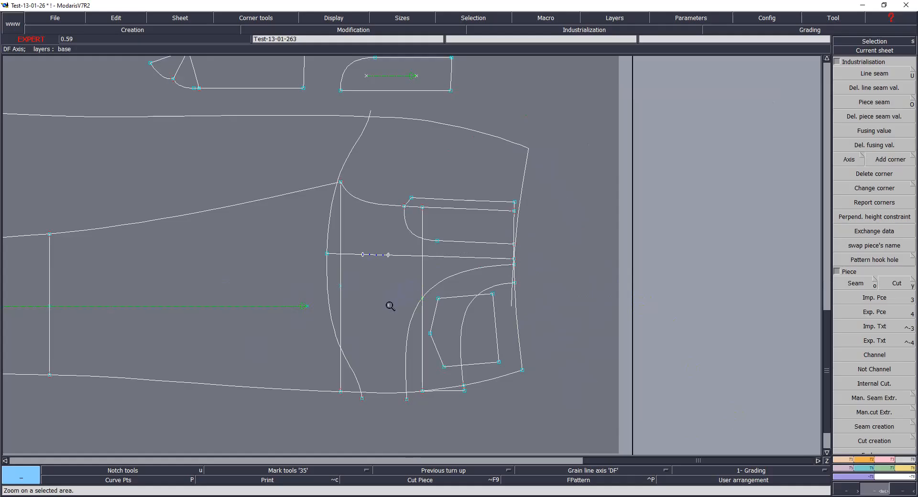
key(o)
mouse_move(393, 142)
mouse_down()
mouse_move(390, 244)
mouse_move(338, 242)
mouse_move(335, 328)
mouse_move(344, 299)
mouse_move(403, 360)
mouse_move(451, 380)
mouse_move(458, 315)
mouse_move(447, 291)
mouse_move(449, 250)
mouse_up()
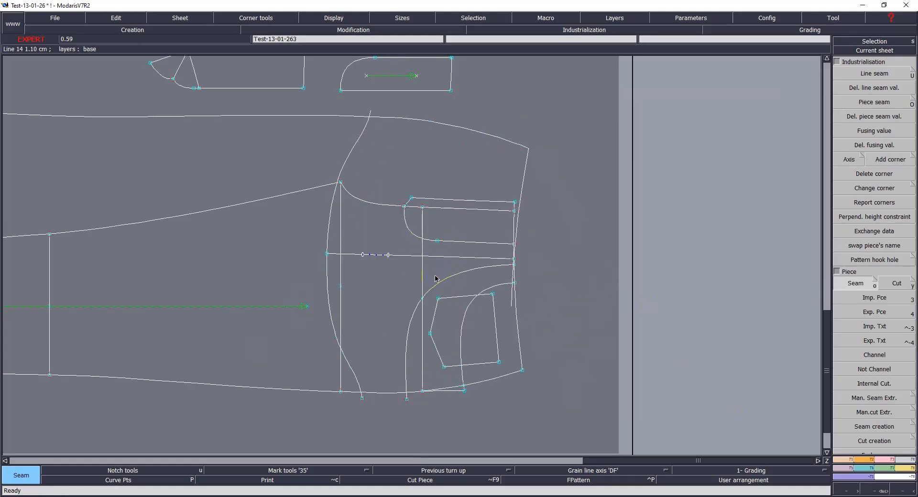
mouse_move(369, 275)
mouse_down()
mouse_move(400, 281)
mouse_move(339, 285)
mouse_move(391, 289)
mouse_move(371, 280)
mouse_move(406, 202)
mouse_move(457, 209)
mouse_move(482, 225)
mouse_move(485, 262)
mouse_up()
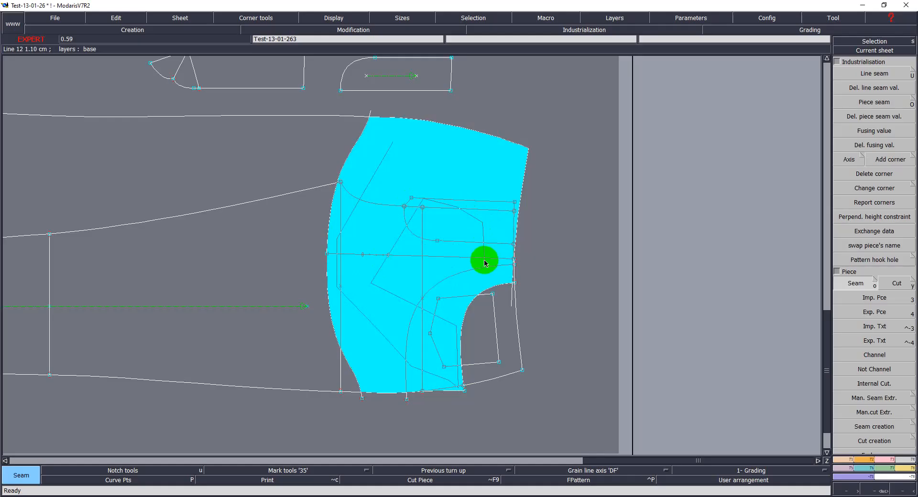
mouse_move(485, 262)
mouse_down()
mouse_move(498, 280)
mouse_move(507, 279)
mouse_move(503, 269)
mouse_move(514, 279)
mouse_move(478, 276)
mouse_up()
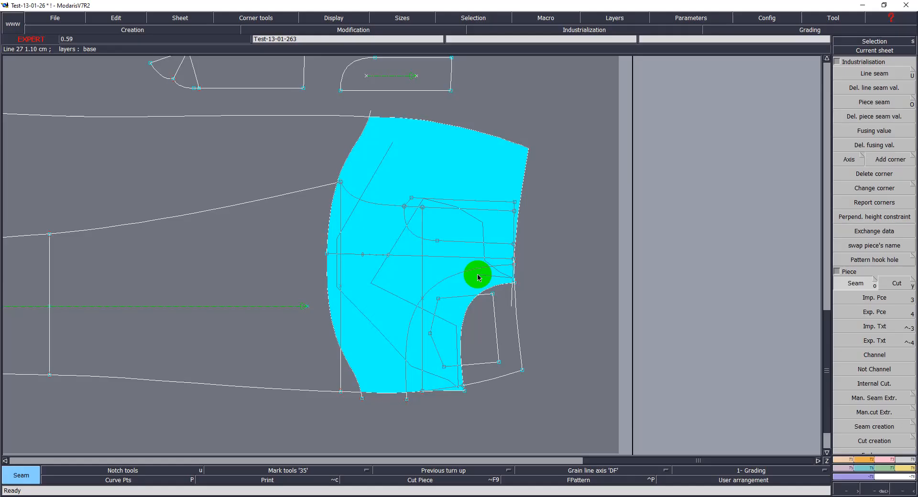
drag(479, 277, 487, 284)
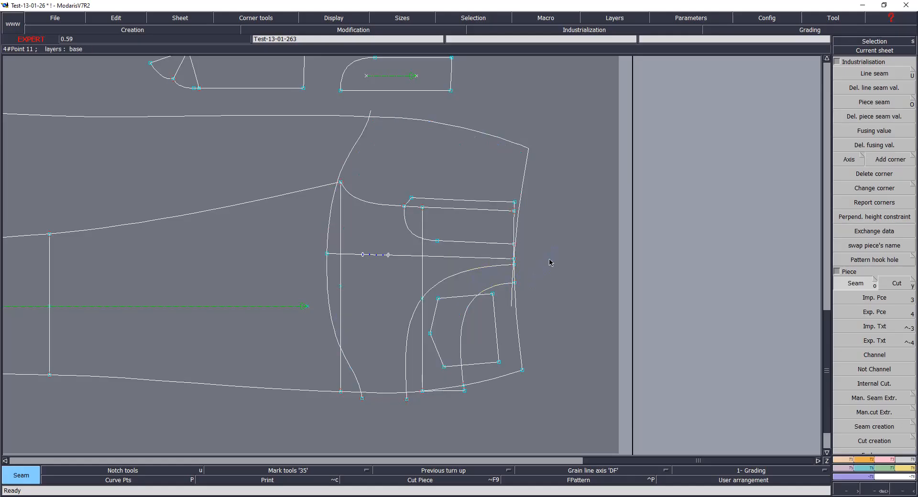
Step: Extract a seam piece from the back pocket area using the pocket curve and pocket outline, and save the model
key(alt+s)
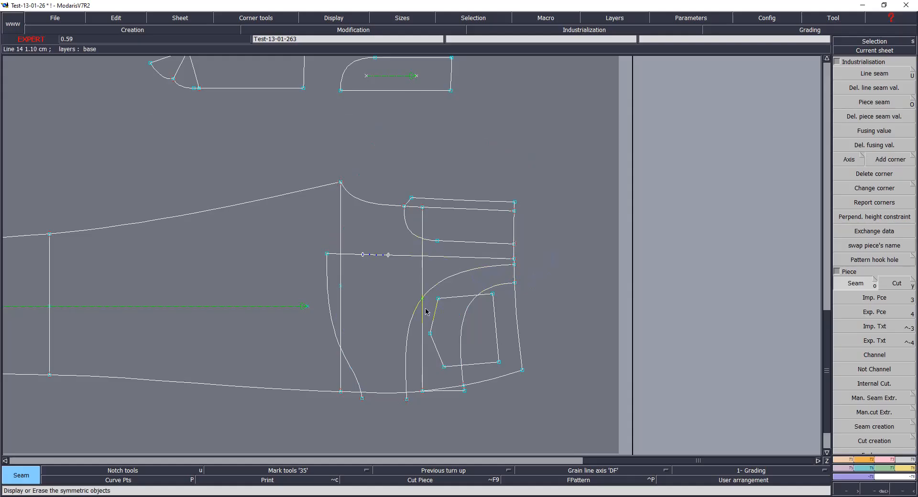
key(z)
drag(292, 203, 566, 415)
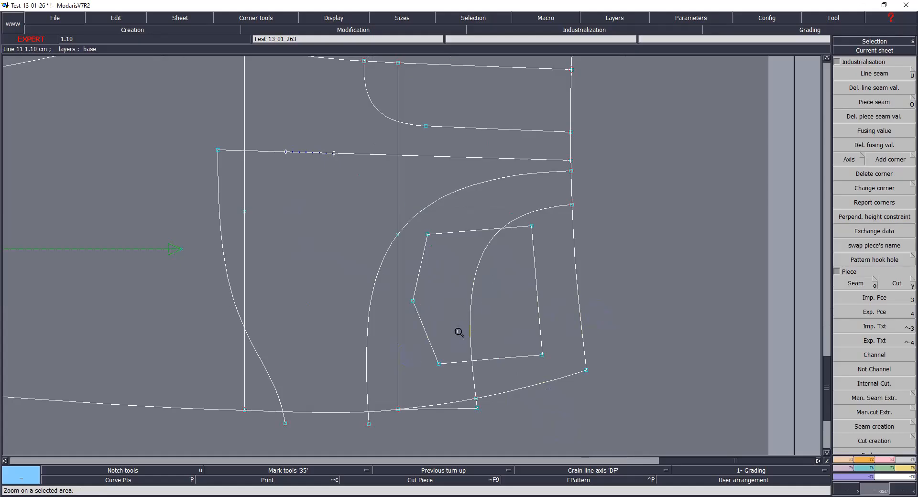
key(o)
click(500, 284)
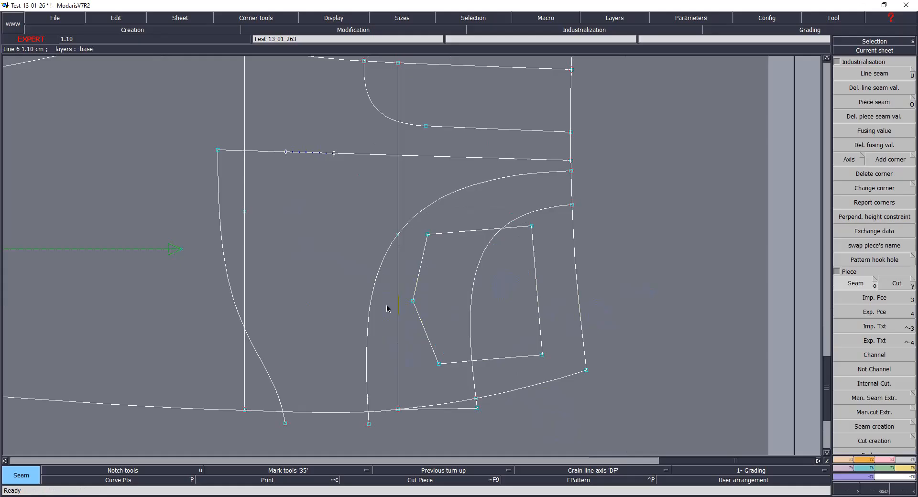
key(Return)
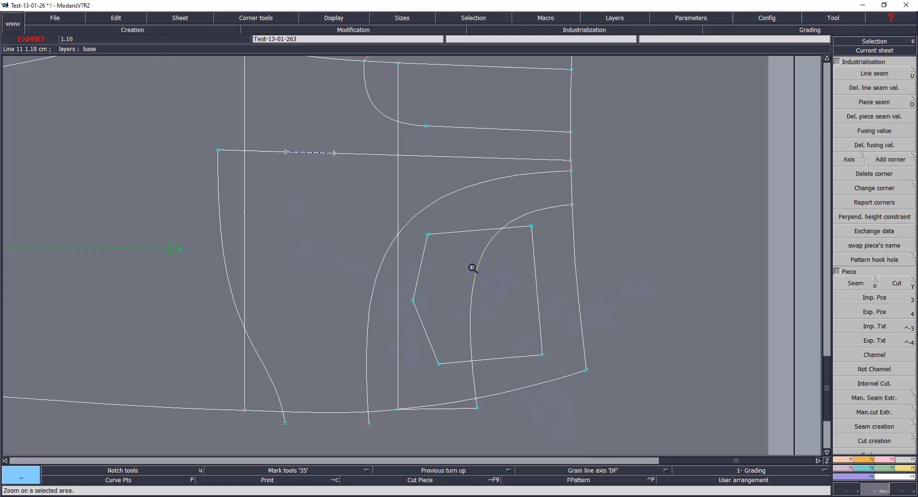
click(477, 230)
click(535, 266)
click(508, 362)
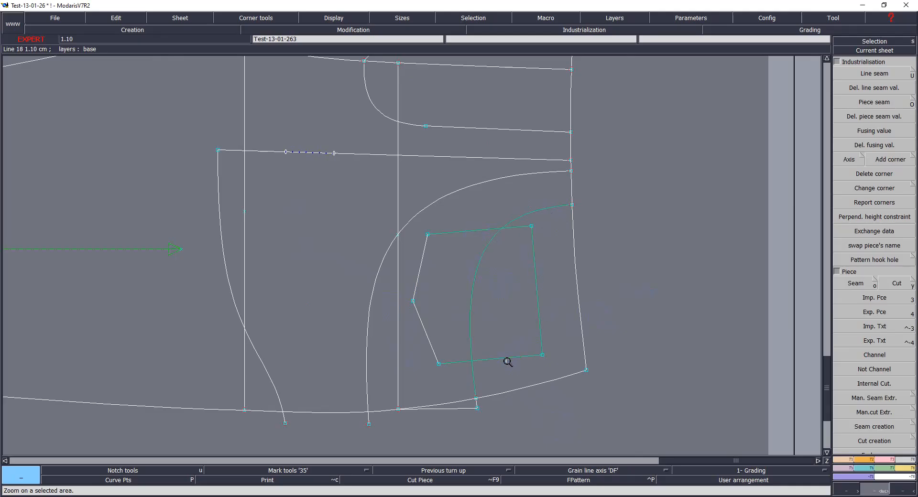
click(425, 341)
key(o)
mouse_move(389, 338)
mouse_down()
mouse_move(484, 302)
mouse_move(615, 299)
mouse_up()
key(ctrl+s)
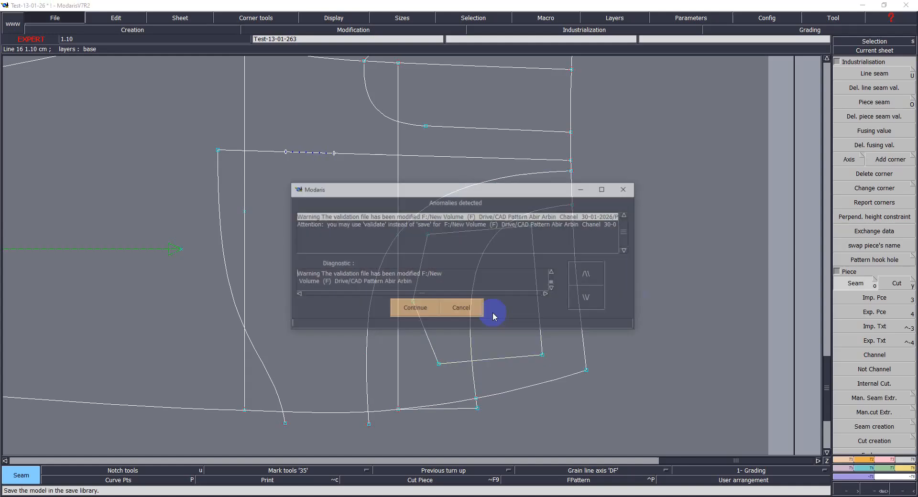
click(421, 310)
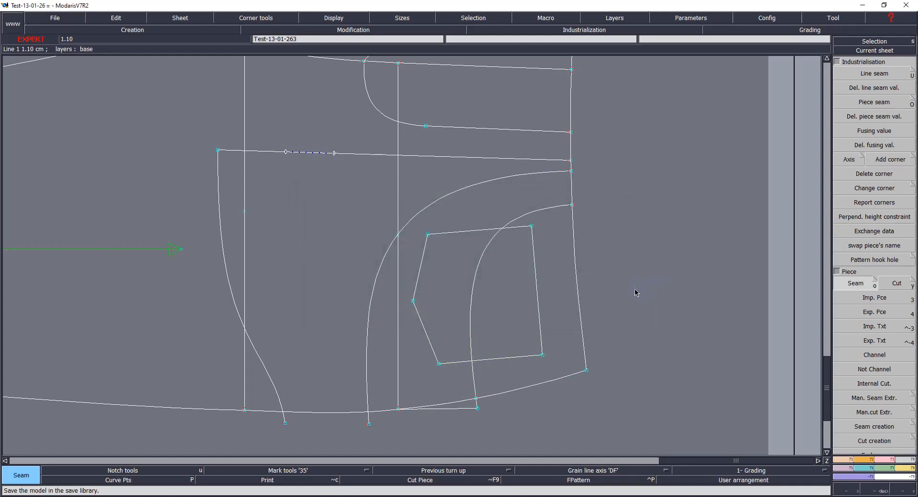
Step: Rearrange the newly extracted back pieces on the desk below the existing back trouser pieces
key(j)
key(8)
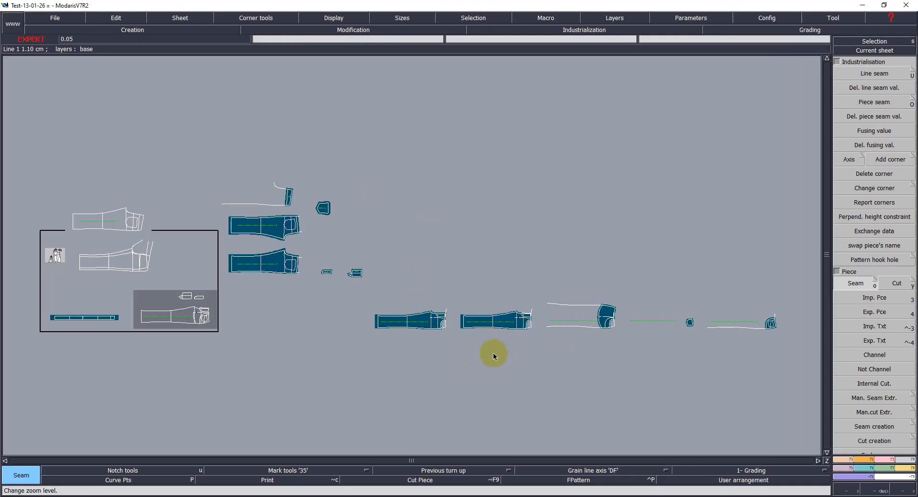
key(7)
drag(427, 317, 295, 346)
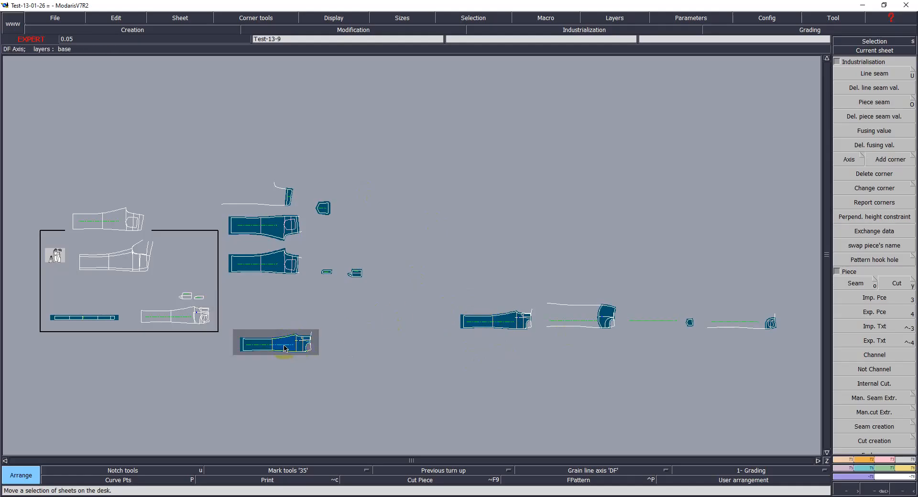
drag(509, 320, 289, 314)
drag(583, 318, 301, 376)
drag(502, 325, 405, 330)
drag(770, 324, 401, 366)
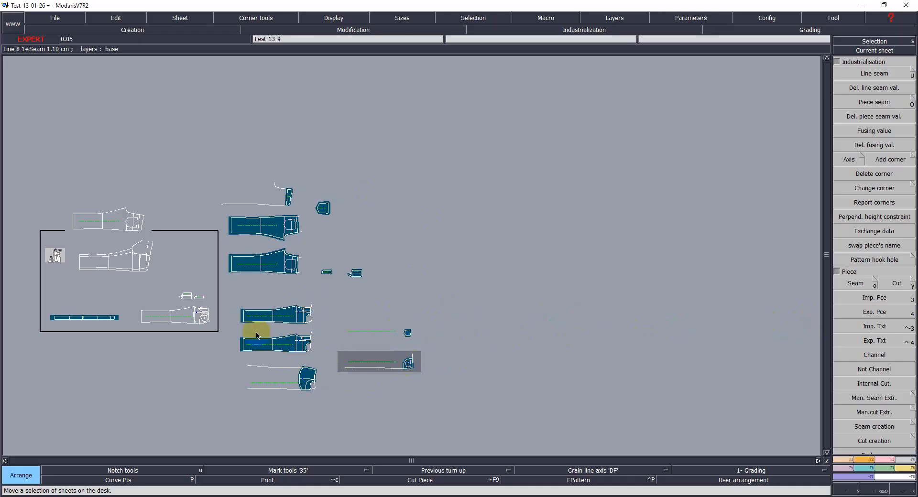
key(Return)
Step: Delete the leftover grain lines and construction lines from the newly extracted pieces
drag(217, 286, 446, 404)
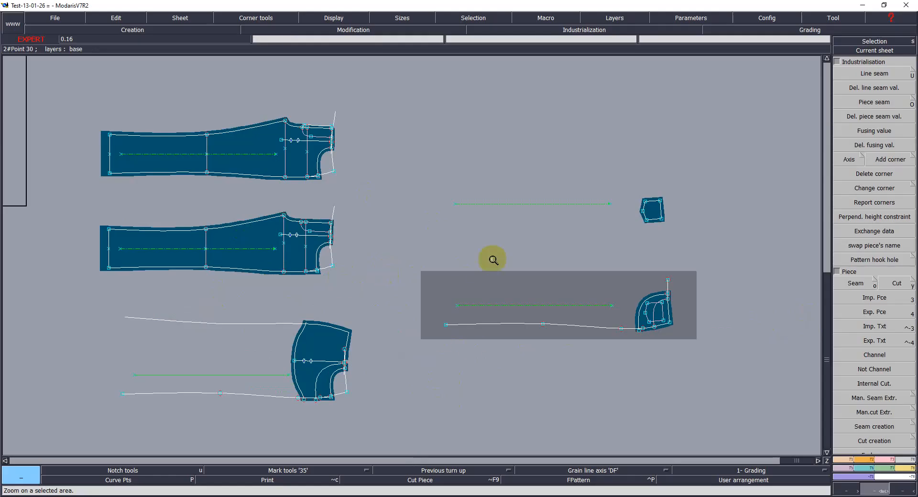
key(Delete)
click(519, 206)
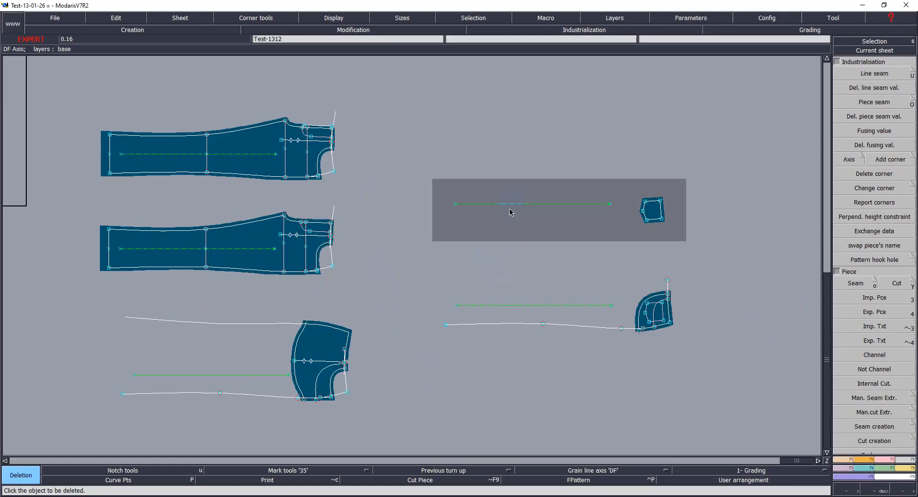
click(532, 308)
click(249, 372)
click(672, 315)
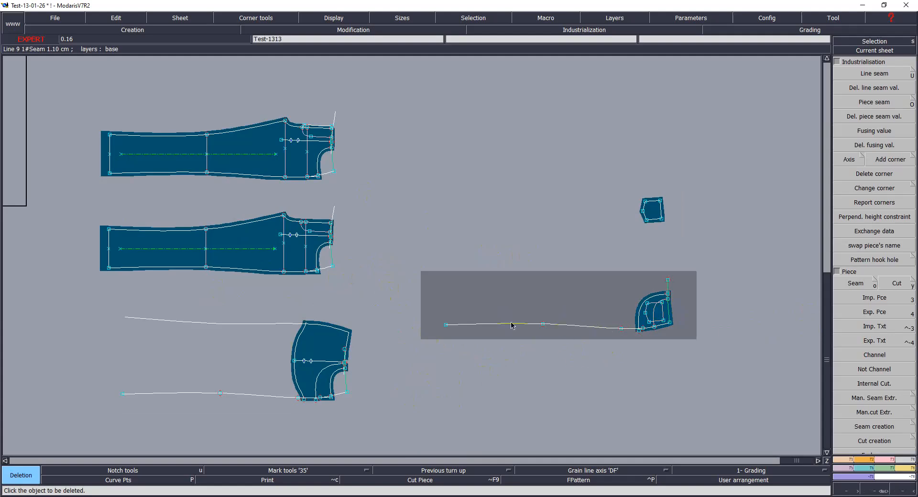
click(277, 262)
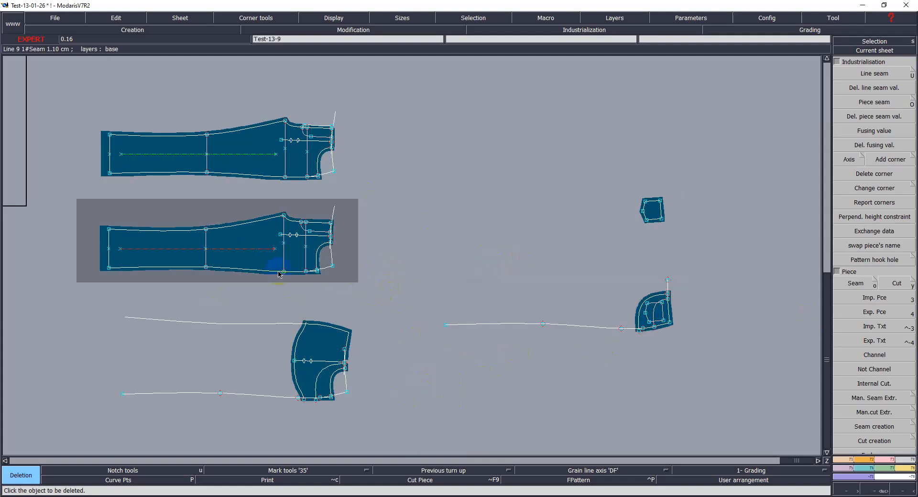
key(Return)
Step: Examine the back trouser pieces and the extracted seat piece with symmetric objects hidden
drag(99, 98, 388, 305)
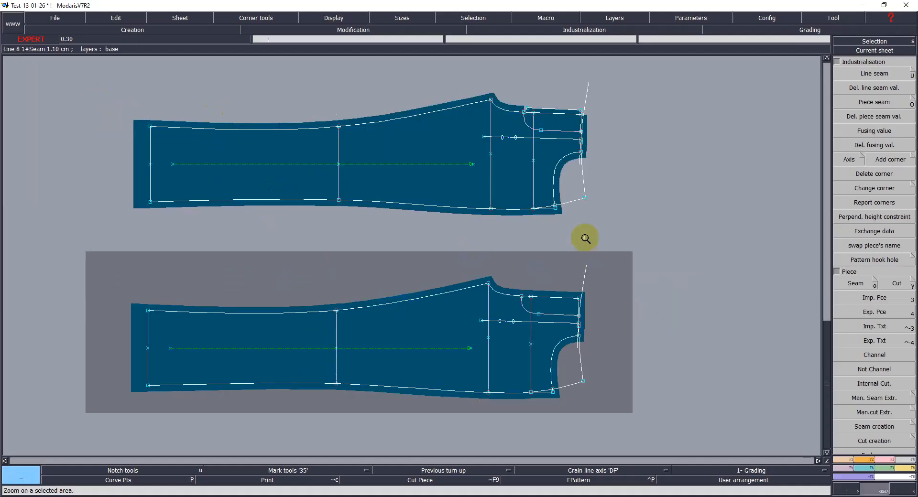
click(481, 168)
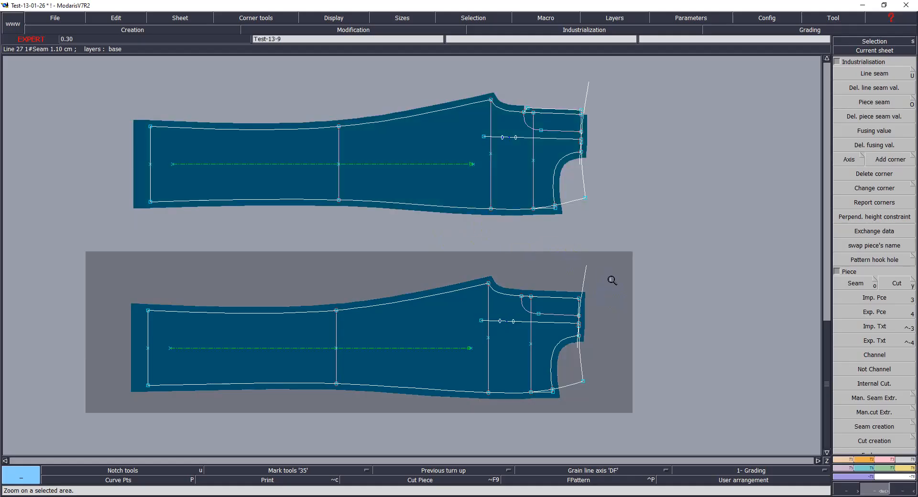
click(576, 220)
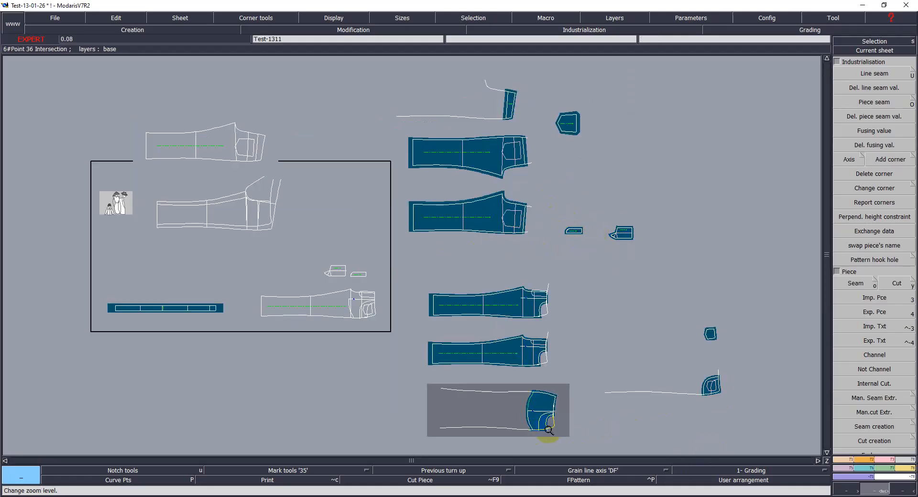
click(545, 427)
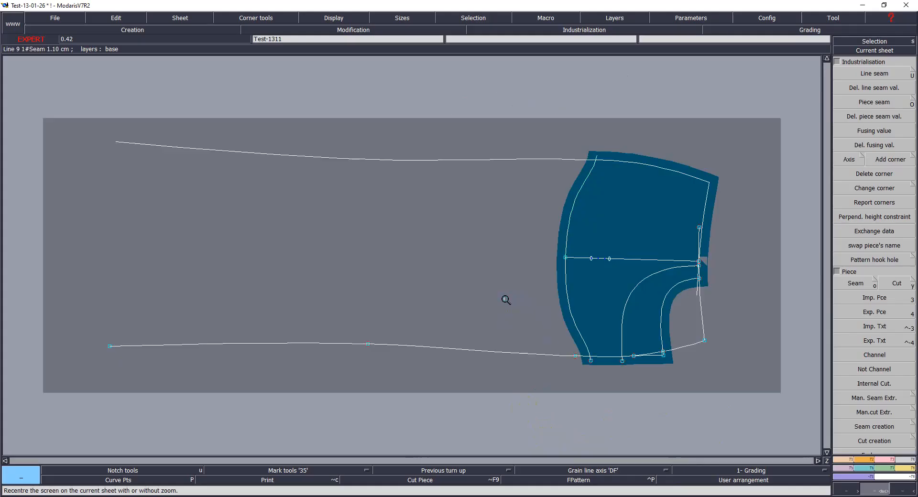
key(F12)
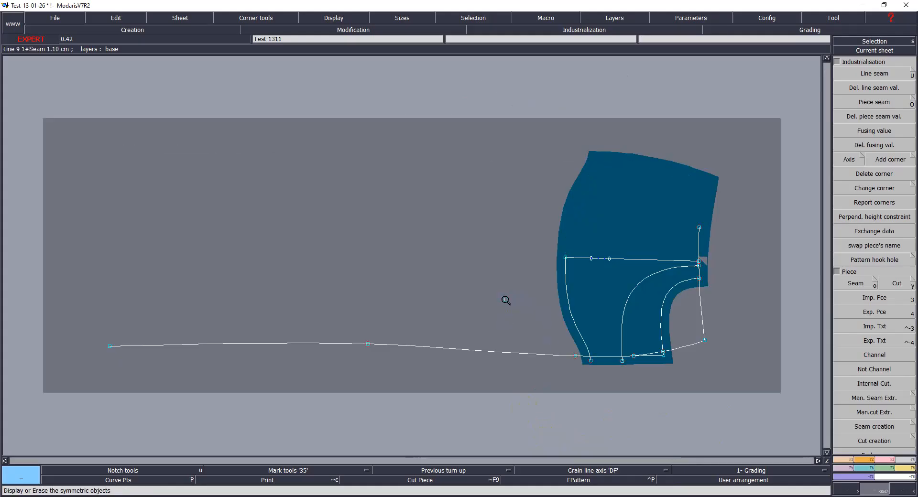
Step: Toggle the display of symmetric objects repeatedly to compare the seat piece with the back pattern lines
key(F12)
key(F12)
key(F12)
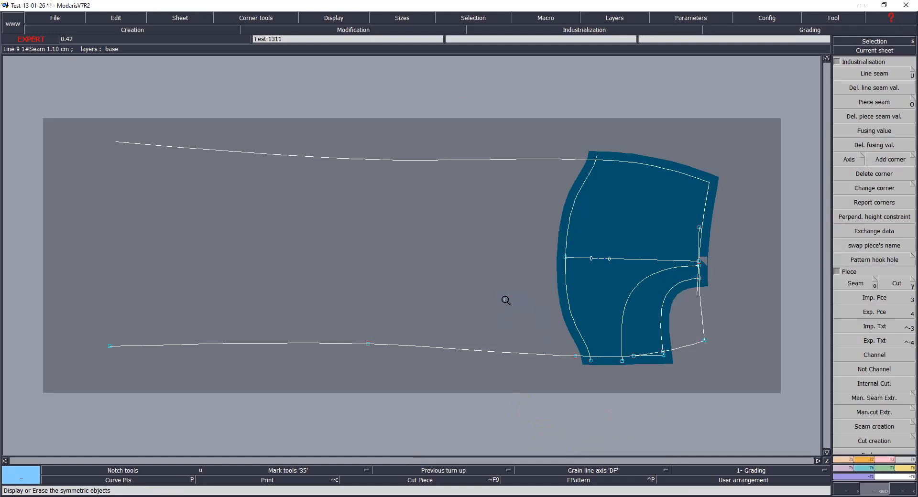
key(F12)
key(F12)
key(F12)
key(F12)
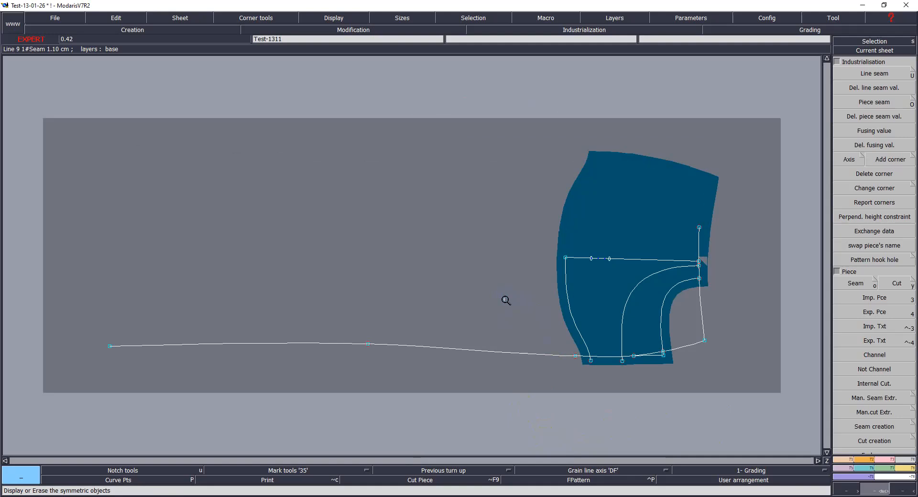
key(F12)
key(F12)
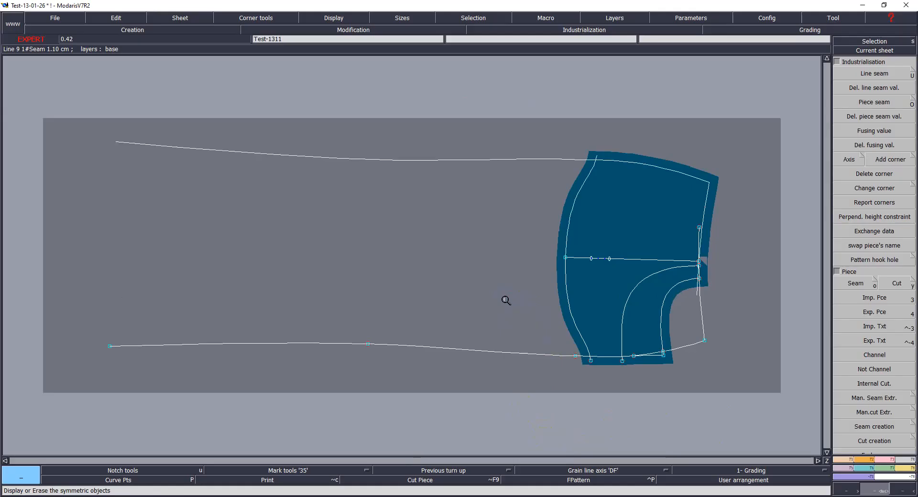
Step: Try to attach the pocket line's end point to the side seam point near the back pocket
drag(648, 206, 738, 316)
click(339, 130)
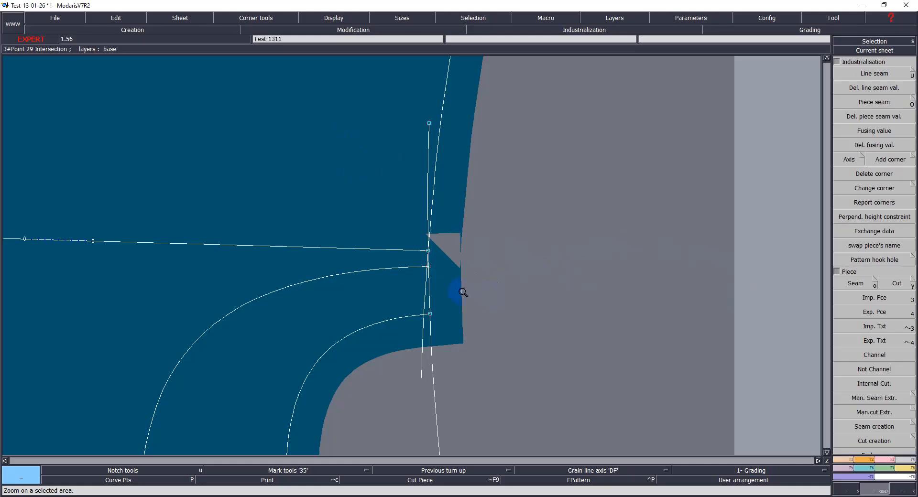
key(a)
click(427, 251)
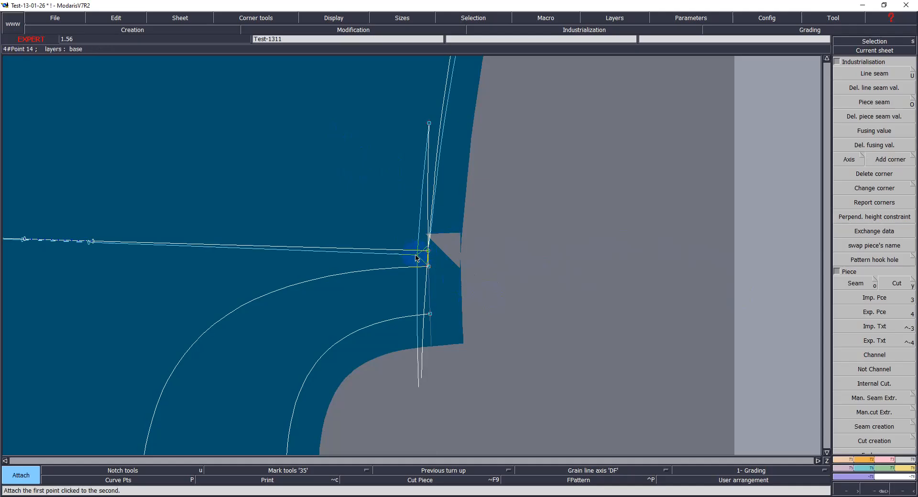
click(418, 233)
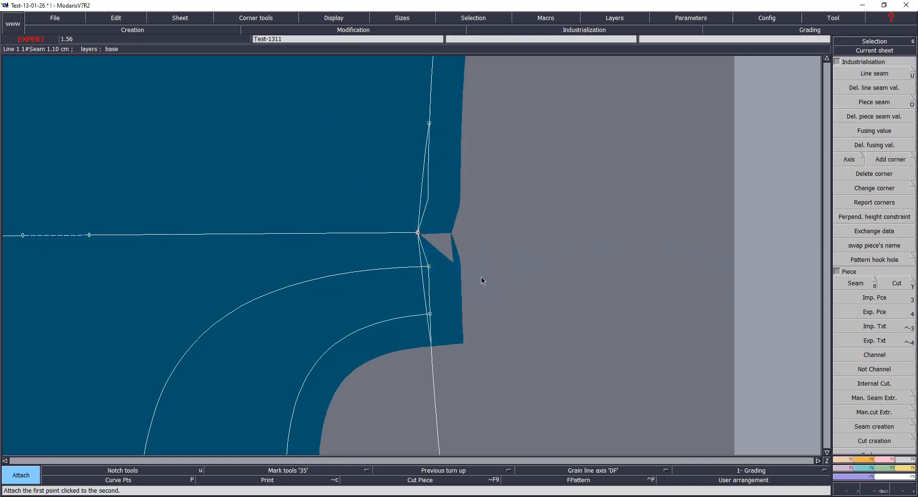
key(ctrl+z)
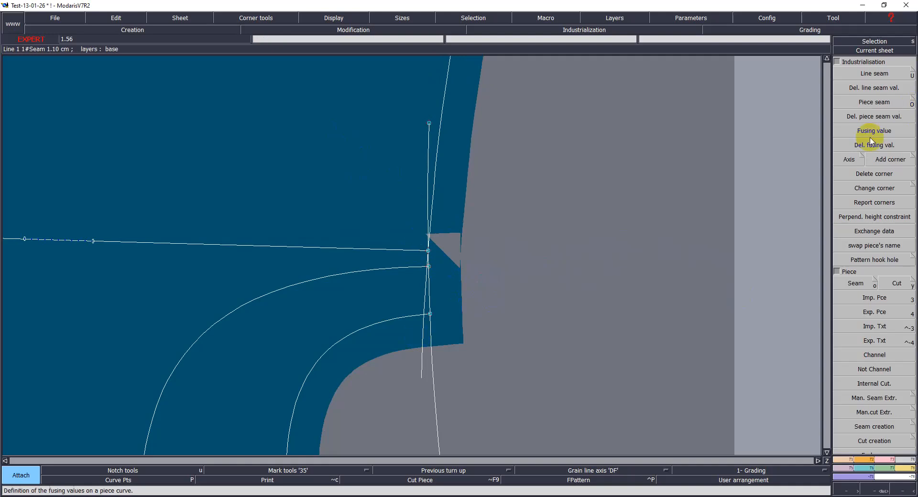
Step: Apply a Step corner to the points where the pocket lines meet the side seam
click(913, 156)
click(37, 64)
click(427, 252)
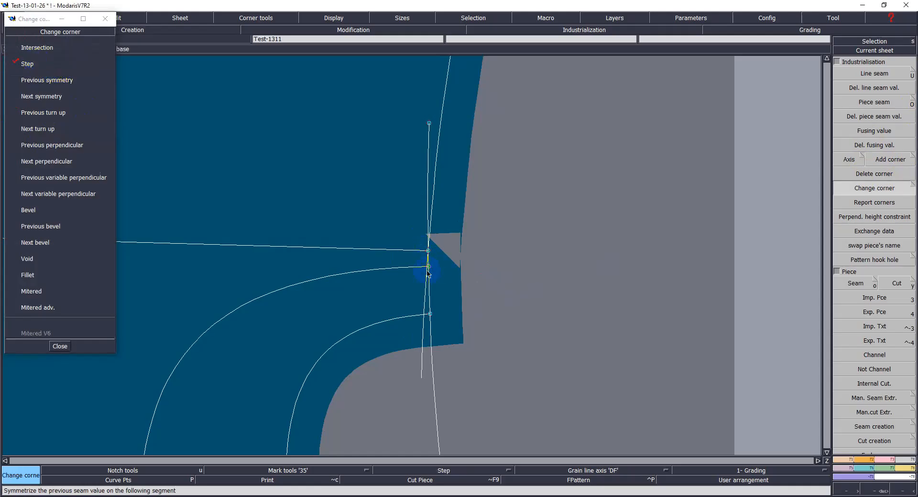
click(427, 267)
click(440, 330)
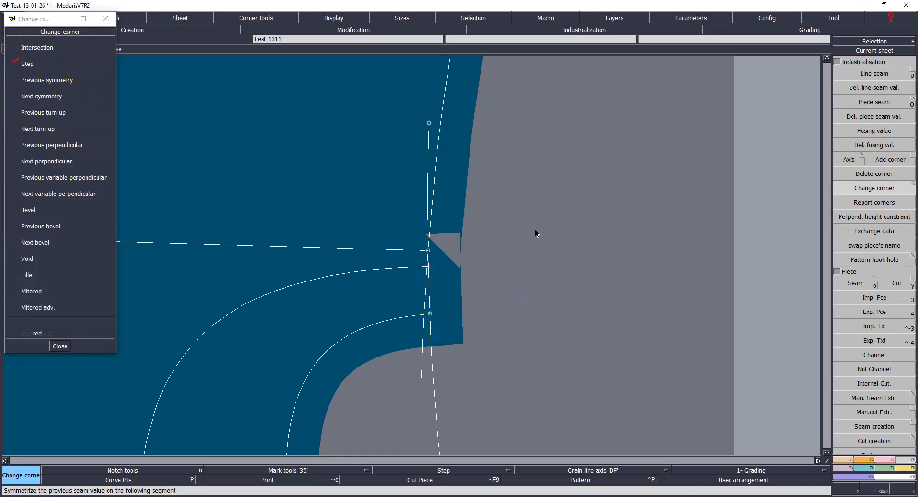
click(430, 282)
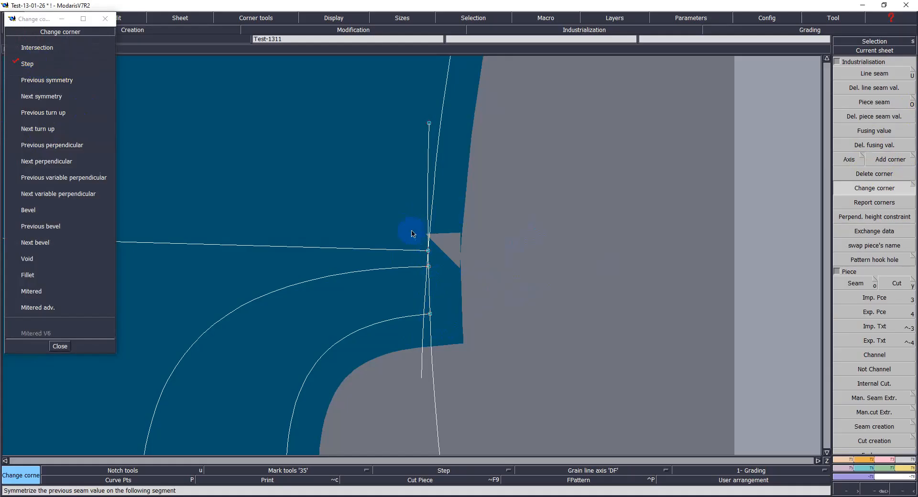
Step: Try to delete the seam value on the side seam curve of the seat piece
click(859, 95)
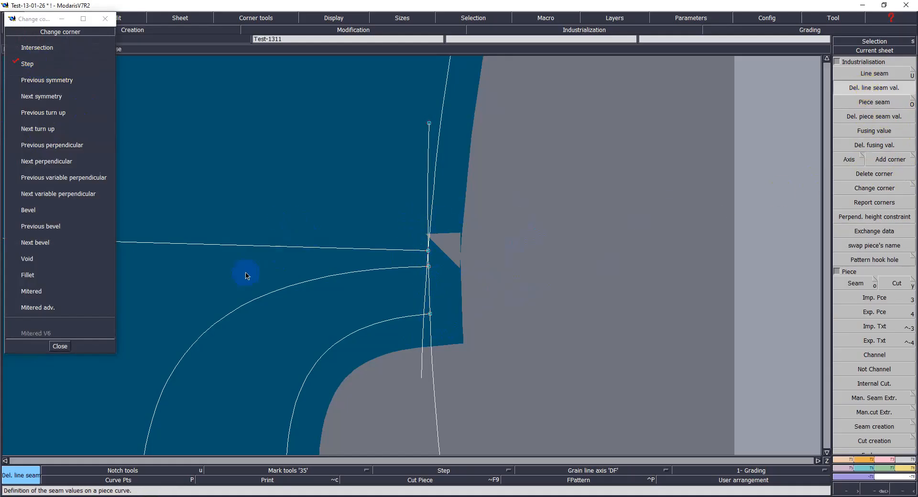
click(436, 213)
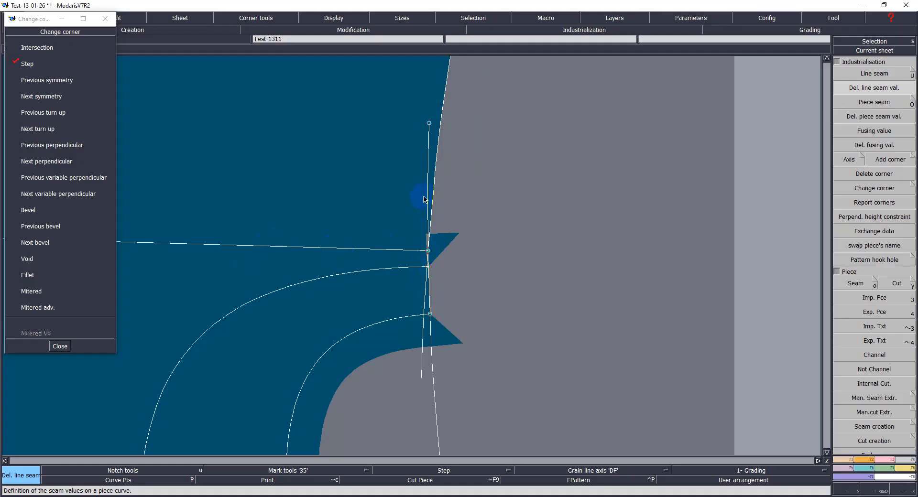
key(ctrl+z)
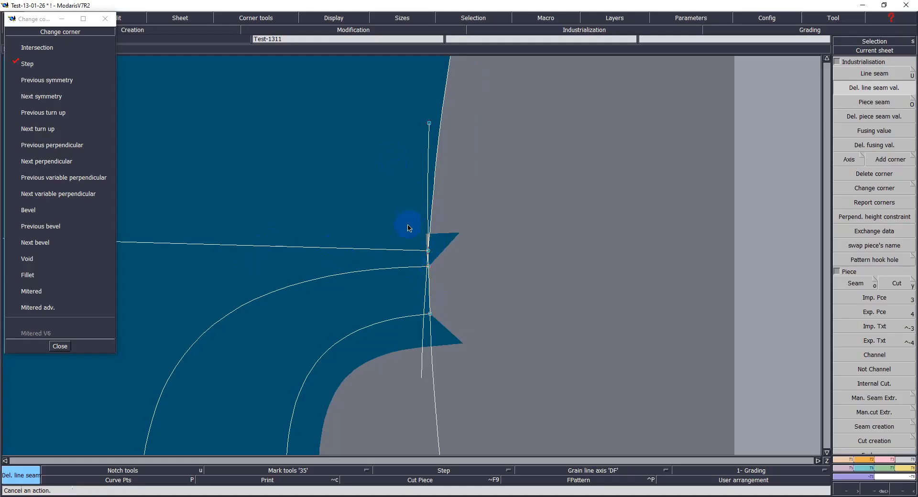
Step: Set the line seam of the side seam segment to 1.10 cm at beginning and end
drag(383, 114, 490, 395)
key(u)
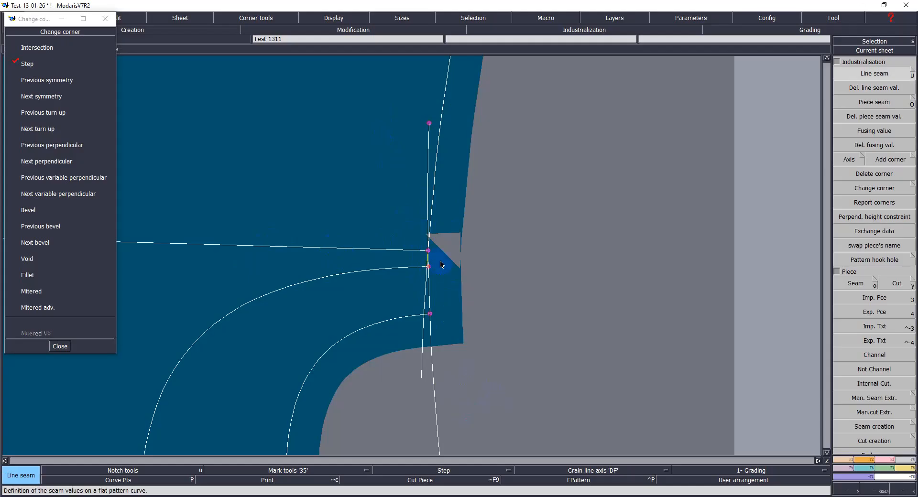
click(437, 196)
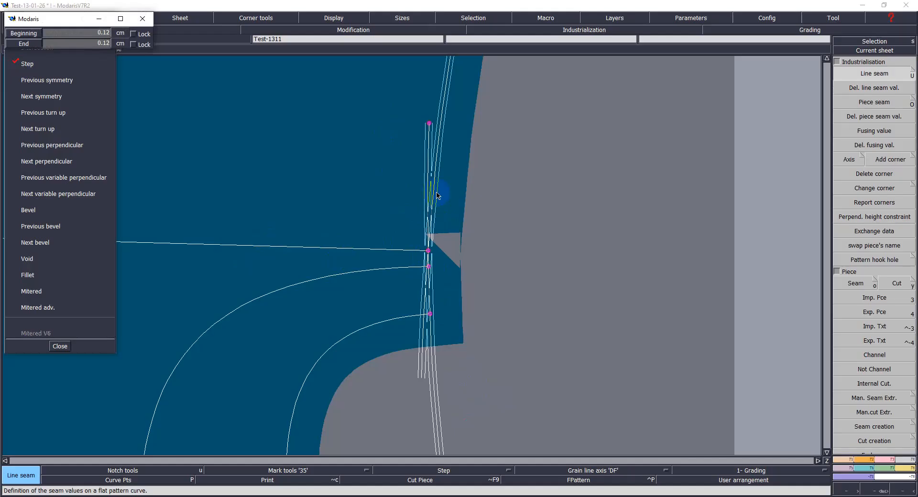
text(1.10)
key(Down)
key(Return)
click(319, 273)
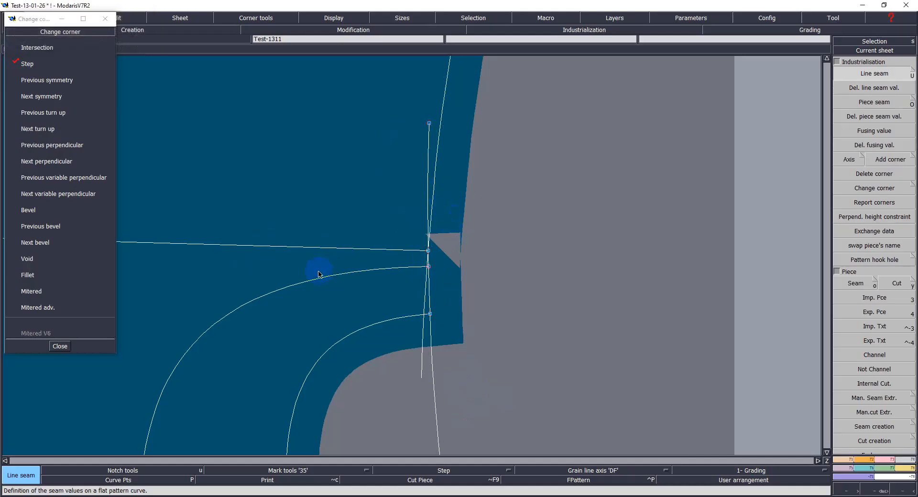
Step: Set the line seam of the inner pocket curve to 0.8 cm at beginning and end
key(Home)
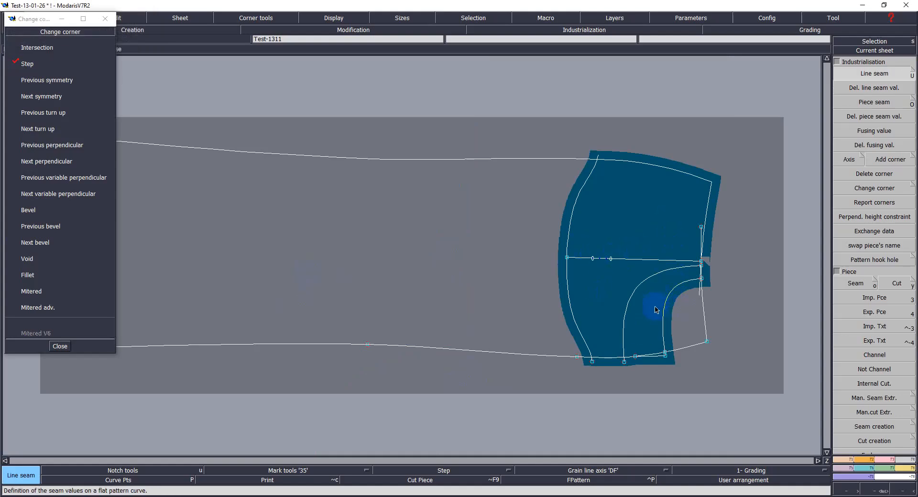
drag(657, 262, 724, 395)
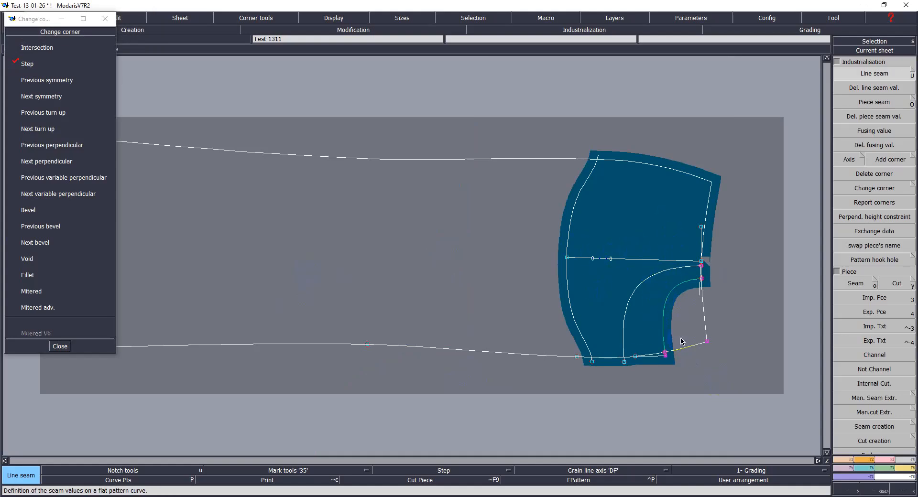
click(668, 306)
key(BackSpace)
text(.8)
key(Down)
text(.8)
key(Return)
click(719, 365)
Step: Close the Change corner dialog and delete the extracted back pieces and seat piece from the desk
key(space)
drag(665, 213, 722, 301)
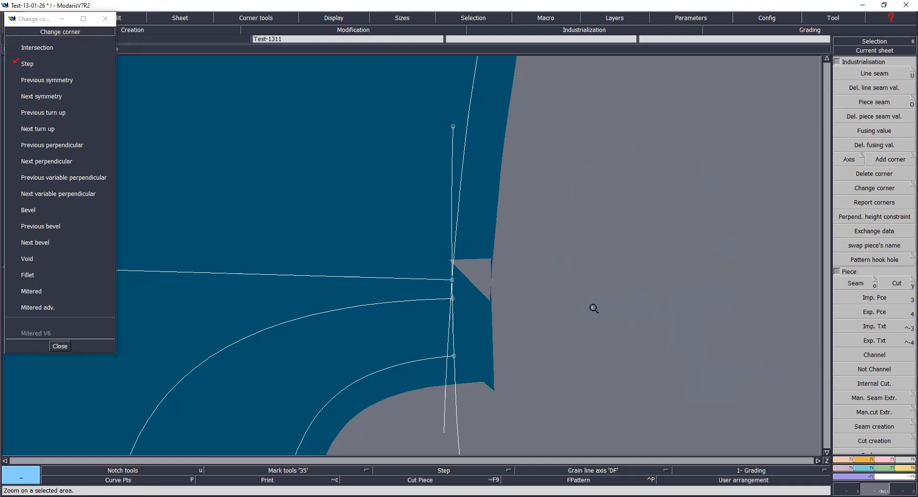
key(j)
click(355, 311)
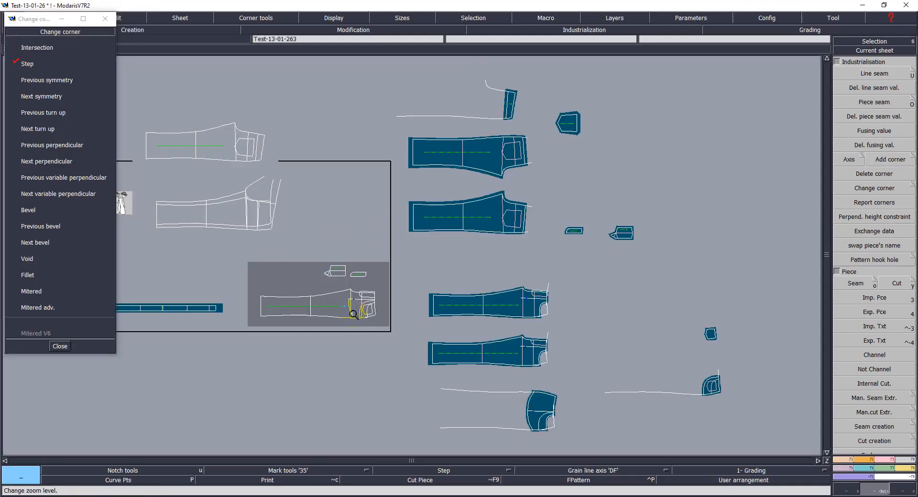
click(64, 346)
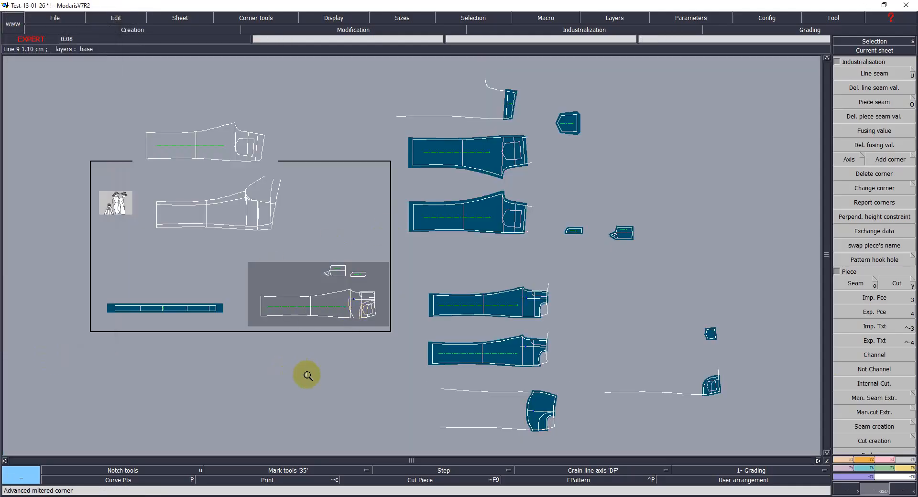
key(Delete)
click(508, 347)
click(535, 303)
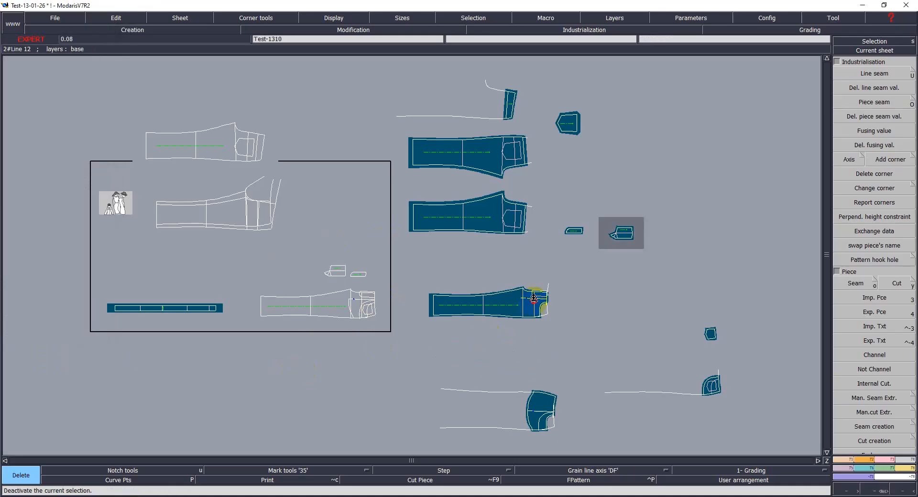
click(543, 415)
Step: Try to attach the hip line's end point to the side seam in the back trouser pattern
click(334, 315)
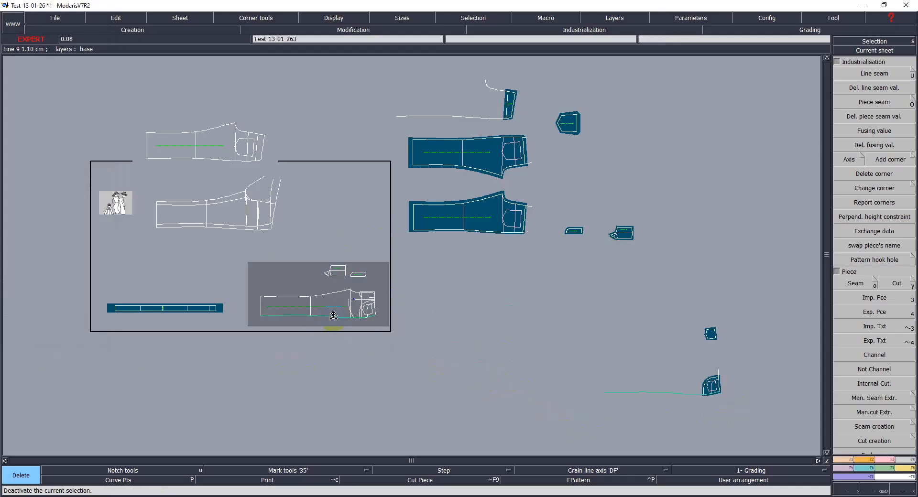
key(Home)
key(Return)
drag(538, 239, 768, 400)
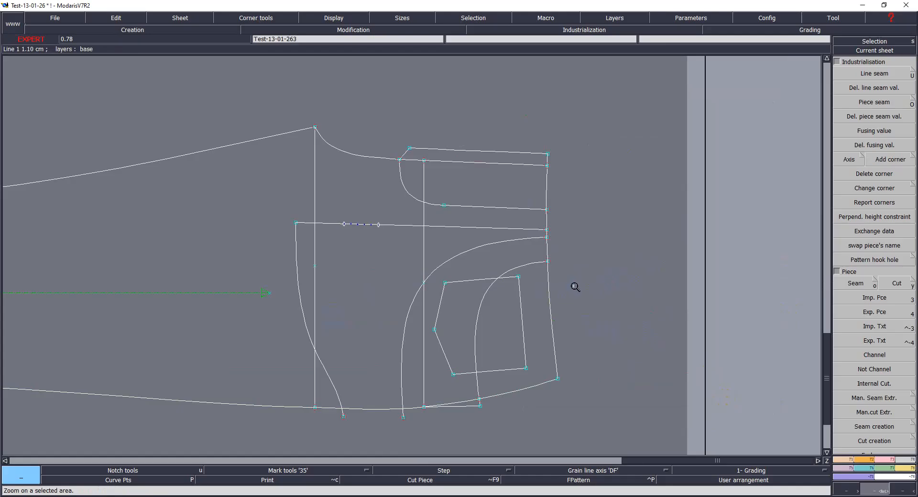
key(a)
click(548, 236)
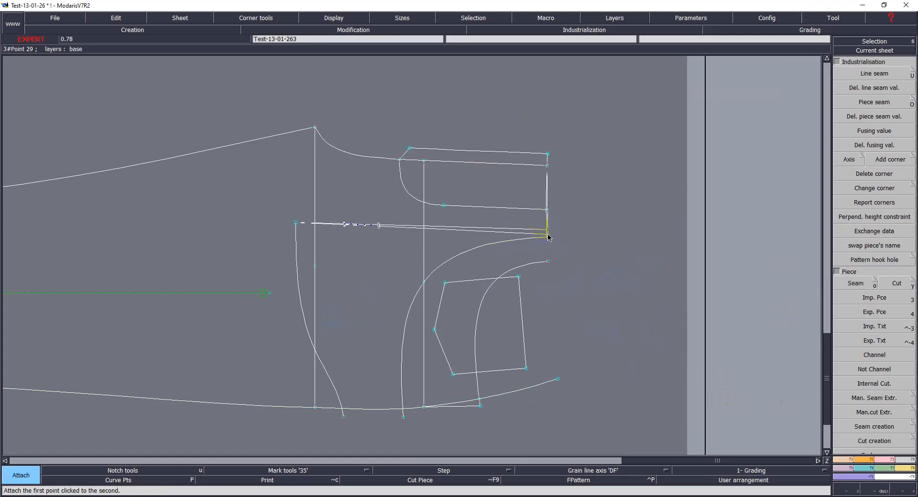
click(556, 228)
key(ctrl+z)
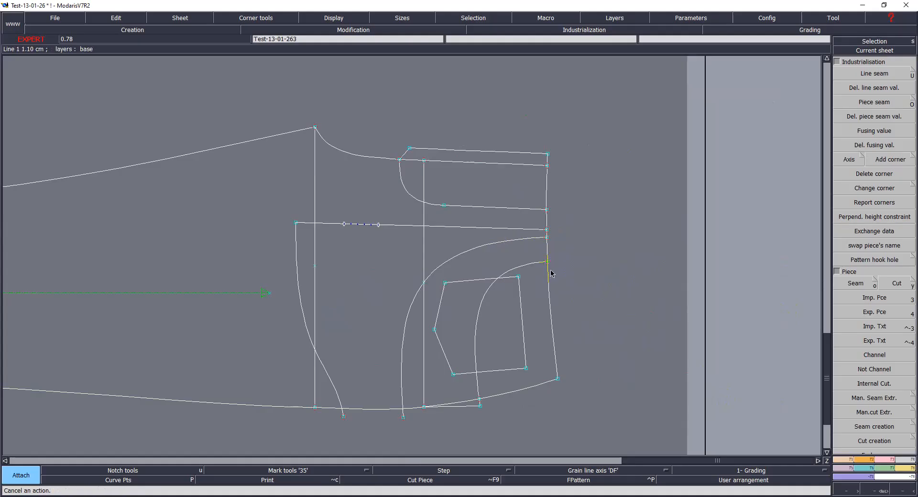
Step: Attach the hip line's end point onto the side seam and display the symmetric objects
click(547, 238)
click(548, 239)
key(F9)
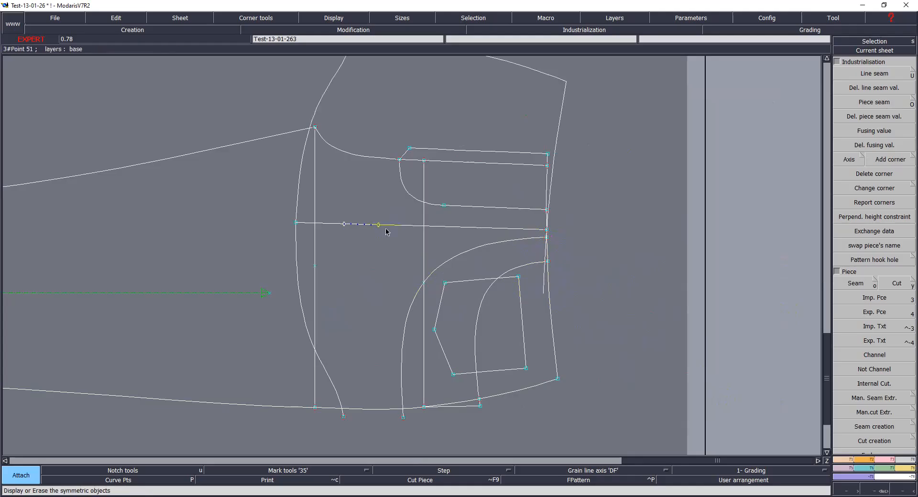
key(Home)
key(Return)
drag(488, 131, 748, 428)
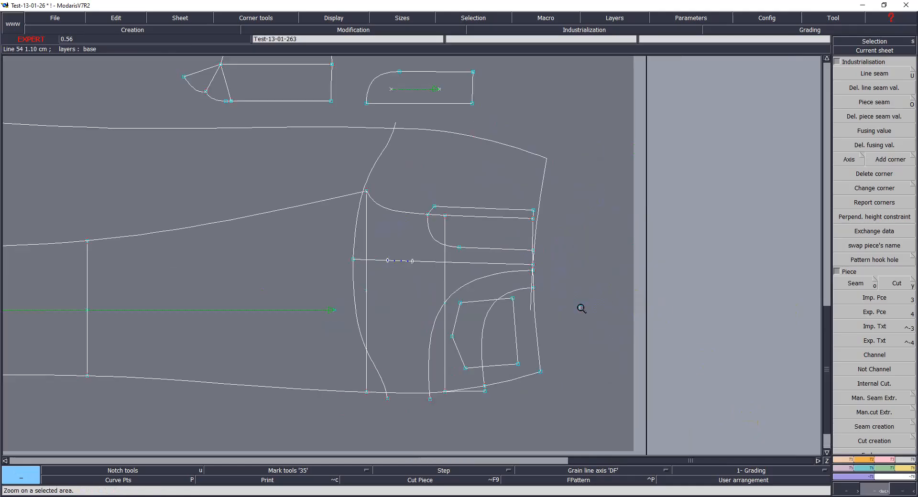
drag(322, 112, 588, 425)
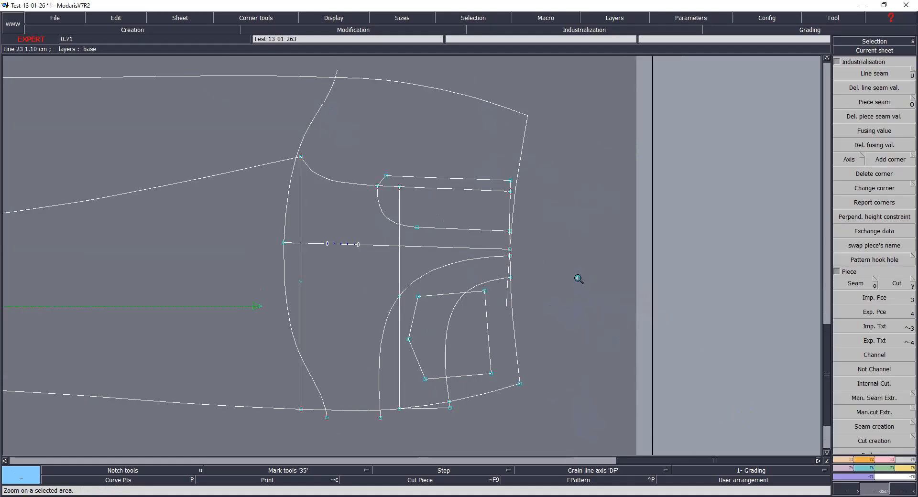
Step: Extract the upper back seat area, including yoke and pocket regions, as a seam piece and move to the following sheet
key(o)
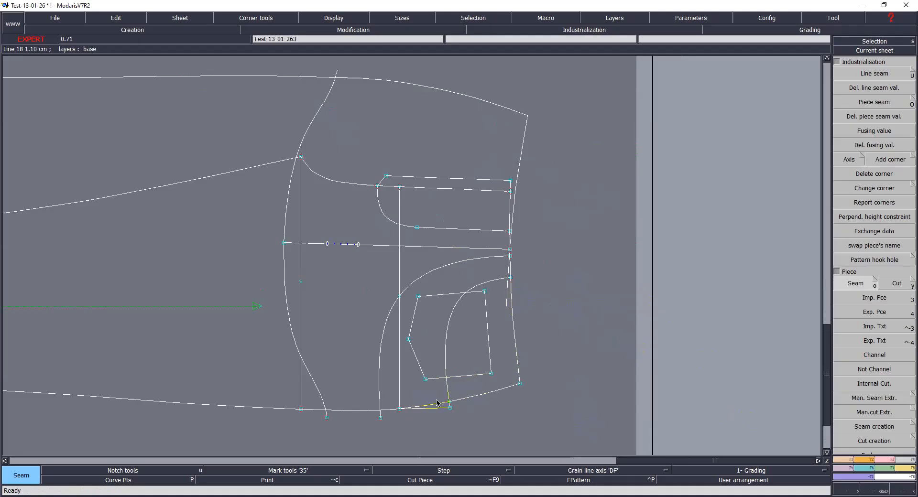
click(434, 385)
click(434, 357)
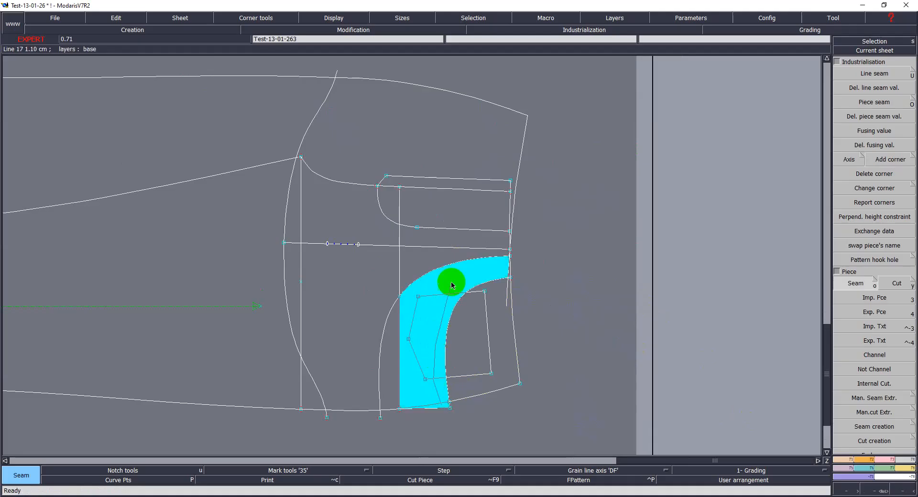
click(391, 369)
click(373, 384)
click(296, 292)
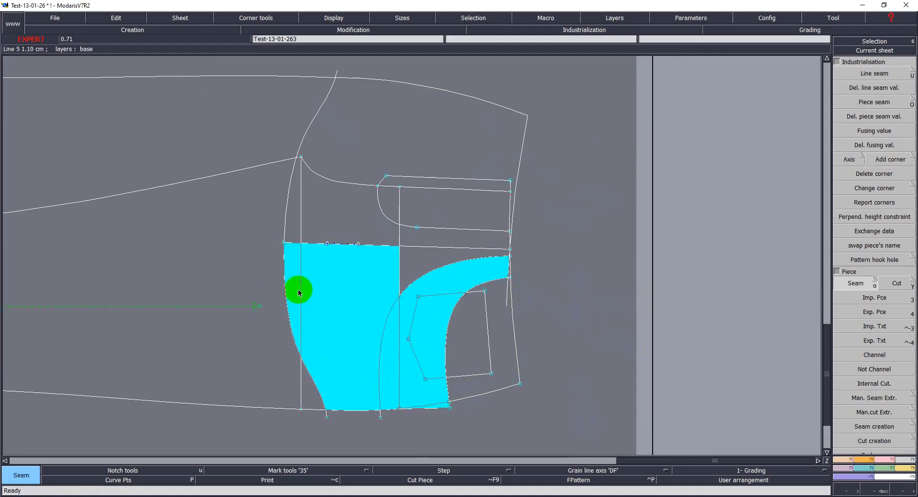
click(457, 268)
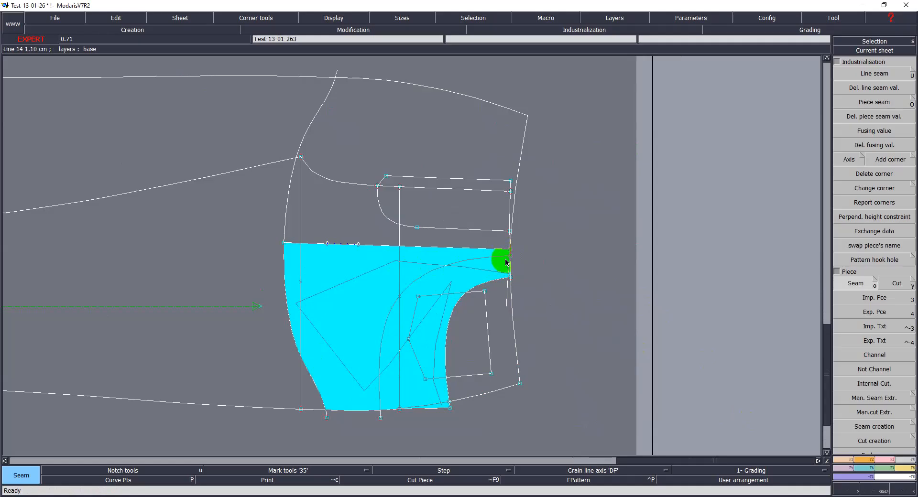
click(499, 242)
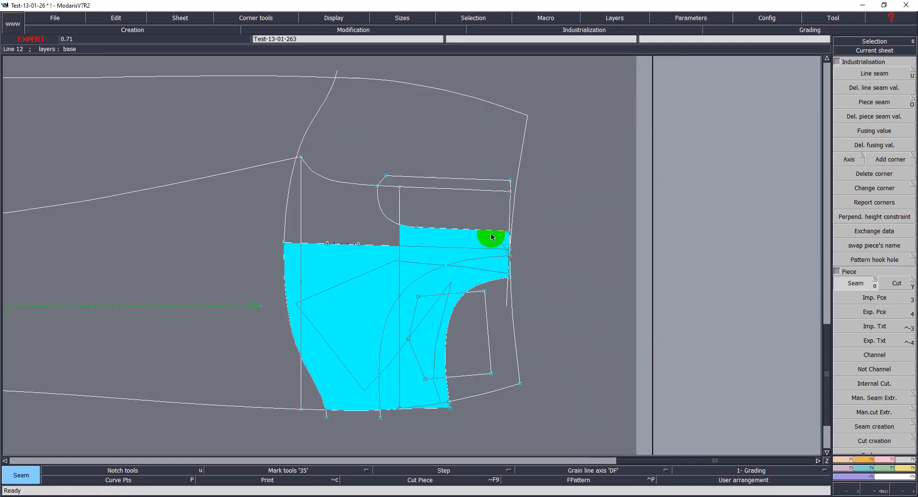
click(363, 149)
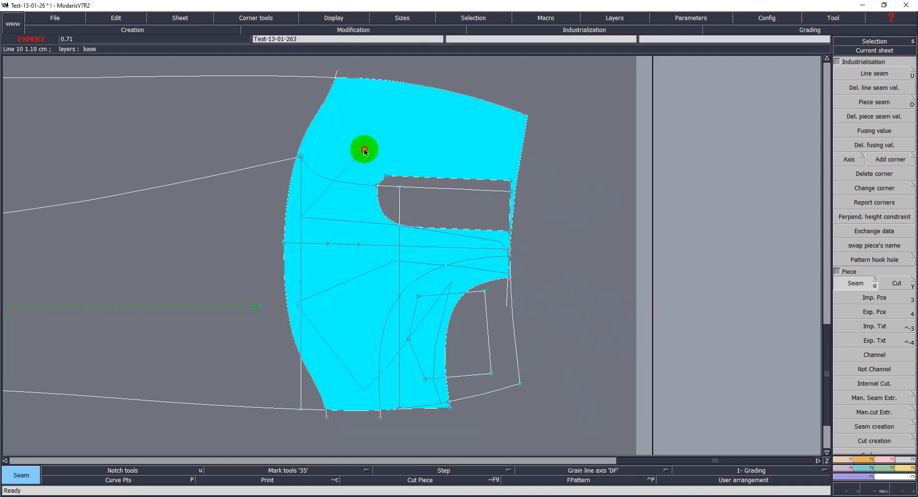
click(402, 200)
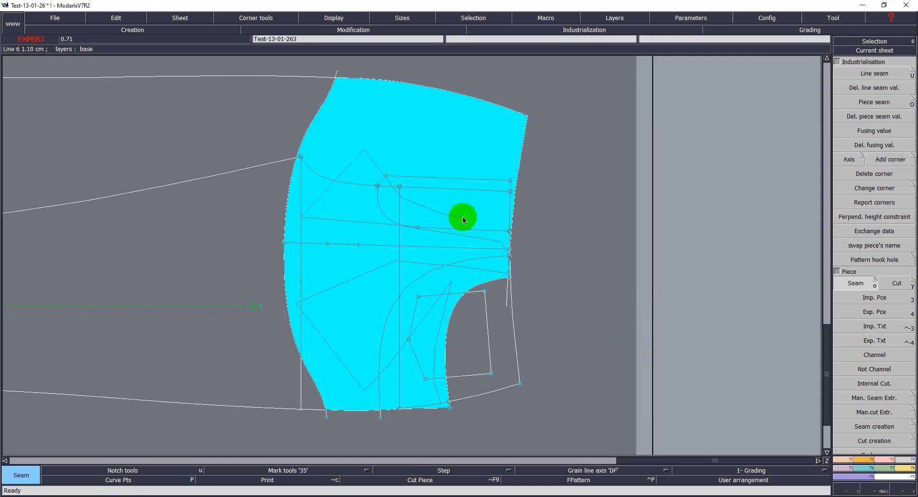
click(510, 254)
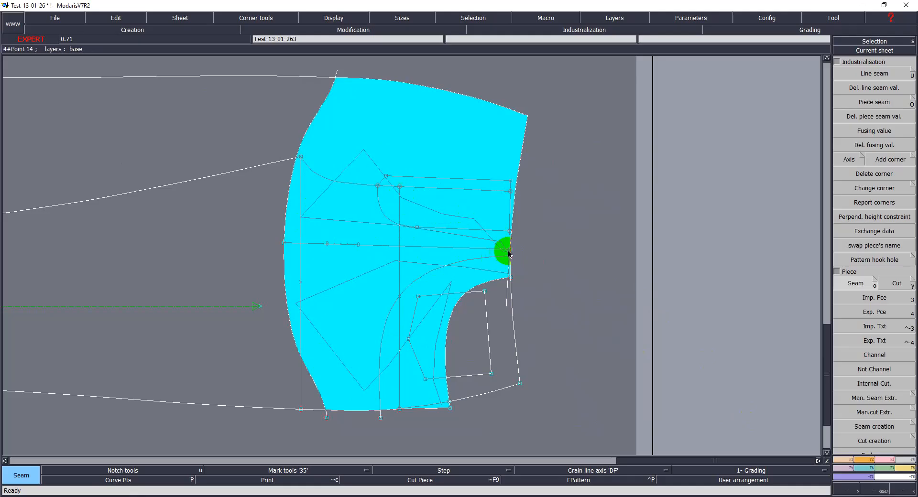
click(509, 264)
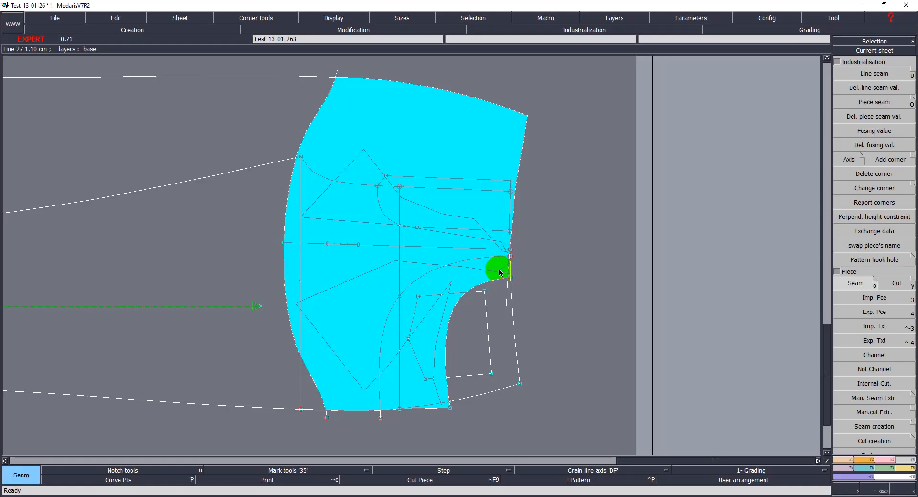
right_click(498, 270)
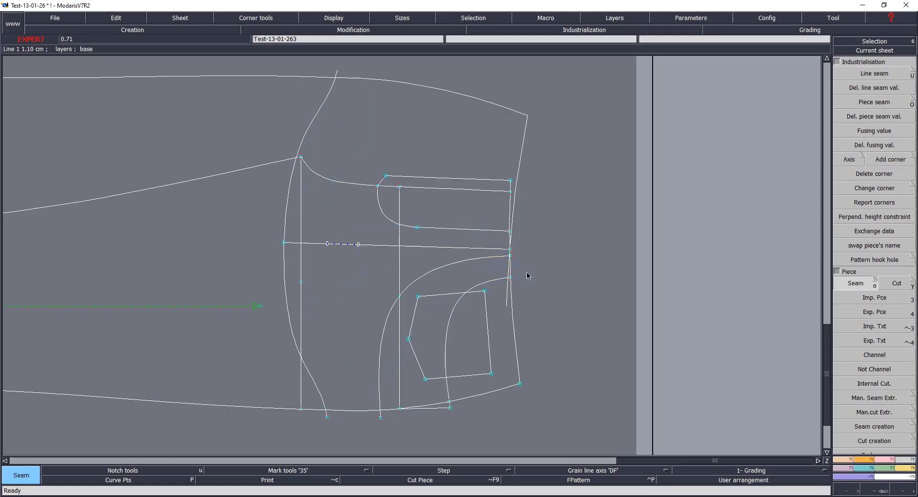
key(Page_Down)
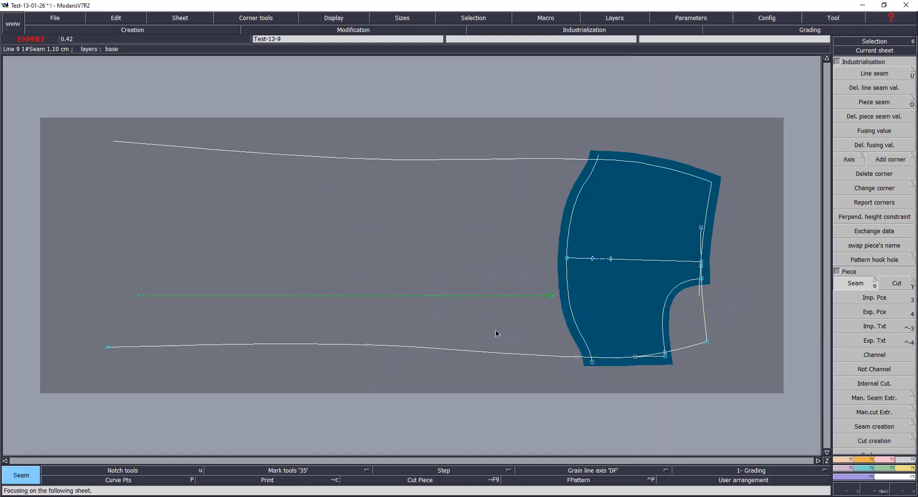
Step: Return to the back trouser sheet and extract the full back leg as a seam piece
key(j)
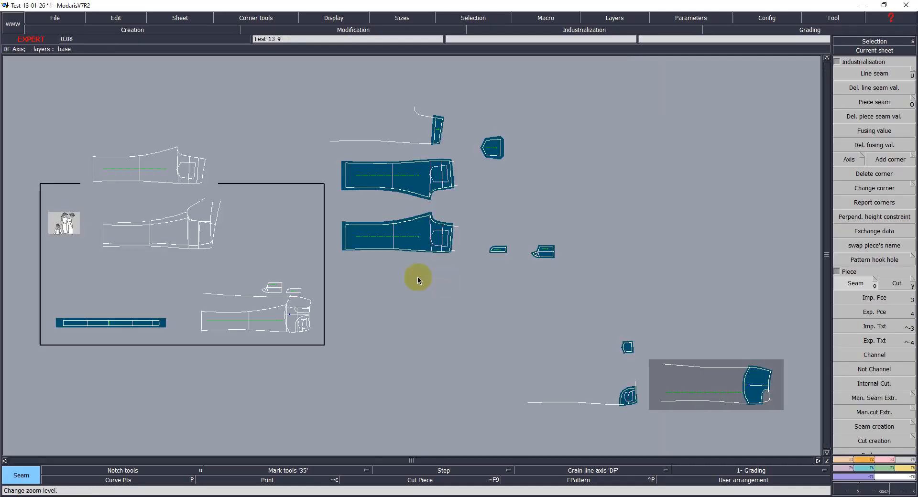
click(286, 301)
key(Home)
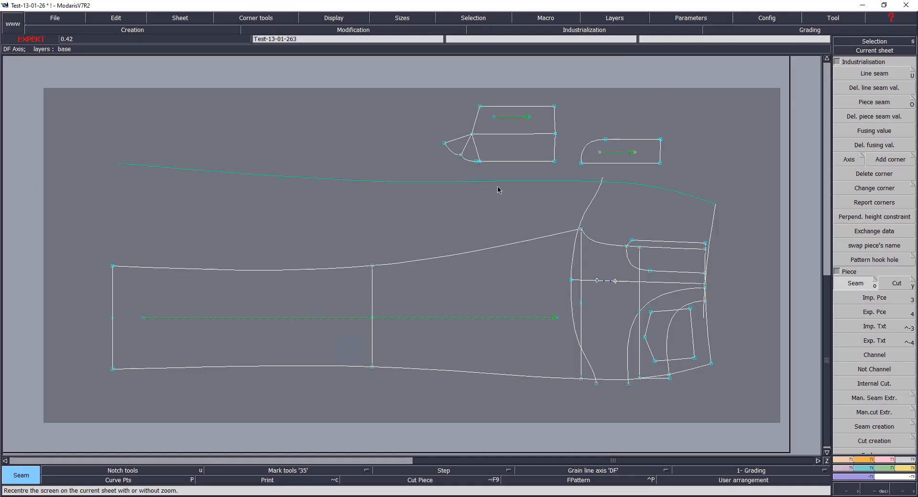
click(495, 284)
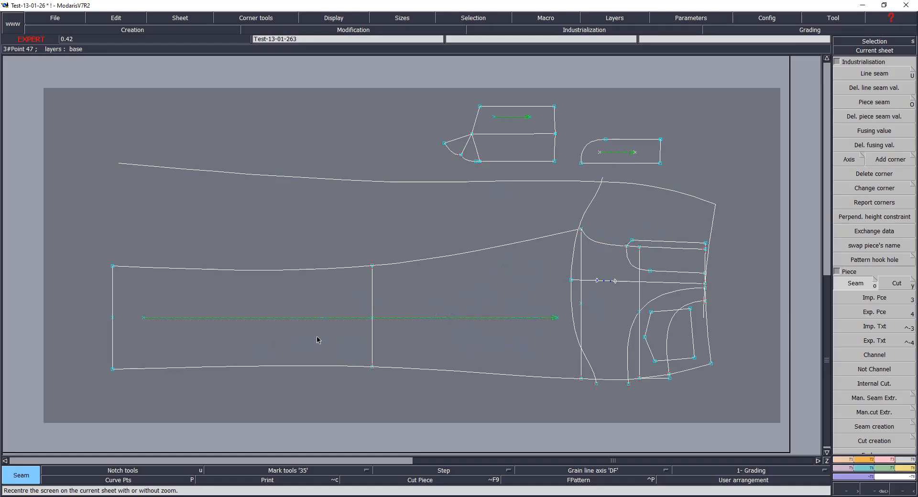
key(z)
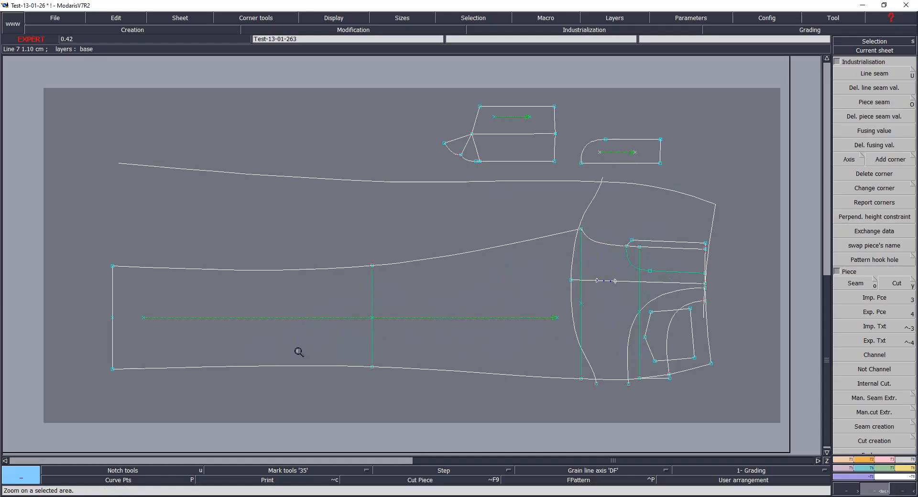
key(o)
click(610, 273)
click(564, 333)
mouse_move(572, 366)
mouse_down()
mouse_move(608, 362)
mouse_move(659, 378)
mouse_move(655, 348)
mouse_move(609, 324)
mouse_move(575, 322)
mouse_move(584, 268)
mouse_move(574, 262)
mouse_move(642, 262)
mouse_move(638, 295)
mouse_up()
click(665, 301)
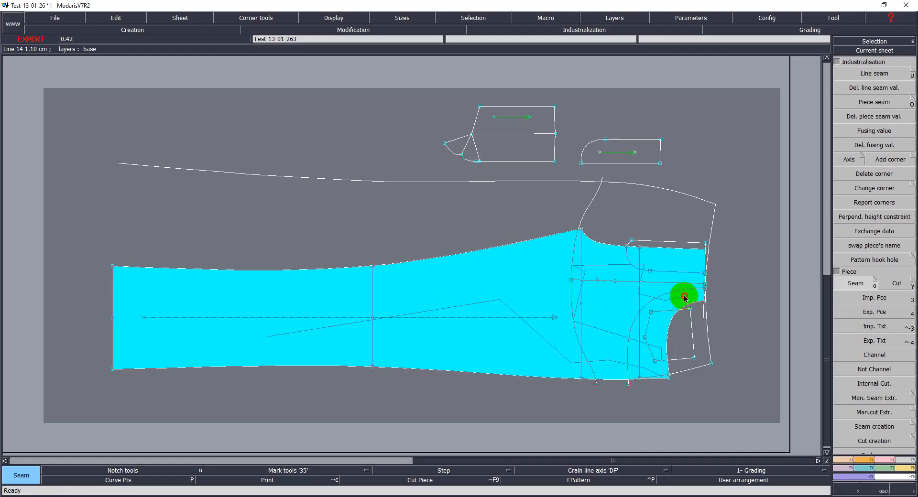
click(704, 299)
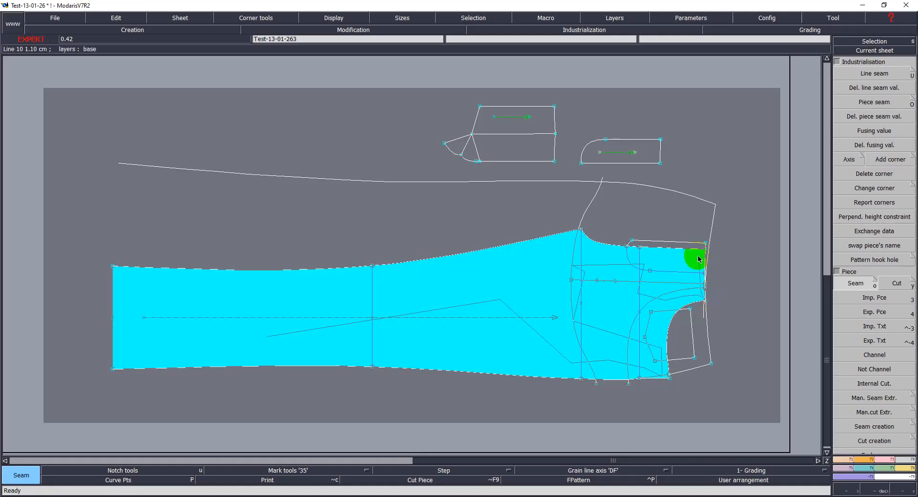
click(698, 258)
click(700, 286)
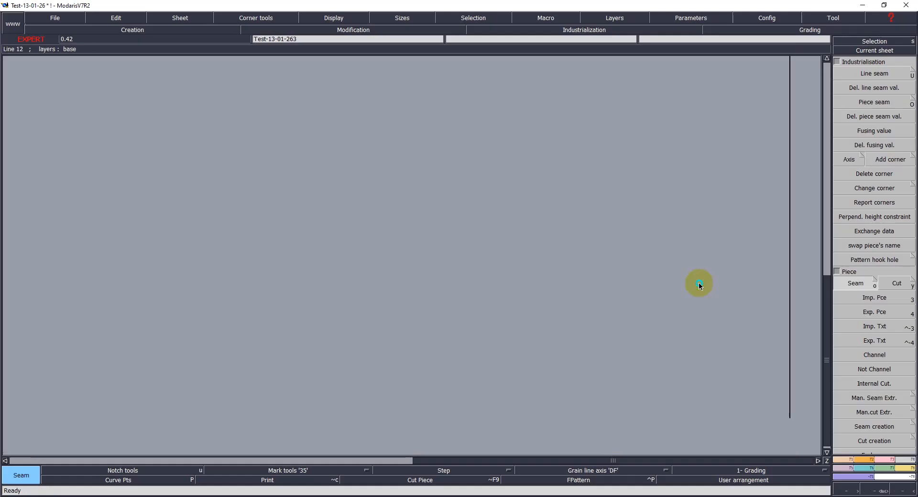
Step: Extract a second back leg seam piece from the yoke, pocket and upper leg regions and zoom out to the desk
click(671, 261)
click(639, 259)
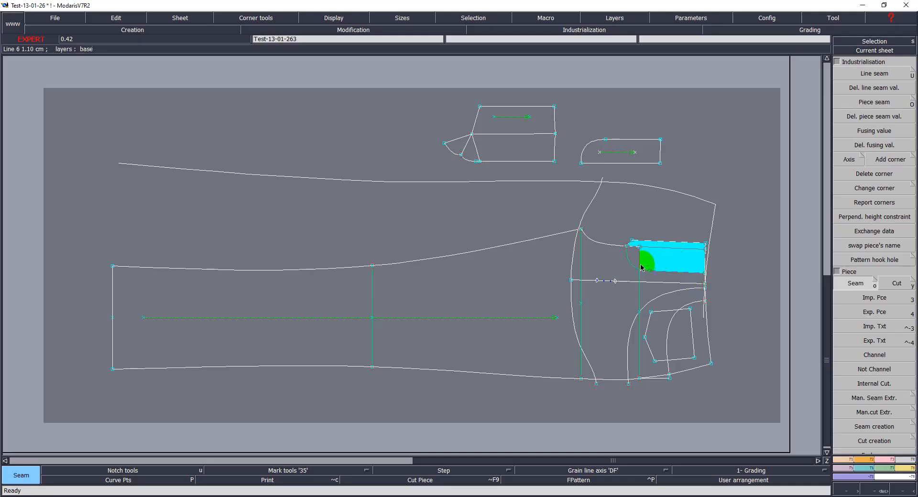
click(673, 284)
click(674, 287)
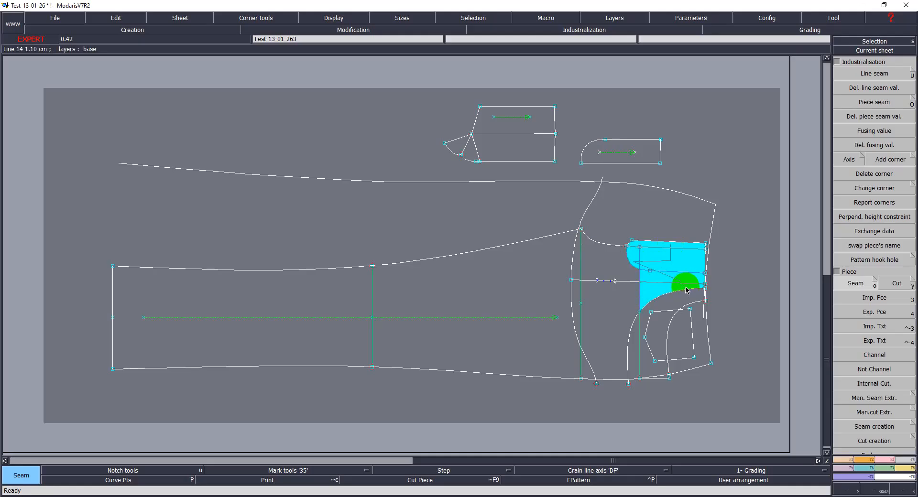
click(687, 292)
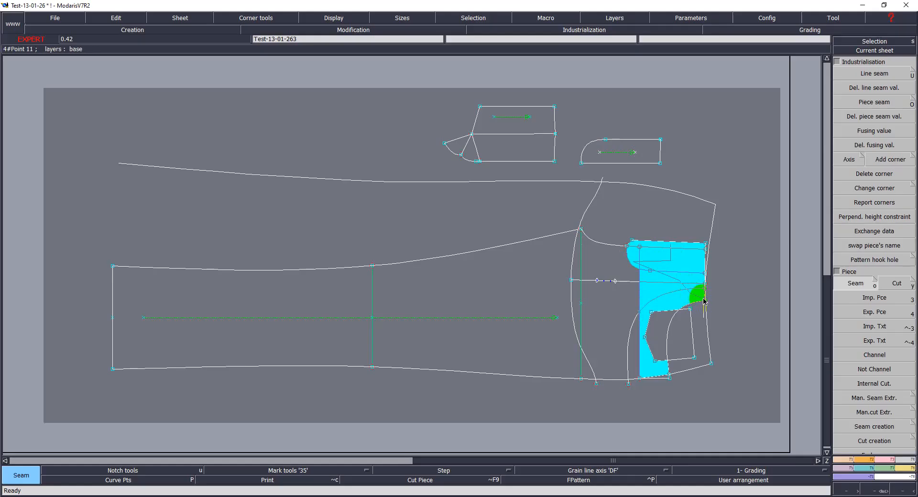
click(663, 330)
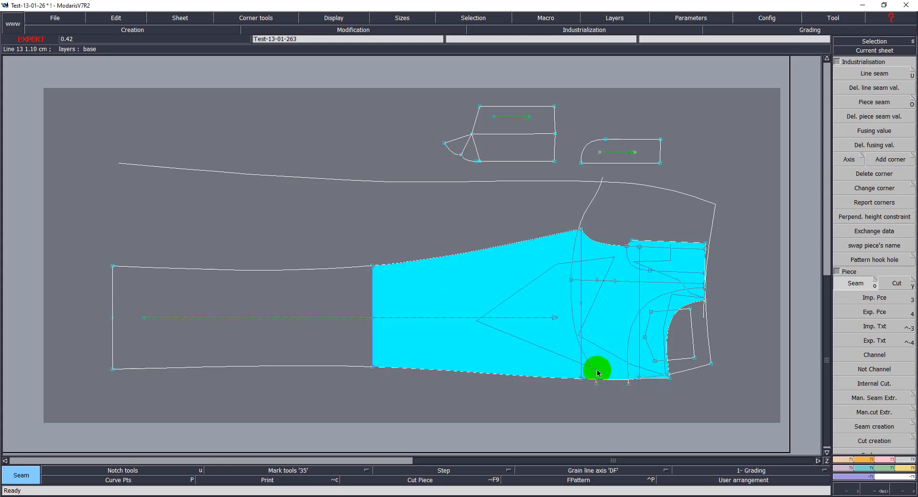
click(337, 309)
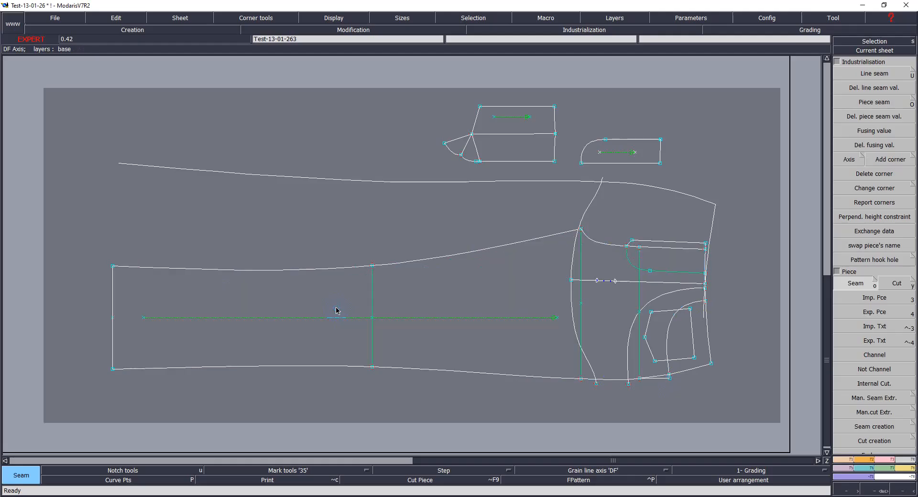
right_click(724, 321)
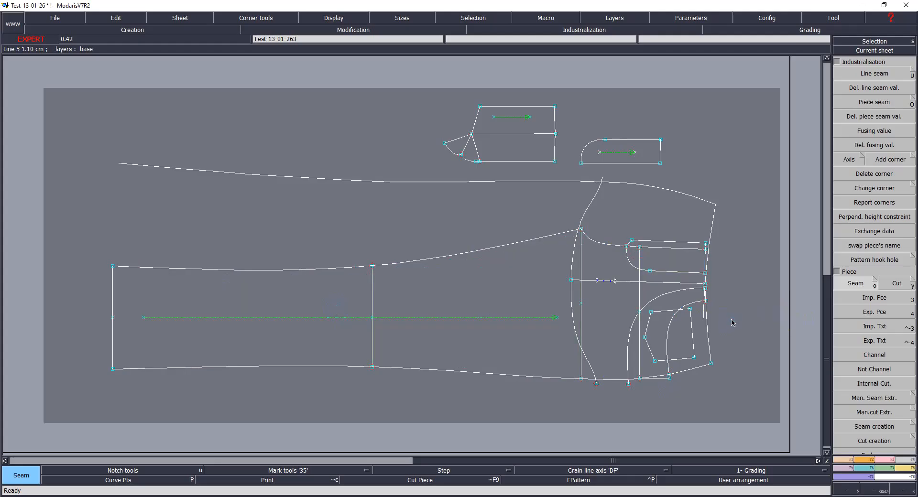
key(j)
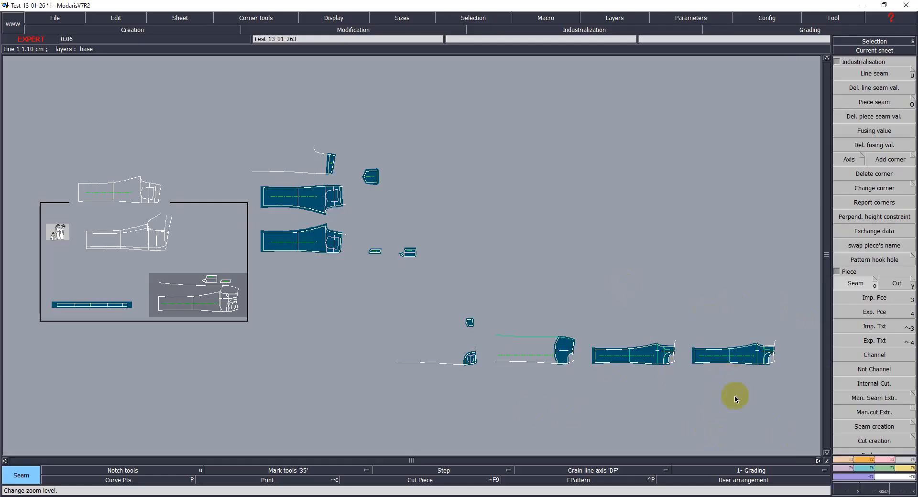
Step: Arrange the two new back leg pieces on the desk beneath the front trouser pieces
key(a)
click(661, 365)
click(327, 327)
click(718, 375)
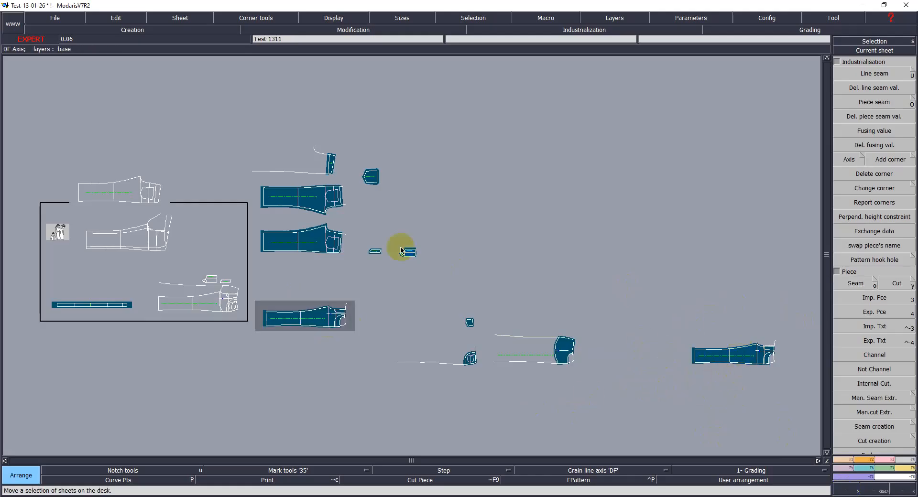
click(313, 283)
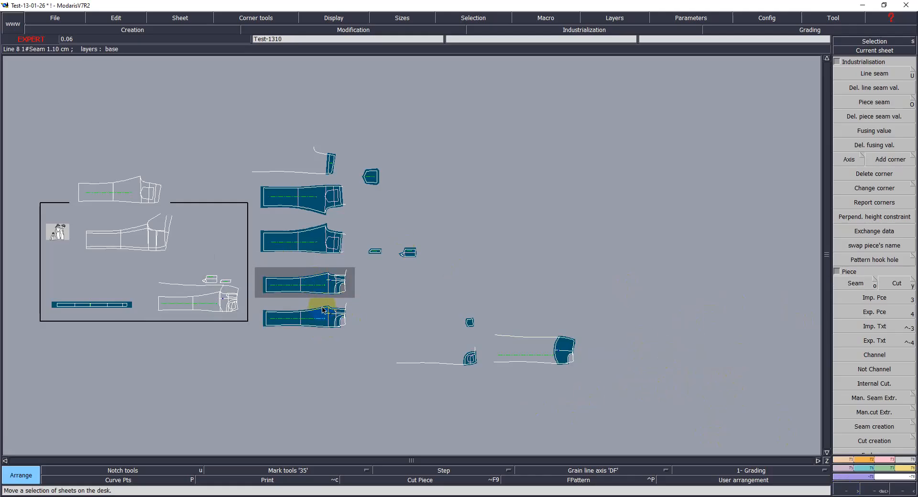
Step: Flip the upper back leg piece with X Sym so it mirrors about its horizontal axis
key(z)
drag(265, 244, 362, 339)
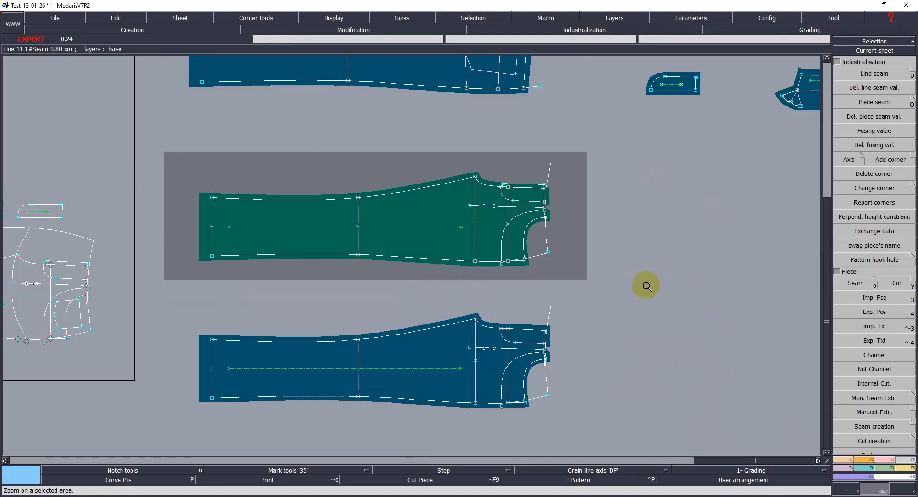
click(461, 234)
click(858, 214)
key(F3)
click(853, 238)
click(465, 263)
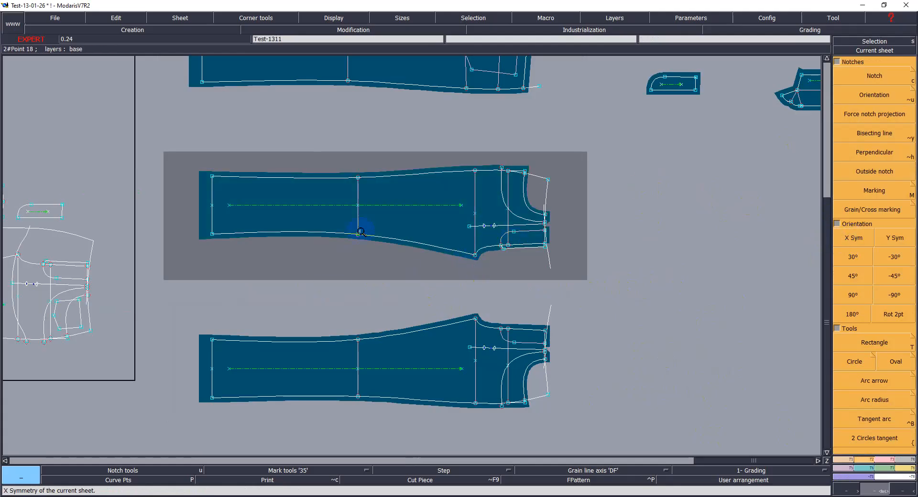
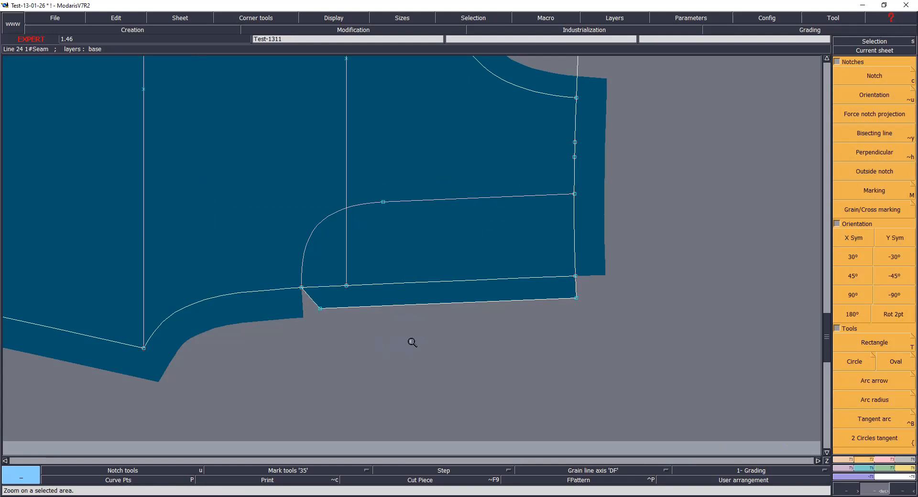
Step: Set 1 cm seam values on the slanted, hem and side lines at the lower corner of the upper back leg piece
click(314, 302)
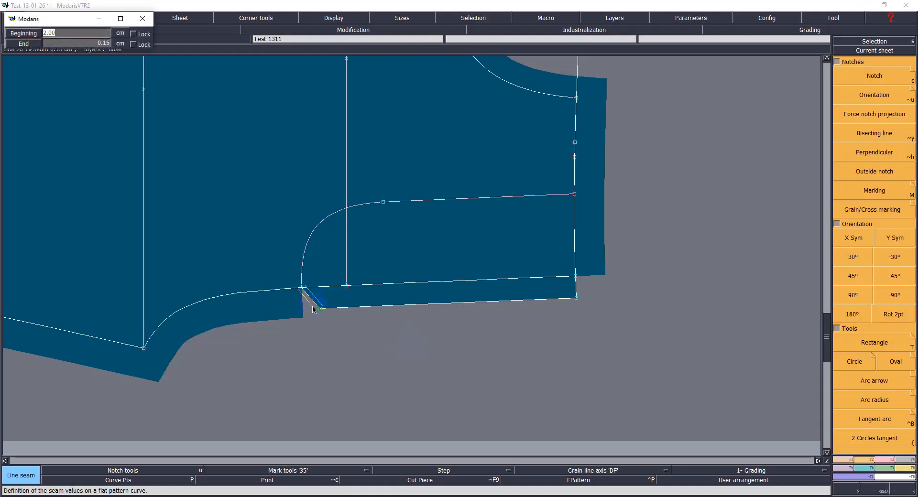
text(1)
key(Return)
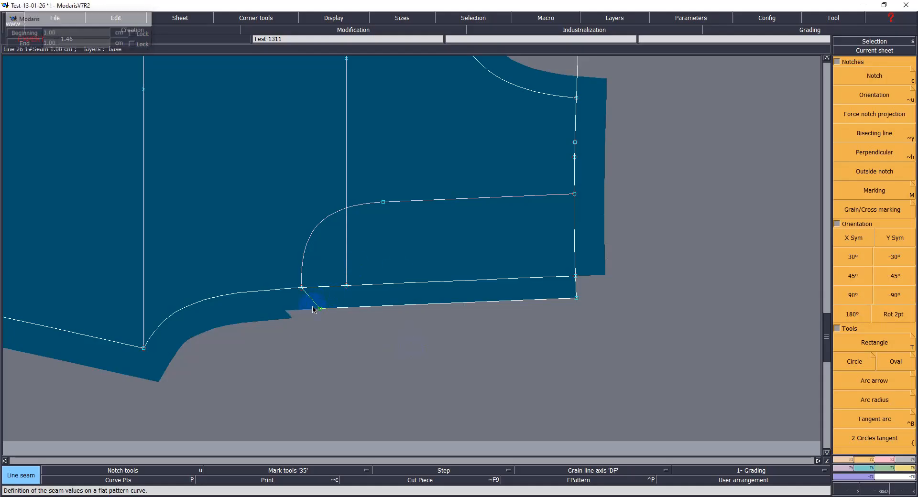
click(351, 310)
text(1)
key(Return)
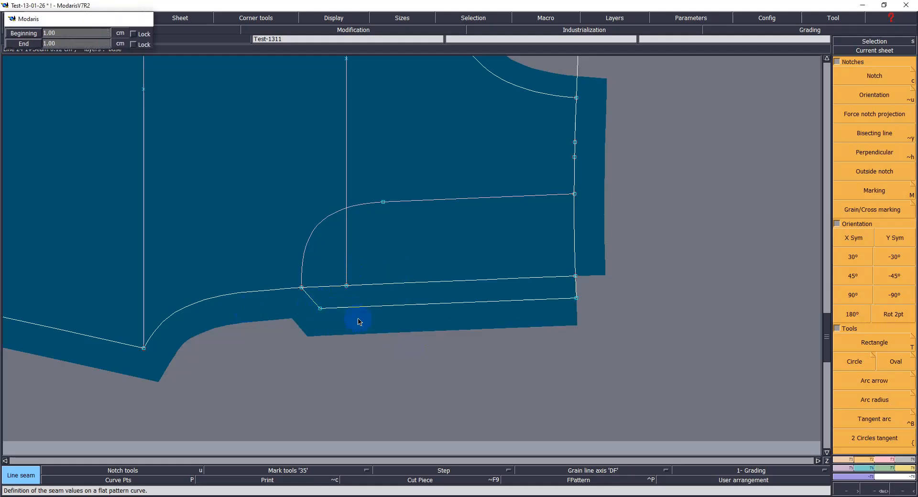
click(578, 286)
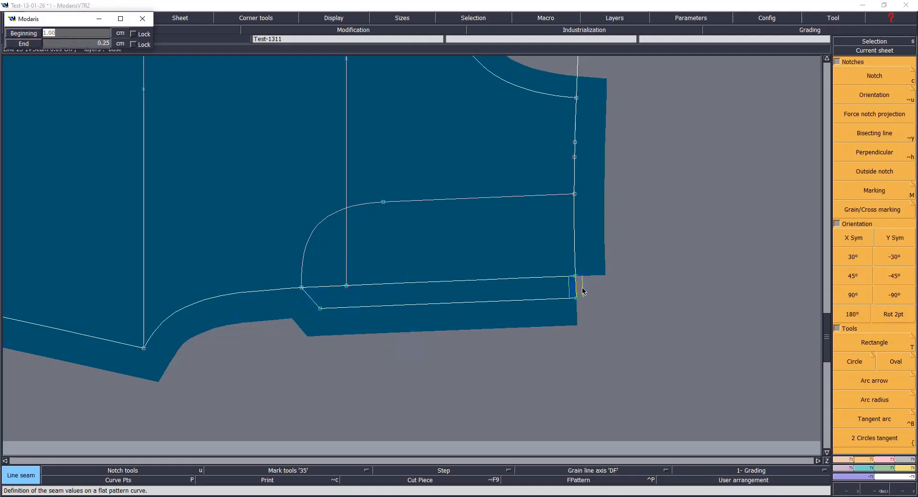
key(Return)
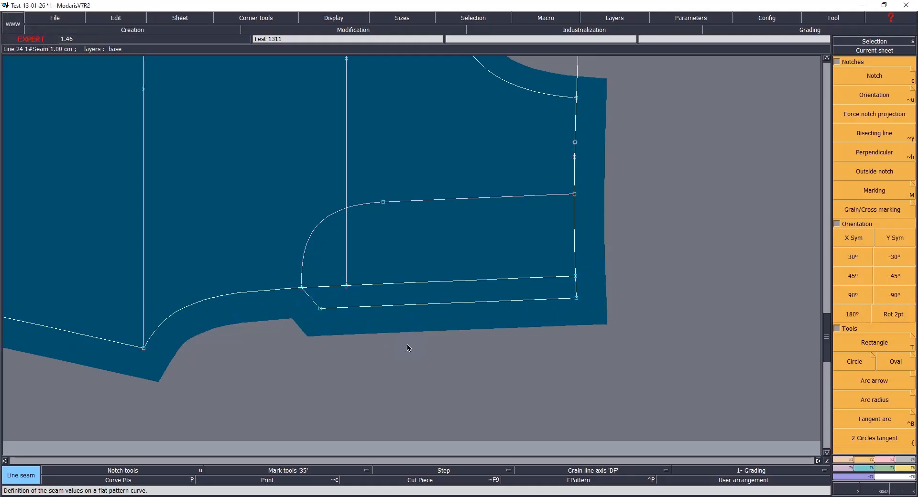
Step: Set the short slanted line's seam value to 0.1 cm
click(309, 300)
text(0.1)
key(Return)
Step: Delete the pocket curve and vertical internal line inside the upper back leg piece and save the model
key(Delete)
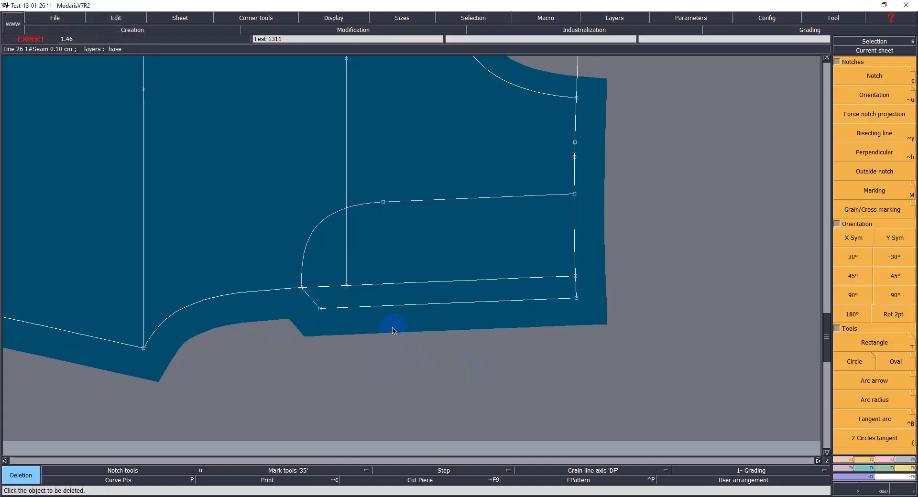
click(324, 222)
click(445, 200)
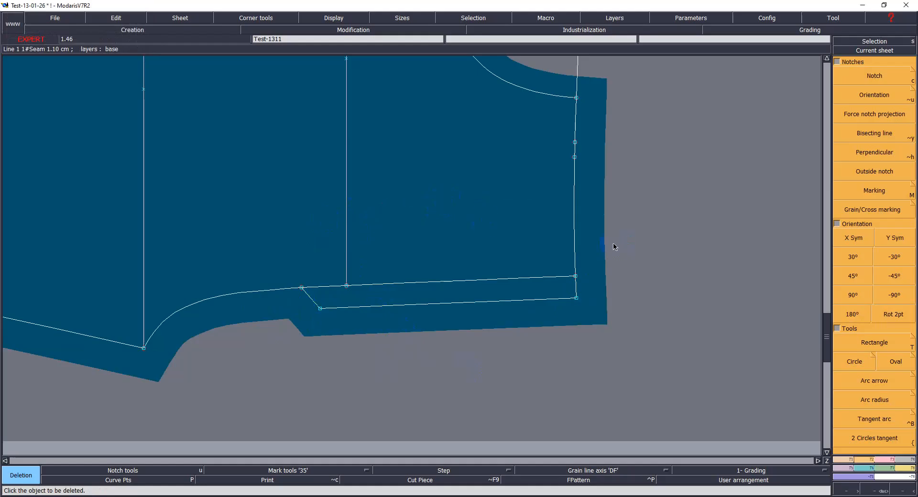
key(Home)
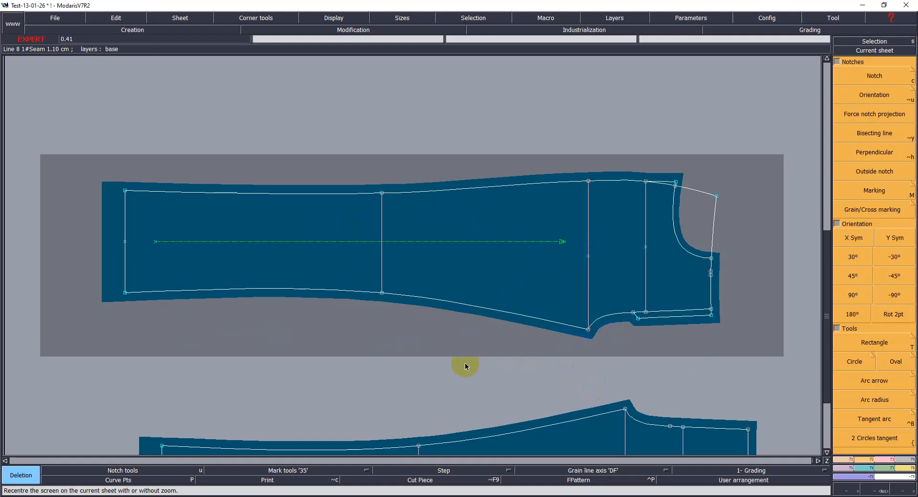
key(ctrl+s)
click(414, 312)
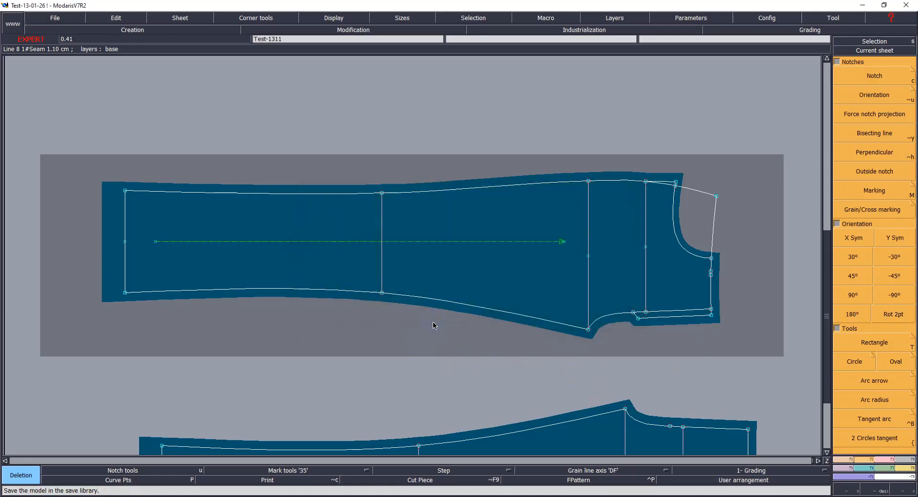
Step: Open the back trouser base sheet, undo the last deletion there and save the model
scroll(439, 337, down, 5)
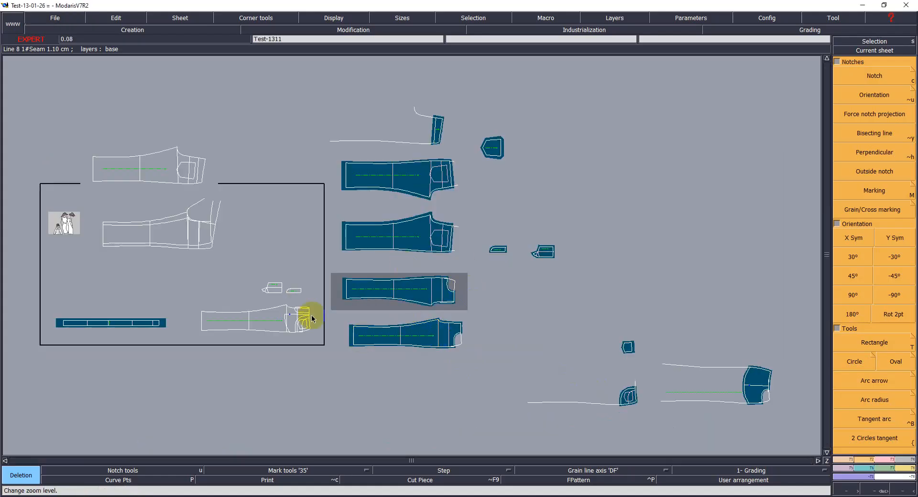
key(Home)
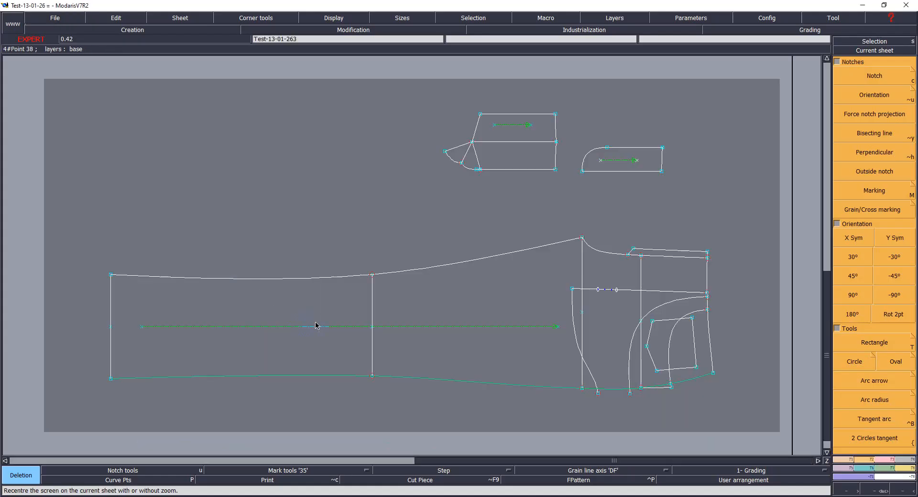
click(585, 308)
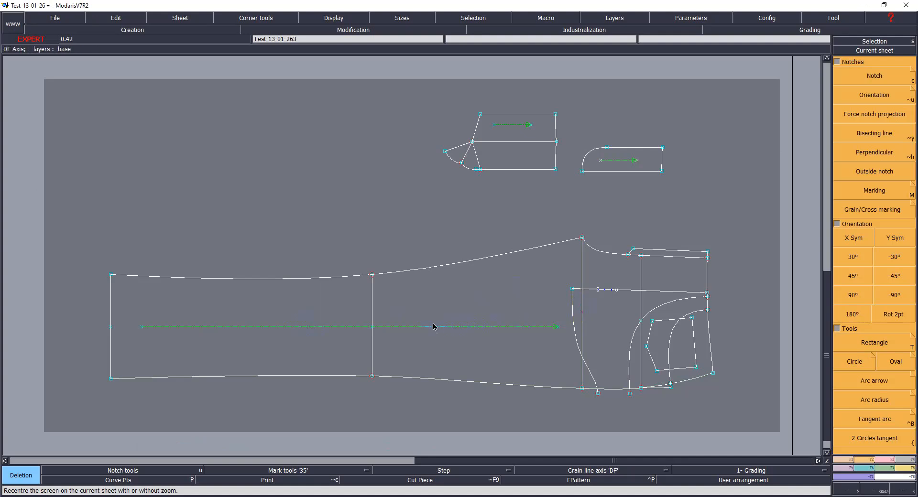
key(ctrl+z)
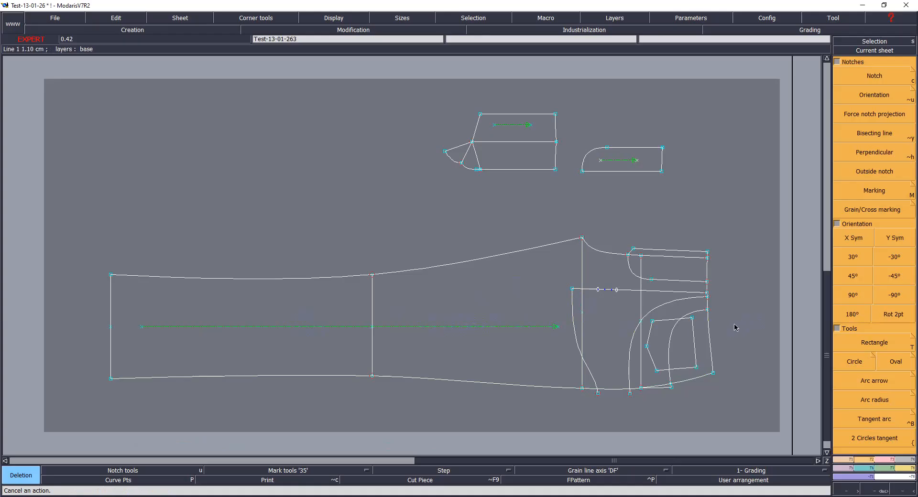
key(ctrl+s)
click(419, 309)
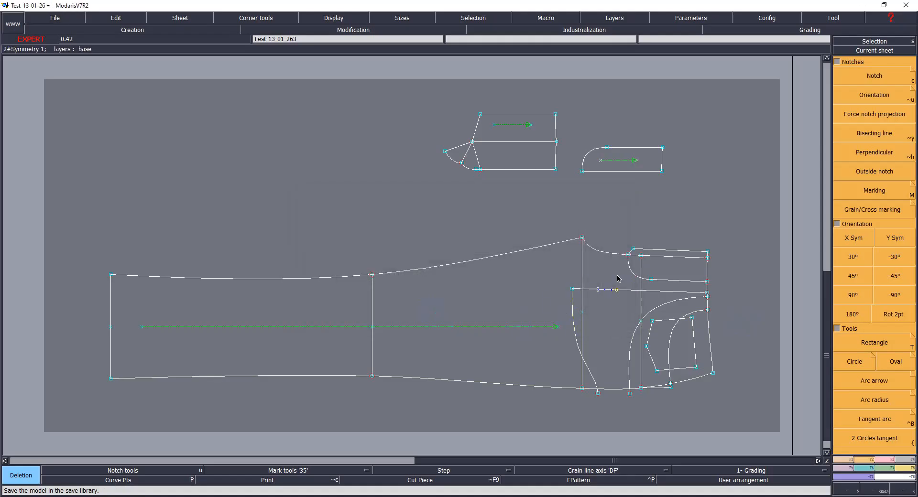
Step: Extract a new back leg seam piece from the base sheet's leg, yoke and pocket lines and flip it with X Sym
key(Home)
key(Return)
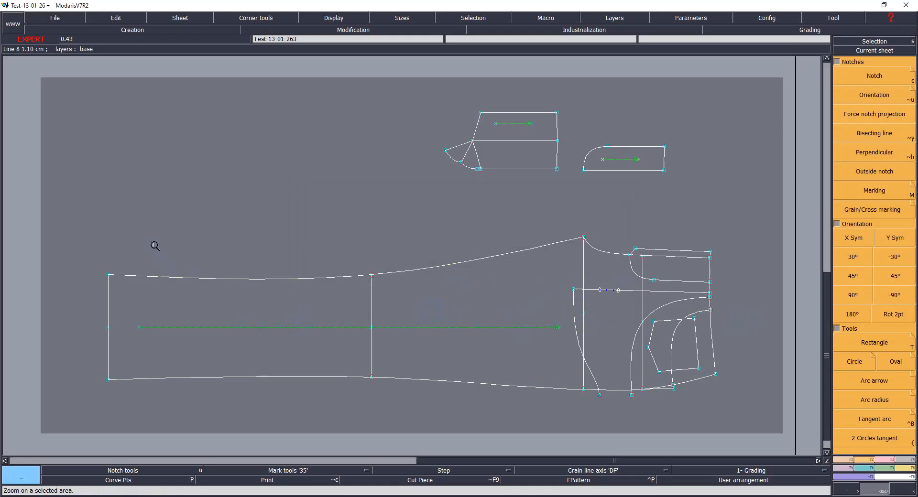
click(305, 180)
click(148, 262)
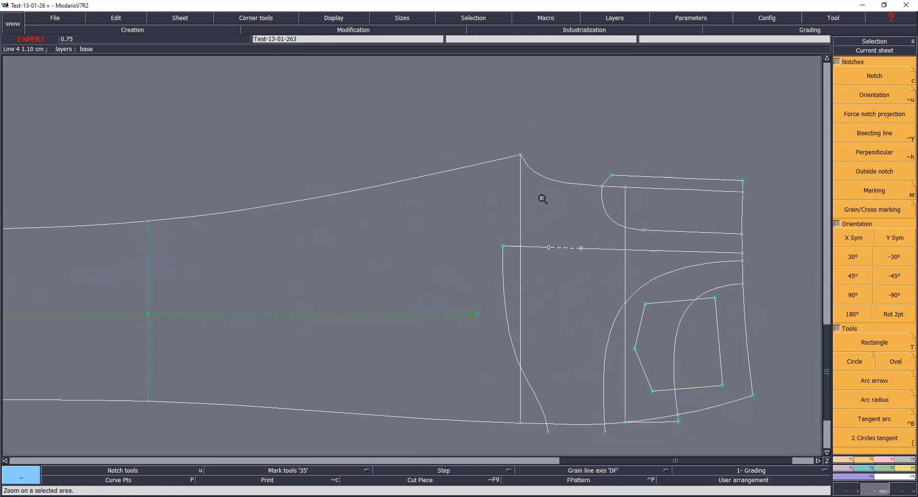
click(534, 220)
click(625, 209)
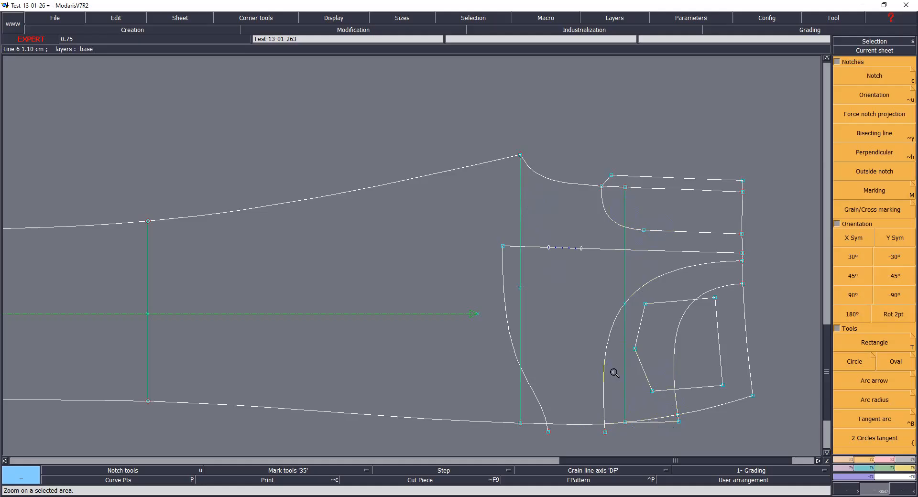
key(shift+s)
mouse_move(120, 266)
mouse_down()
mouse_move(330, 284)
mouse_move(650, 213)
mouse_move(683, 188)
mouse_move(661, 239)
mouse_move(670, 268)
mouse_move(617, 291)
mouse_move(531, 280)
mouse_move(535, 403)
mouse_move(660, 402)
mouse_move(652, 356)
mouse_move(652, 385)
mouse_move(670, 417)
mouse_move(659, 364)
mouse_up()
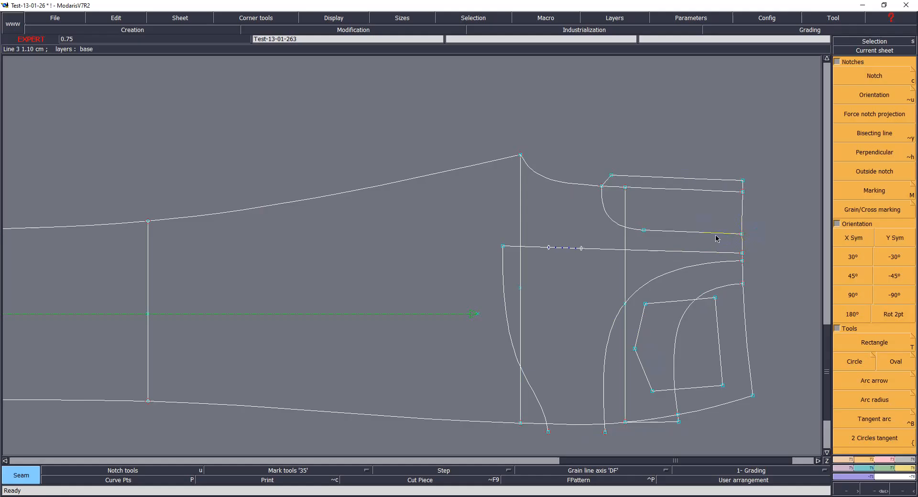
key(Page_Down)
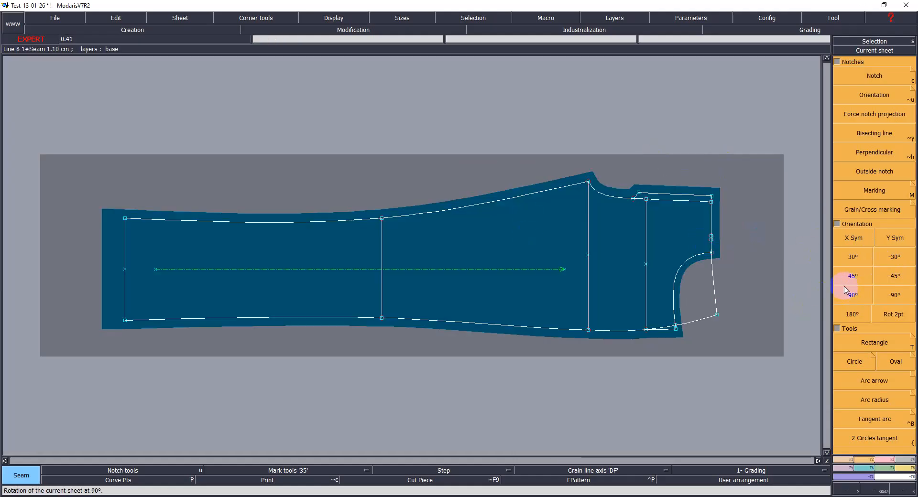
click(856, 238)
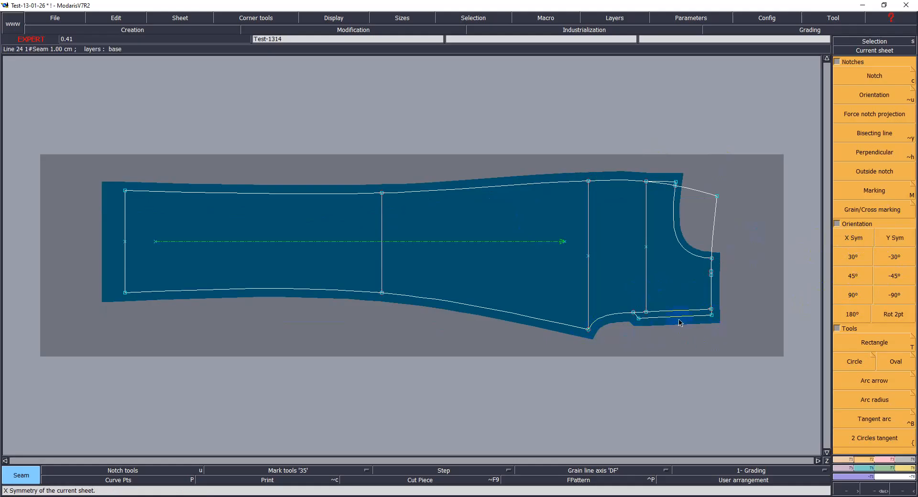
key(Return)
Step: Set 1 cm seam values on the hem, slanted and curved lines at the new piece's lower corner and save the model
drag(585, 290, 744, 369)
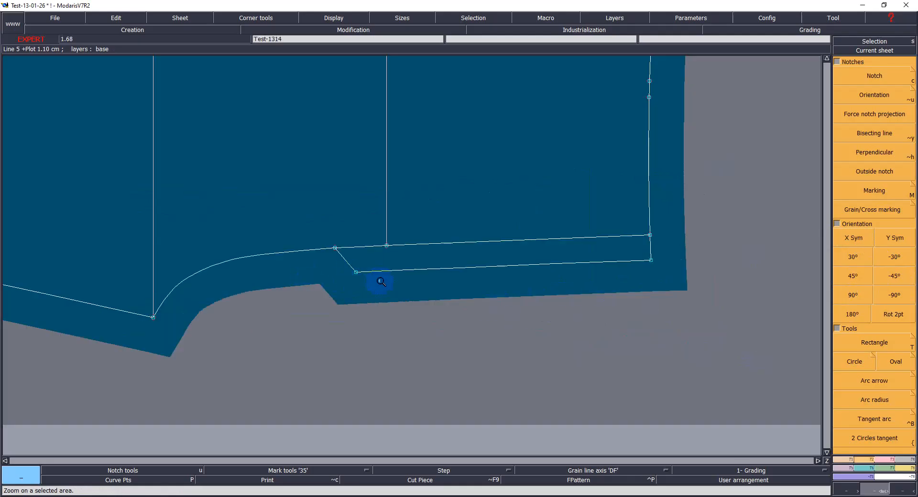
key(l)
click(417, 269)
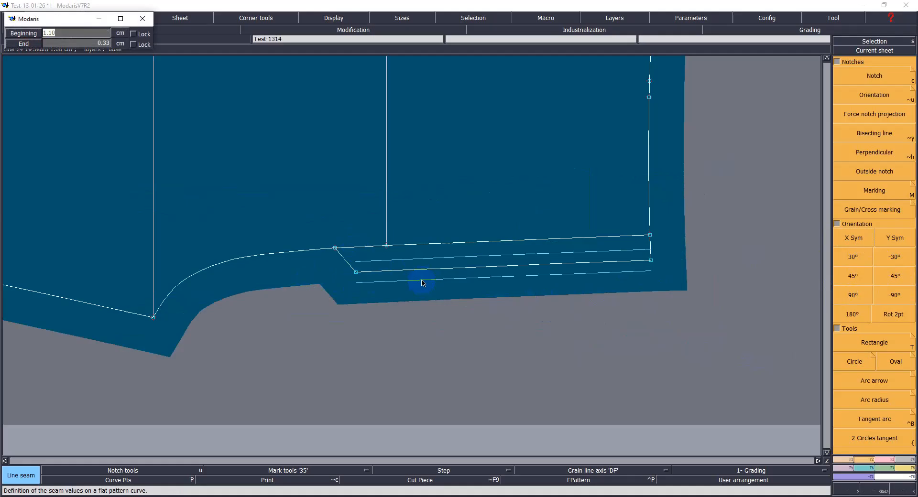
key(Tab)
key(Return)
click(348, 266)
text(1)
key(Tab)
key(Return)
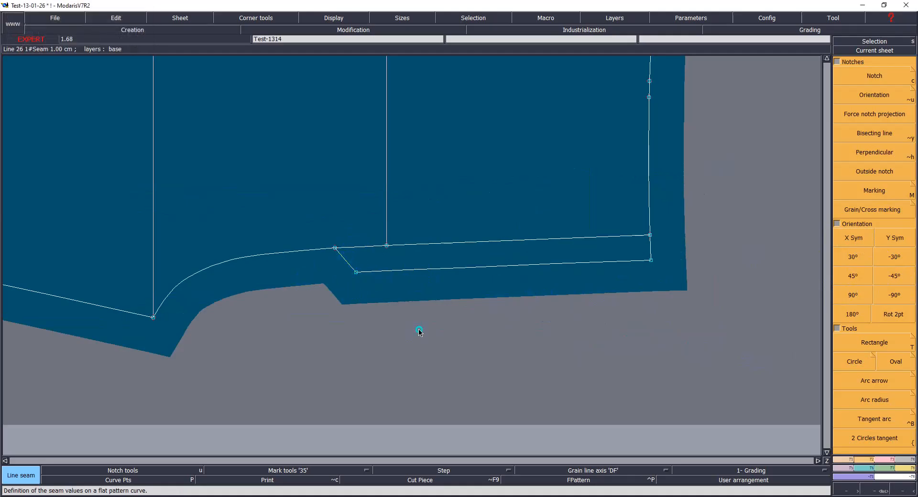
click(273, 262)
text(1)
key(Tab)
key(Return)
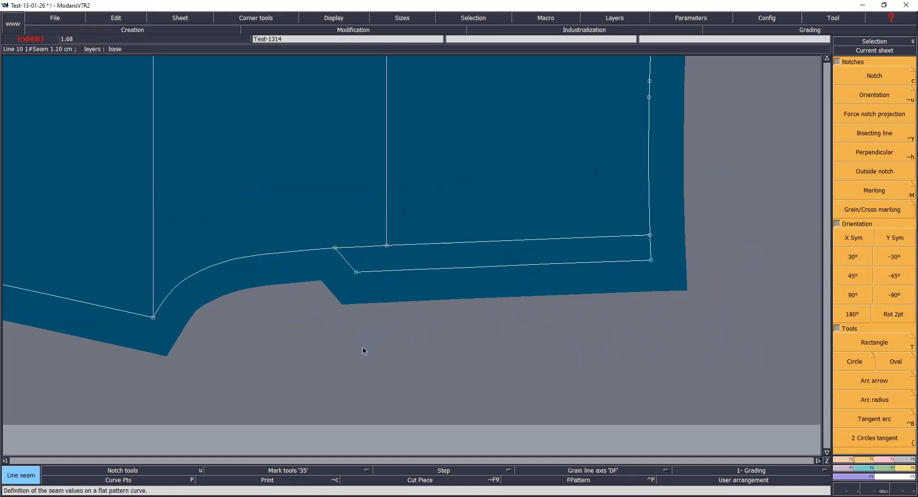
key(ctrl+s)
click(421, 316)
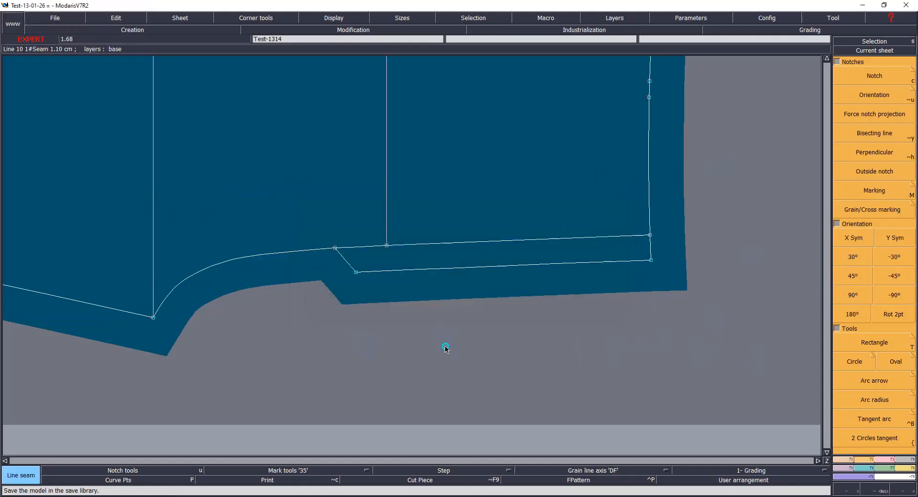
Step: Delete the old upper back leg piece from the desk
key(j)
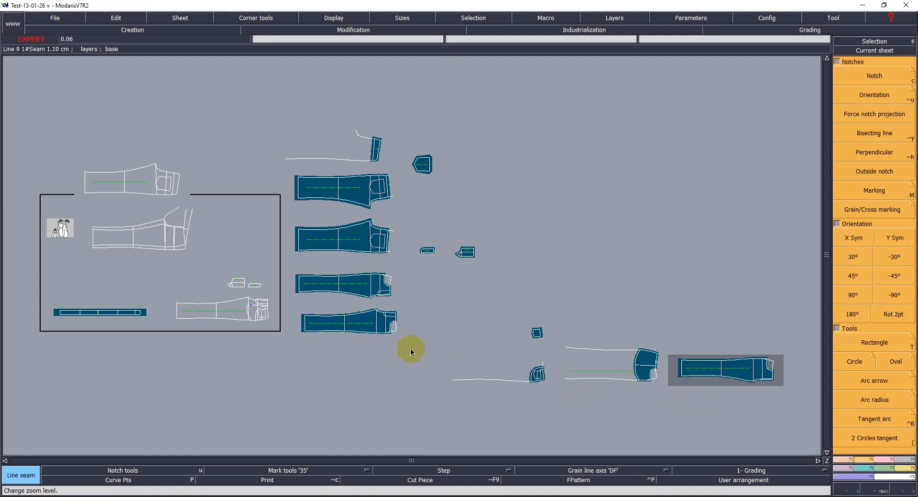
key(Delete)
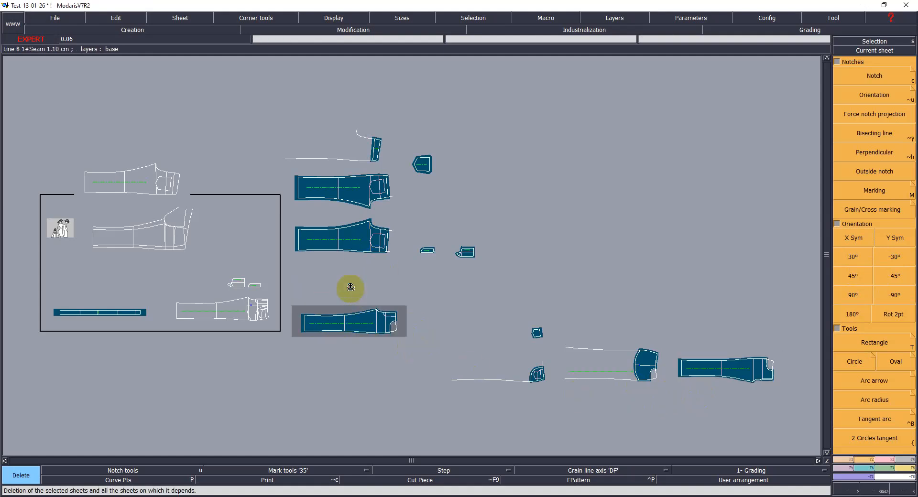
key(s)
click(356, 289)
Step: Arrange the new back leg piece into the vacated slot and regroup the small back pieces beneath it
key(q)
click(756, 363)
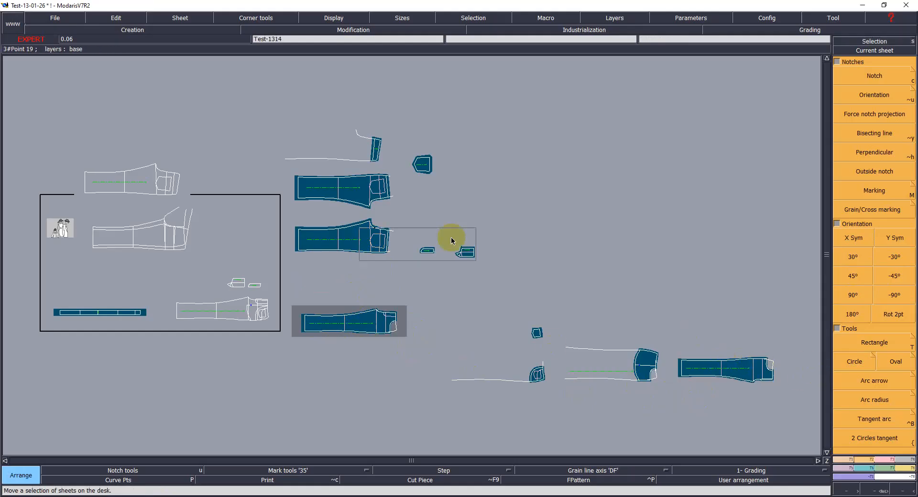
click(345, 274)
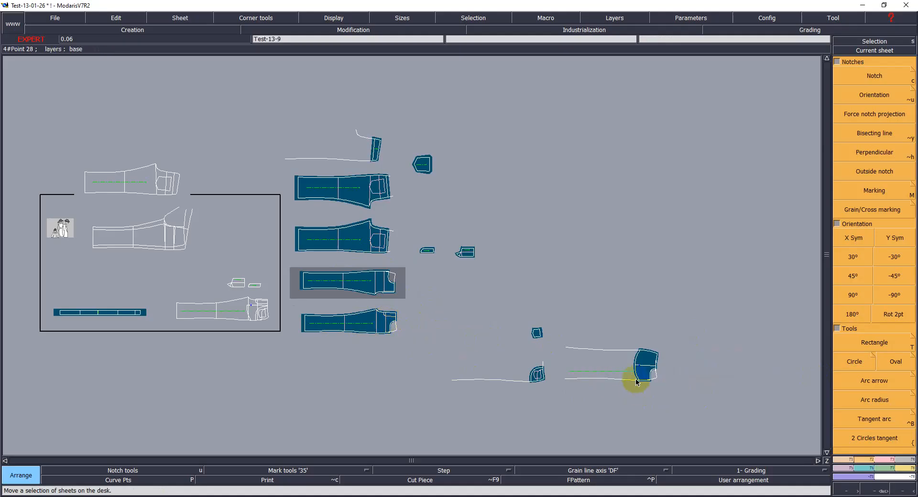
click(547, 376)
click(399, 363)
click(628, 372)
click(374, 404)
click(537, 333)
click(421, 300)
click(381, 346)
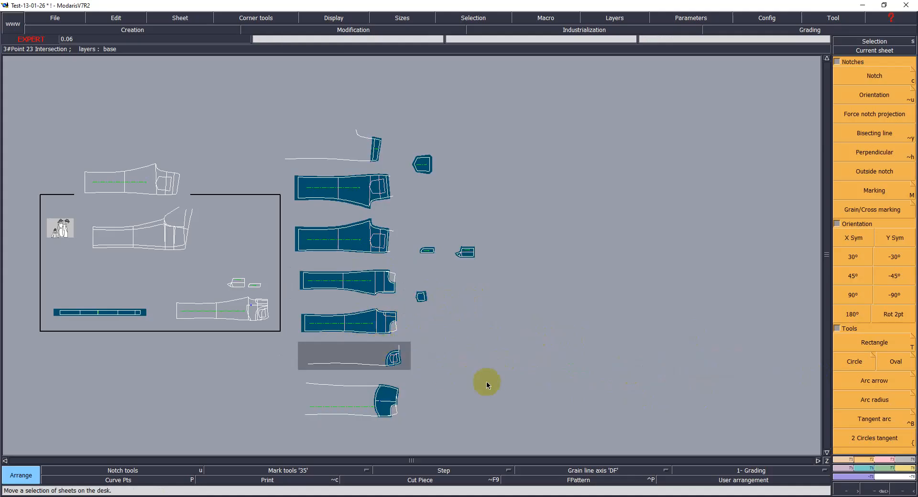
key(Return)
Step: Label the upper front leg piece's comment as FRONT RIGHT X1
drag(296, 272, 437, 348)
click(491, 202)
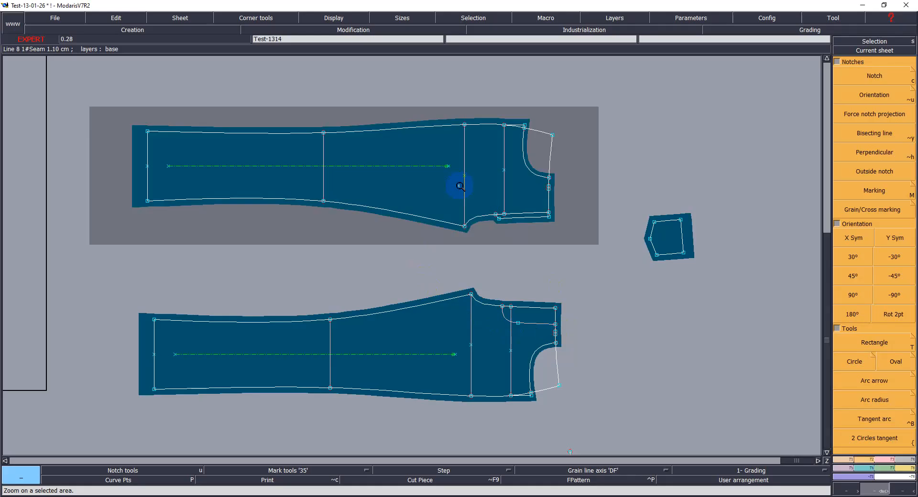
click(448, 295)
click(391, 244)
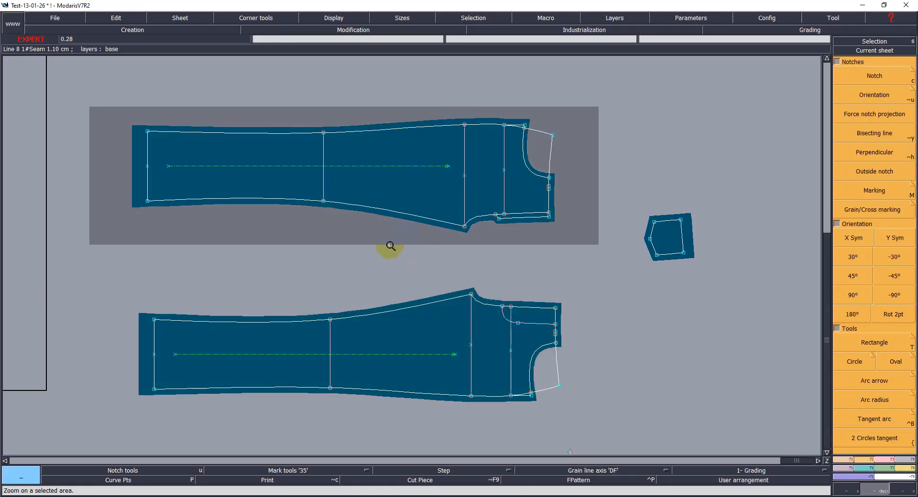
key(ctrl+u)
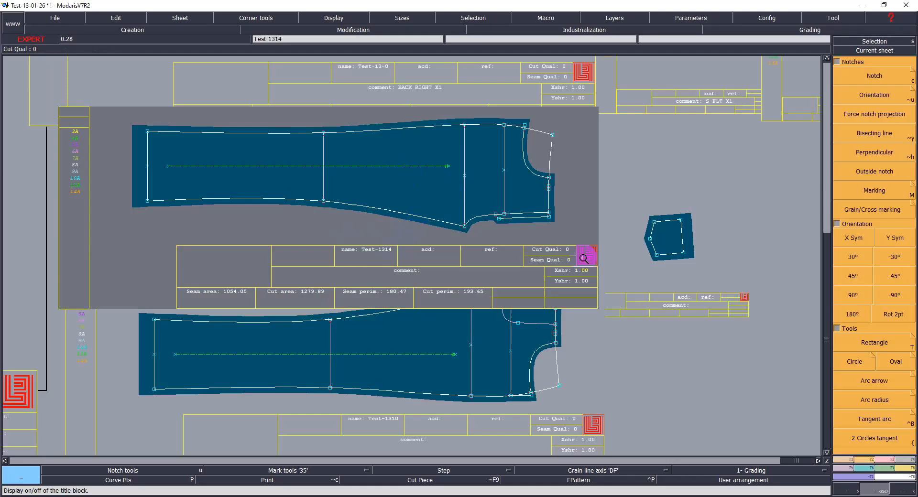
click(115, 19)
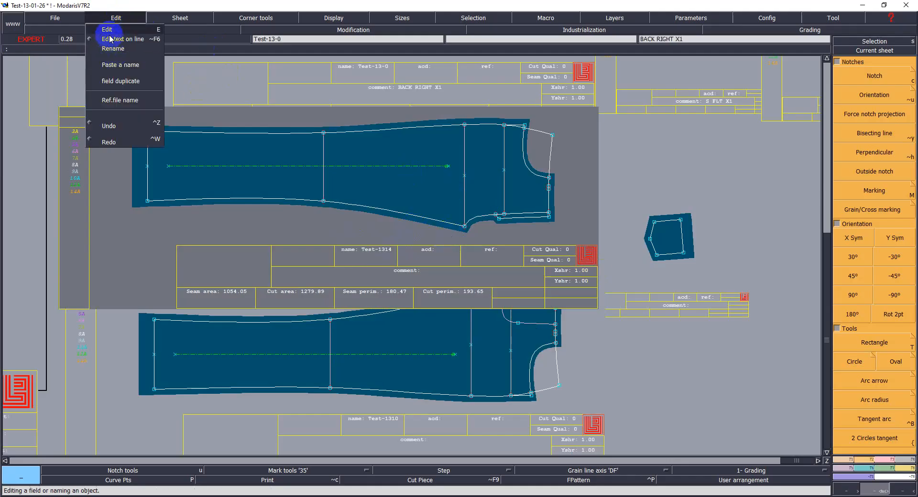
click(129, 38)
click(465, 273)
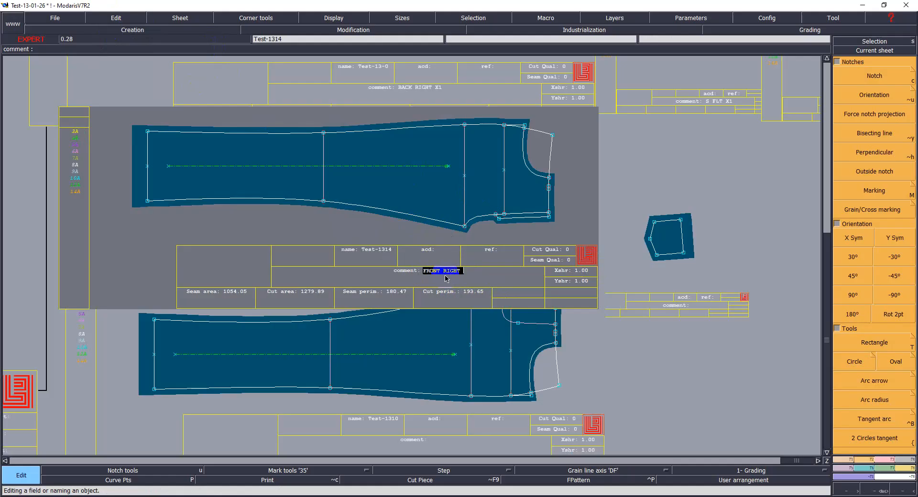
key(Return)
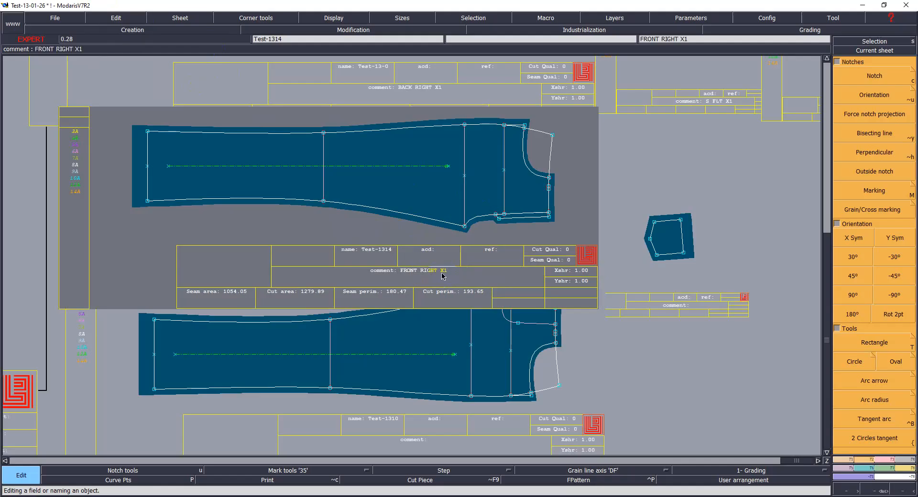
Step: Copy that comment to the lower front leg piece and change it to FRONT LEFT X1
click(421, 271)
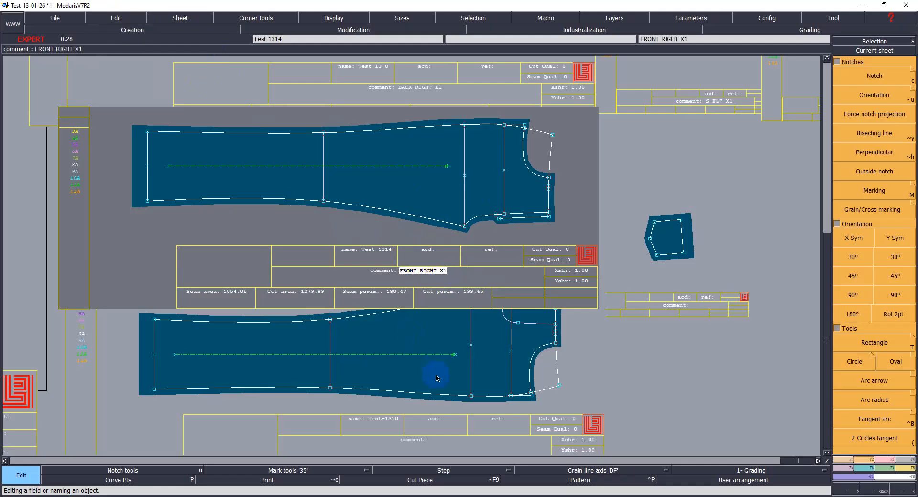
click(441, 444)
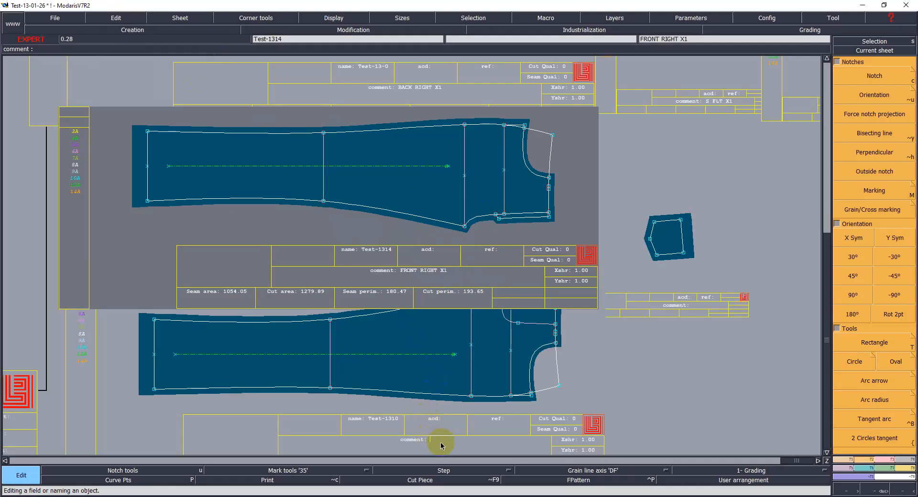
text(FRONT RIGHT X1)
key(BackSpace)
key(BackSpace)
key(BackSpace)
key(BackSpace)
text(LEFT)
key(Return)
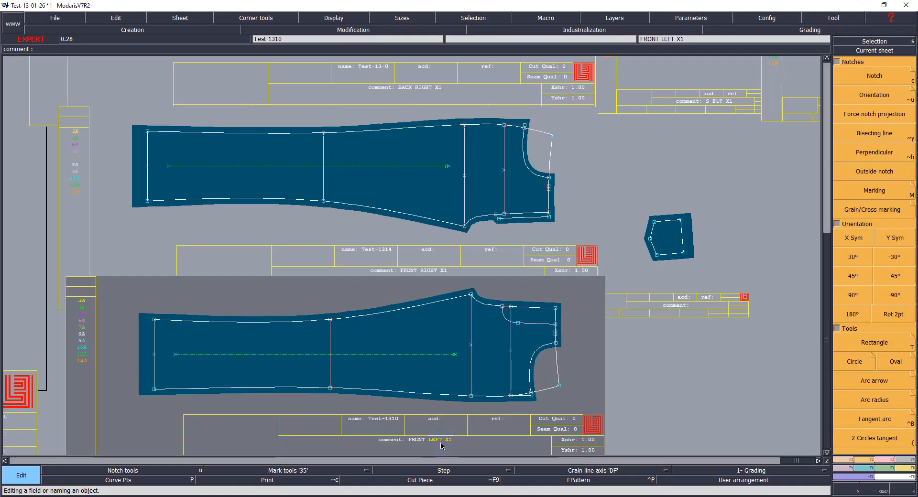
Step: Save the model and hide the title blocks
key(ctrl+s)
click(420, 310)
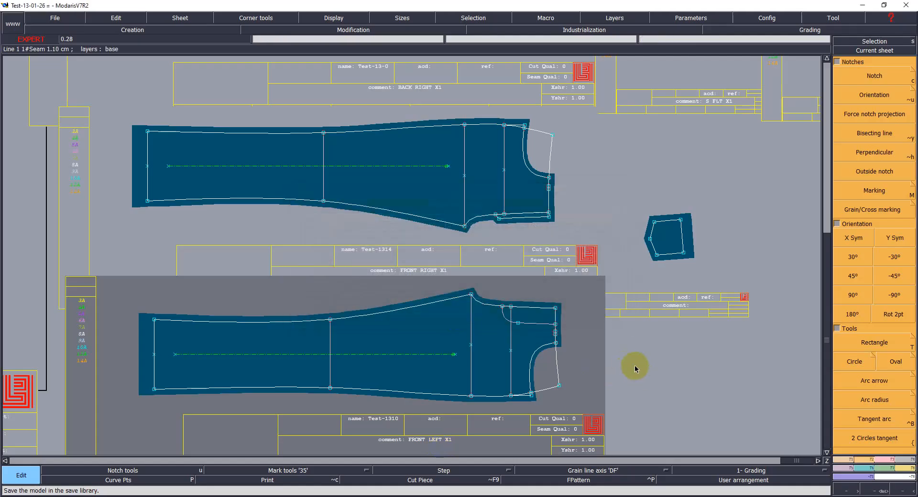
key(ctrl+s)
key(Return)
key(F11)
key(i)
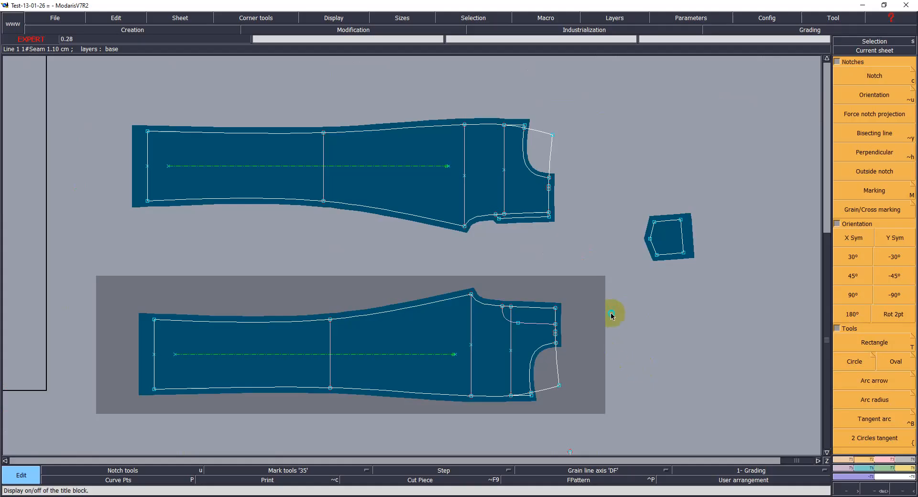
Step: Rotate the small coin pocket piece with Rot 2pt so its top edge is horizontal
click(663, 208)
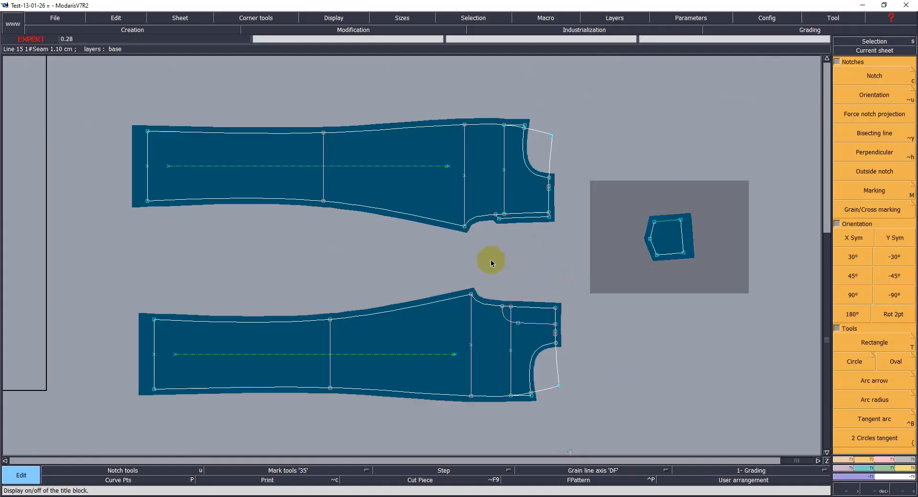
key(Home)
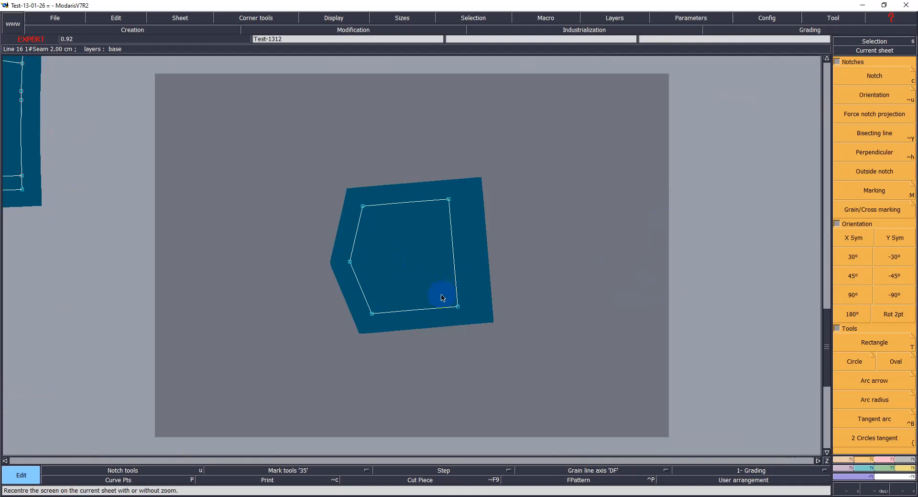
click(892, 316)
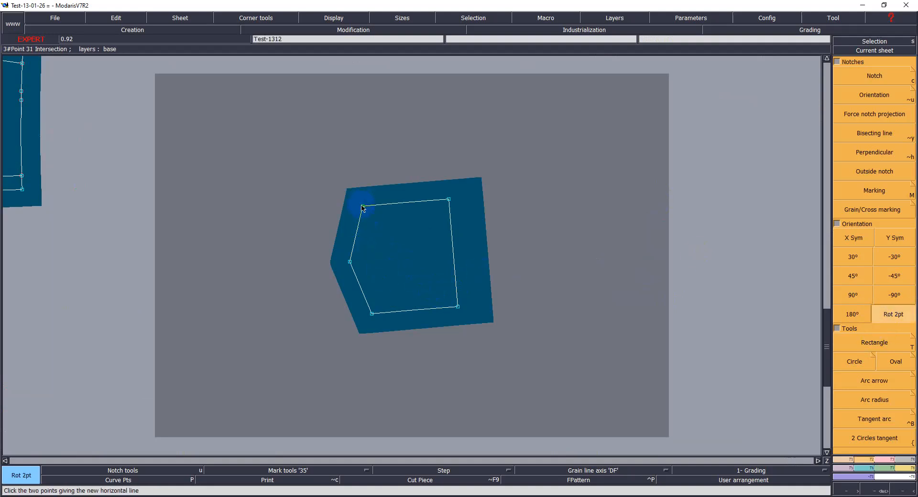
click(448, 200)
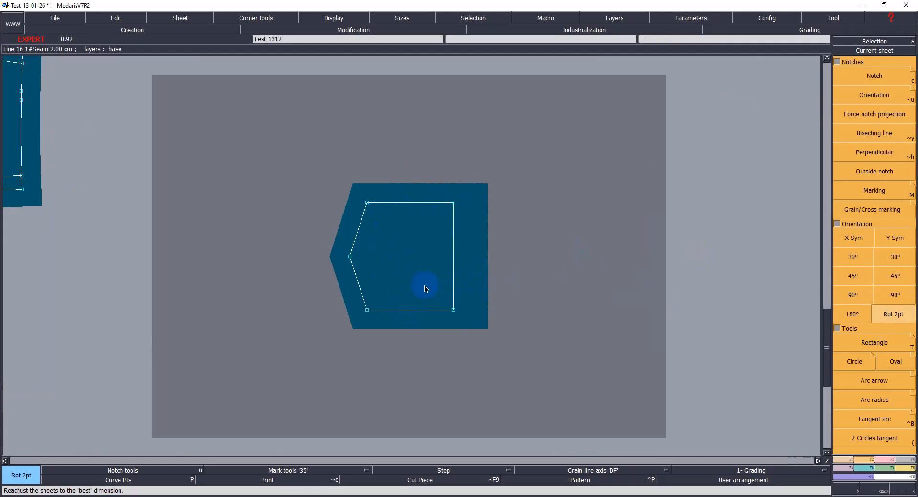
Step: Add a horizontal grain line axis across the coin pocket piece
key(a)
click(367, 255)
ctrl+click(436, 247)
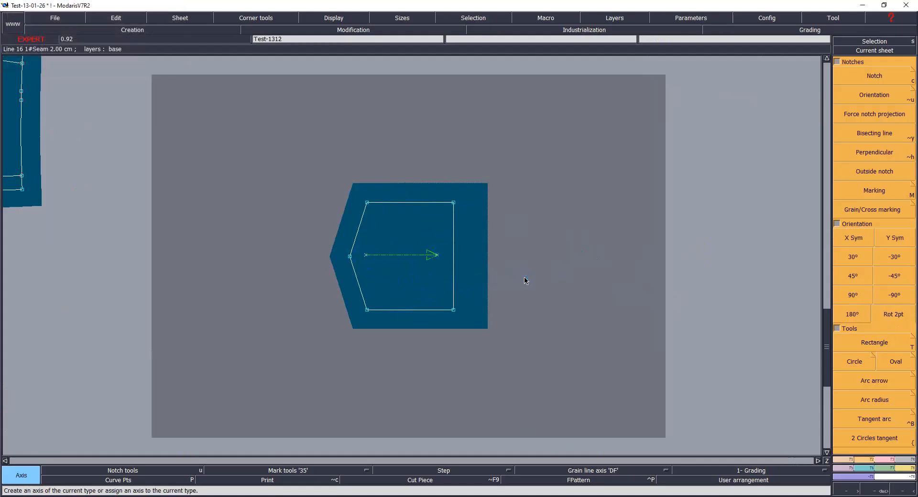
Step: Label the coin pocket piece's comment as COINT PKT X1 and save the model
key(ctrl+u)
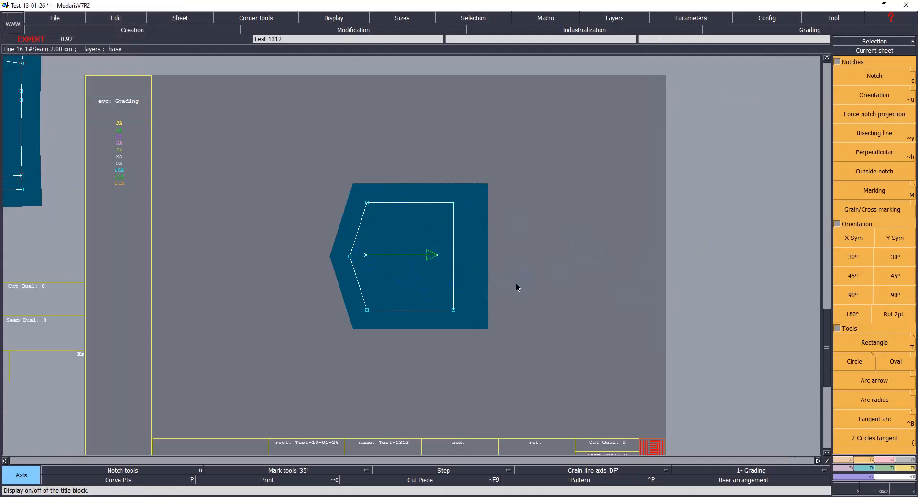
scroll(516, 287, down, 1)
click(436, 397)
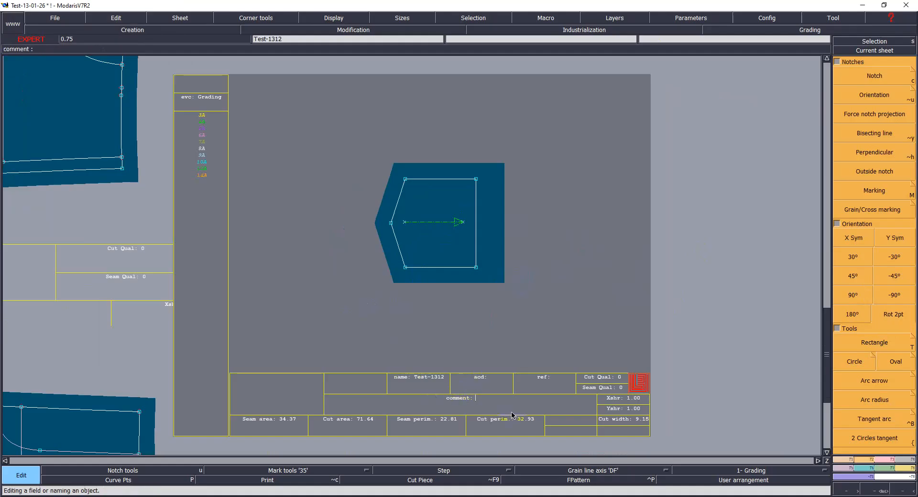
text(COINT PKT X1)
key(Return)
key(ctrl+s)
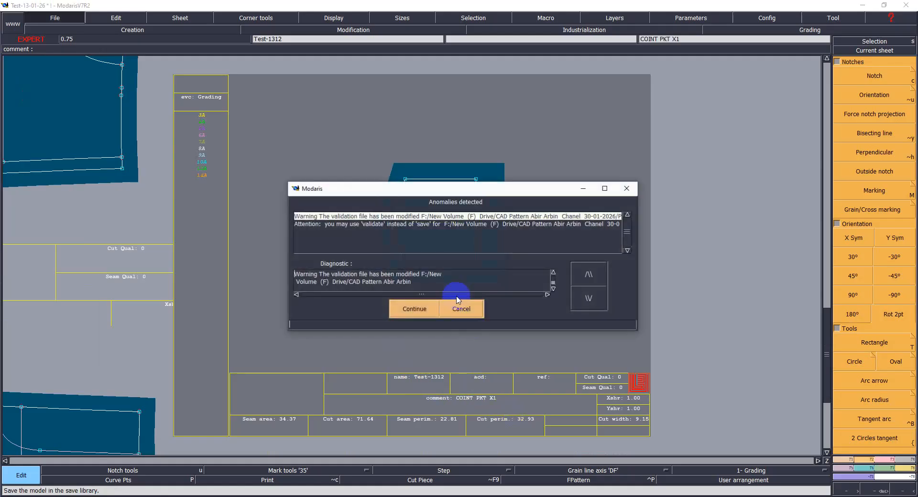
click(397, 311)
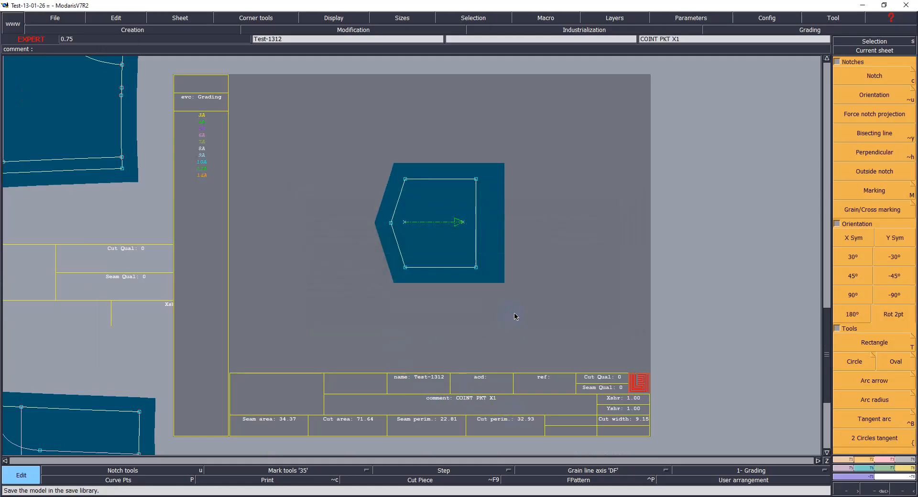
Step: Delete the old small back pocket piece from the desk
key(ctrl+u)
key(j)
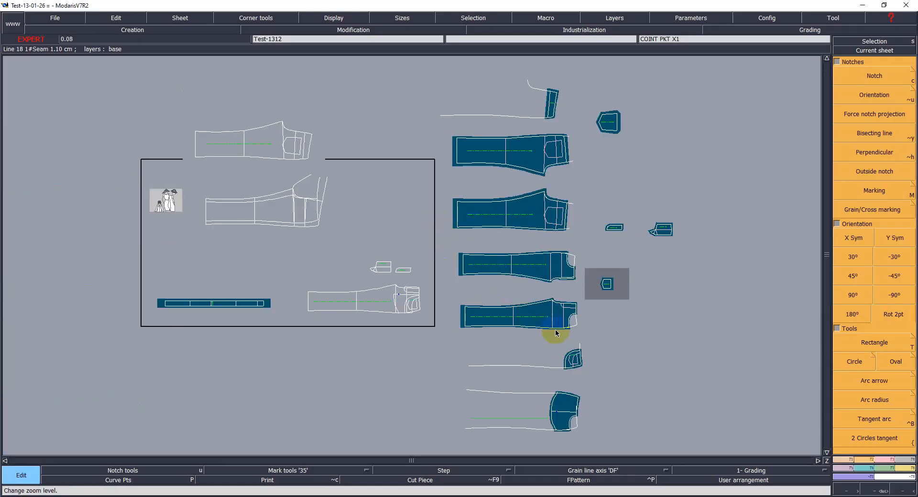
click(567, 365)
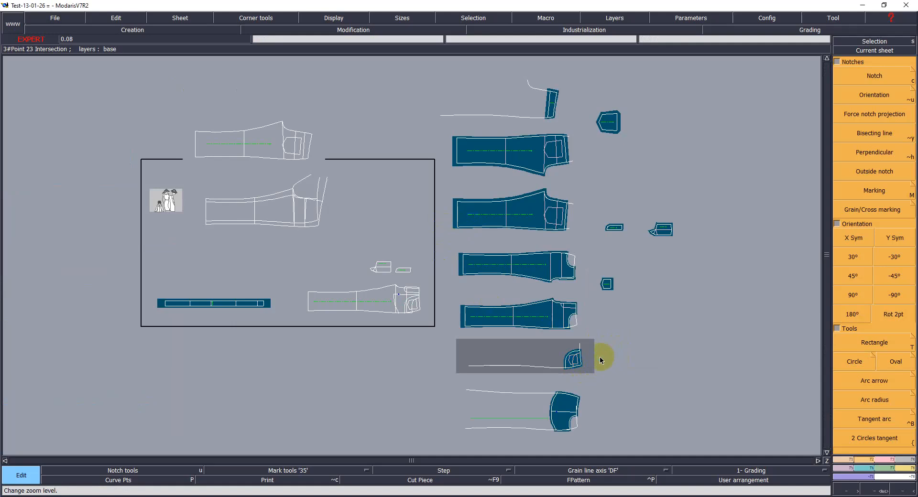
key(Delete)
click(573, 357)
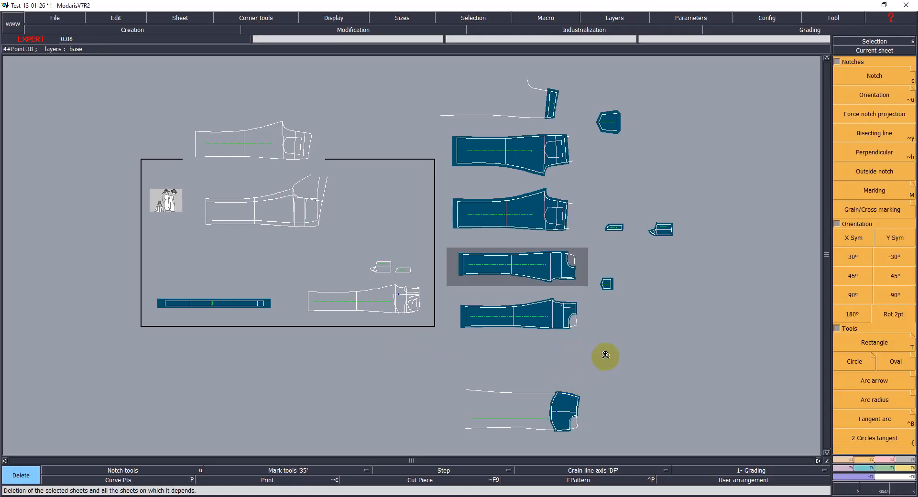
Step: Move the bottom back piece up into the vacated slot and save the model
key(space)
click(573, 403)
click(566, 357)
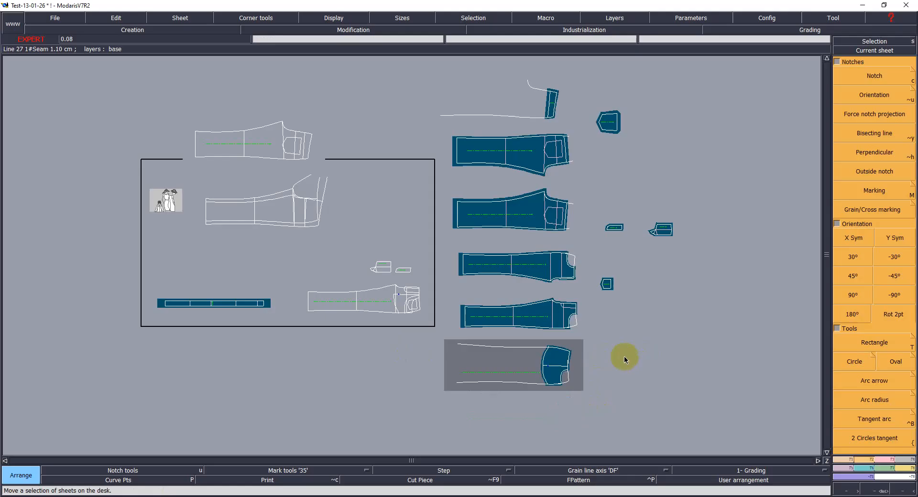
key(ctrl+s)
click(415, 308)
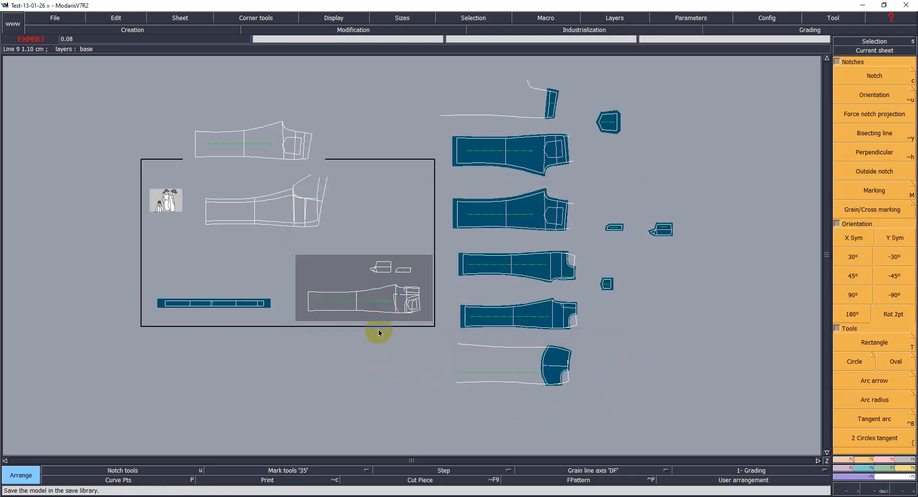
Step: Extract new seam pieces from the pocket outline lines on the base sheet
key(Home)
key(Return)
drag(533, 233, 735, 412)
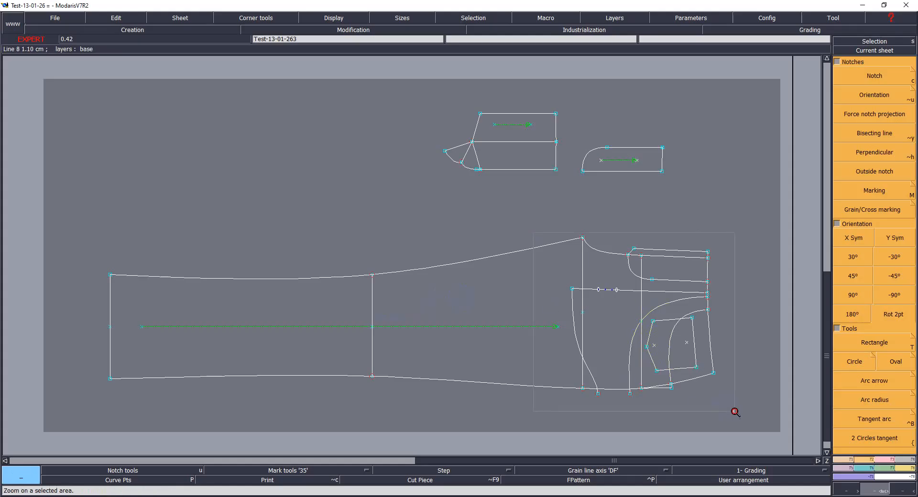
click(736, 412)
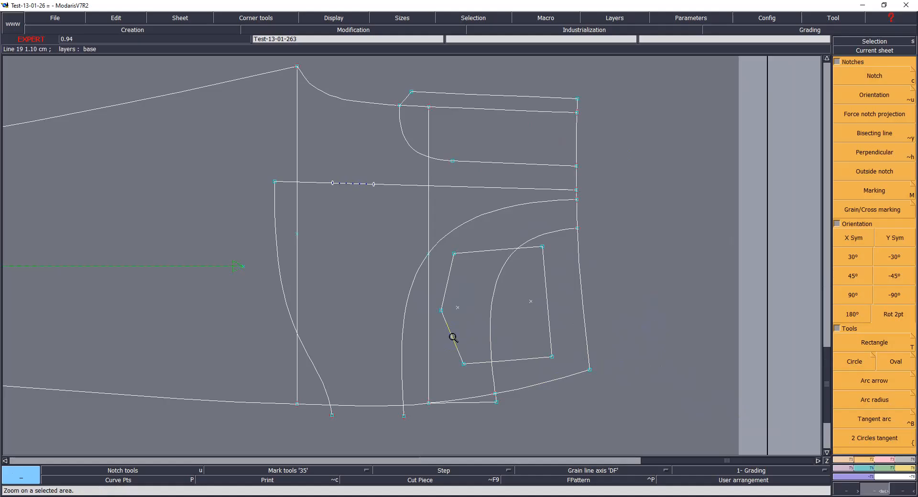
key(shift+s)
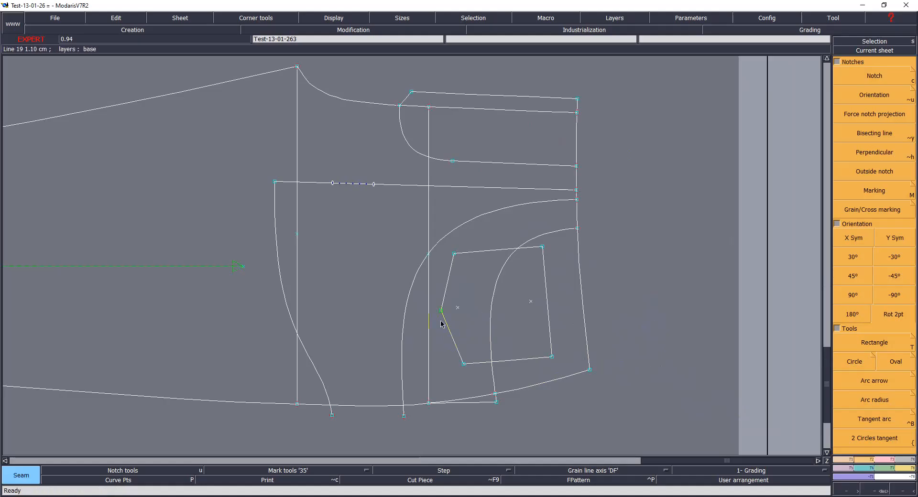
mouse_move(417, 332)
mouse_down()
mouse_move(507, 322)
mouse_move(547, 299)
mouse_move(488, 368)
mouse_move(474, 369)
mouse_up()
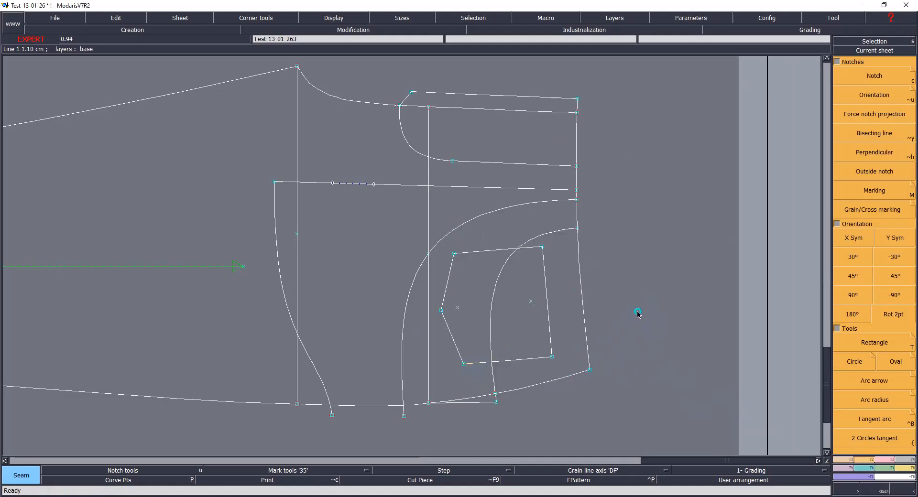
click(505, 267)
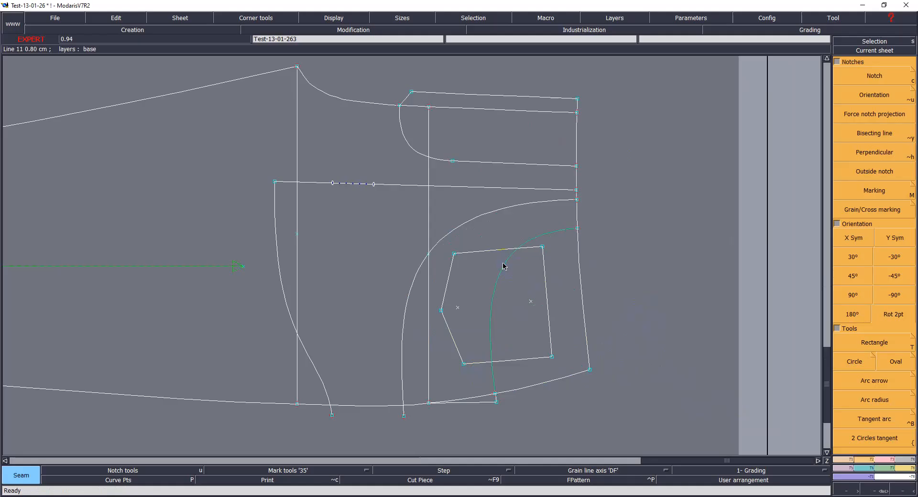
key(ctrl+z)
mouse_move(418, 336)
mouse_down()
mouse_move(502, 334)
mouse_move(560, 319)
mouse_move(564, 328)
mouse_up()
click(491, 251)
click(547, 284)
click(515, 360)
click(448, 339)
click(450, 284)
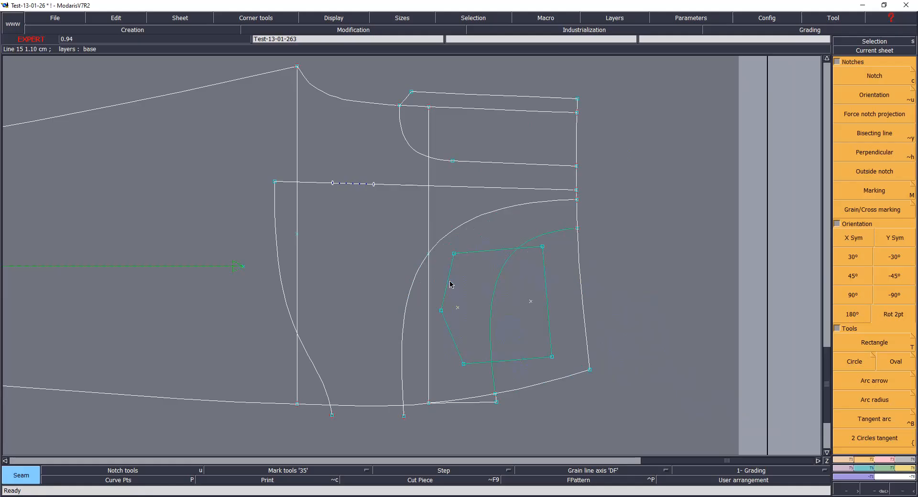
mouse_move(419, 340)
mouse_down()
mouse_move(550, 310)
mouse_move(561, 289)
mouse_up()
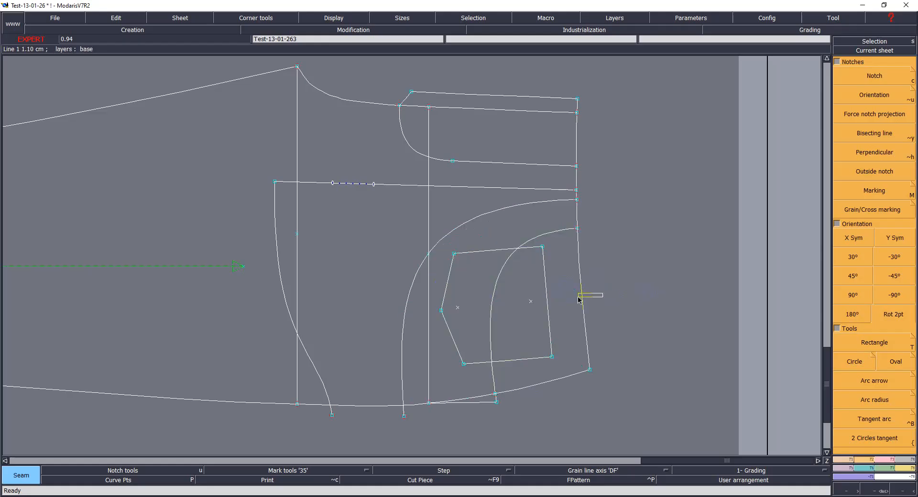
key(j)
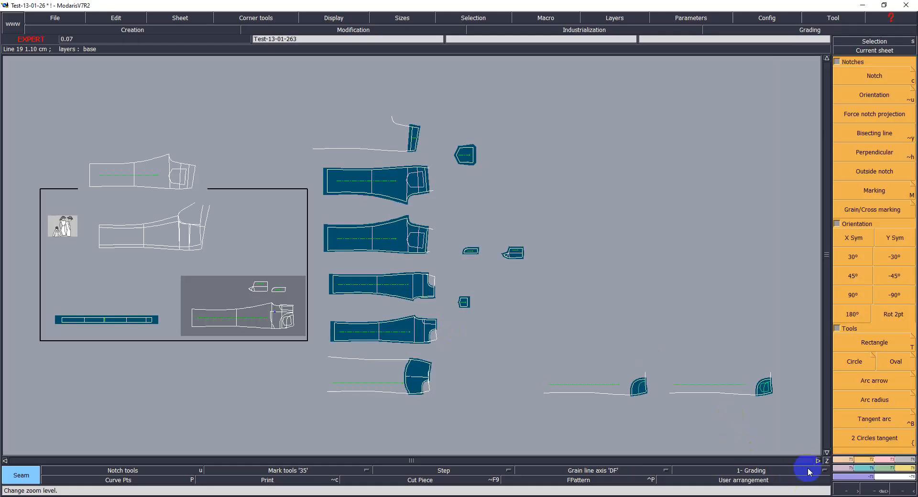
Step: Arrange the two new pocket pieces beneath the back leg pieces
key(space)
click(772, 392)
click(615, 328)
click(638, 389)
click(606, 362)
key(Return)
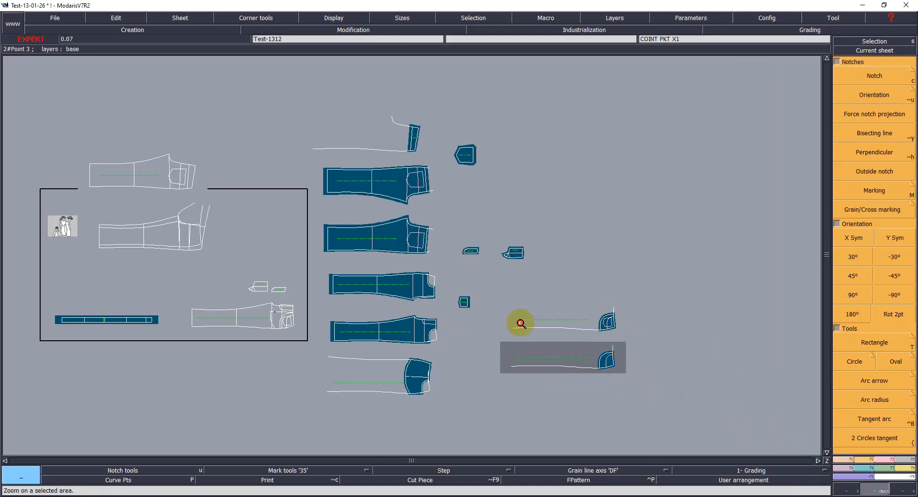
Step: Flip the upper new pocket piece with X Sym
drag(477, 296, 644, 388)
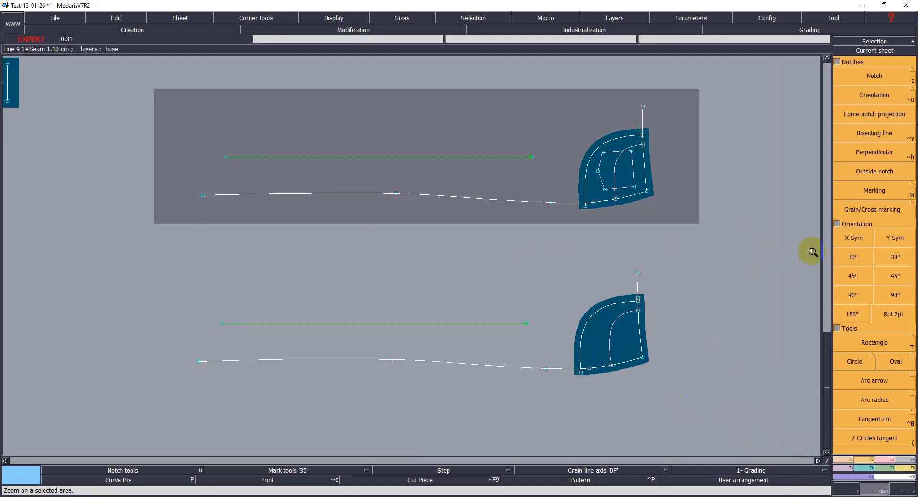
click(853, 238)
click(560, 227)
Step: Delete the grain line axes from both pocket pieces
key(Delete)
click(514, 157)
click(482, 324)
click(668, 336)
click(634, 233)
click(664, 298)
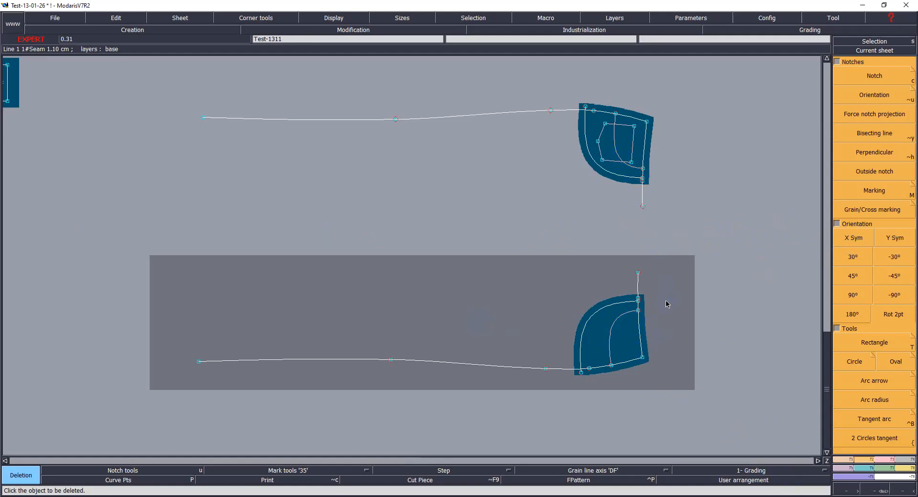
click(667, 304)
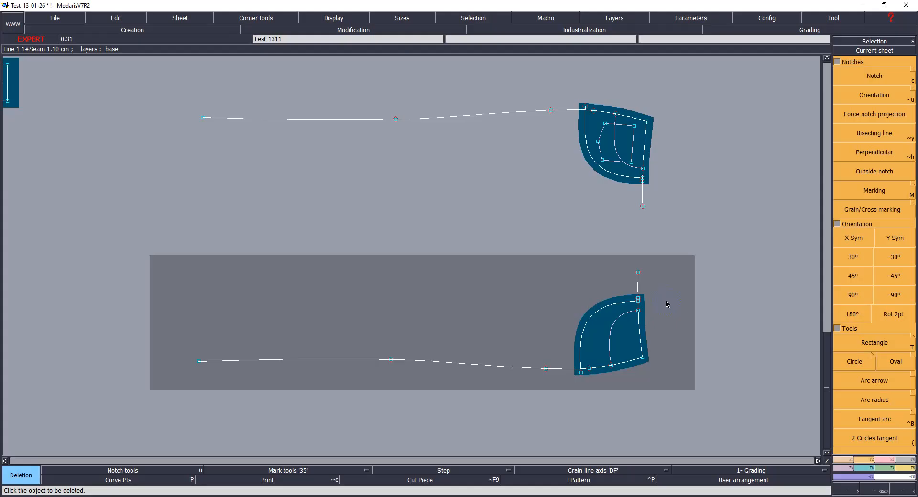
Step: Reposition the upper pocket piece's sheet slightly on the desk
key(a)
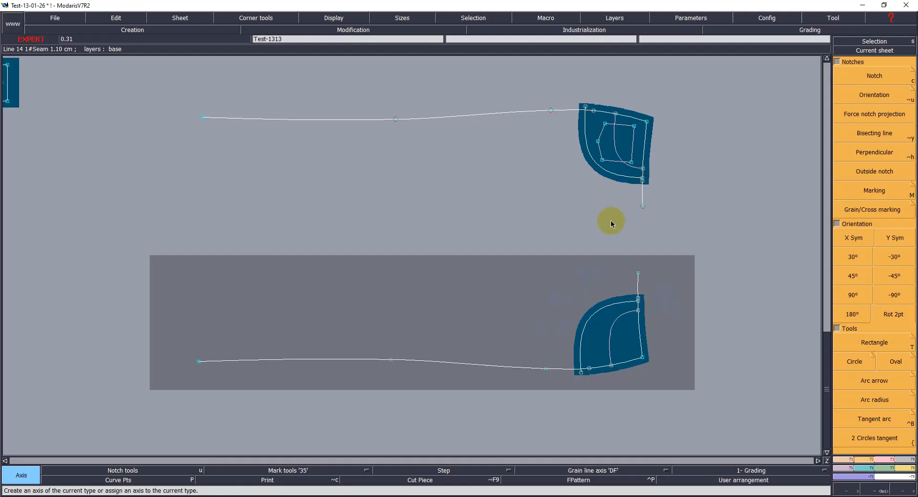
key(q)
click(619, 141)
click(613, 170)
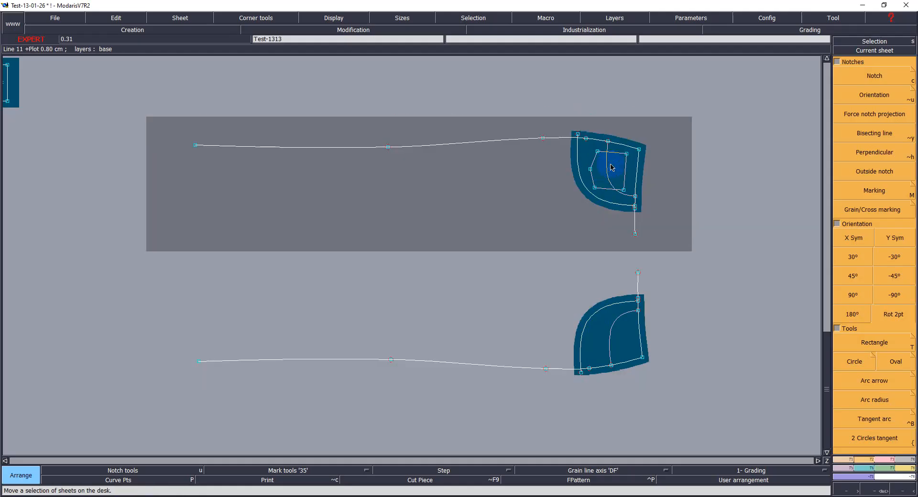
Step: Draw horizontal grain line axes inside both pocket pieces and save the model
key(z)
drag(547, 115, 649, 376)
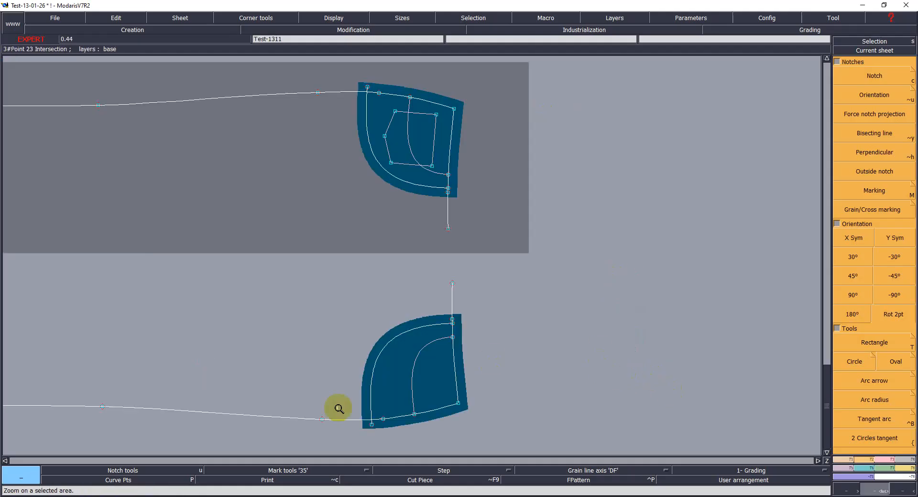
key(a)
click(387, 375)
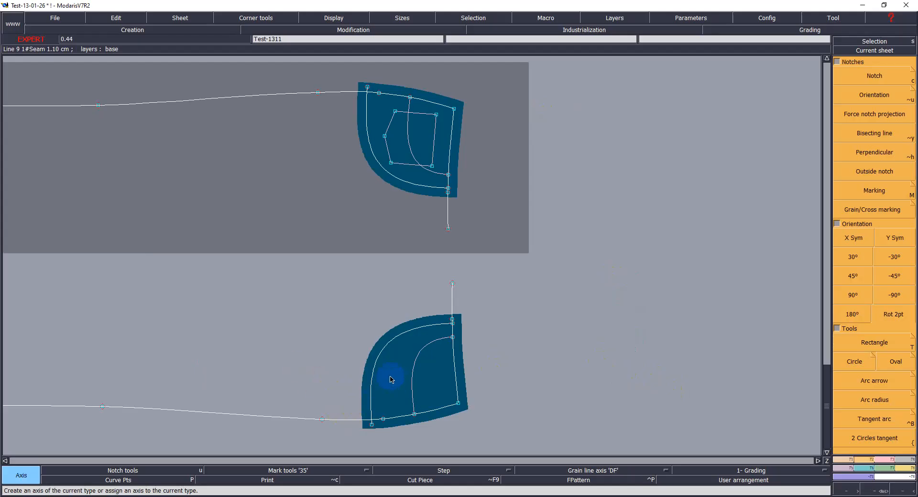
click(435, 375)
click(413, 182)
click(378, 129)
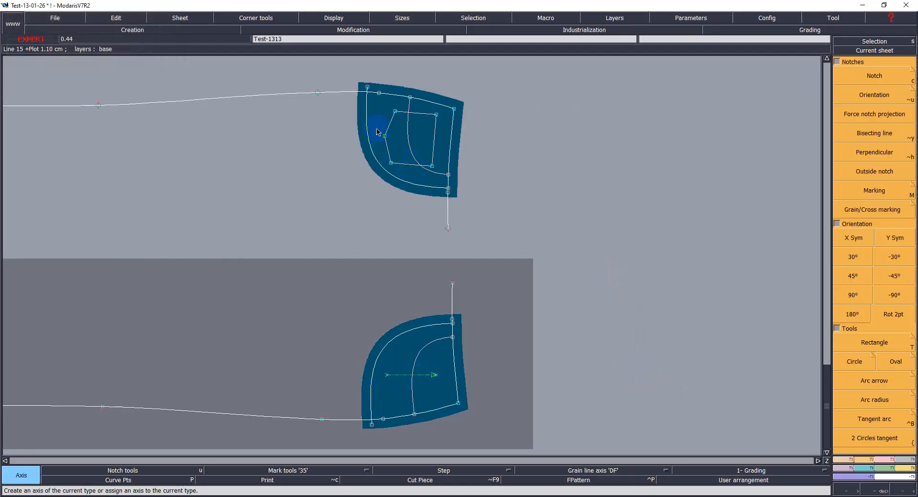
click(425, 128)
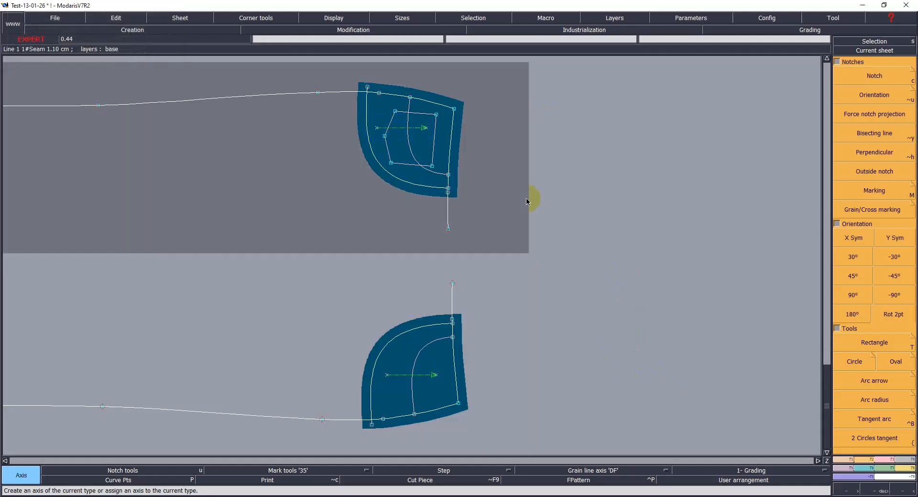
click(538, 398)
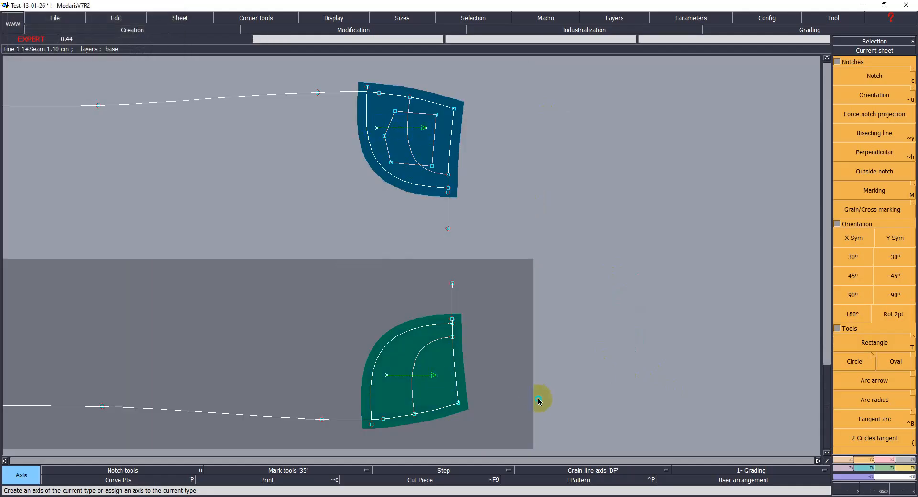
key(ctrl+s)
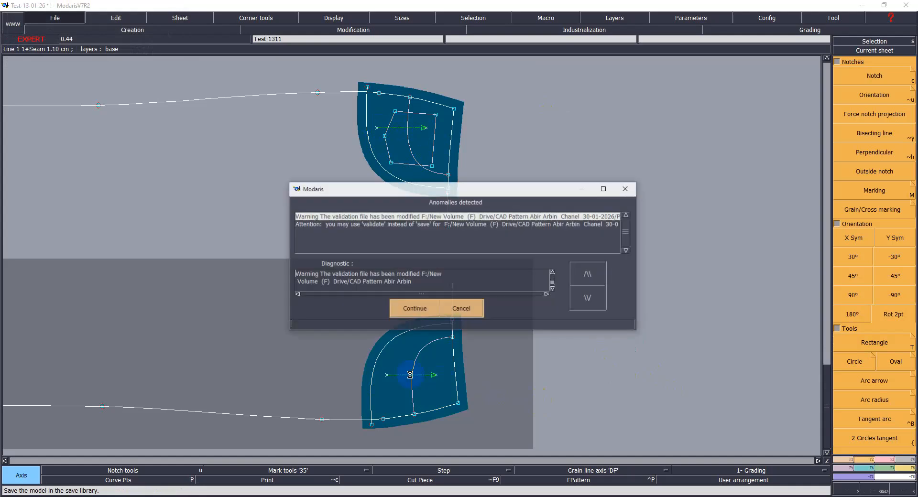
click(413, 318)
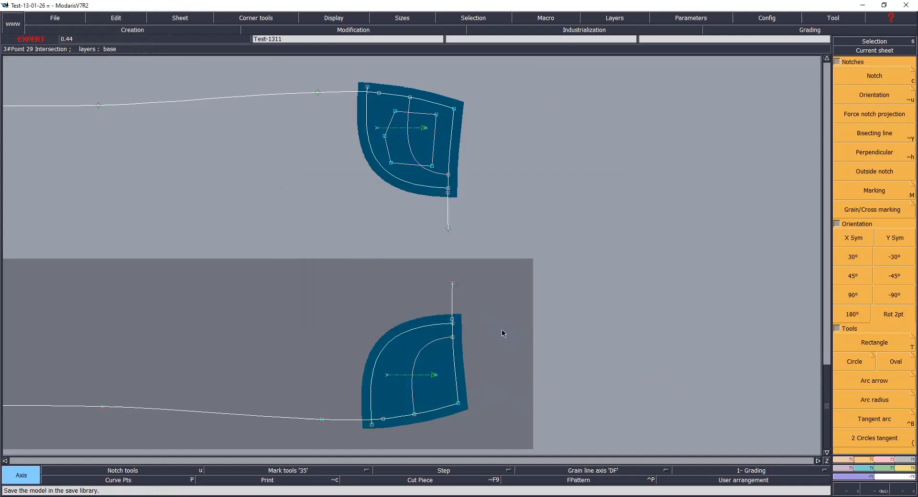
Step: Show the title blocks and set the upper pocket piece's comment to SEAM RIGHT X1
key(F11)
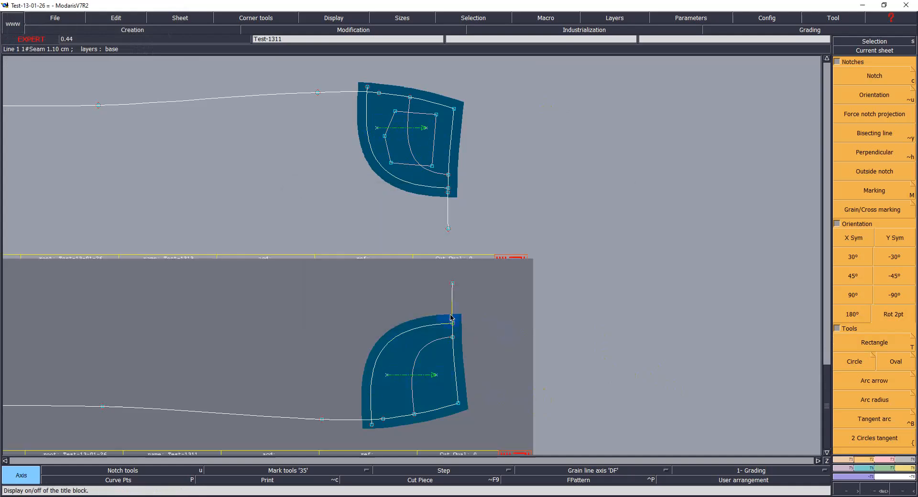
click(367, 129)
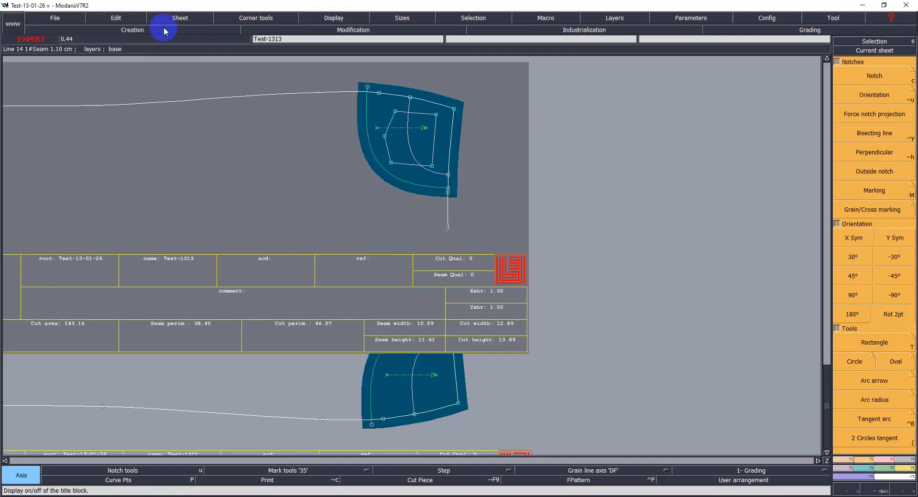
click(115, 19)
click(114, 30)
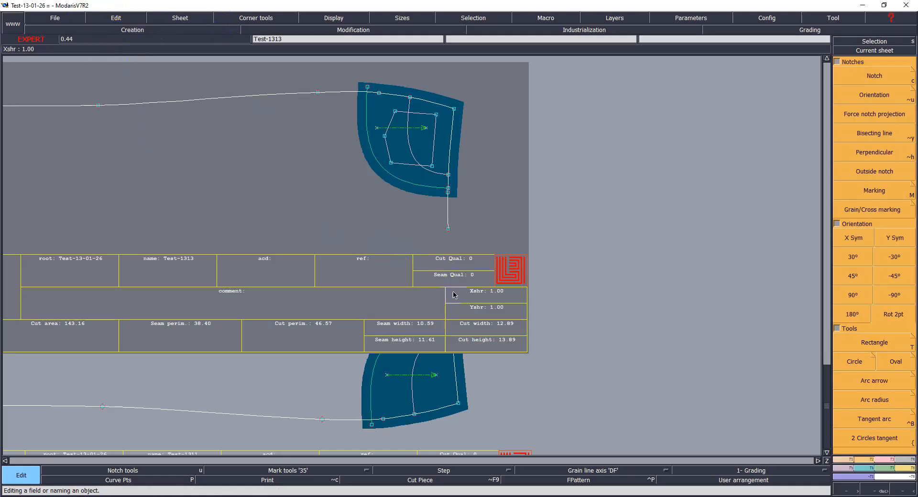
click(247, 292)
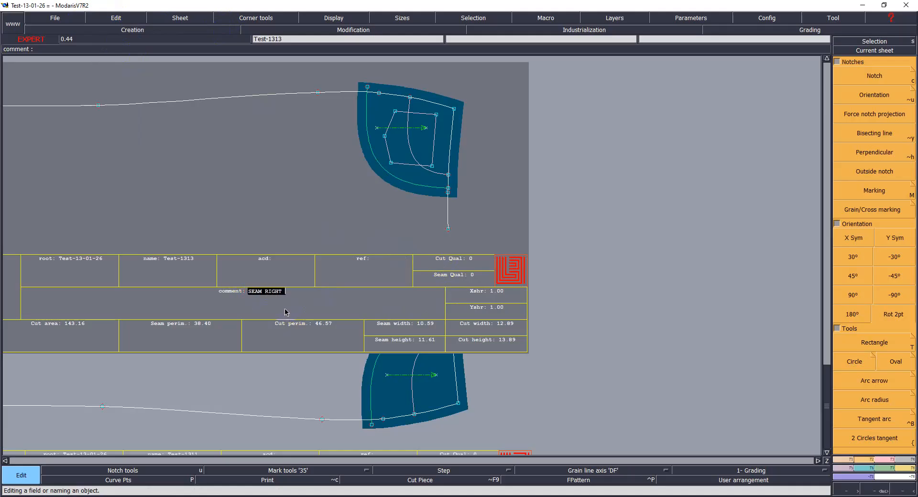
key(Return)
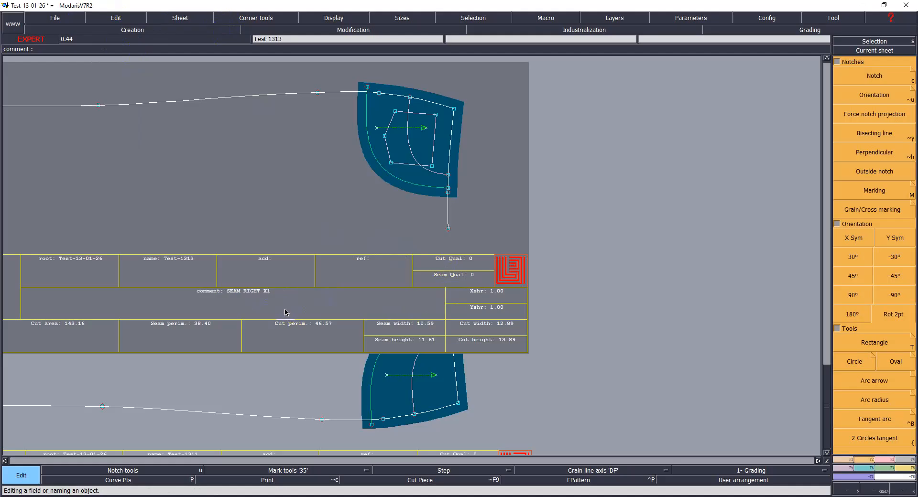
Step: Copy that comment and set the lower pocket piece's comment to SEAM LEFT X1
click(264, 296)
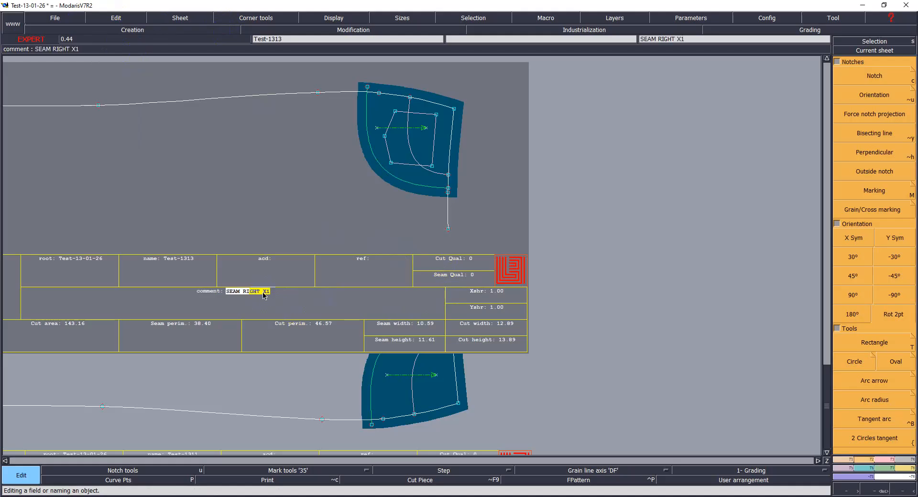
click(353, 433)
key(Home)
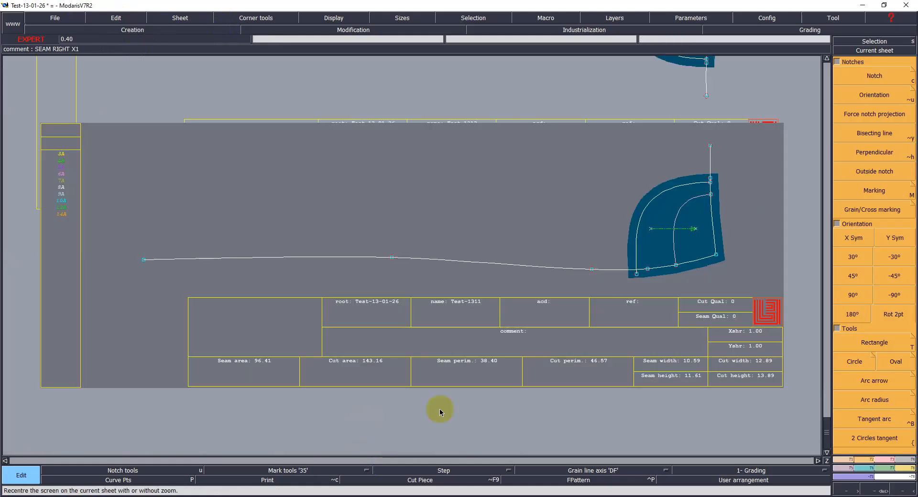
click(527, 335)
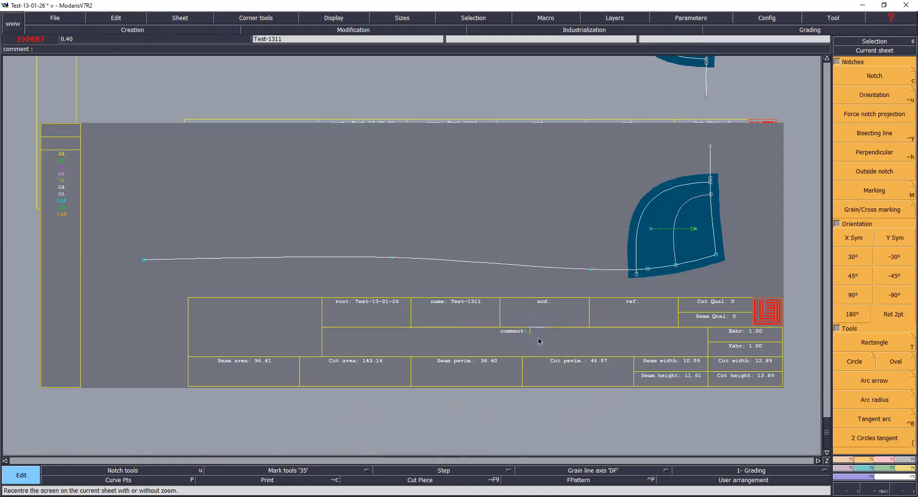
text(SEAM RIGHT X1)
key(BackSpace)
key(BackSpace)
key(BackSpace)
key(BackSpace)
key(BackSpace)
text(LEFT)
key(Return)
Step: Save the model
key(ctrl+s)
click(415, 309)
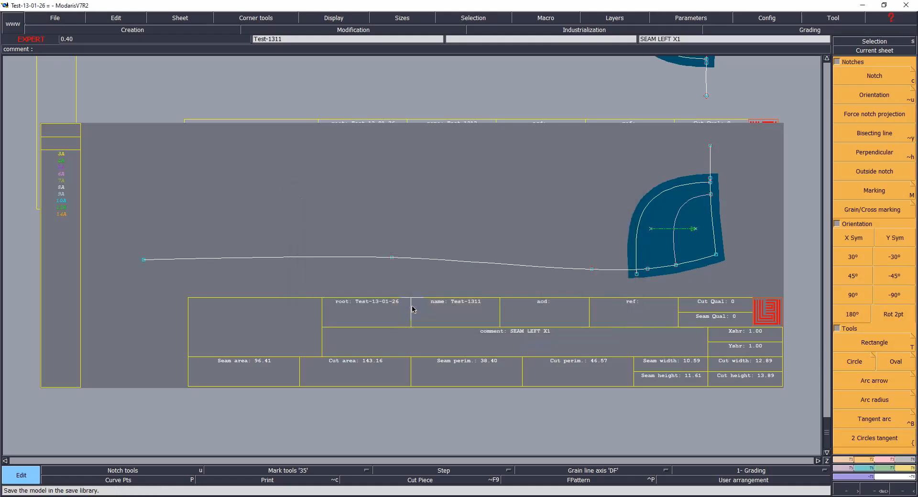
click(409, 309)
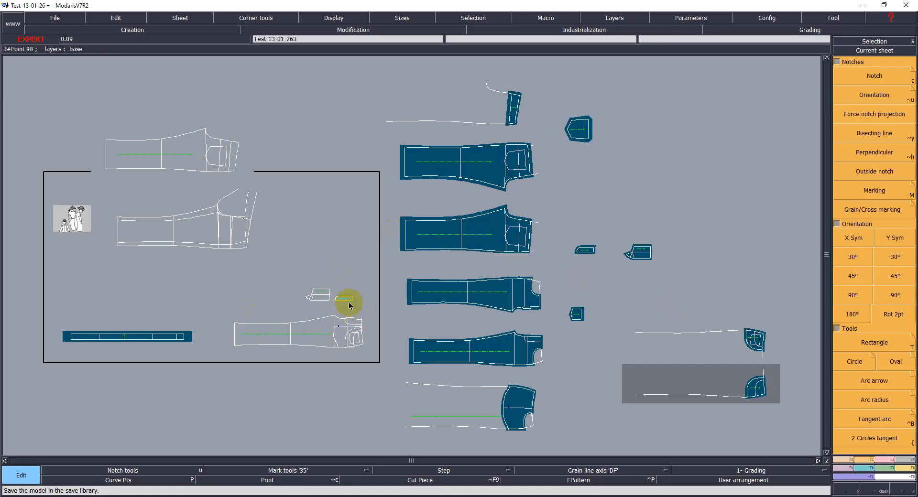
Step: Draw a rectangle 75 cm wide and 3.8 cm high on the back trouser base sheet, above the pattern
click(288, 313)
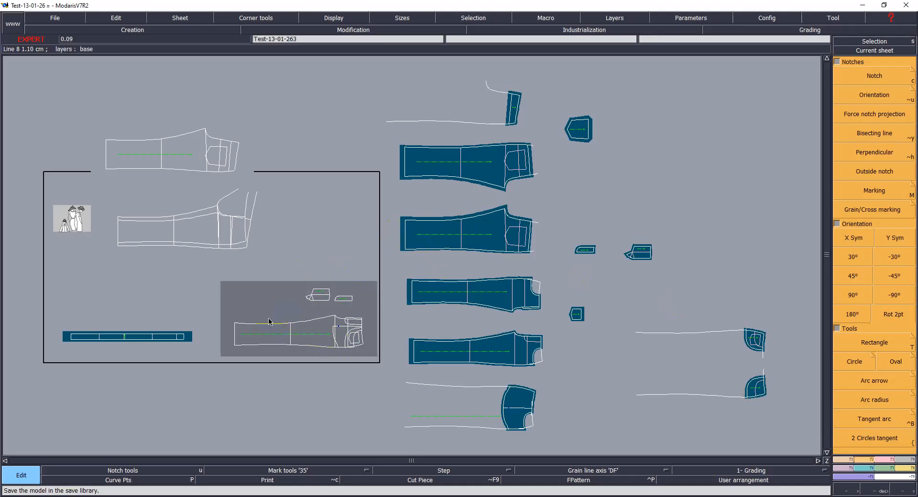
key(Home)
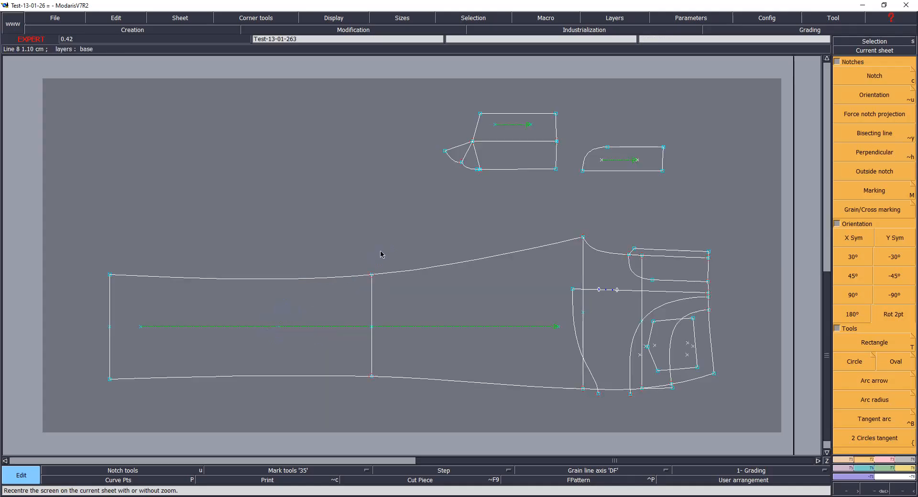
key(F9)
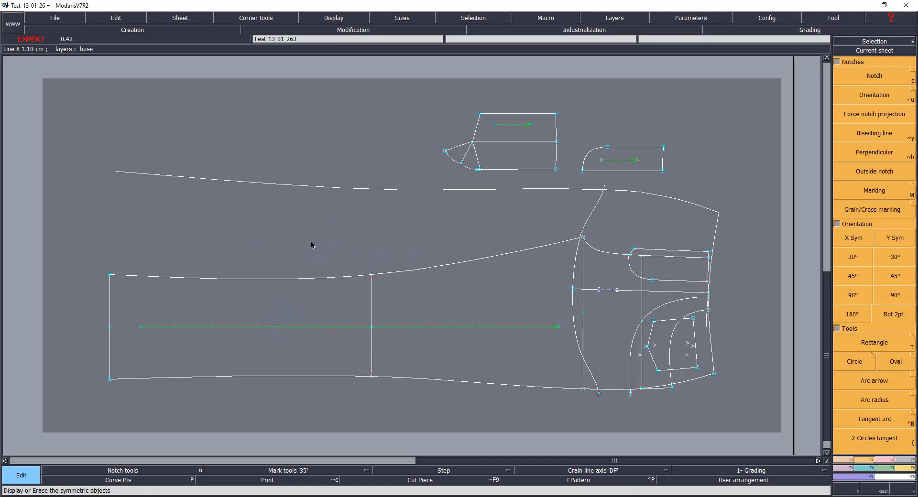
key(shift+t)
click(167, 99)
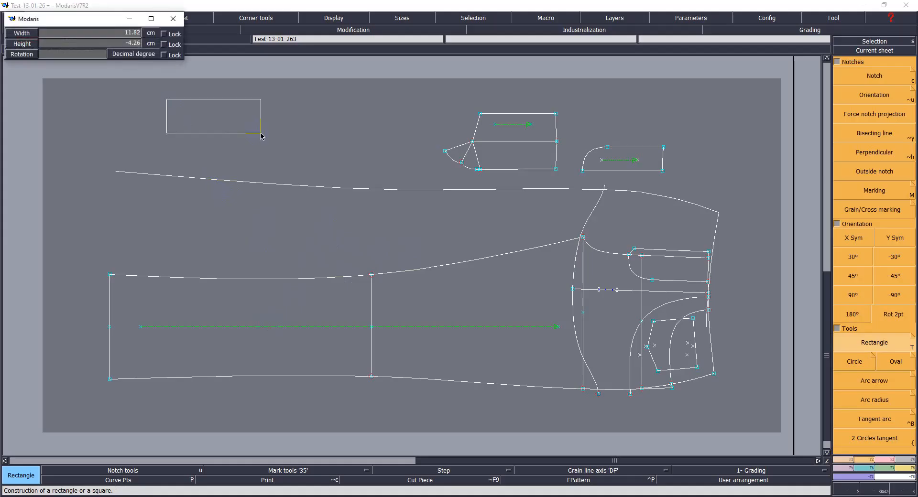
text(75)
key(Return)
text(3)
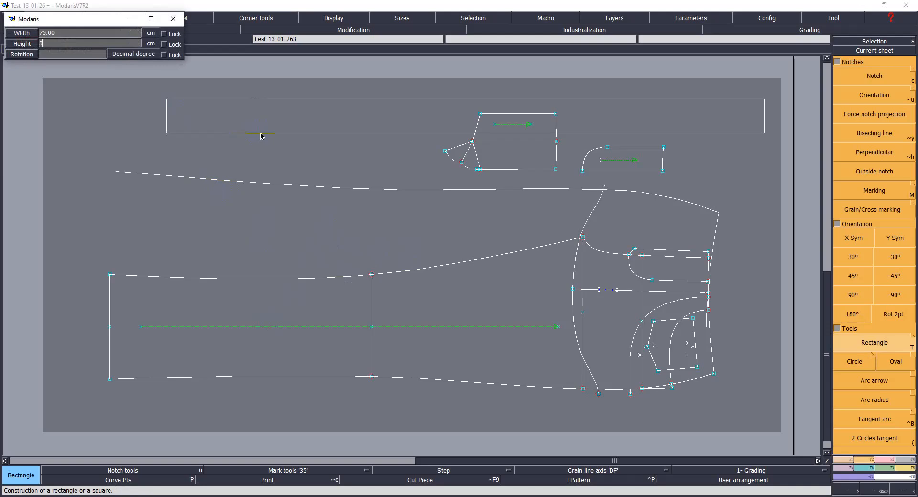
text(.8)
key(Return)
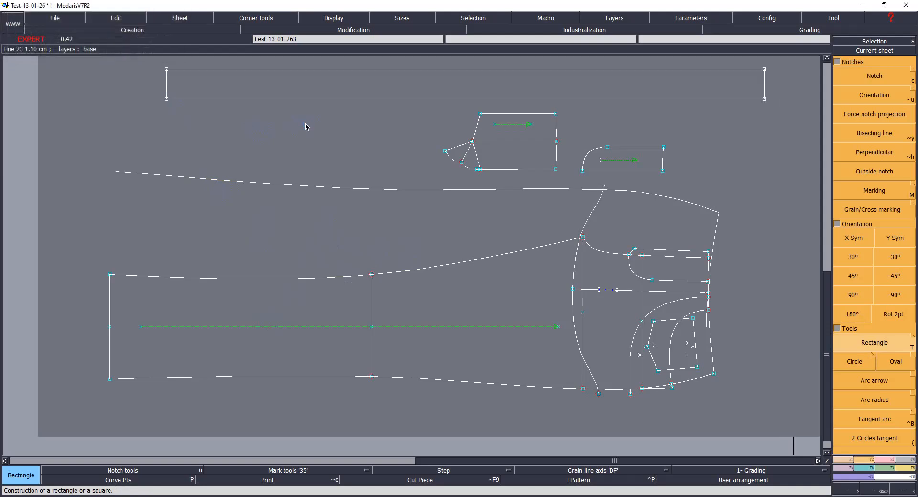
Step: Extract a seam piece from the rectangle and go to its new sheet
key(Home)
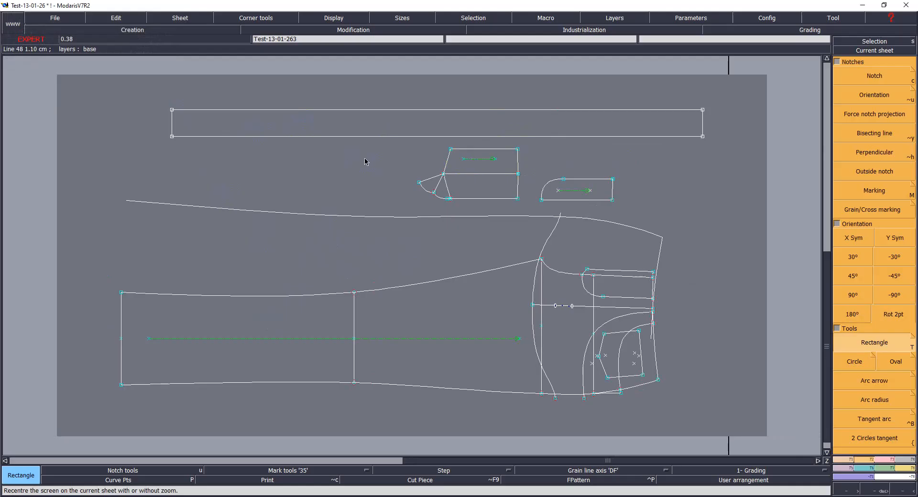
key(shift+s)
click(324, 125)
right_click(332, 126)
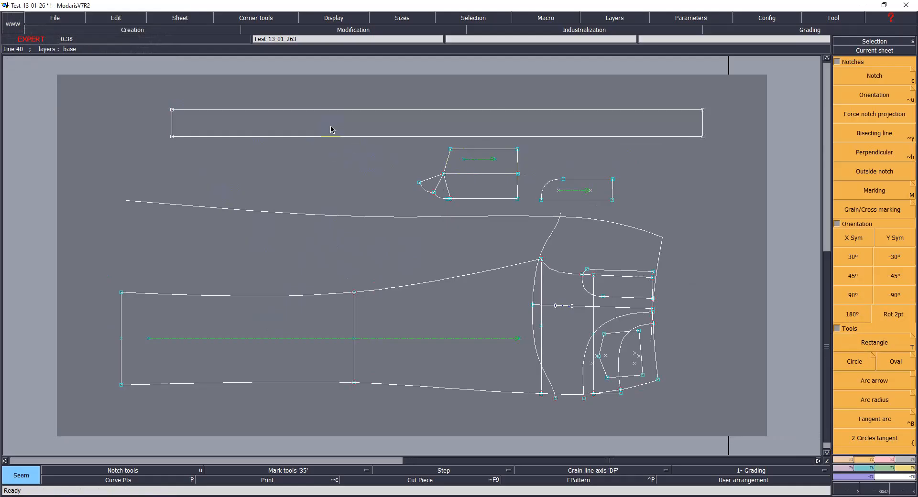
key(Page_Down)
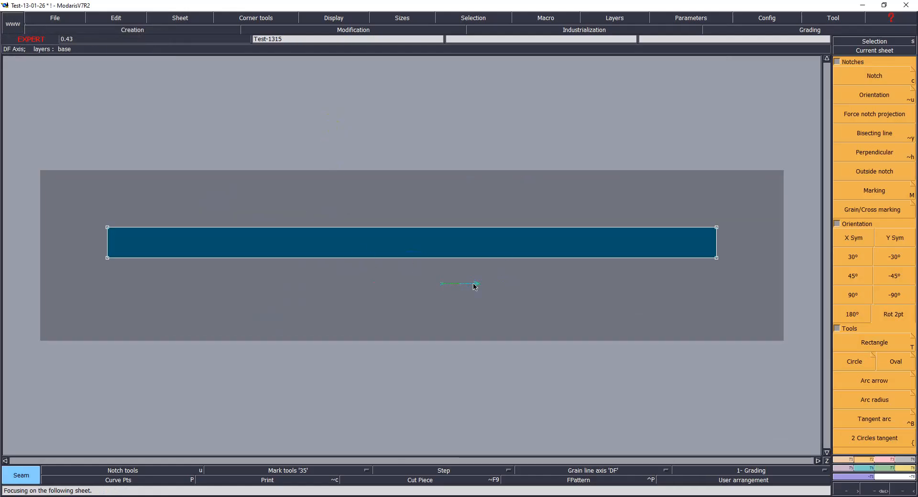
Step: Move the grain line axis into the rectangular waistband piece
drag(400, 261, 492, 315)
key(m)
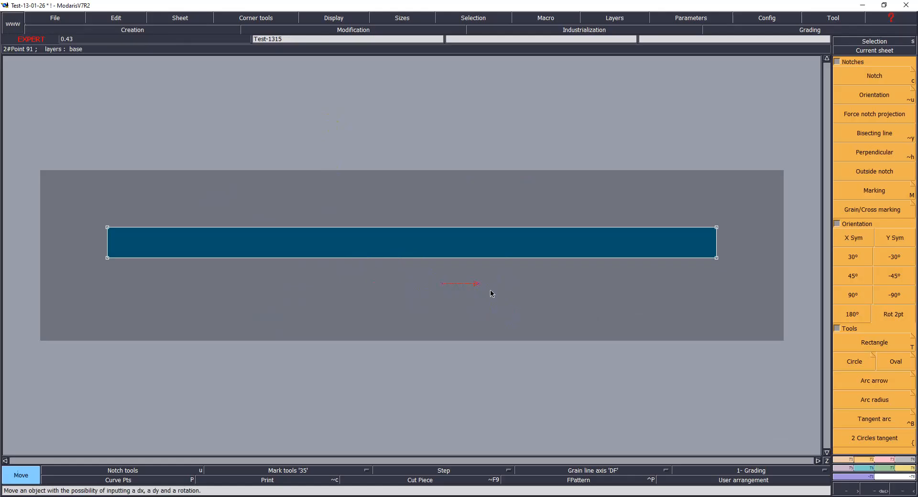
click(479, 284)
click(442, 240)
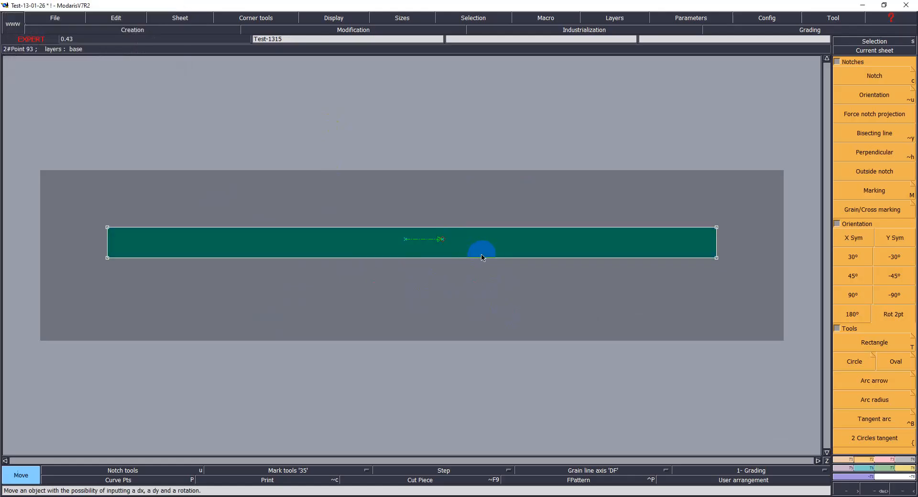
Step: Reshape the grain line axis so it extends across most of the waistband piece's length
key(r)
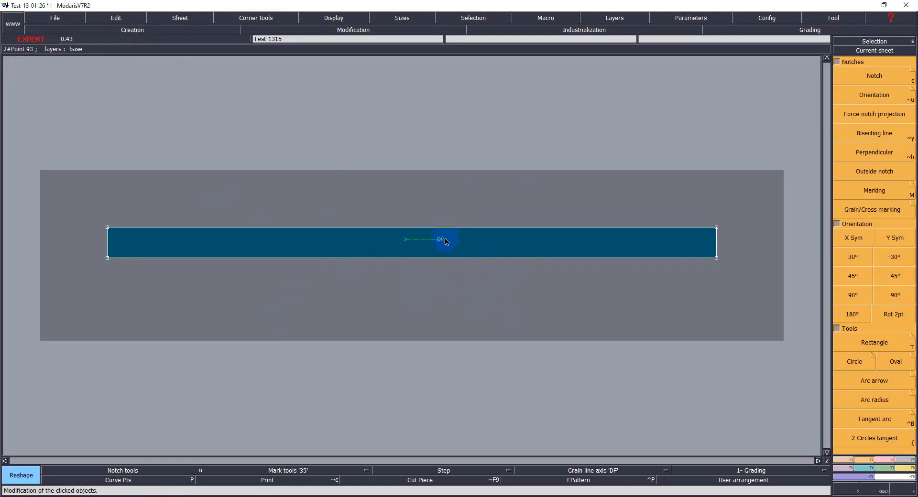
click(442, 239)
click(576, 240)
click(405, 239)
click(276, 239)
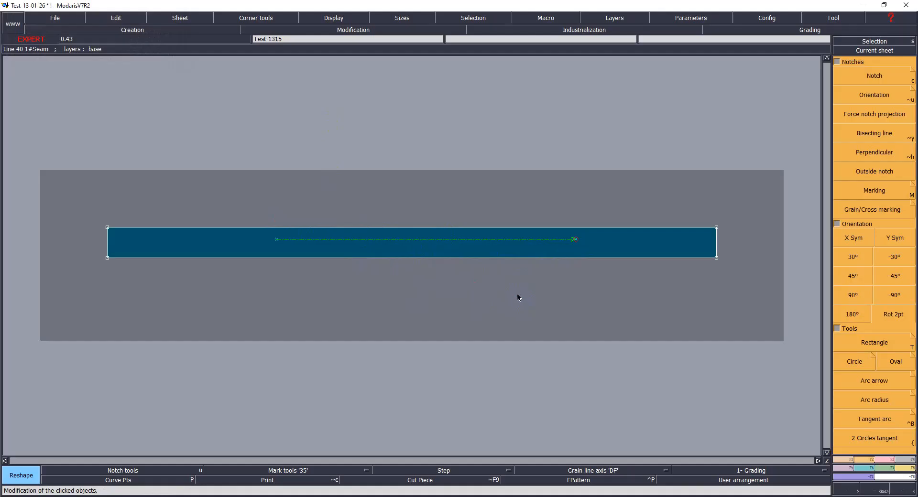
key(ctrl+u)
key(Home)
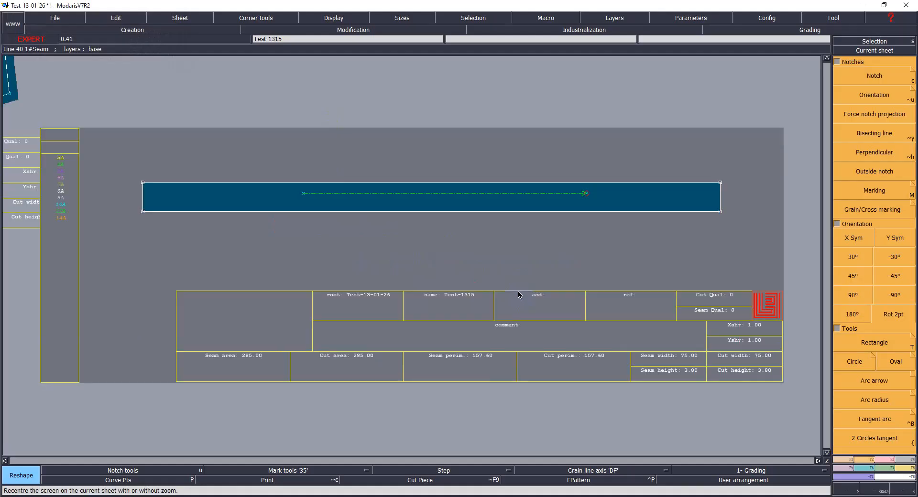
Step: Enter LOOP X1 as the waistband piece's comment and save the model
key(e)
click(530, 323)
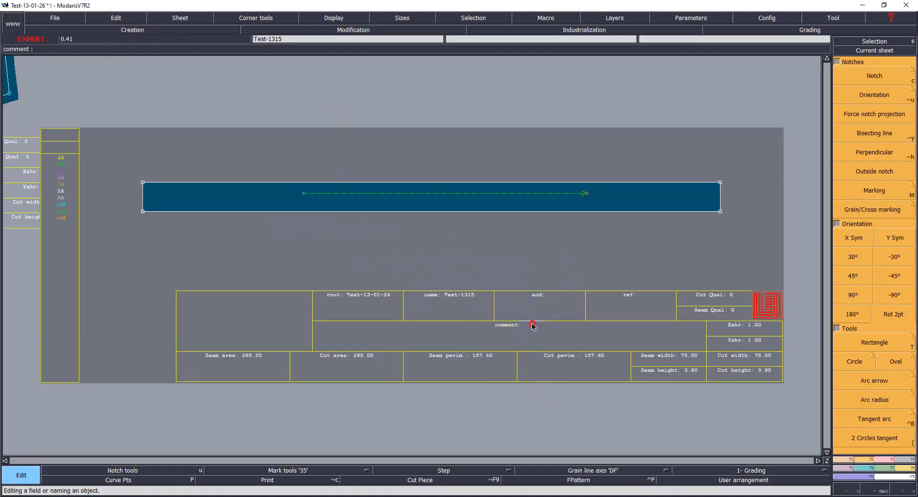
text(LOOP X1)
key(Return)
key(ctrl+s)
click(415, 312)
click(416, 311)
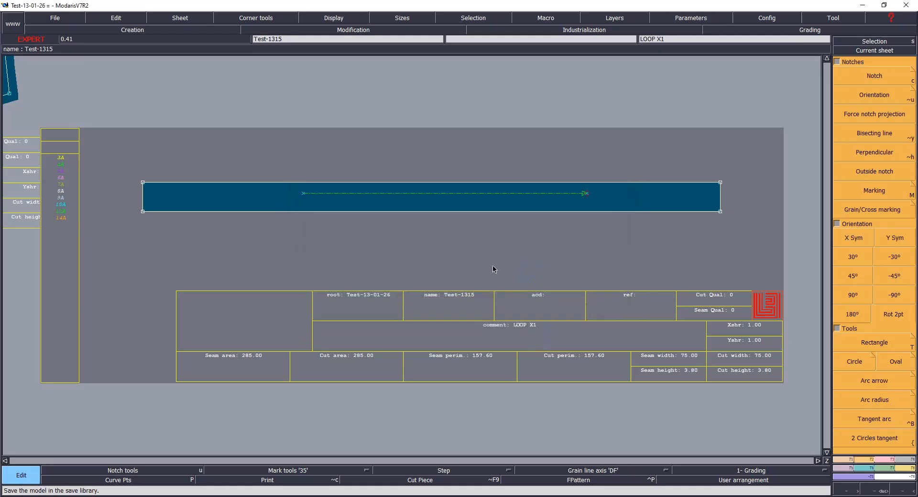
Step: Hide the title block on the waistband sheet and save the model again
key(ctrl+u)
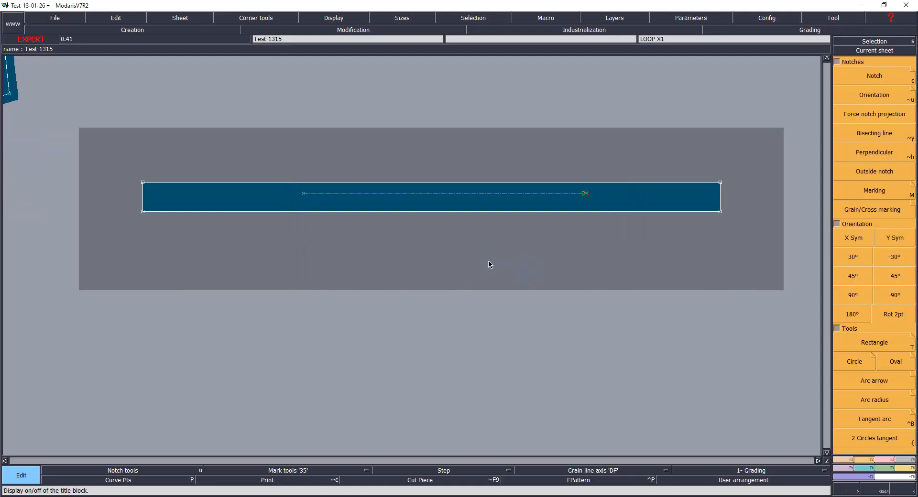
key(ctrl+s)
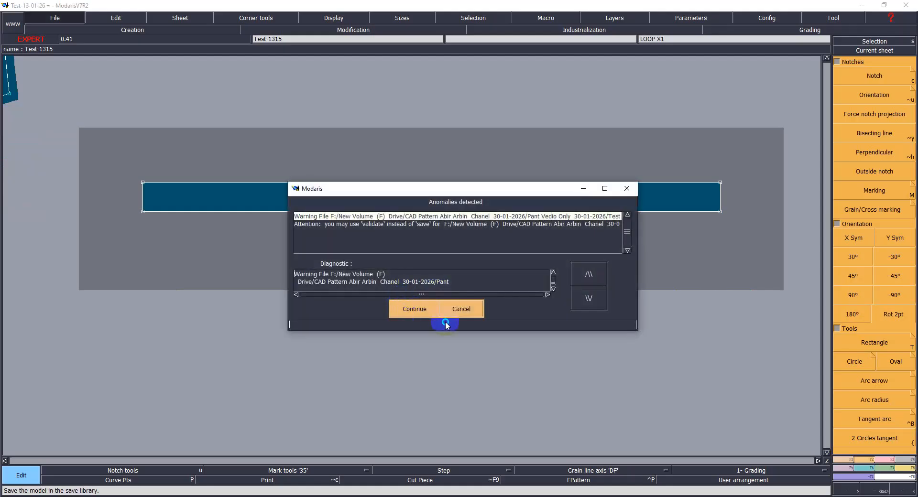
click(429, 316)
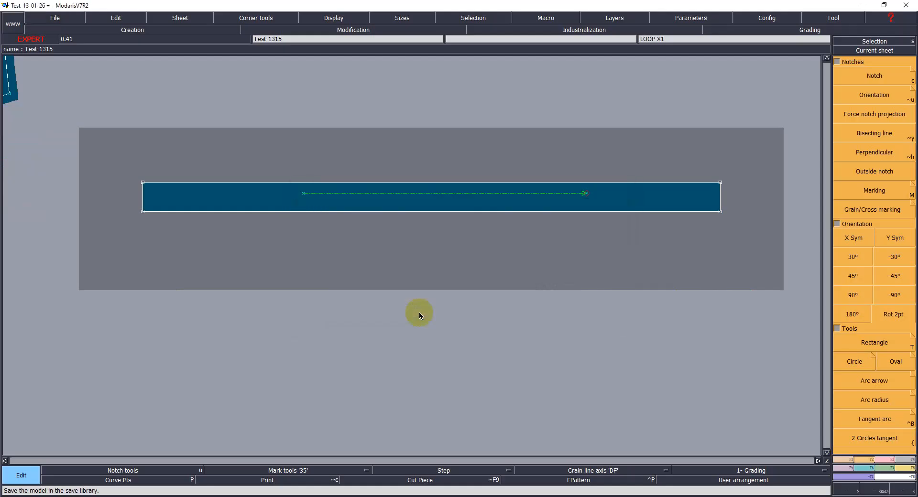
Step: Move the waistband sheet on the desk to below the pattern pieces and save the model
click(624, 268)
key(space)
drag(730, 381, 558, 385)
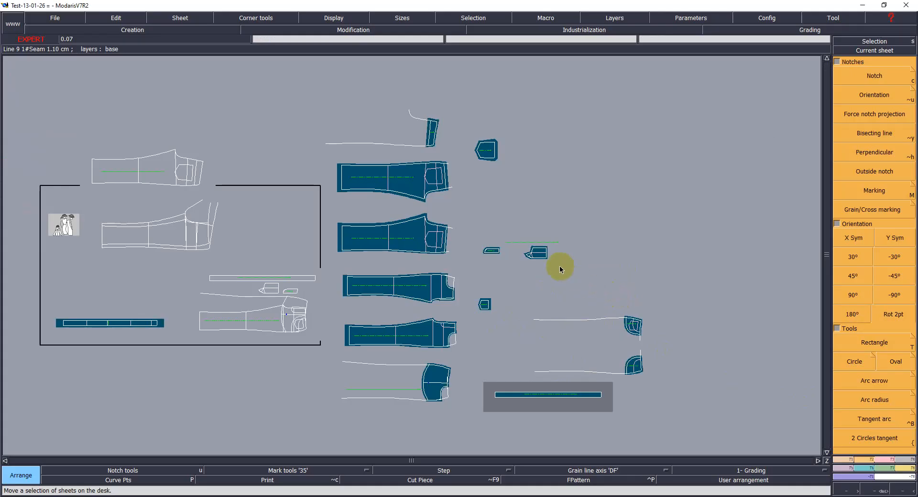
key(ctrl+s)
click(398, 309)
Step: Open the fly piece's sheet and move its grain line axis into the fly piece
drag(502, 405, 541, 337)
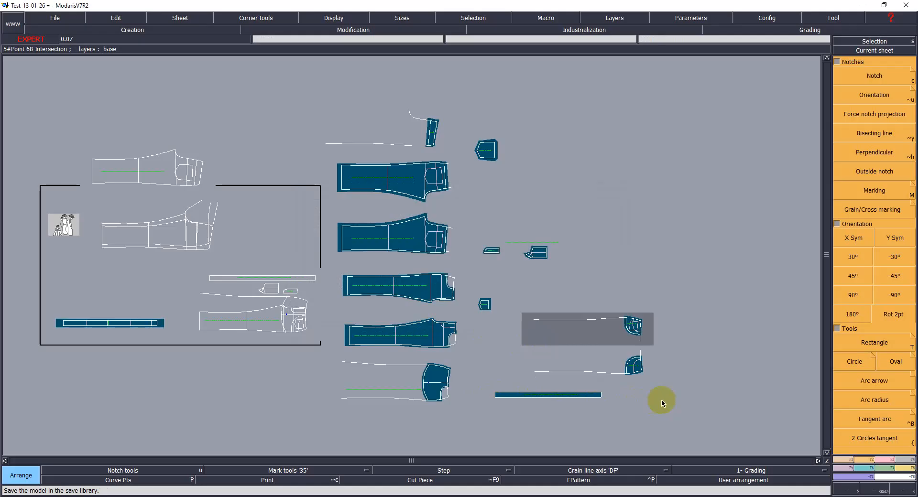
click(538, 250)
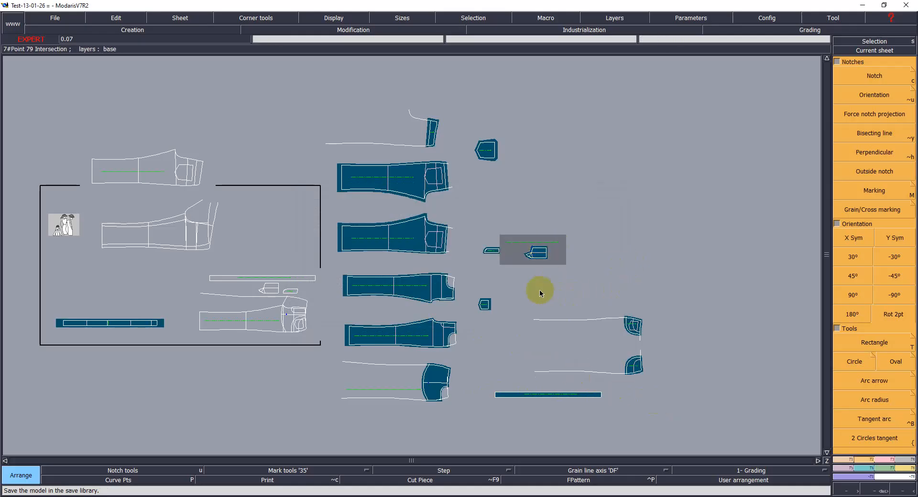
key(Home)
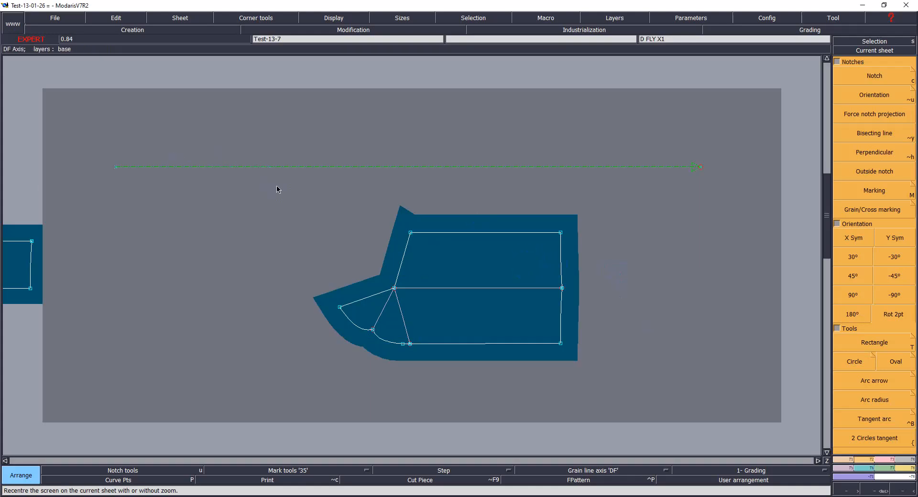
key(d)
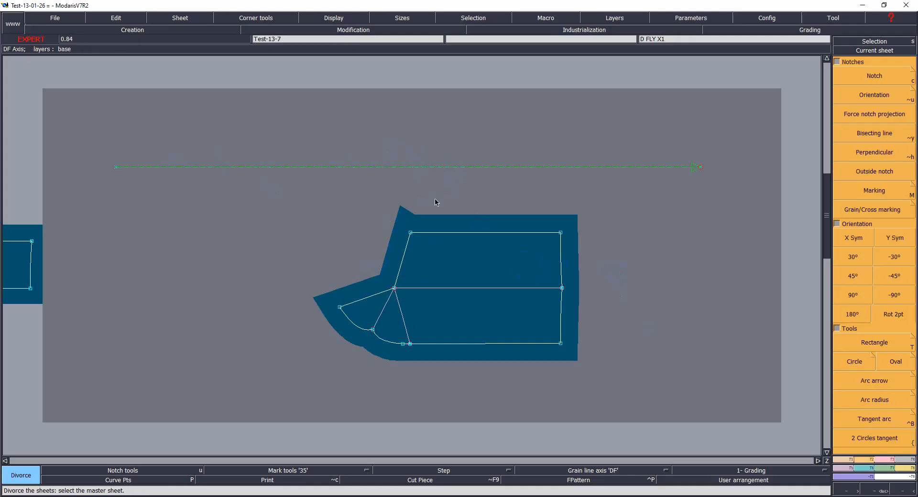
key(m)
click(468, 168)
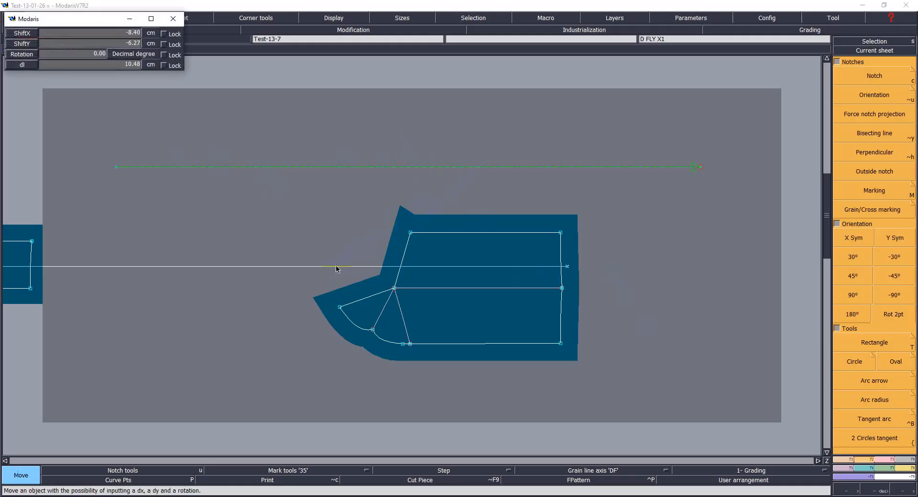
click(322, 306)
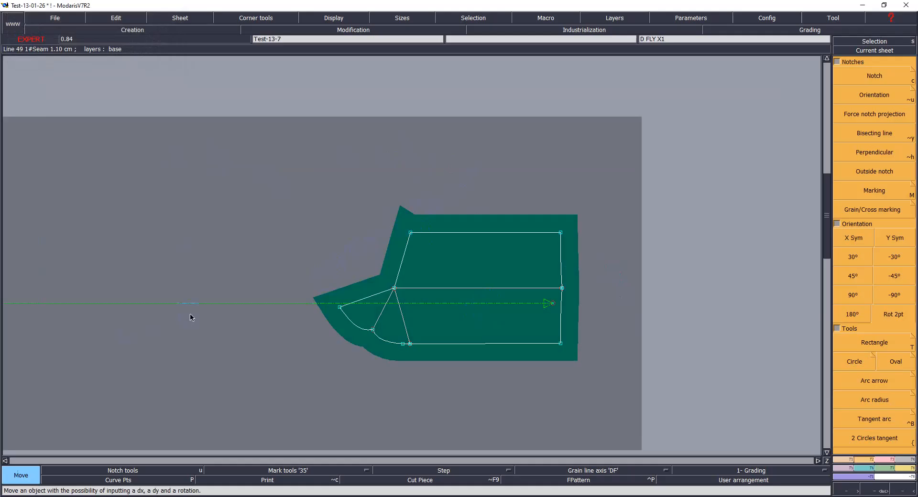
Step: Reshape the fly piece's grain line so its start lies inside the piece
key(Home)
key(r)
click(111, 275)
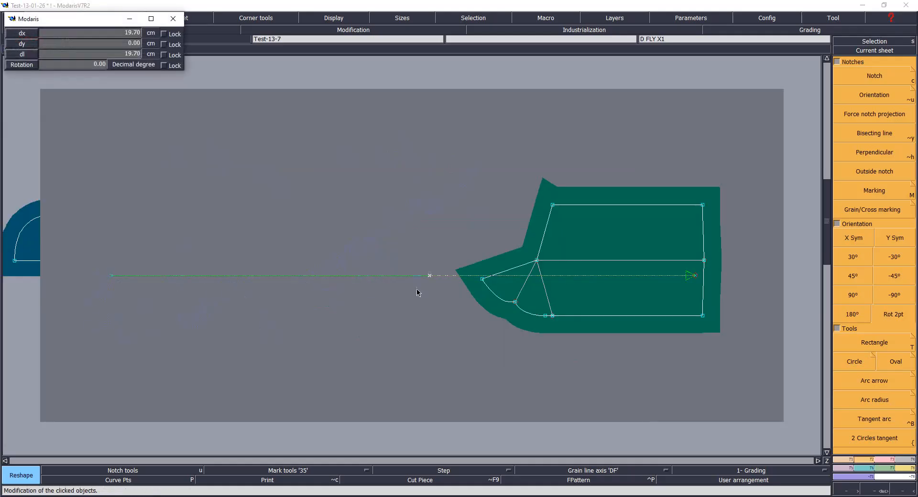
click(552, 276)
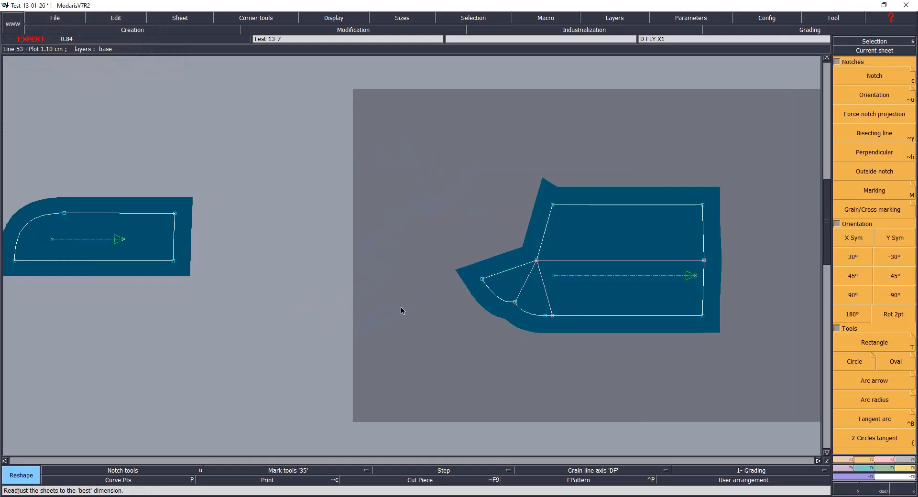
Step: Save the model to the save library after reviewing the arranged sheets on the desk
key(ctrl+s)
click(412, 309)
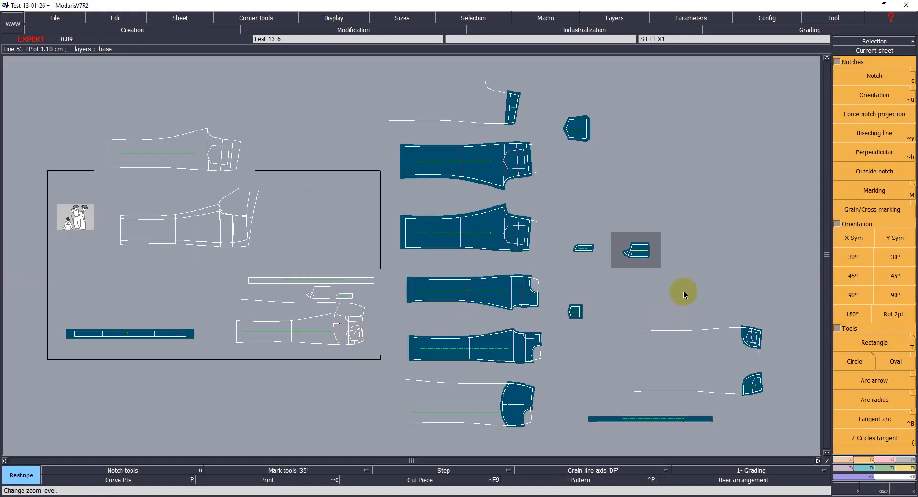
click(541, 153)
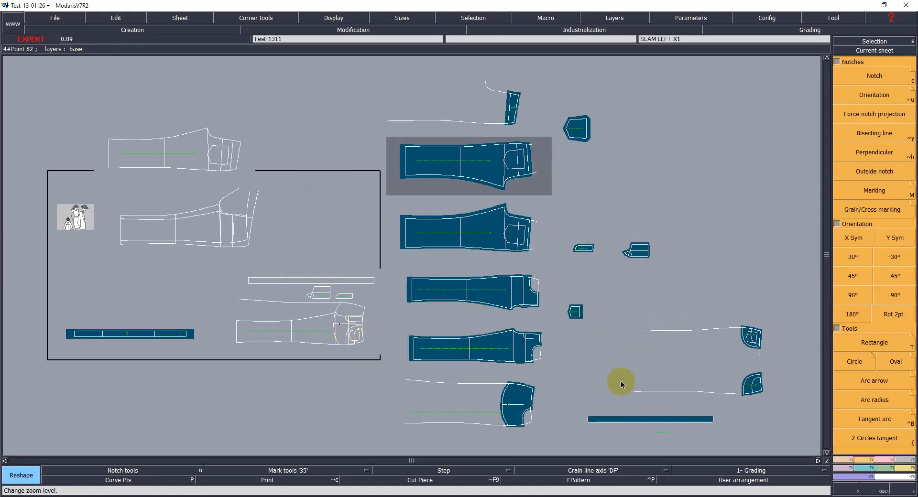
click(661, 419)
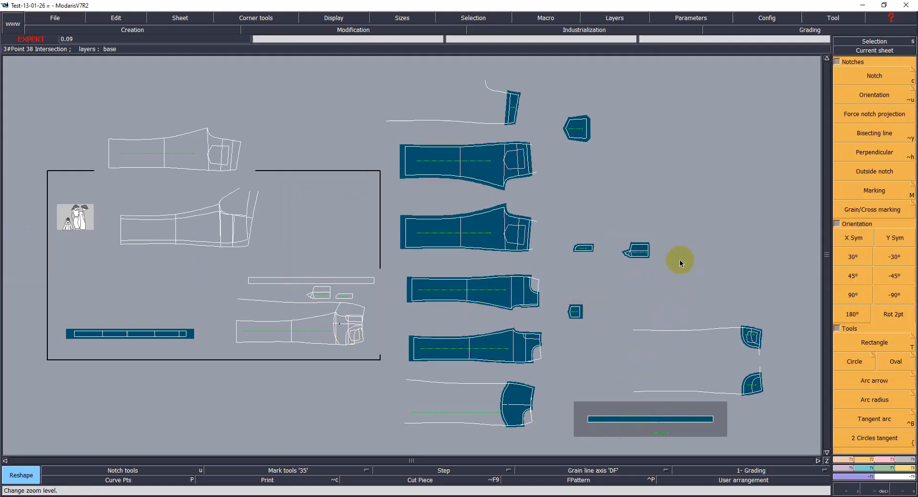
key(ctrl+s)
click(414, 308)
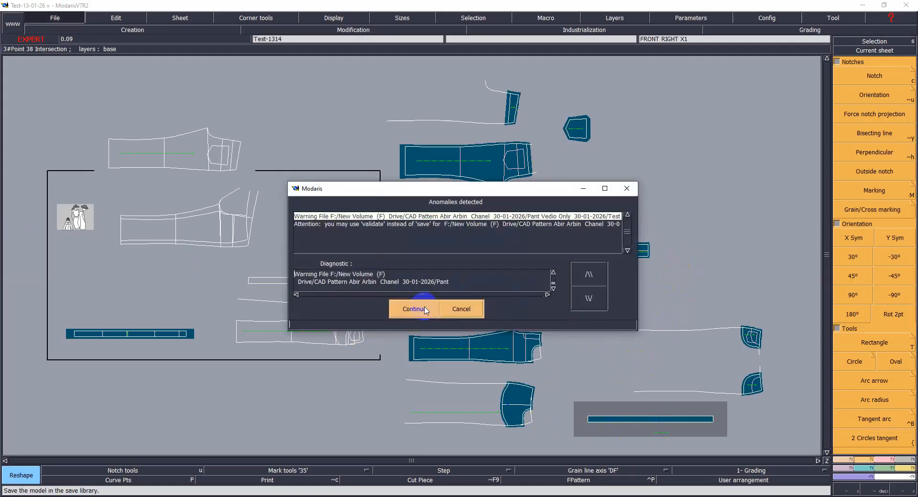